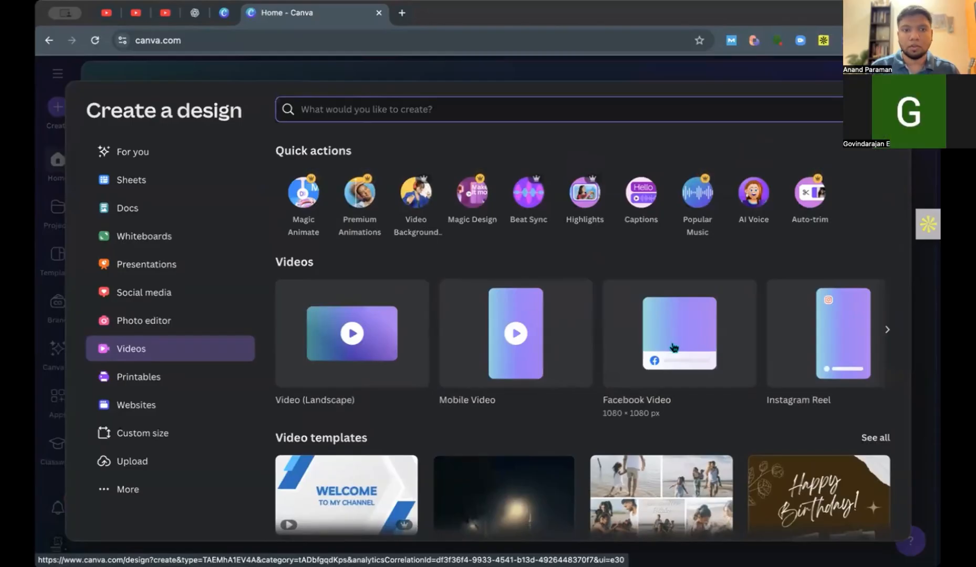
Browse the available video formats and create a blank 1080 × 1920 px Instagram Reel design.
scroll(674, 347, "right", 3)
scroll(674, 347, "right", 5)
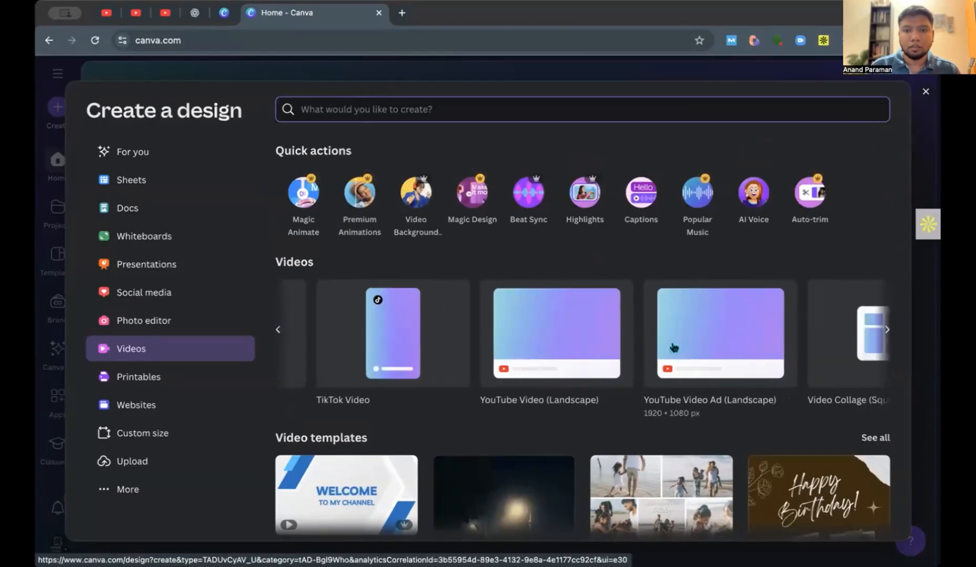
scroll(674, 347, "left", 10)
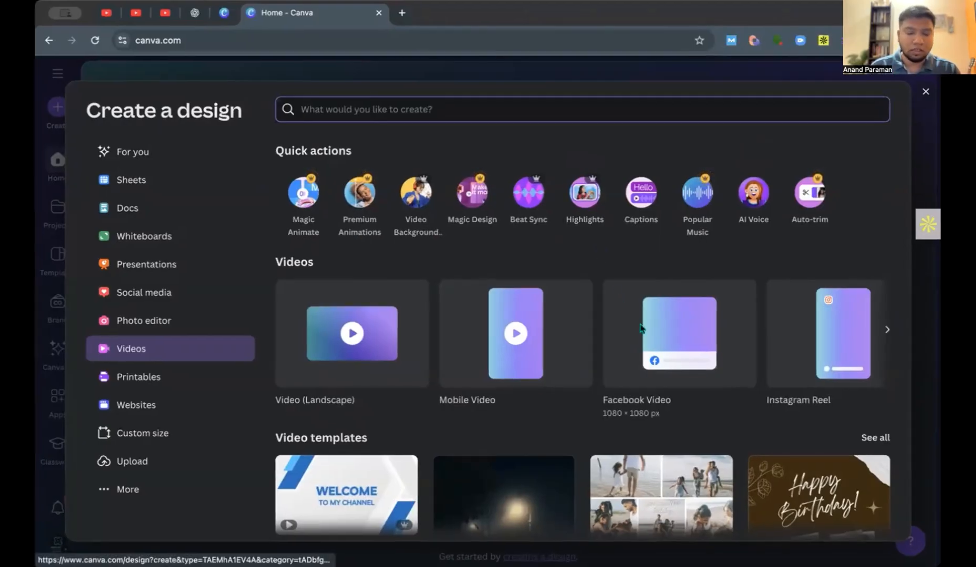
scroll(640, 329, "right", 5)
scroll(640, 329, "left", 3)
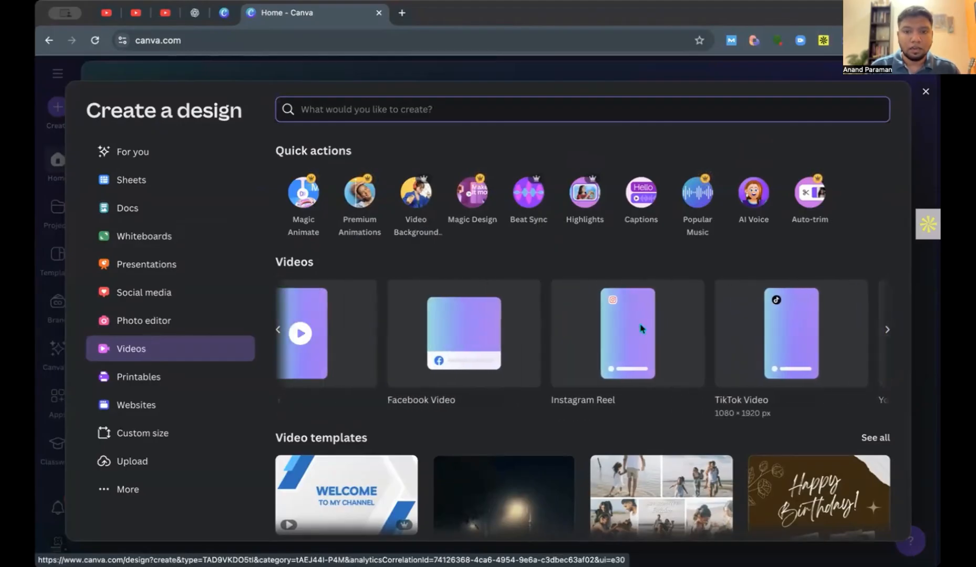
scroll(640, 329, "left", 2)
scroll(639, 329, "right", 4)
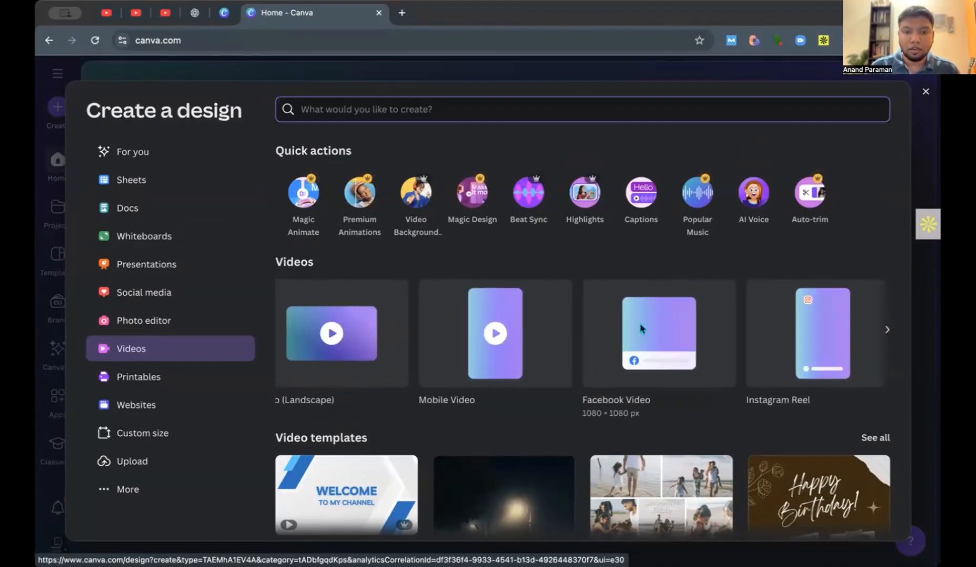
scroll(640, 329, "right", 2)
scroll(640, 329, "left", 4)
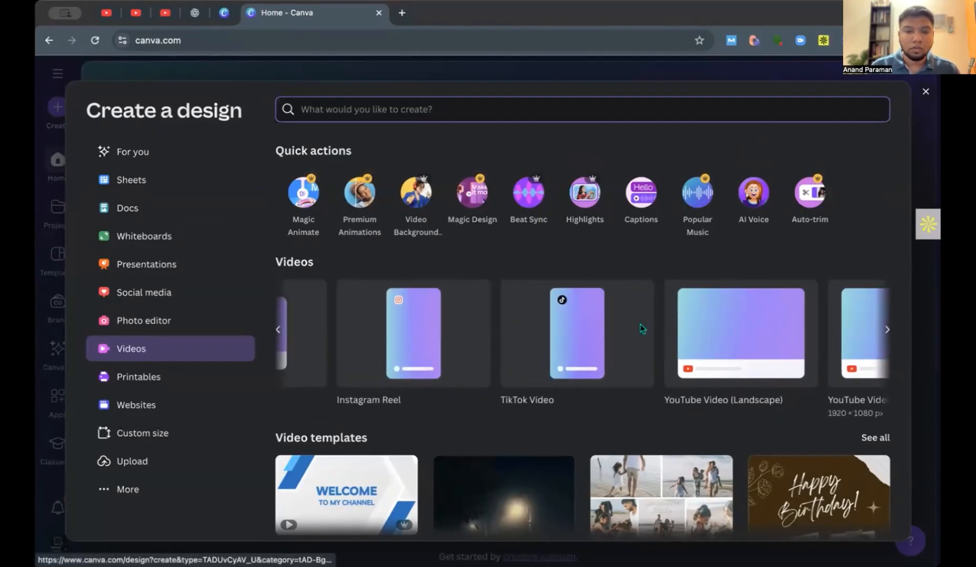
scroll(640, 329, "left", 2)
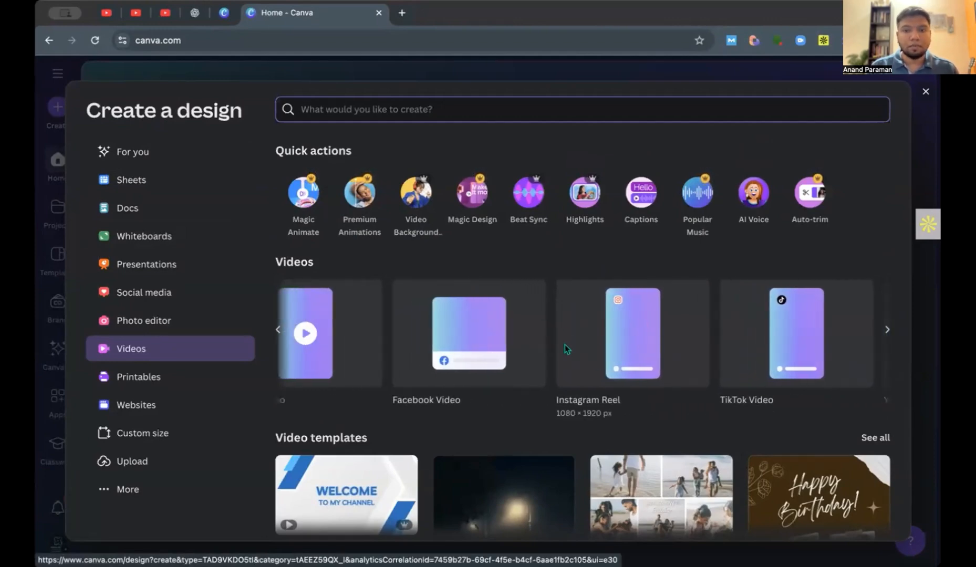
left_click(629, 355)
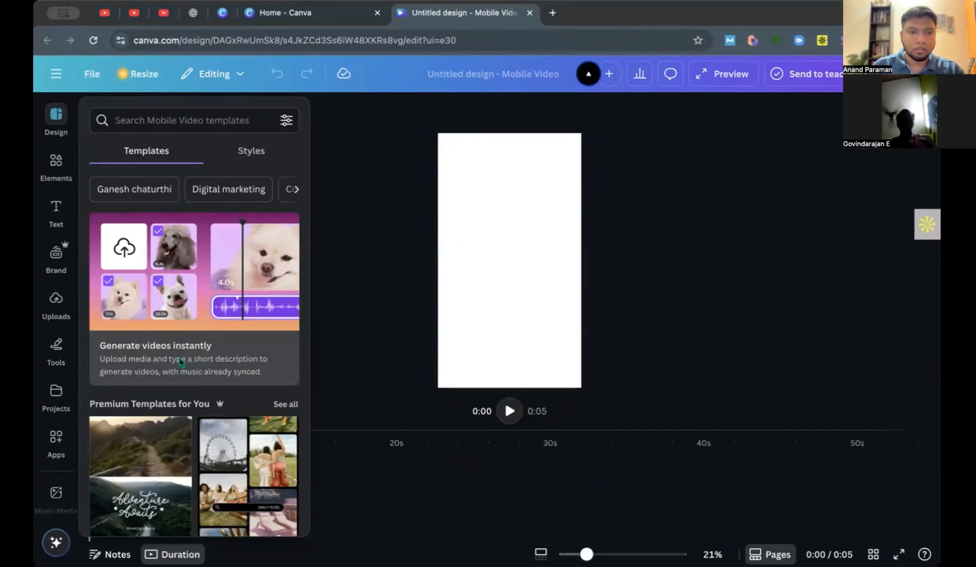
Generate a Magic Design video from the three reels images in Downloads, using the example prompt "Promotional video for Urban Roast coffee shop".
left_click(202, 309)
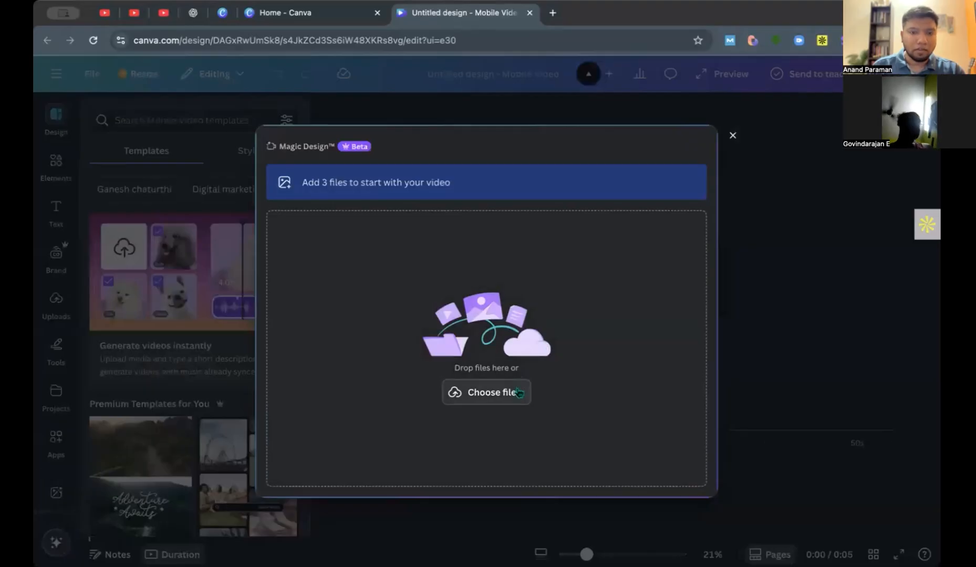
left_click(486, 393)
left_click_drag(297, 122, 512, 138)
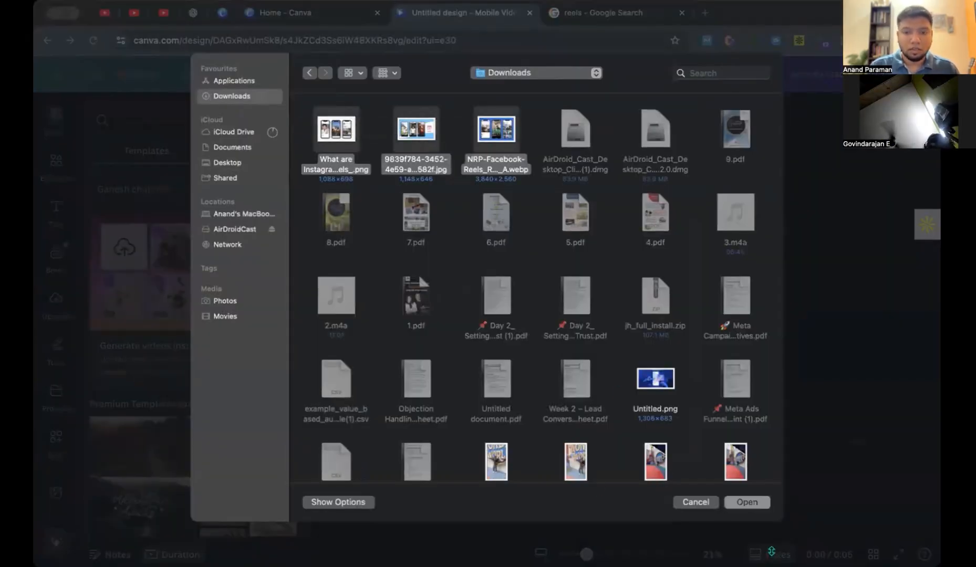
left_click(748, 503)
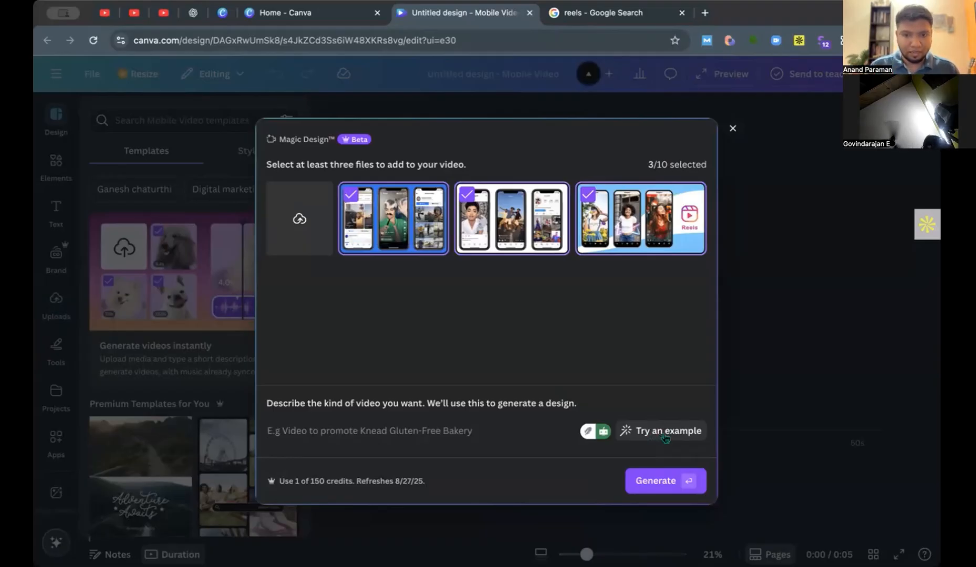
left_click(653, 439)
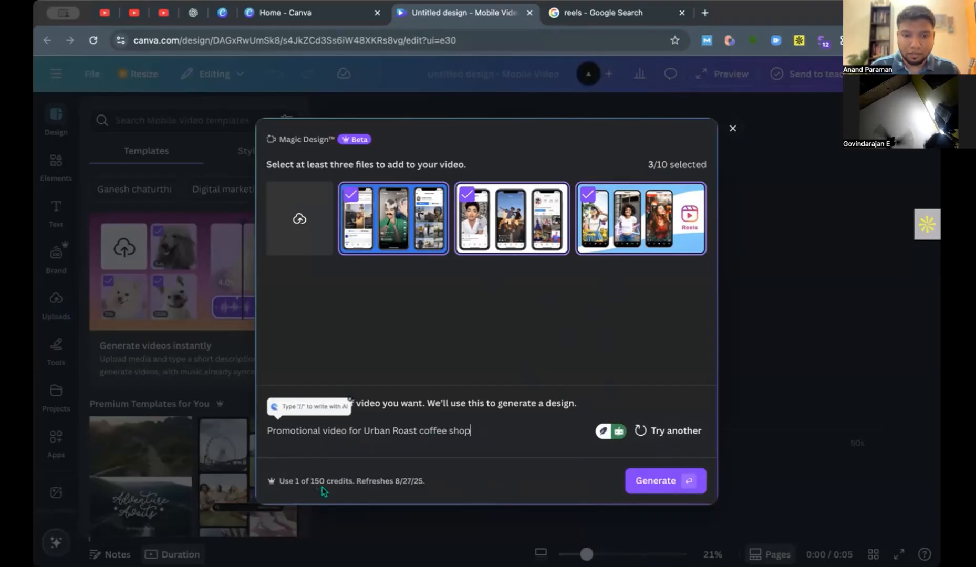
left_click(653, 484)
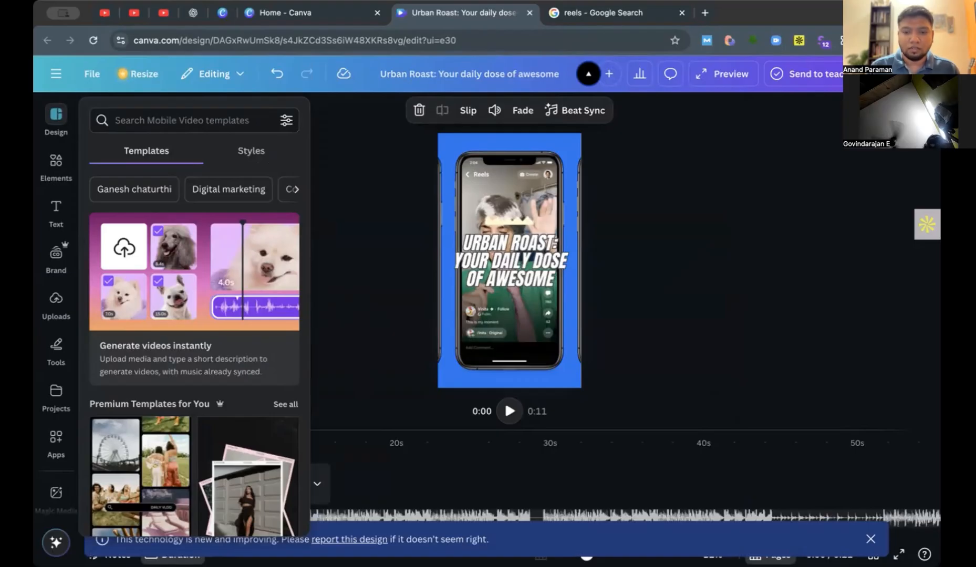
Play back the generated Urban Roast video to review its scenes.
left_click(346, 347)
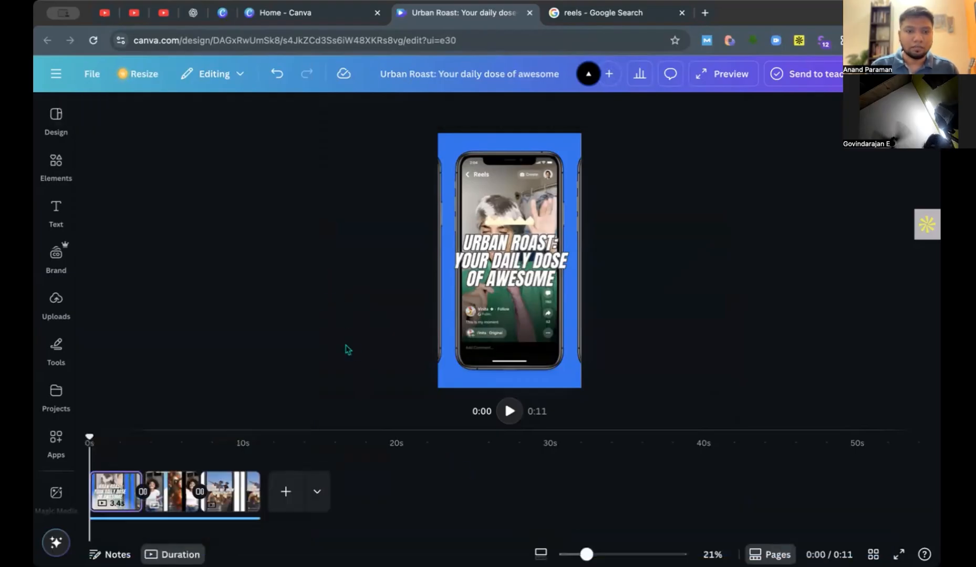
left_click(510, 412)
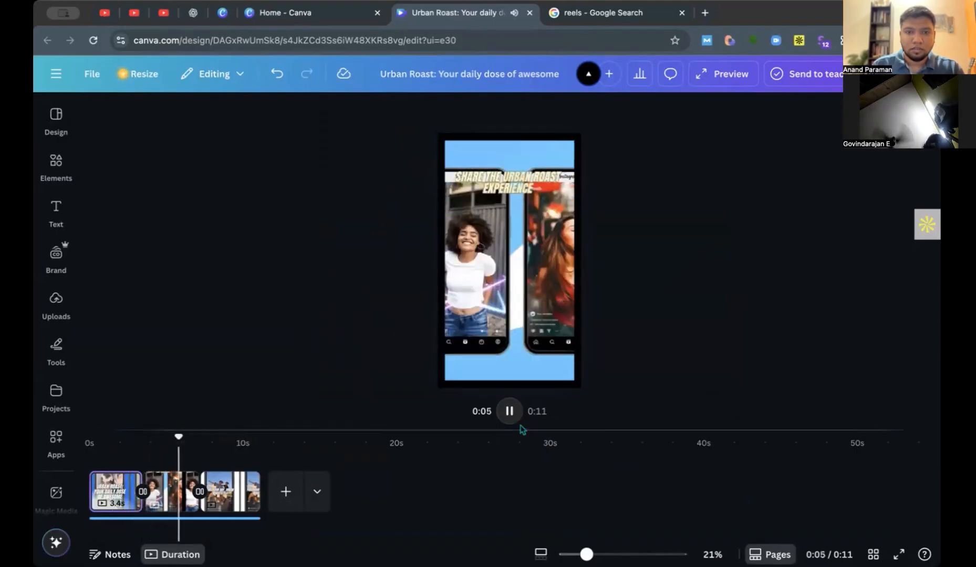
left_click(510, 411)
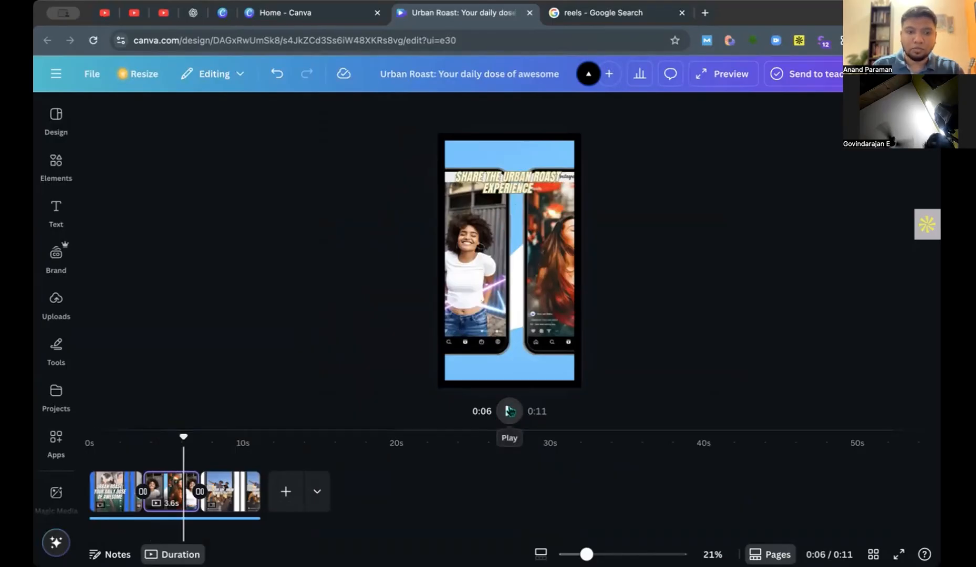
left_click(509, 412)
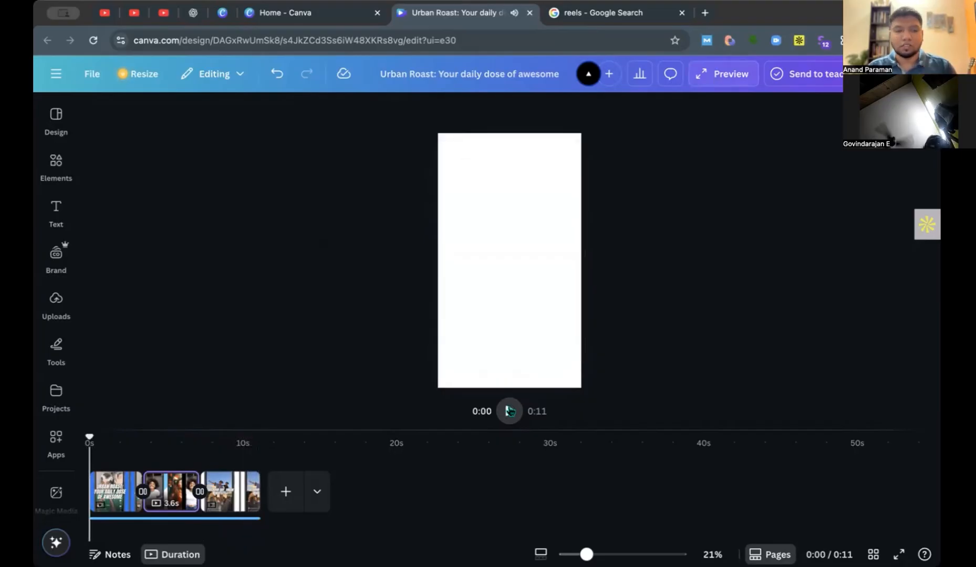
Close the Urban Roast design and create another blank vertical mobile video.
key("super+w")
left_click(661, 336)
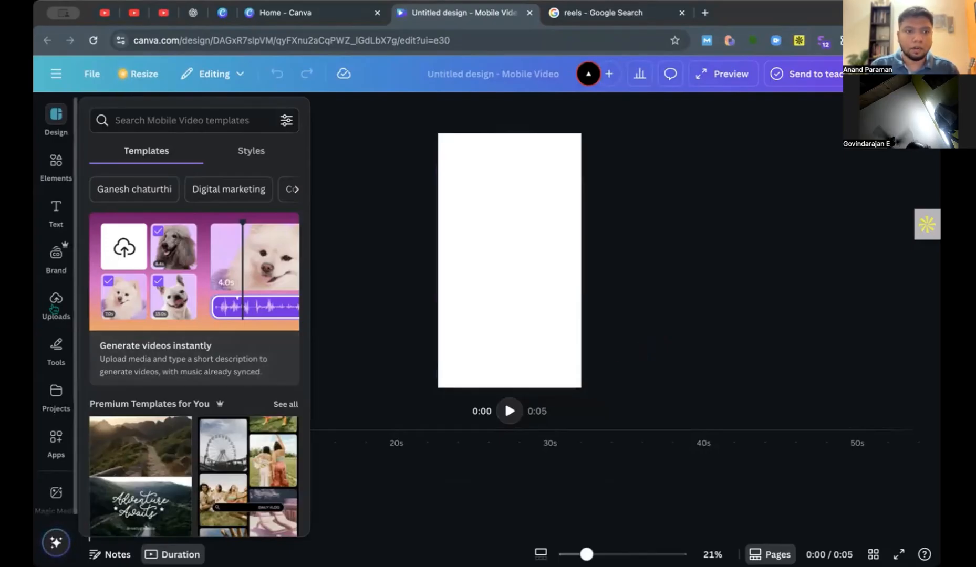
Search the video elements for "podcast" and add the 31-second clip of the man speaking at a red microphone.
left_click(56, 163)
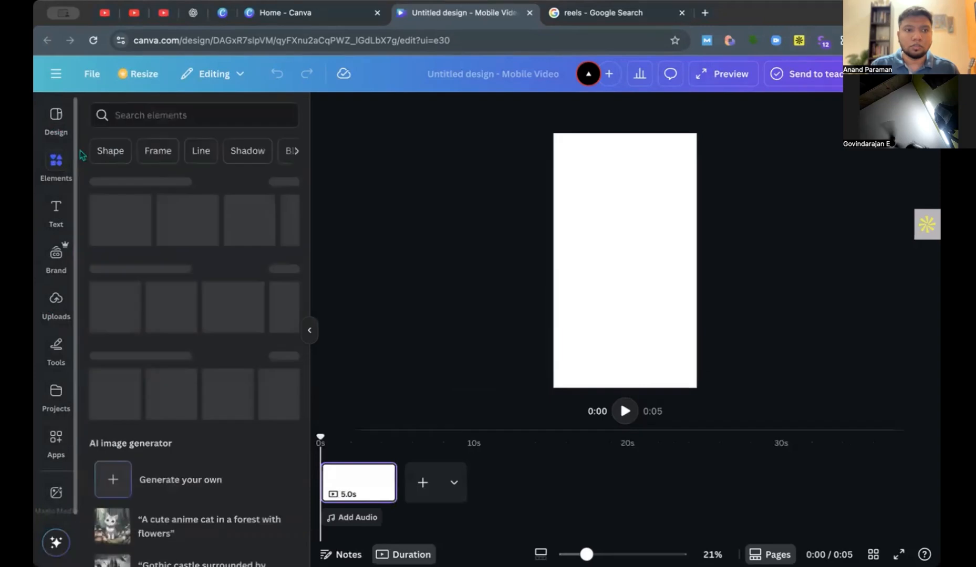
left_click(192, 125)
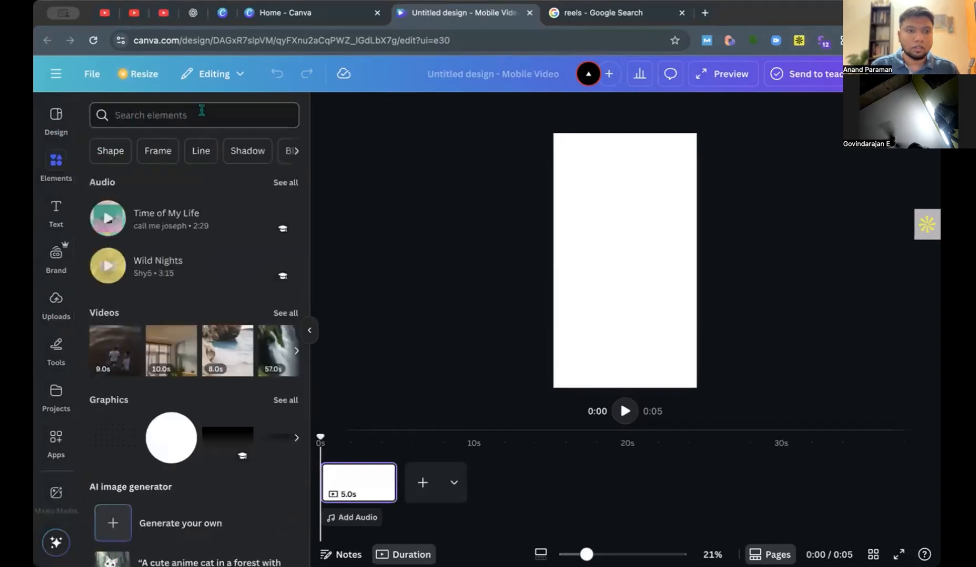
type("podcast")
key("Return")
scroll(184, 310, "down", 3)
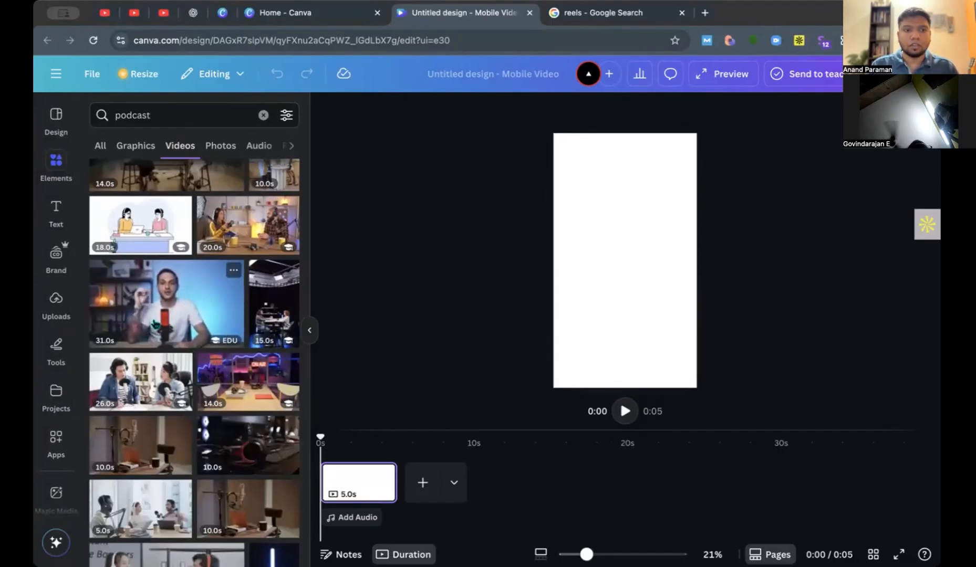
left_click(155, 324)
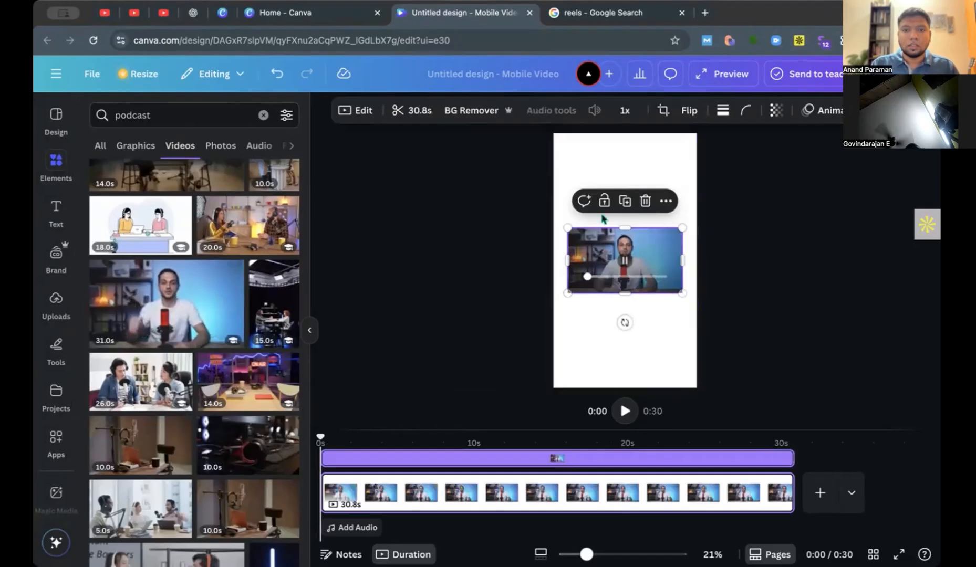
Enlarge and reposition the podcast clip so it fills the whole vertical page with the speaker centred.
left_click(311, 331)
left_click(619, 258)
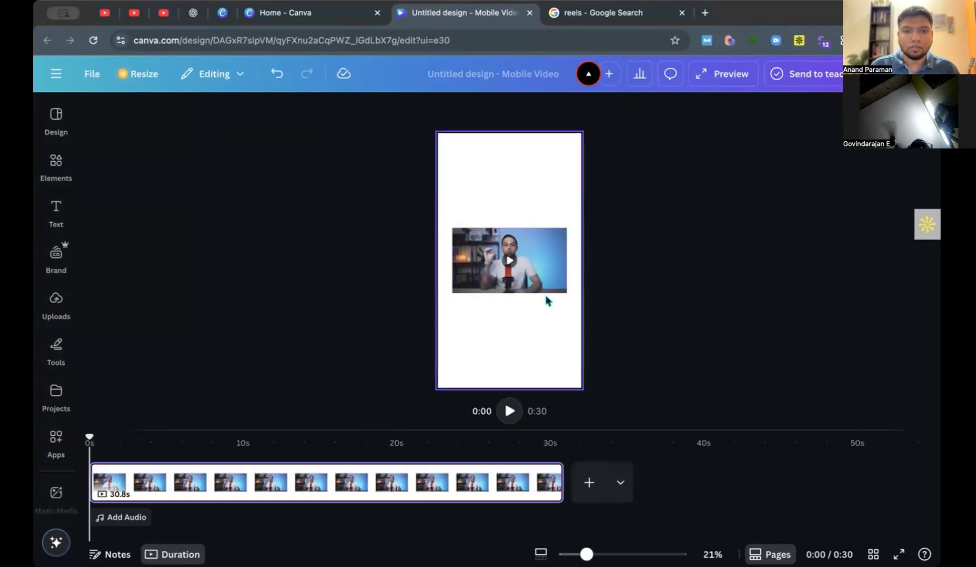
left_click(550, 252)
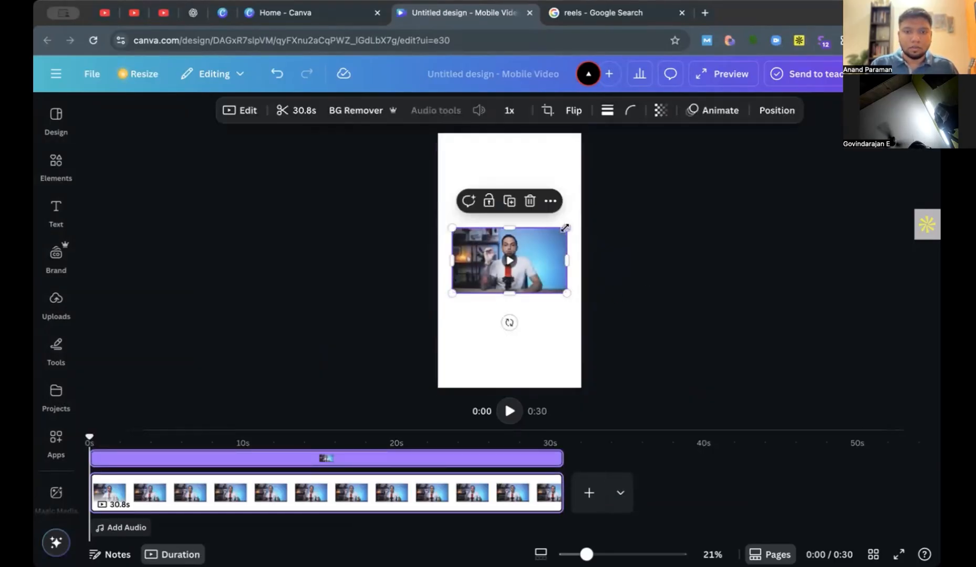
left_click_drag(564, 229, 741, 131)
left_click_drag(649, 212, 598, 200)
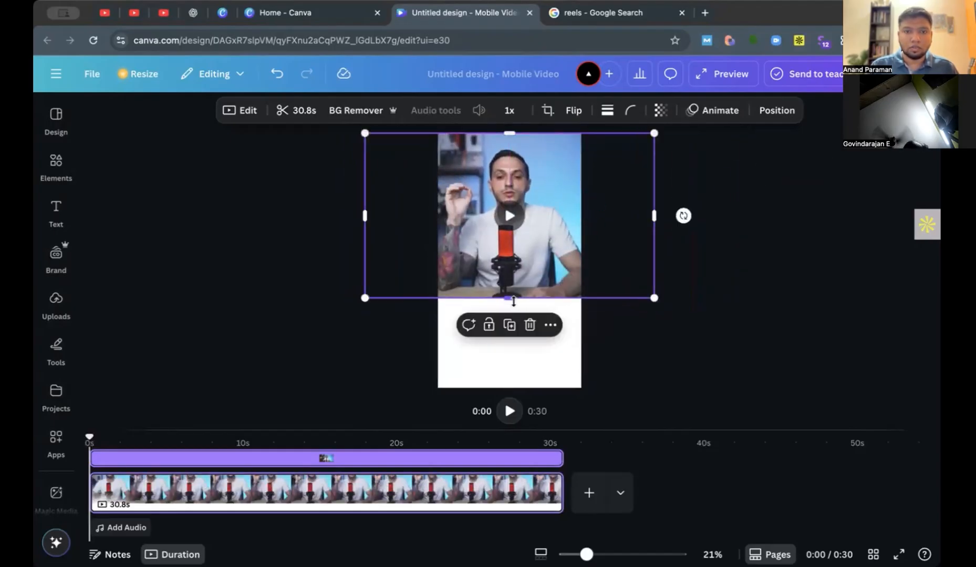
mouse_move(512, 388)
left_mouse_down()
mouse_move(521, 423)
mouse_move(517, 389)
left_mouse_up()
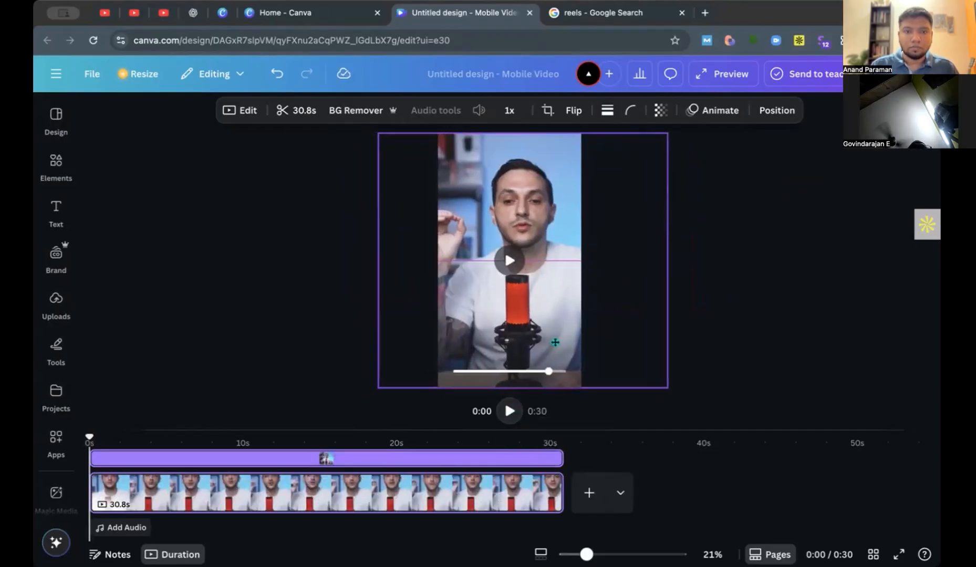
left_click(693, 319)
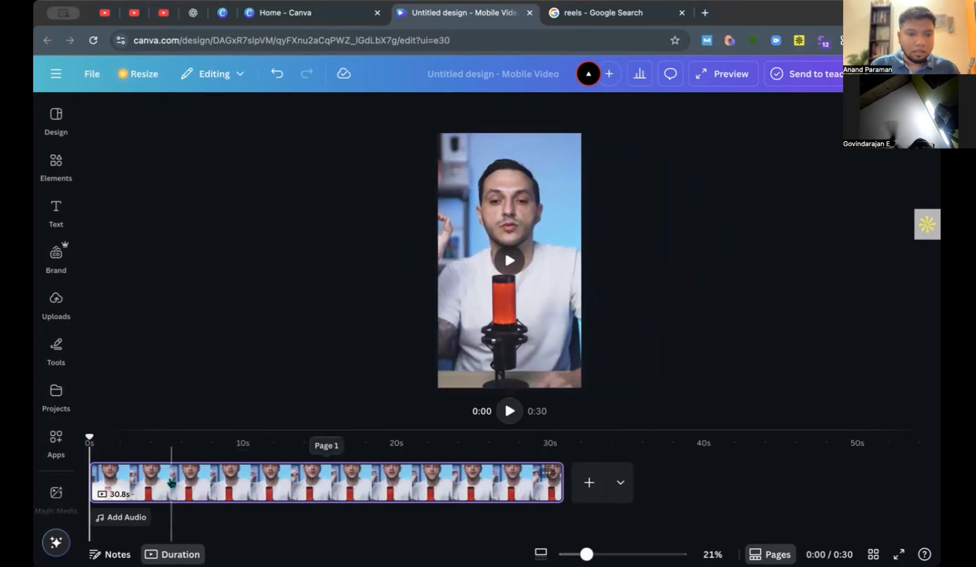
Shorten the podcast clip with the Auto-trim function.
left_click_drag(90, 436, 128, 477)
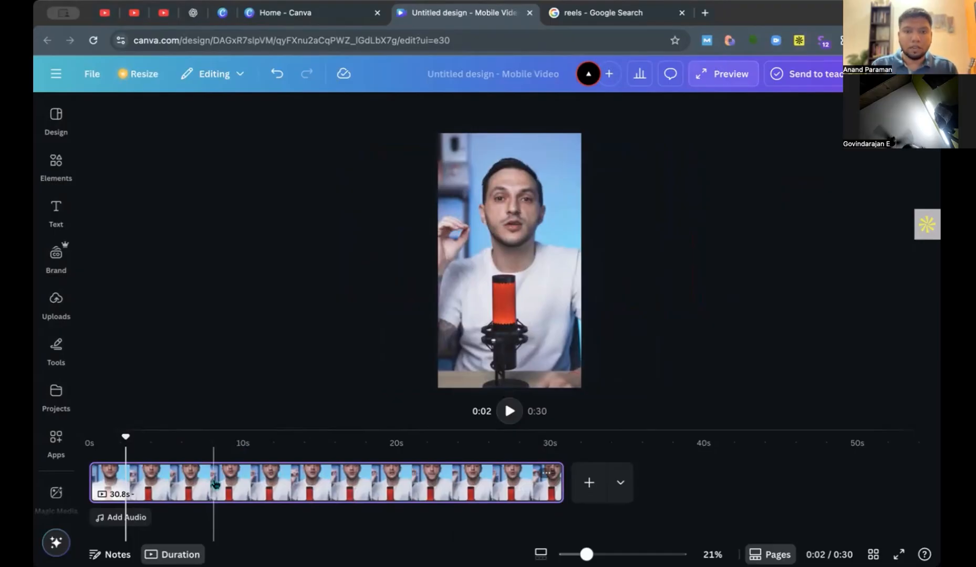
left_click(235, 481)
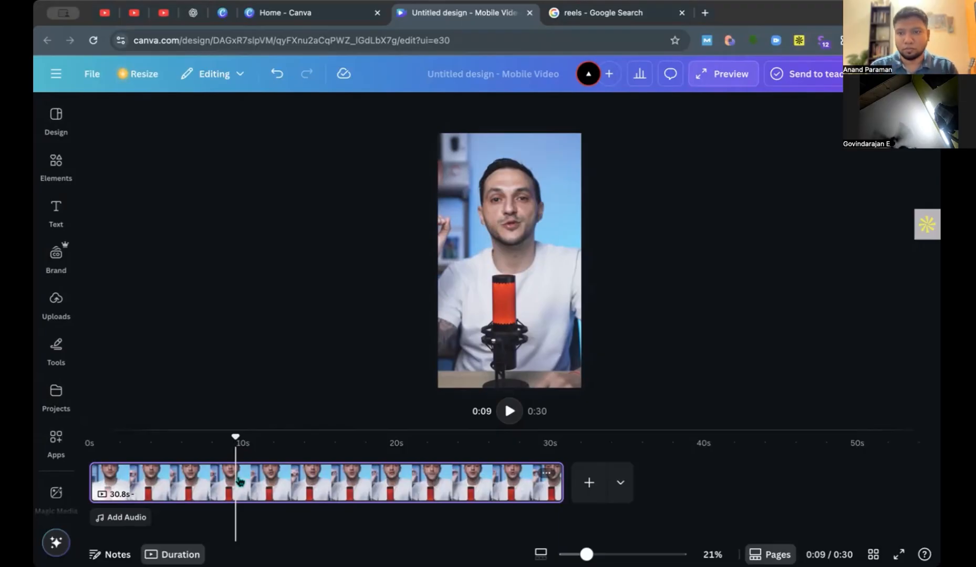
left_click(463, 362)
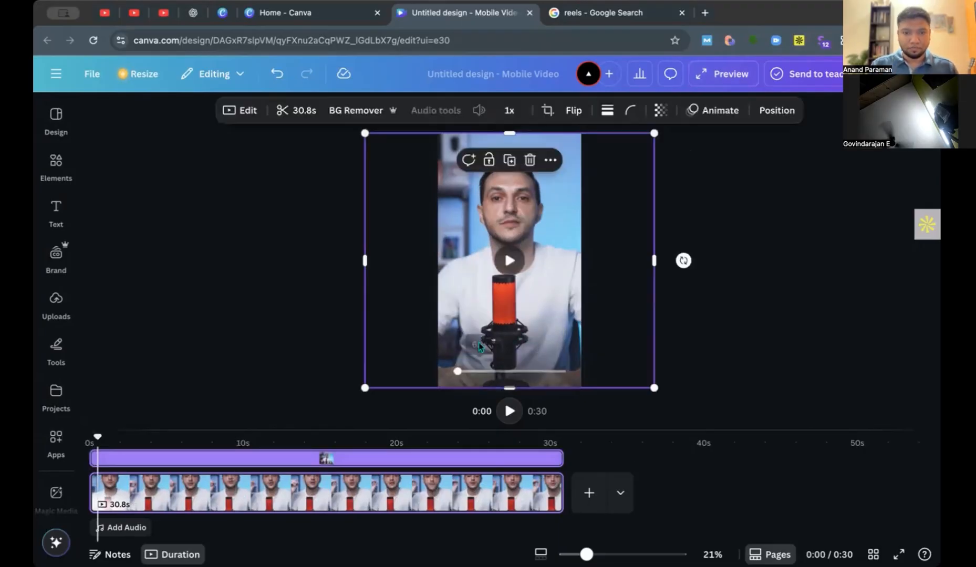
left_click(298, 118)
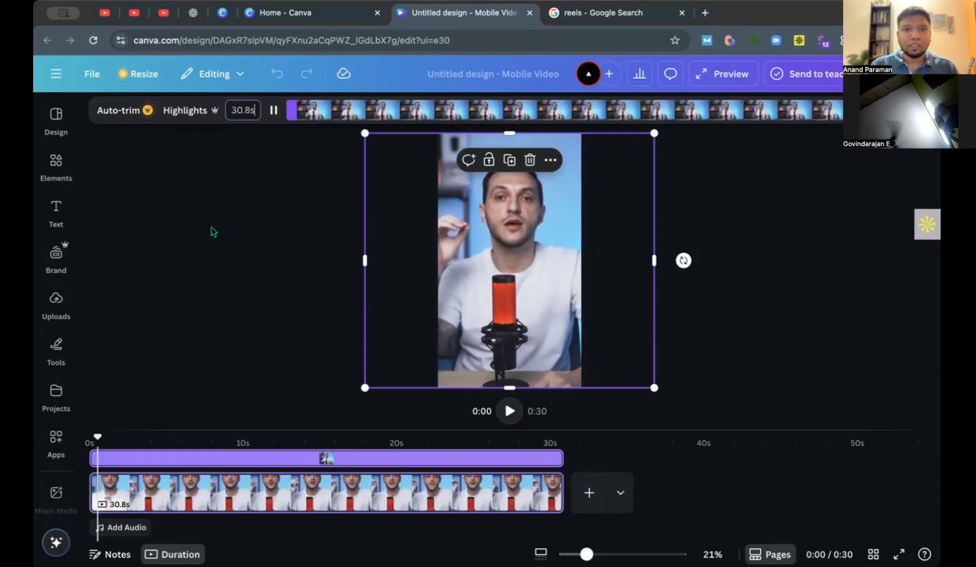
left_click(118, 111)
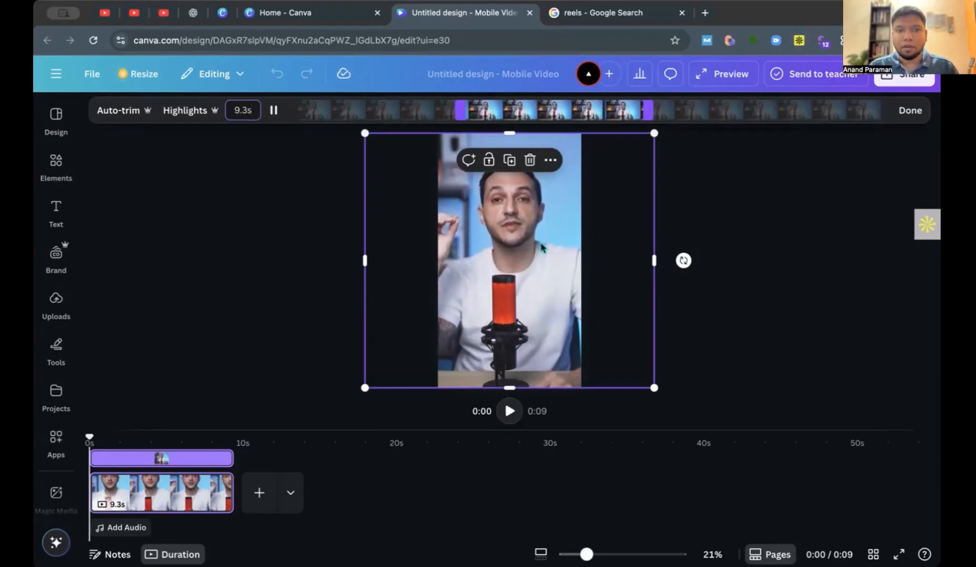
Extend the end of the trimmed podcast clip so that it lasts about 17 s.
left_click(462, 111)
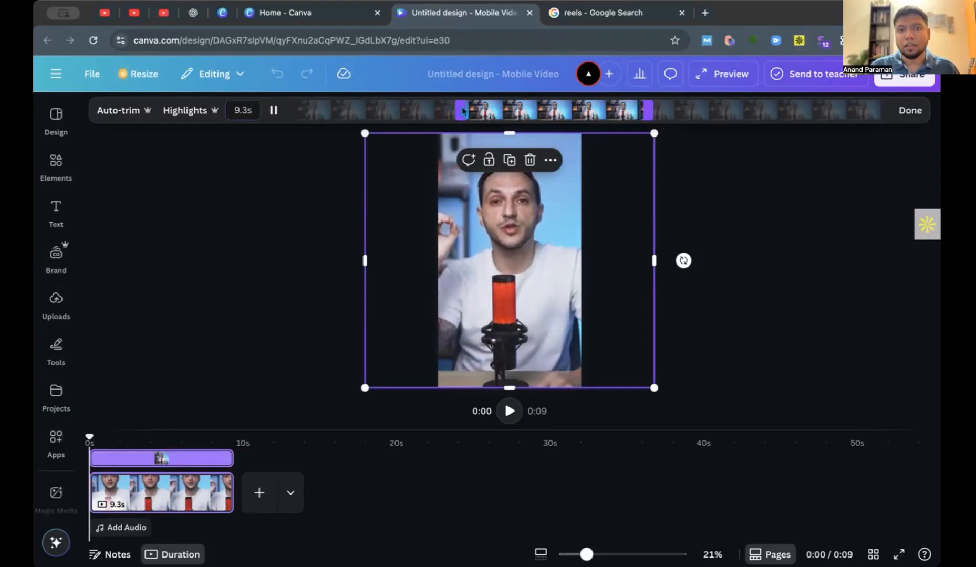
left_click(720, 255)
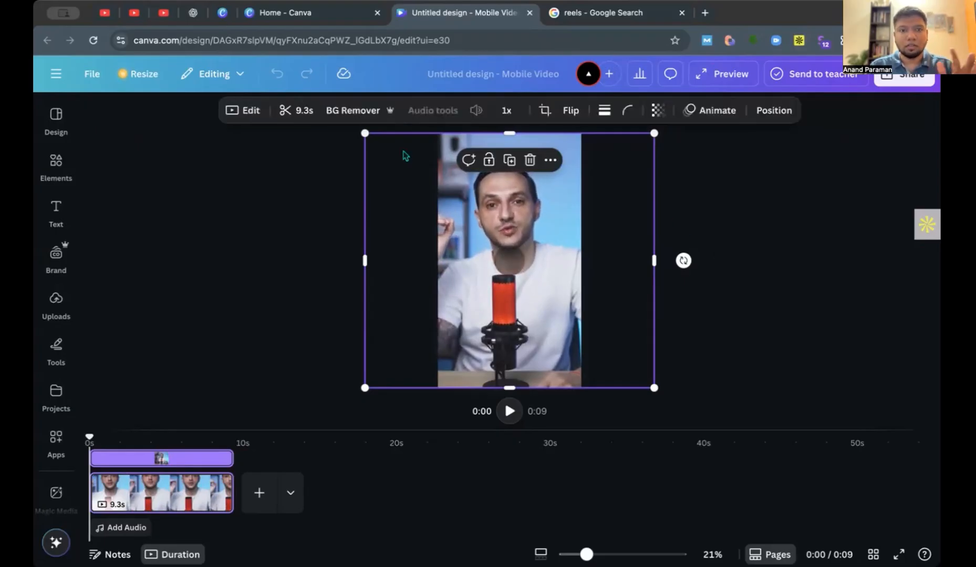
left_click(295, 110)
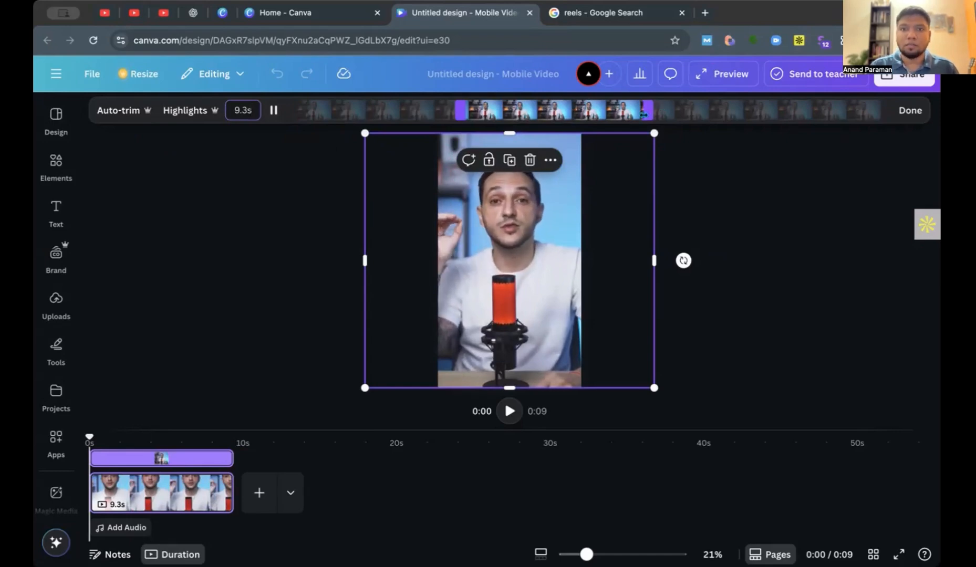
left_click_drag(645, 113, 800, 112)
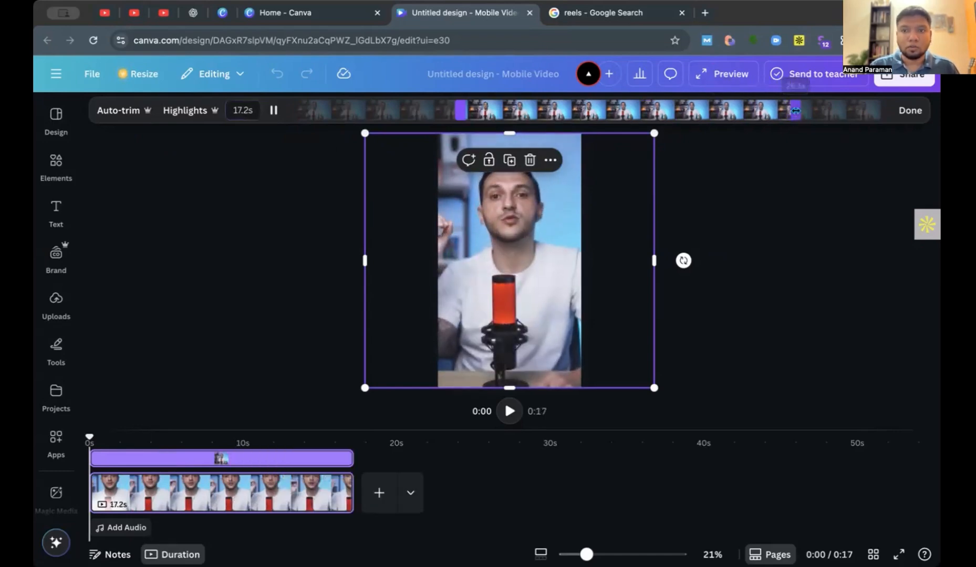
Extend both ends of the trimmed podcast clip to its full 30.8 s length and pause its preview.
left_click_drag(461, 110, 288, 112)
left_click_drag(799, 111, 893, 116)
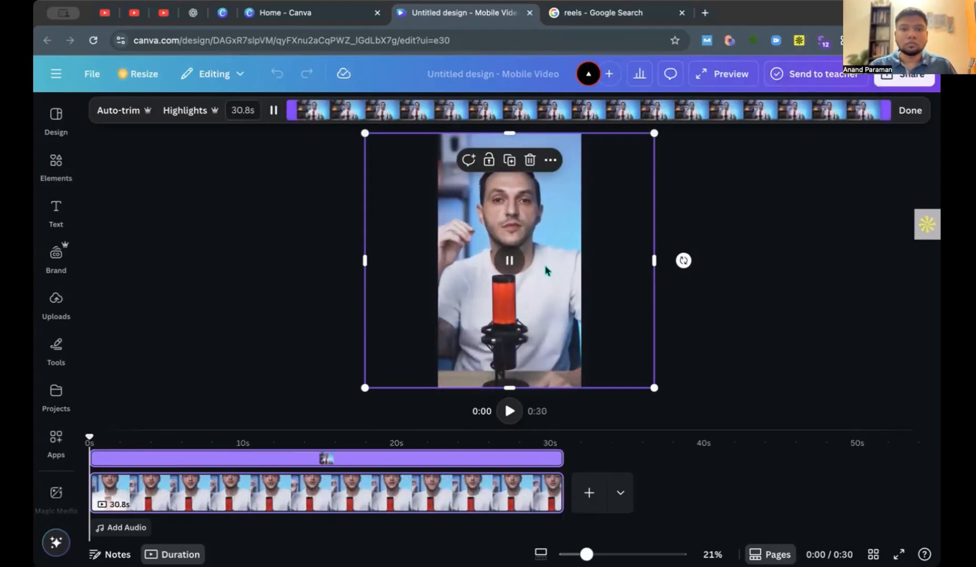
left_click(508, 263)
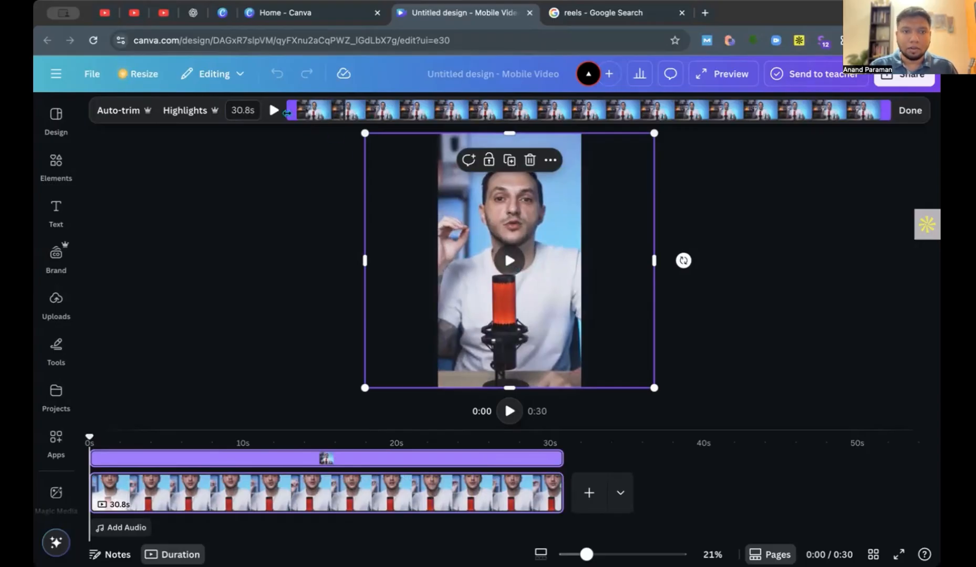
left_click_drag(294, 113, 274, 110)
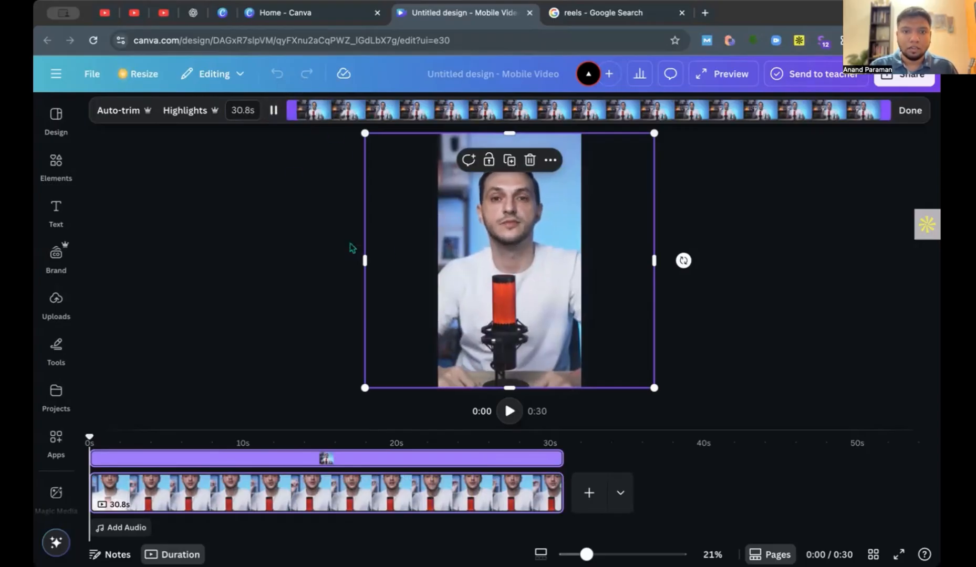
left_click(514, 260)
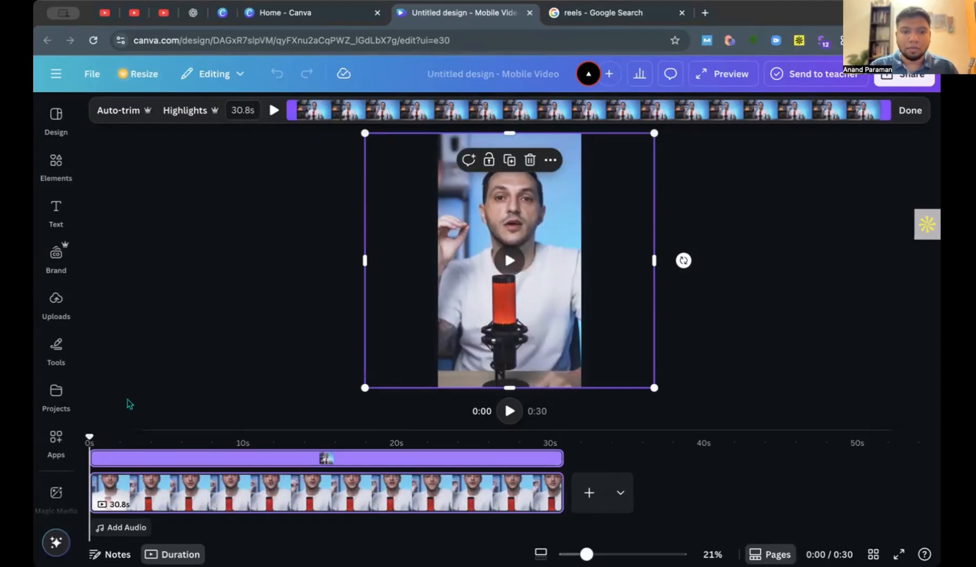
Play the first seconds of the reel from the start and pause it at about 2 s.
left_click(510, 411)
left_click(509, 412)
left_click_drag(103, 437, 59, 440)
left_click(56, 439)
left_click(56, 439)
left_click(509, 411)
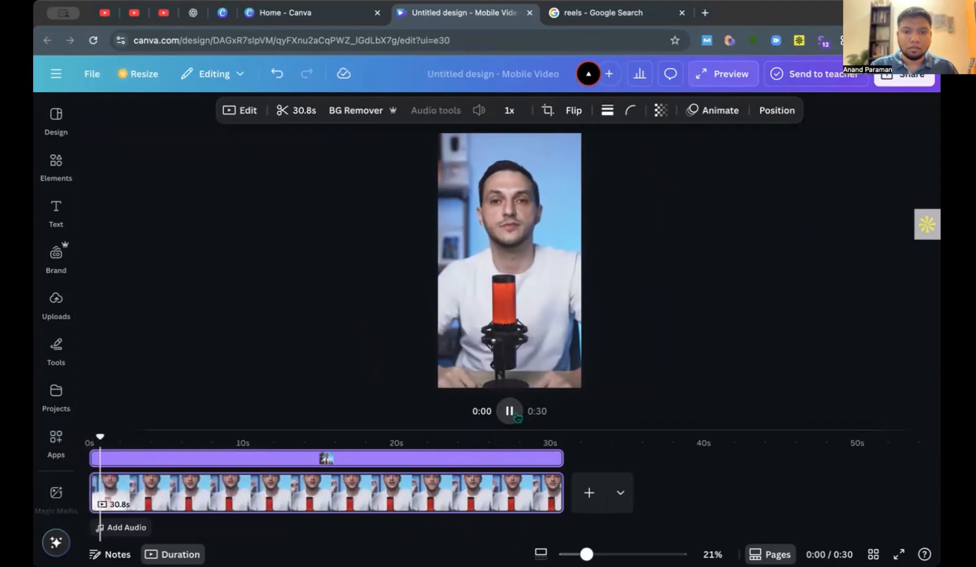
left_click(517, 417)
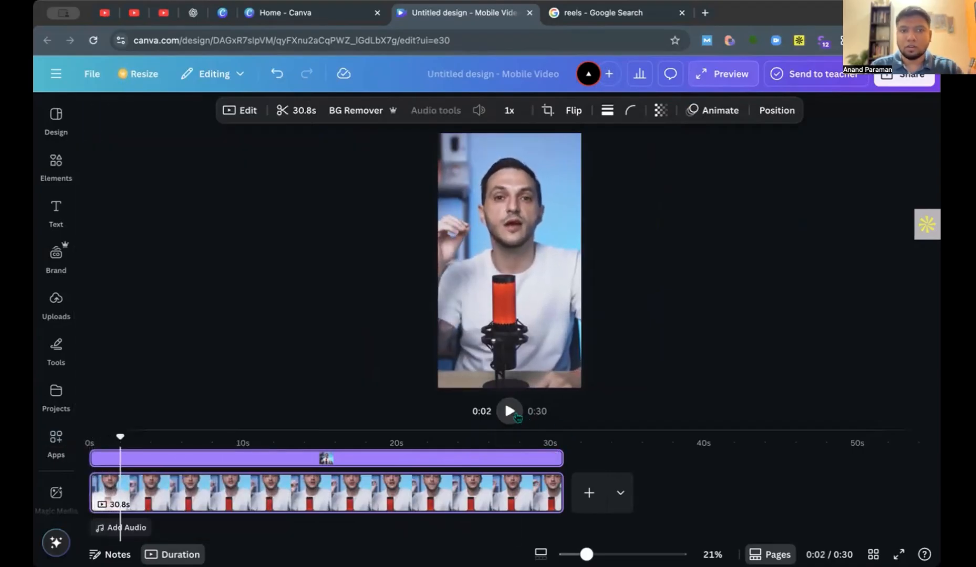
Reopen the podcast clip's trim settings and generate Highlights from it.
left_click(295, 110)
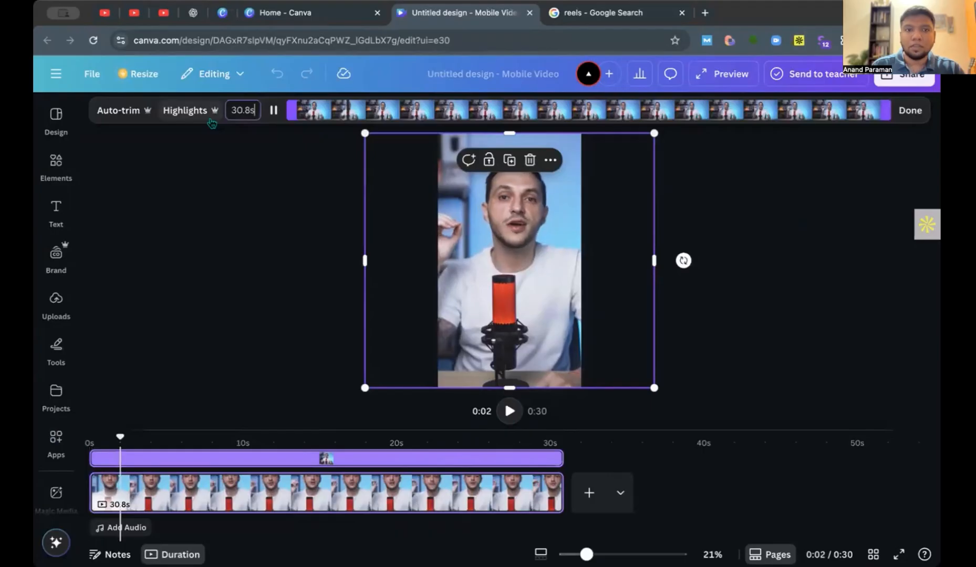
left_click(274, 111)
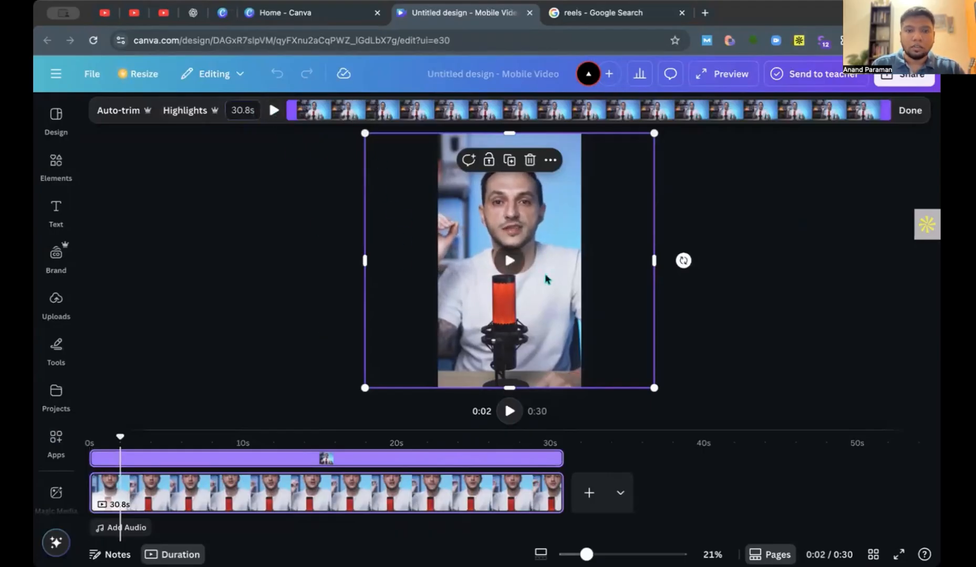
left_click(295, 112)
left_click(883, 110)
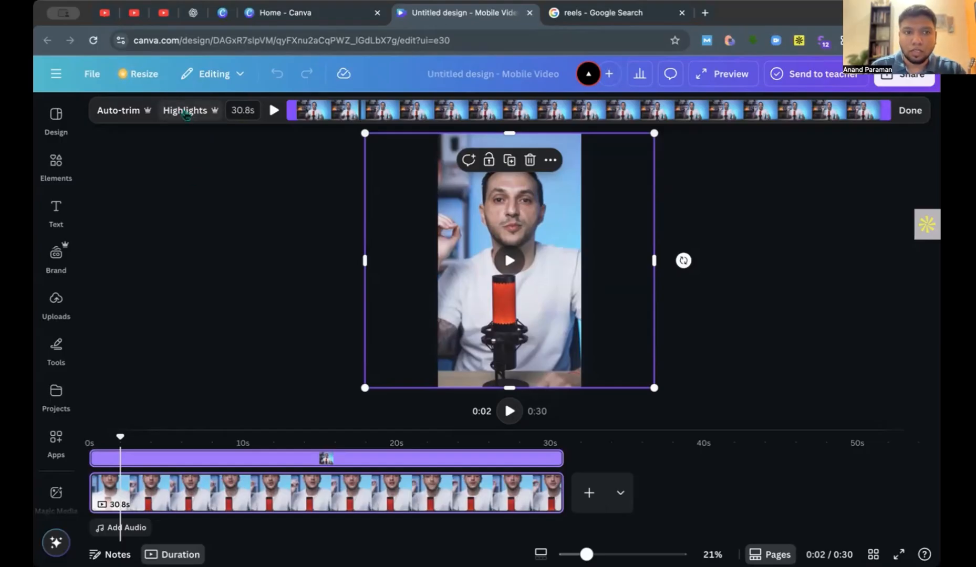
left_click(187, 111)
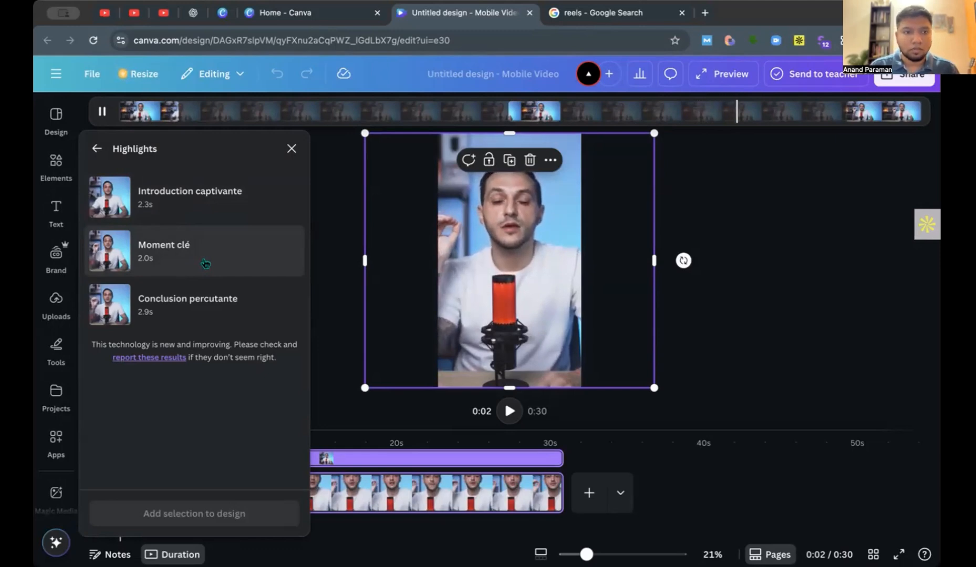
Select the highlights Introduction captivante, Moment clé and Conclusion percutante and add them to the design.
left_click(167, 205)
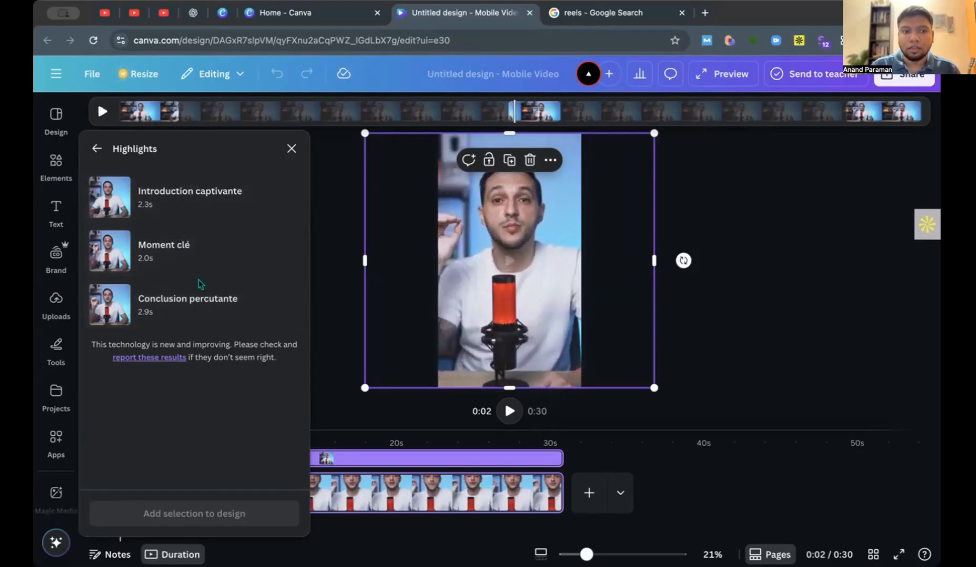
left_click(203, 199)
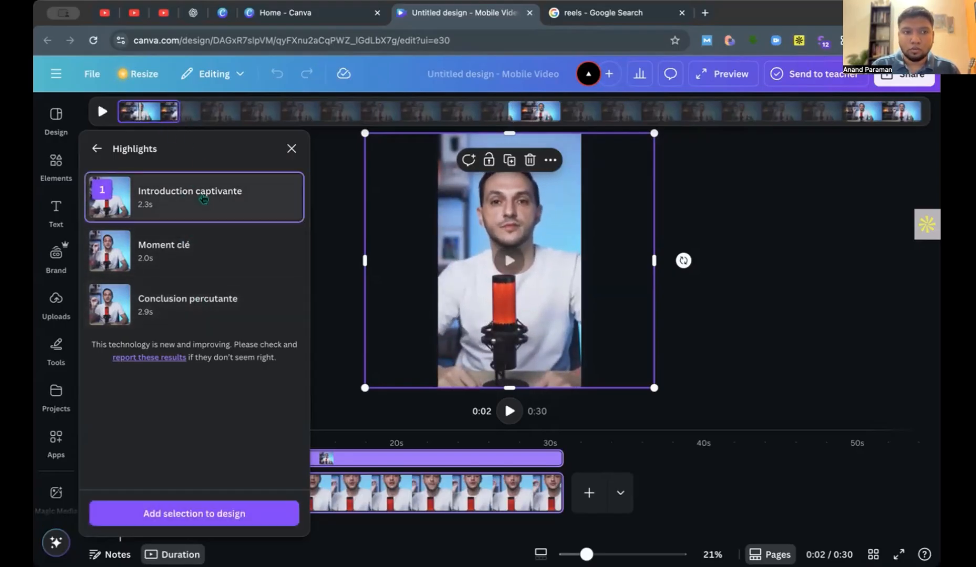
left_click(205, 263)
left_click(203, 325)
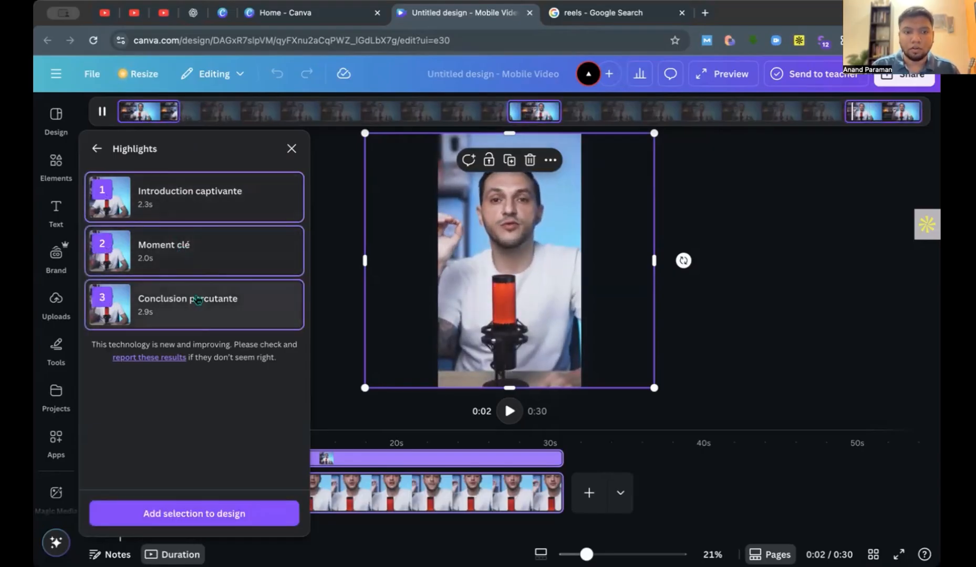
left_click(238, 514)
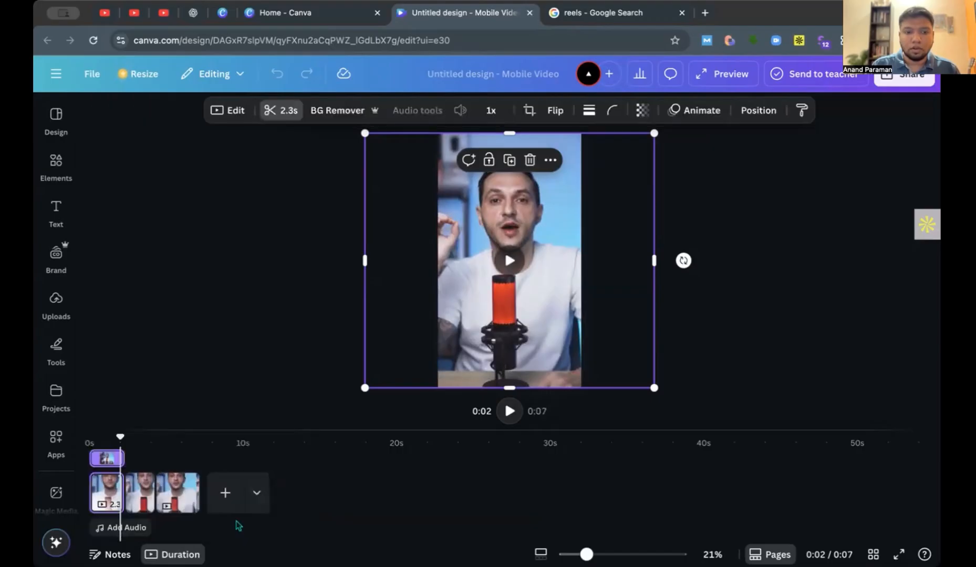
Return the playhead to the start and undo the insertion of the highlights.
left_click_drag(119, 443, 78, 436)
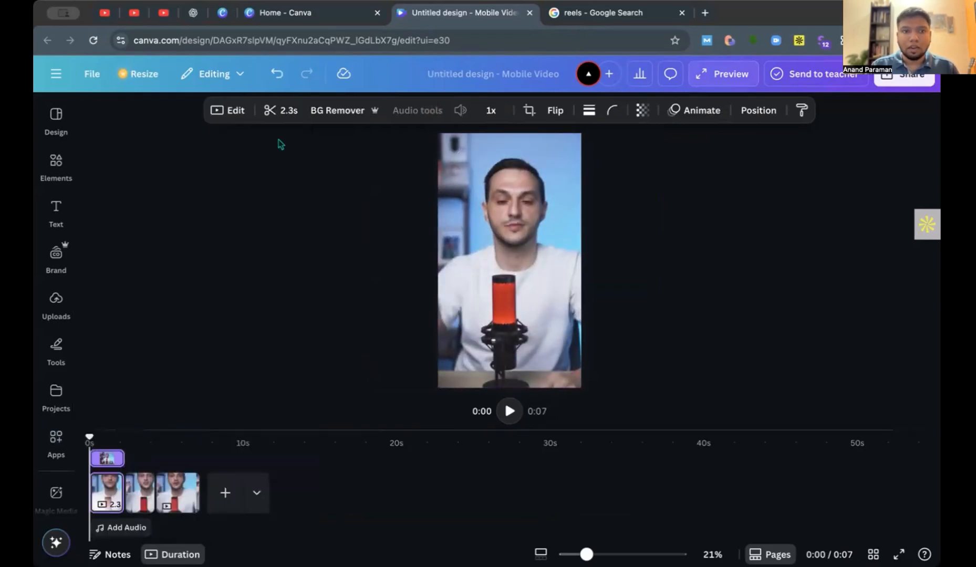
left_click(277, 75)
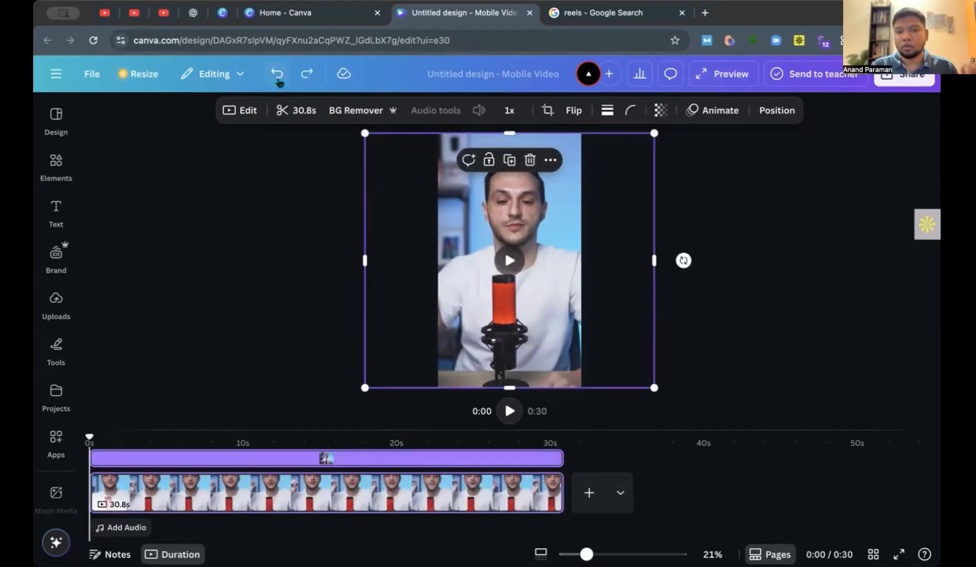
left_click(724, 171)
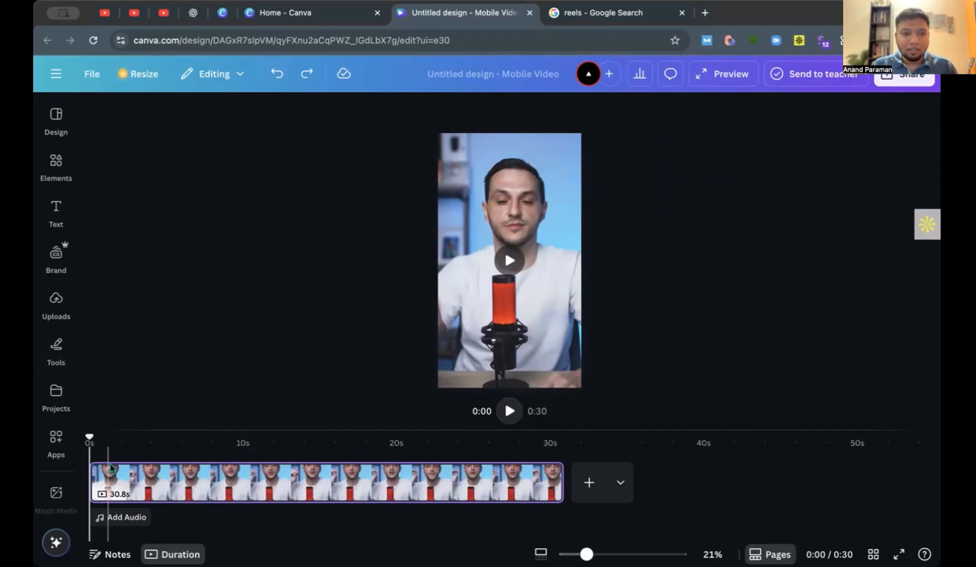
Split the podcast page on the timeline at about 2 s and again at about 9 s.
left_click(123, 482)
key("s")
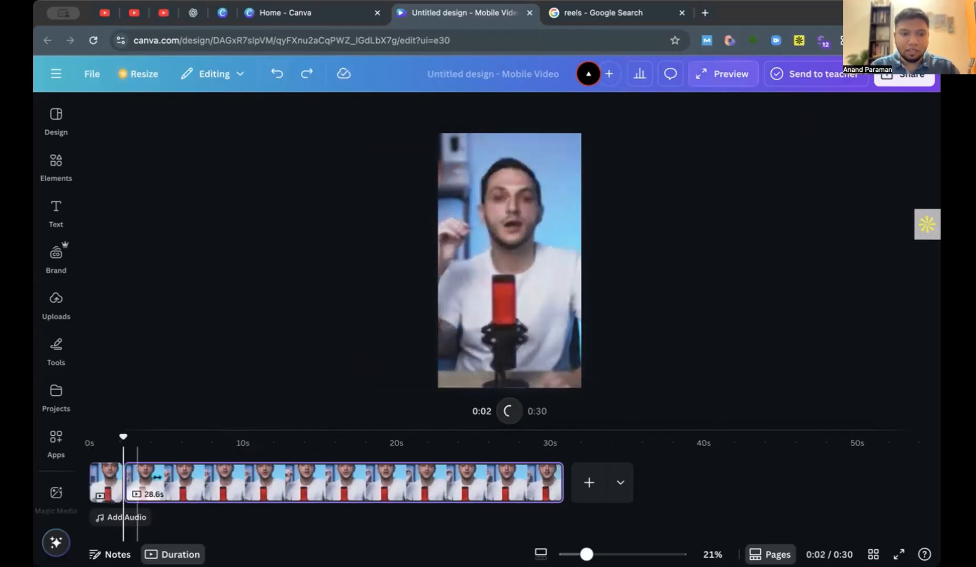
left_click(231, 484)
key("s")
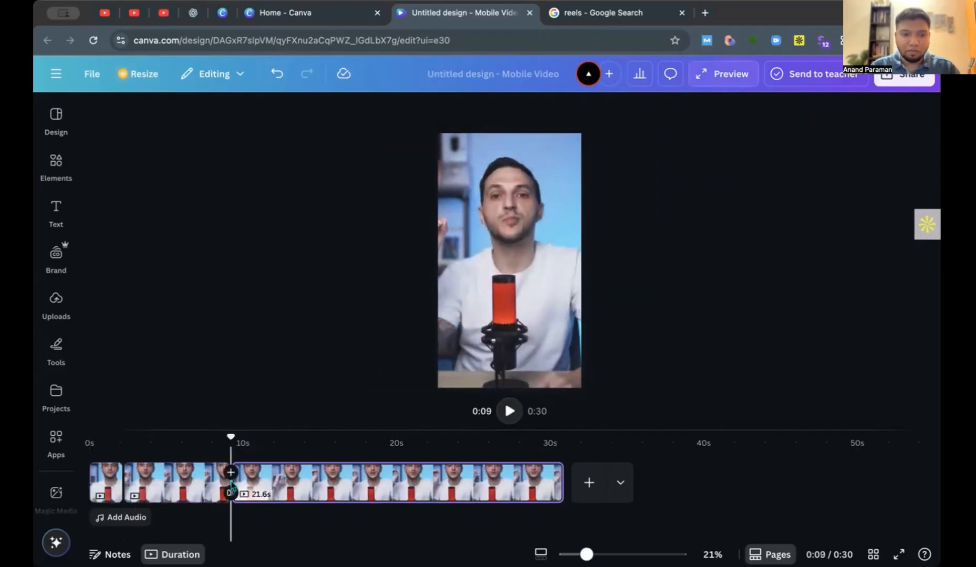
Undo both splits of the podcast page and return the playhead to the start.
left_click(192, 484)
key("super+z")
key("super+z")
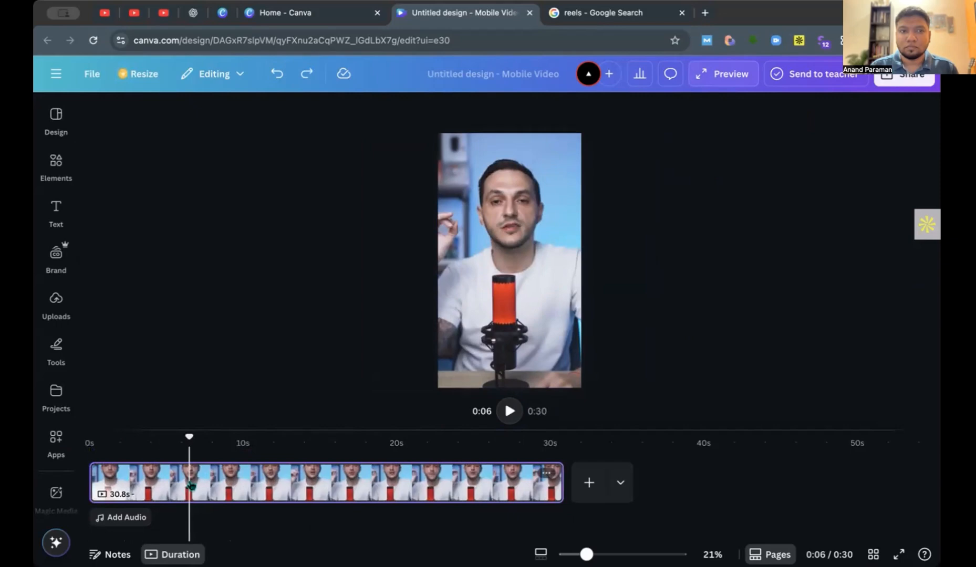
left_click_drag(190, 435, 89, 436)
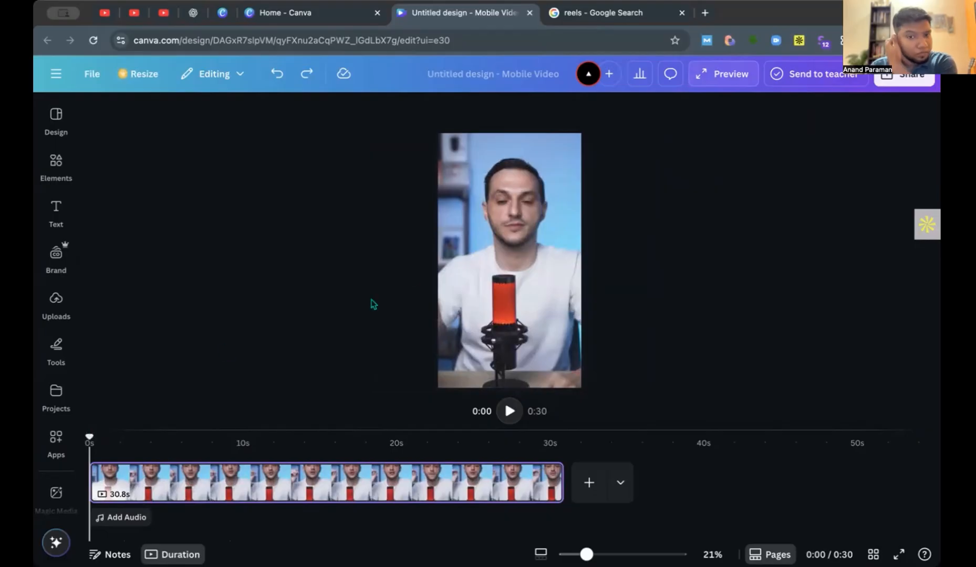
left_click(522, 264)
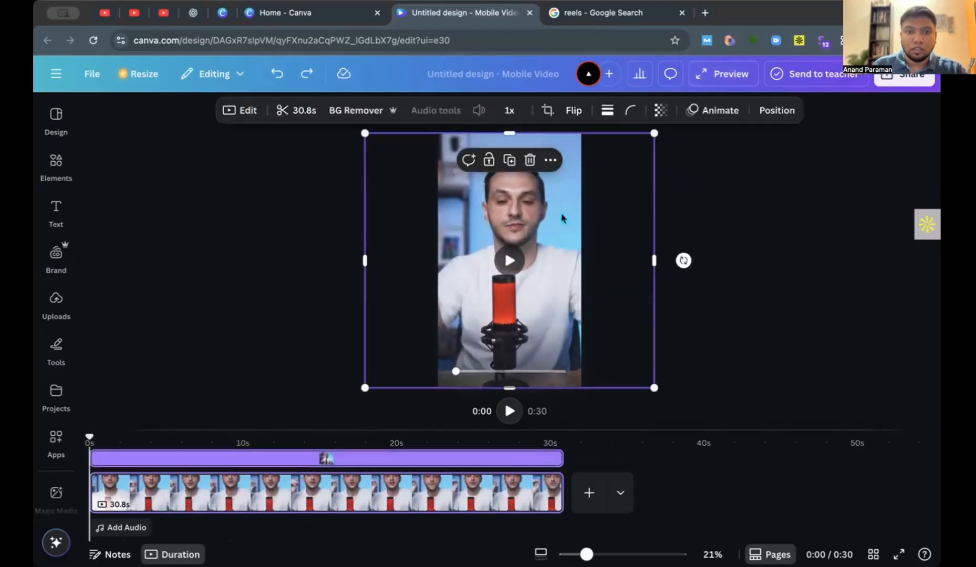
left_click(717, 243)
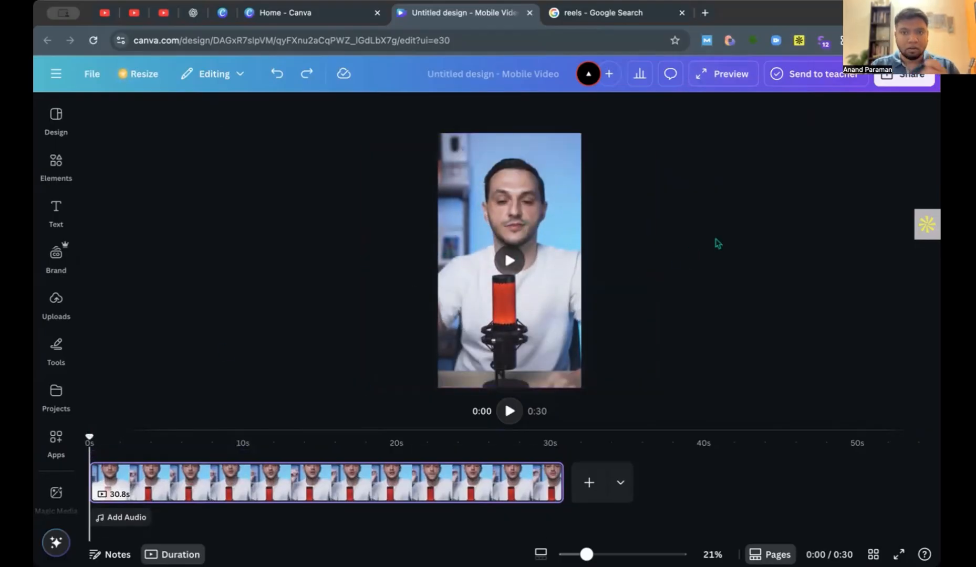
left_click(574, 227)
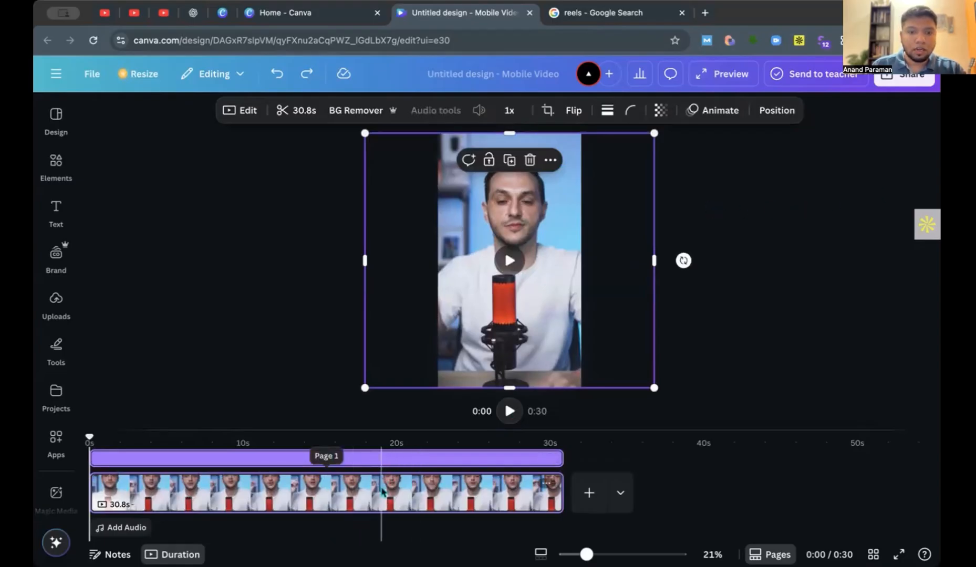
left_click(382, 458)
left_click(147, 491)
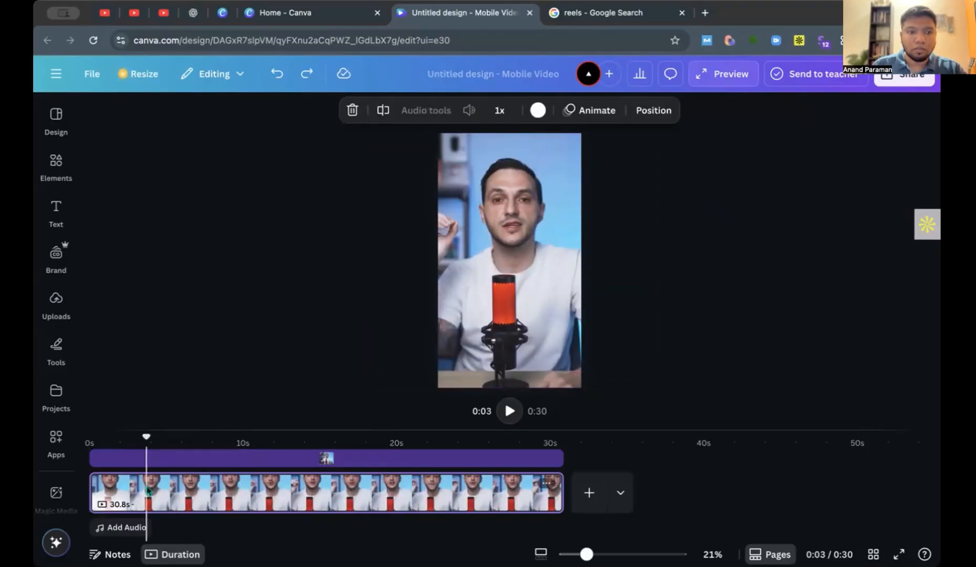
Find the track Travel Vlog Podcast Music among the "podcast" audio elements and add it to the timeline beneath the clip.
left_click(56, 304)
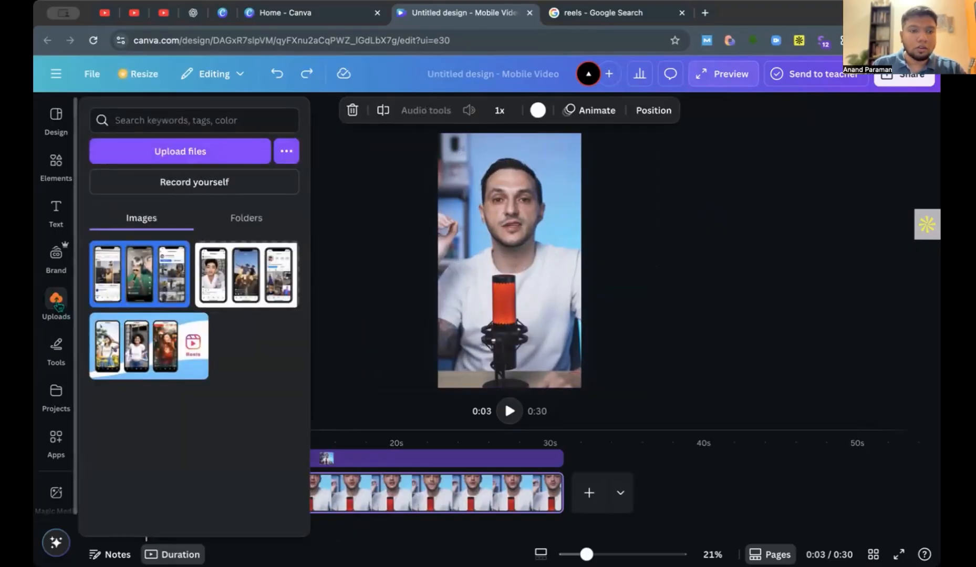
mouse_move(58, 163)
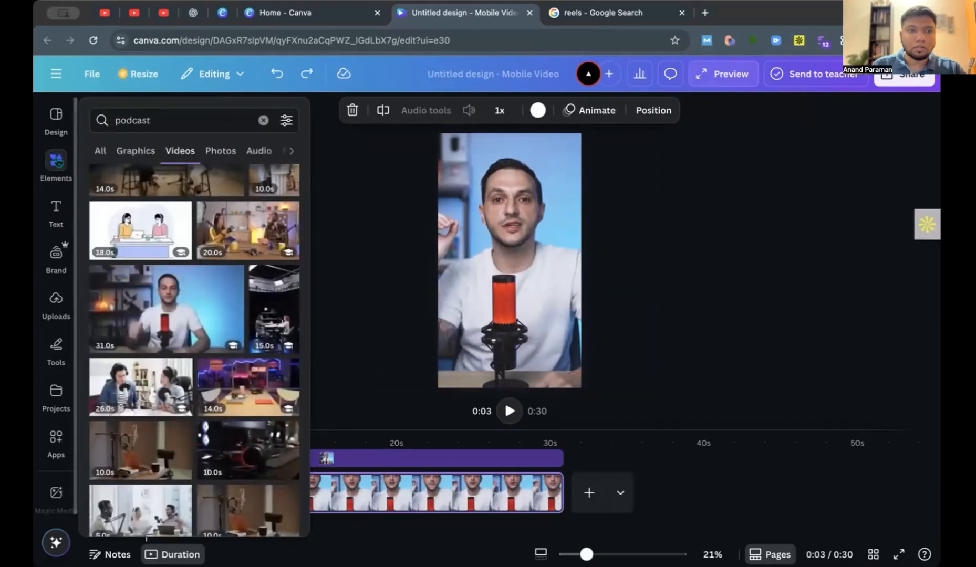
left_click(58, 164)
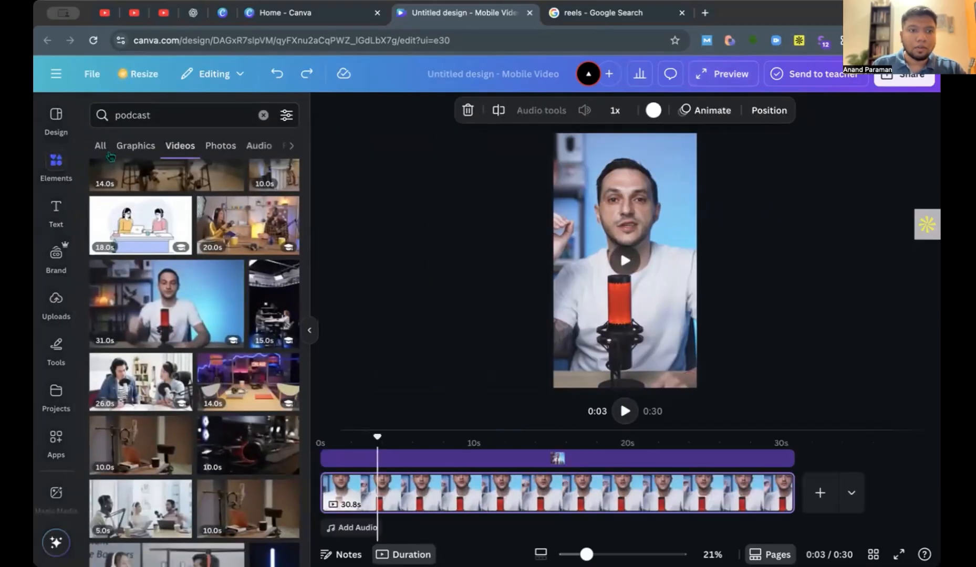
left_click(259, 145)
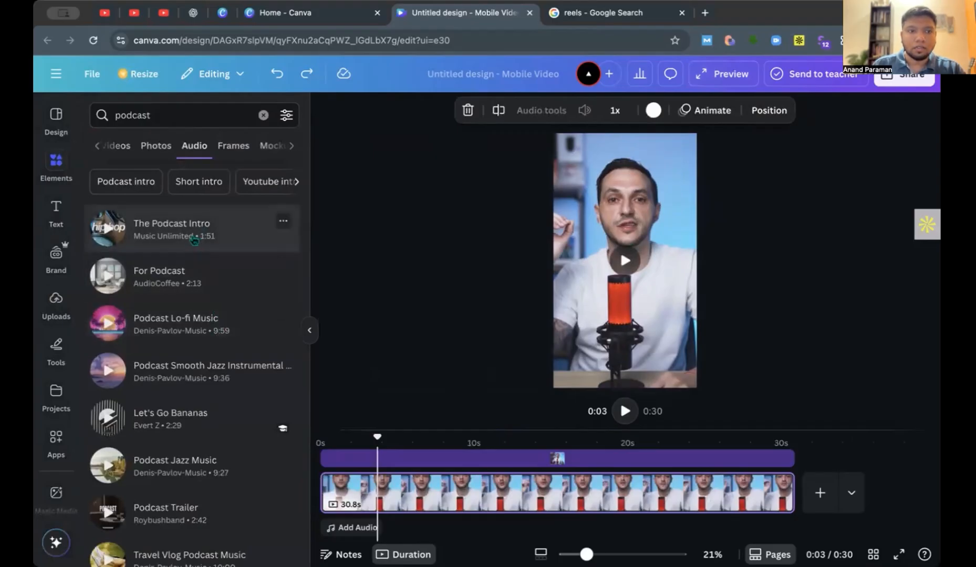
scroll(194, 239, "down", 5)
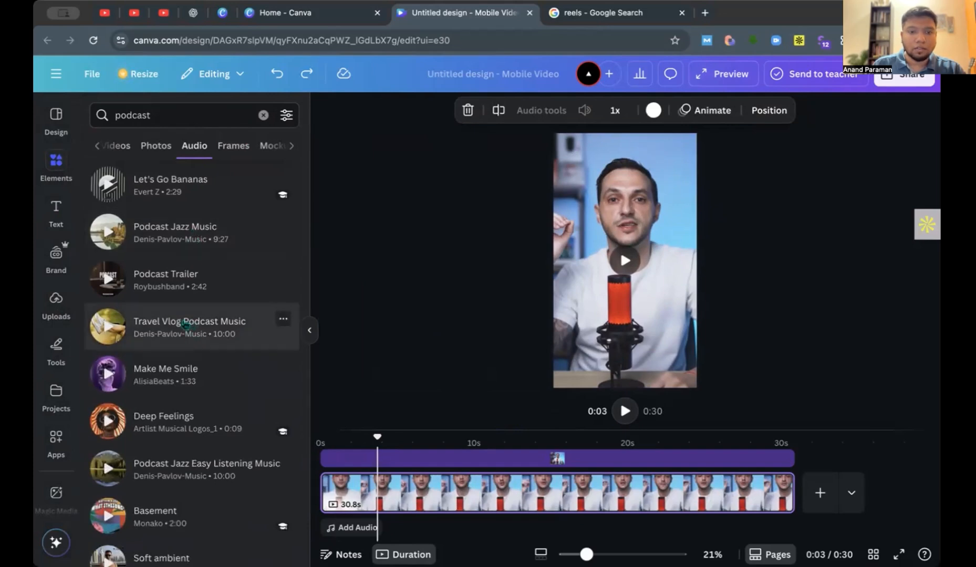
left_click_drag(185, 324, 413, 520)
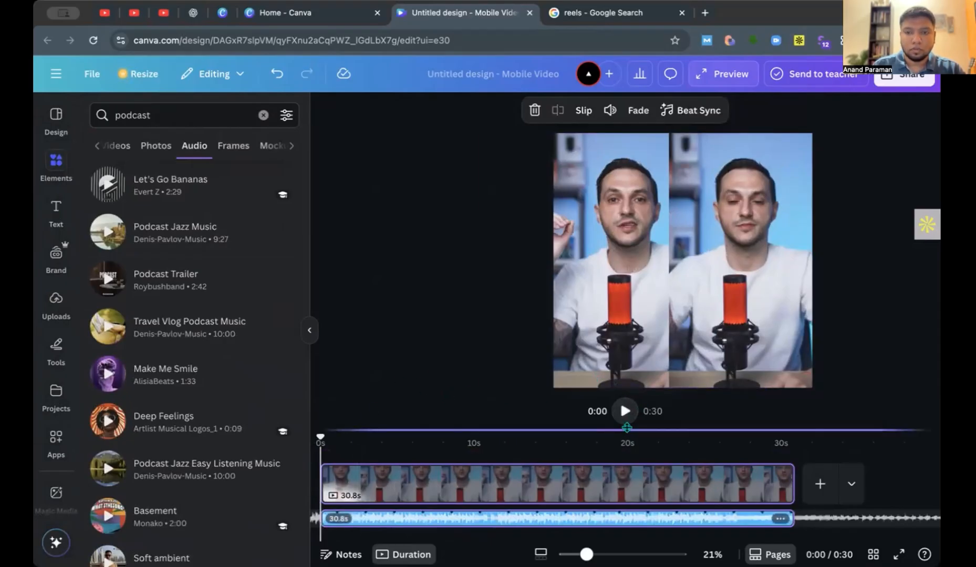
Collapse the elements list and play the opening seconds of the reel with its music, pausing at about 4 s.
left_click(625, 411)
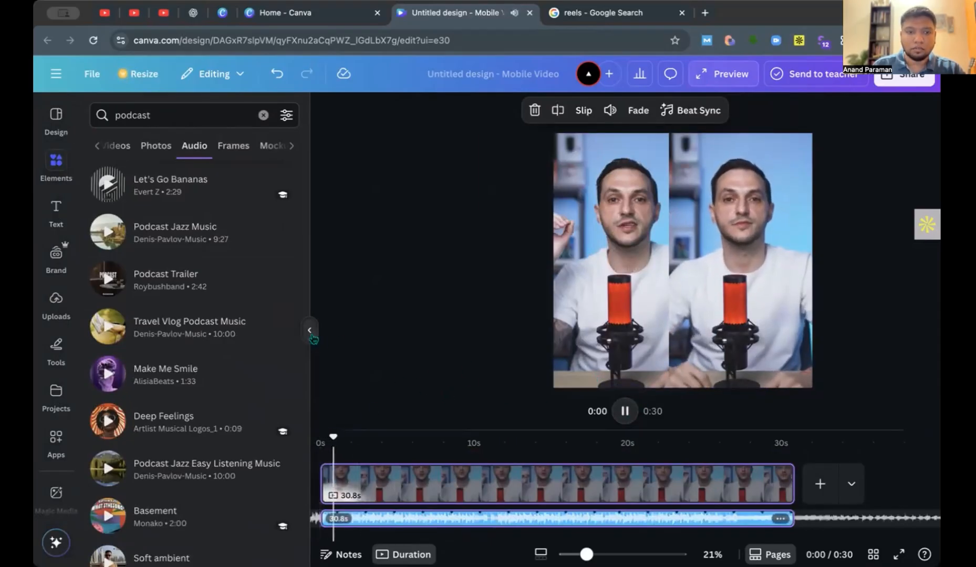
left_click(309, 329)
left_click(509, 412)
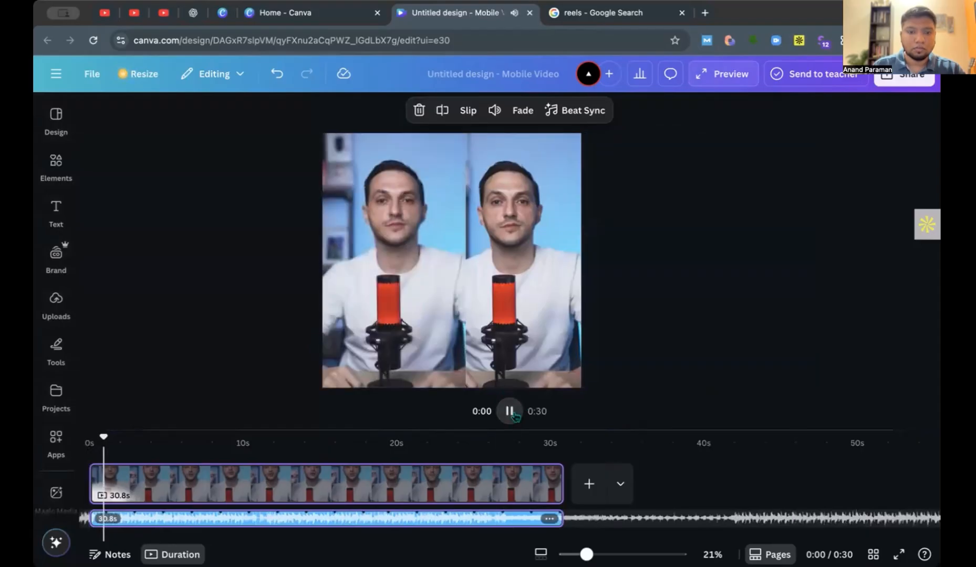
left_click(513, 414)
left_click(513, 414)
left_click(514, 414)
left_click(452, 233)
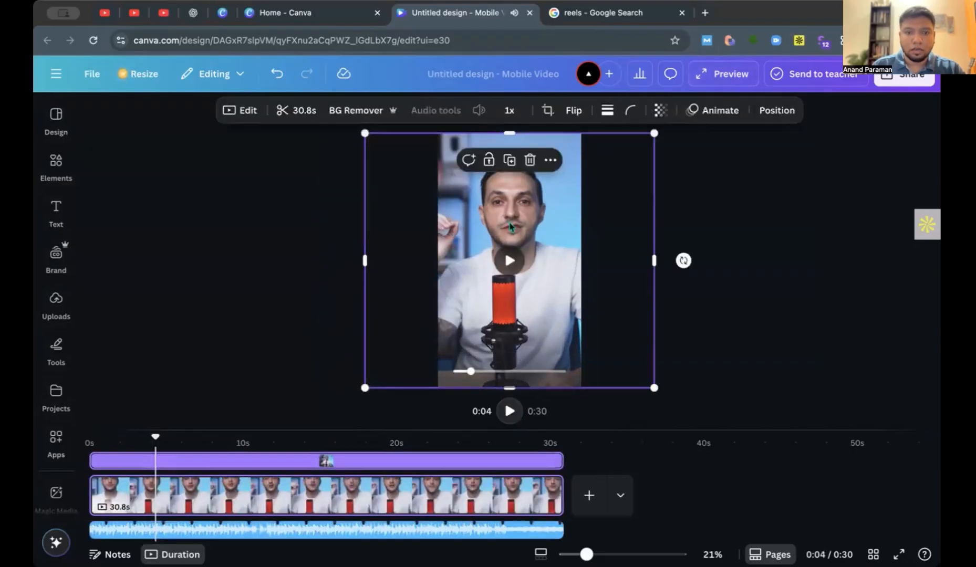
left_click(717, 331)
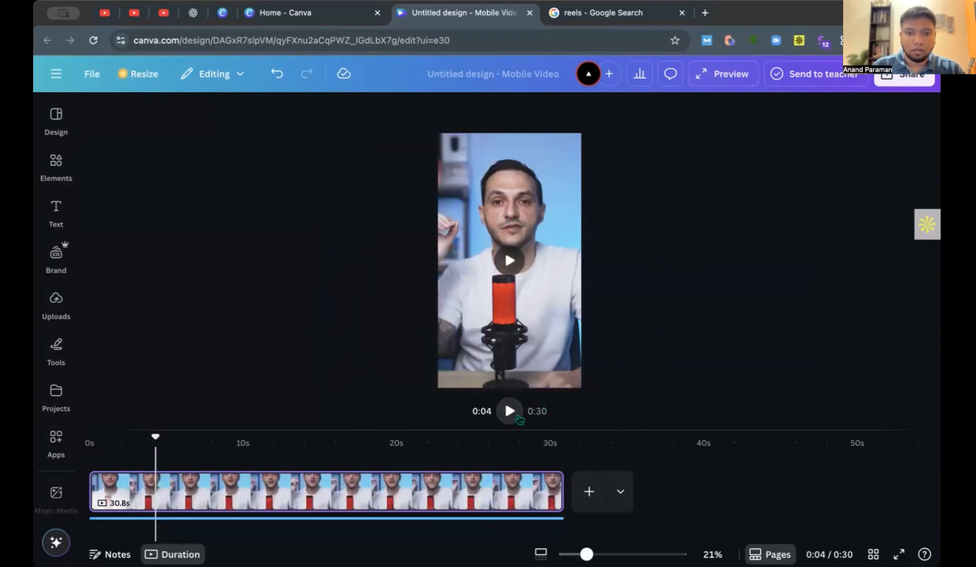
Play the reel on to about 7 s and select the music track beneath the podcast clip.
left_click(512, 415)
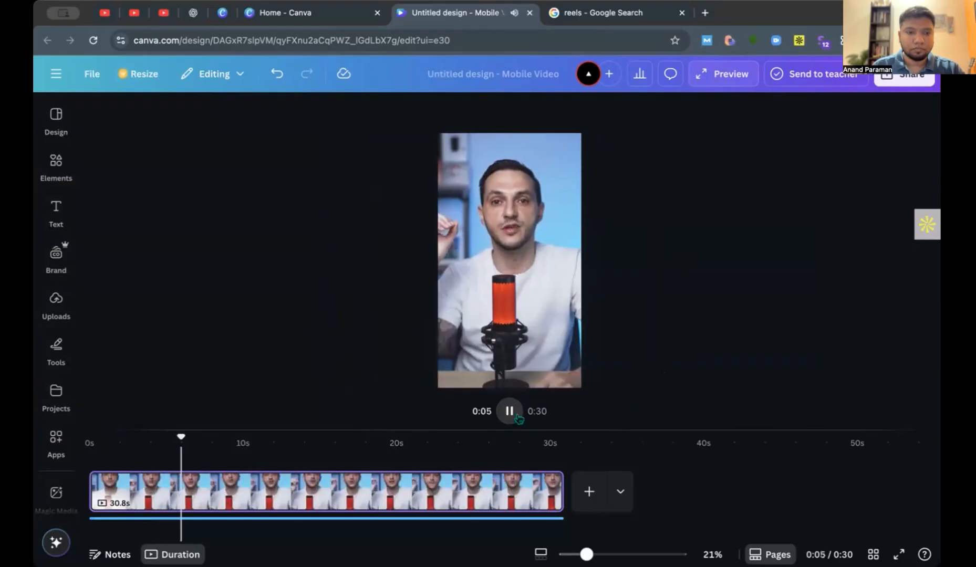
left_click(517, 416)
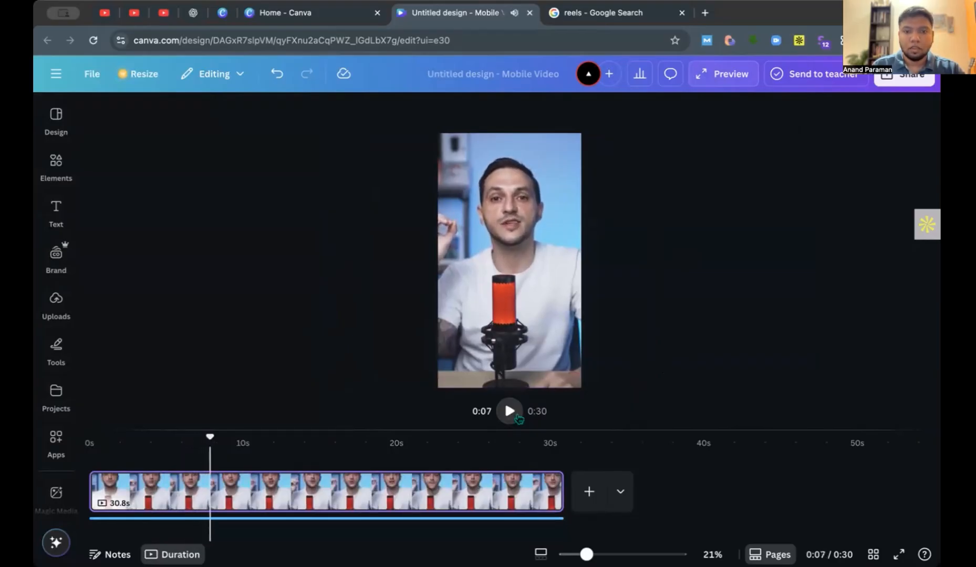
left_click(522, 519)
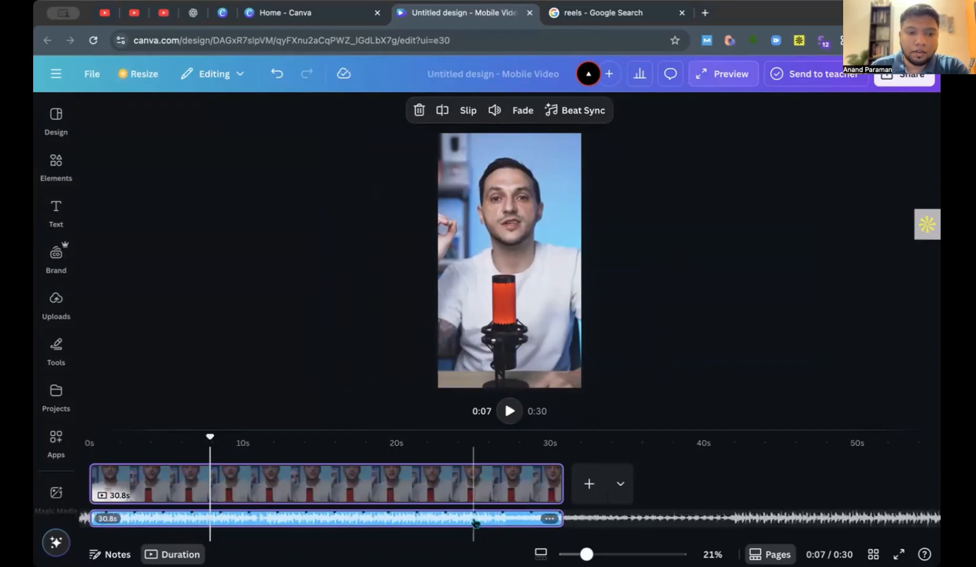
left_click(316, 521)
left_click(246, 520)
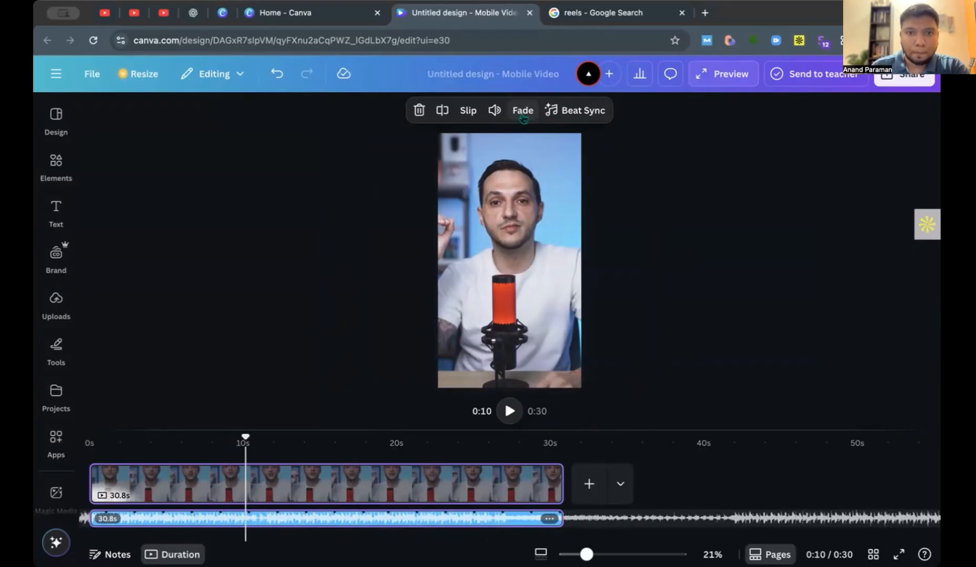
Try the music track's volume at 400 and return it to 100.
left_click(494, 110)
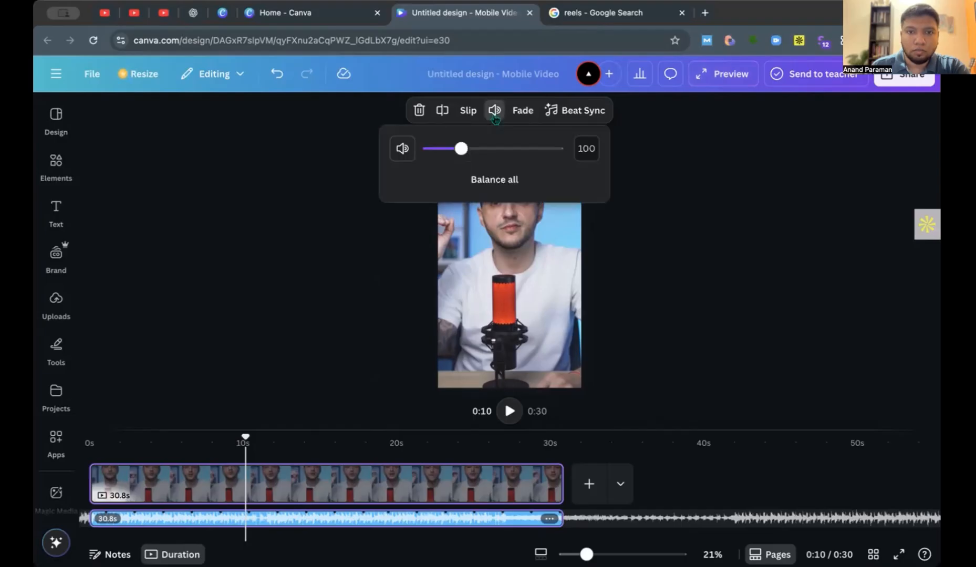
mouse_move(463, 153)
left_mouse_down()
mouse_move(562, 149)
mouse_move(453, 150)
mouse_move(465, 152)
left_mouse_up()
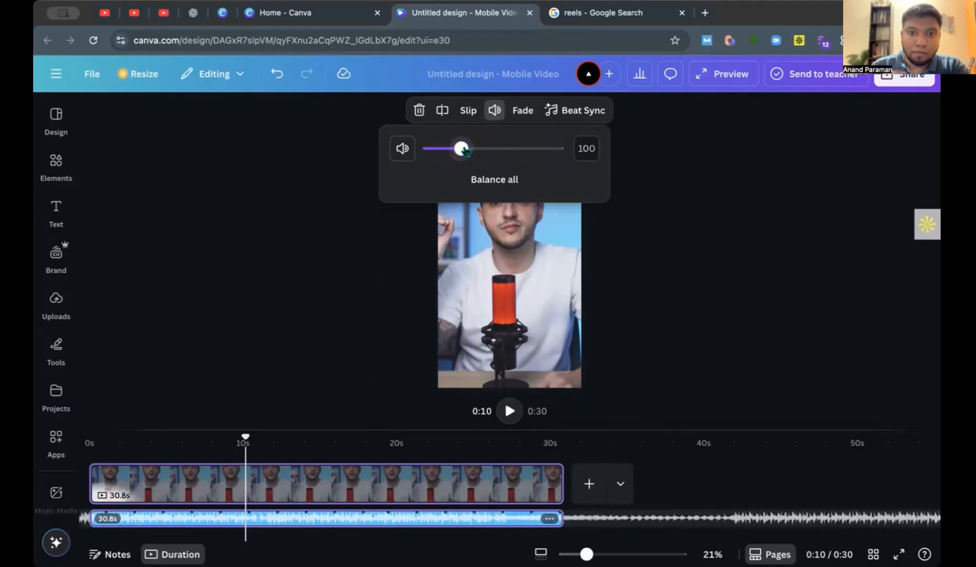
left_click_drag(462, 150, 582, 164)
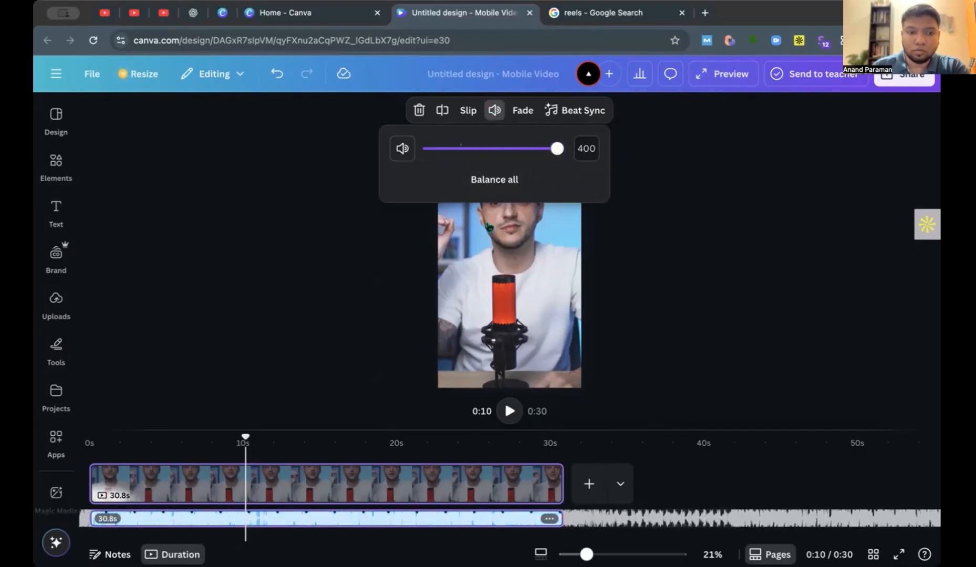
left_click_drag(560, 151, 461, 156)
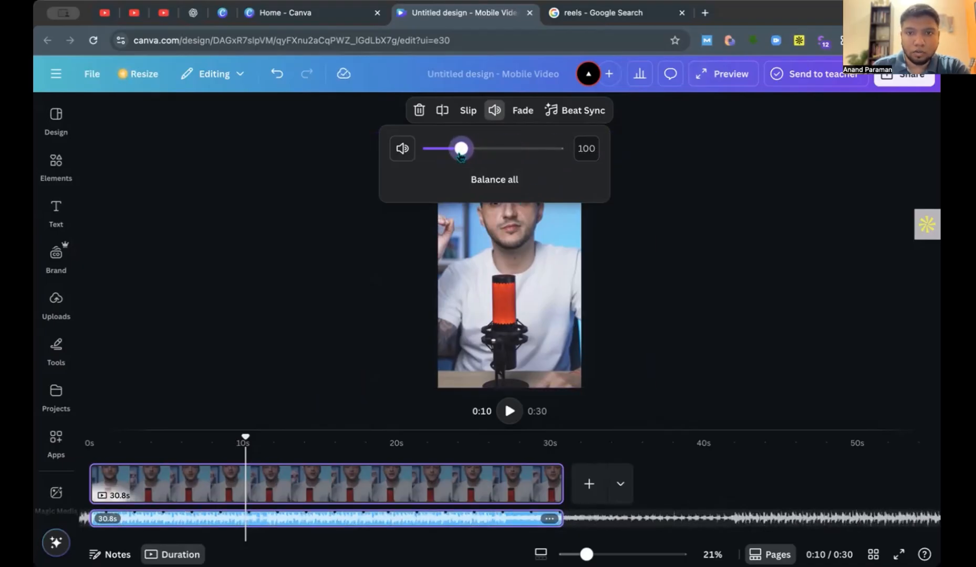
left_click(660, 164)
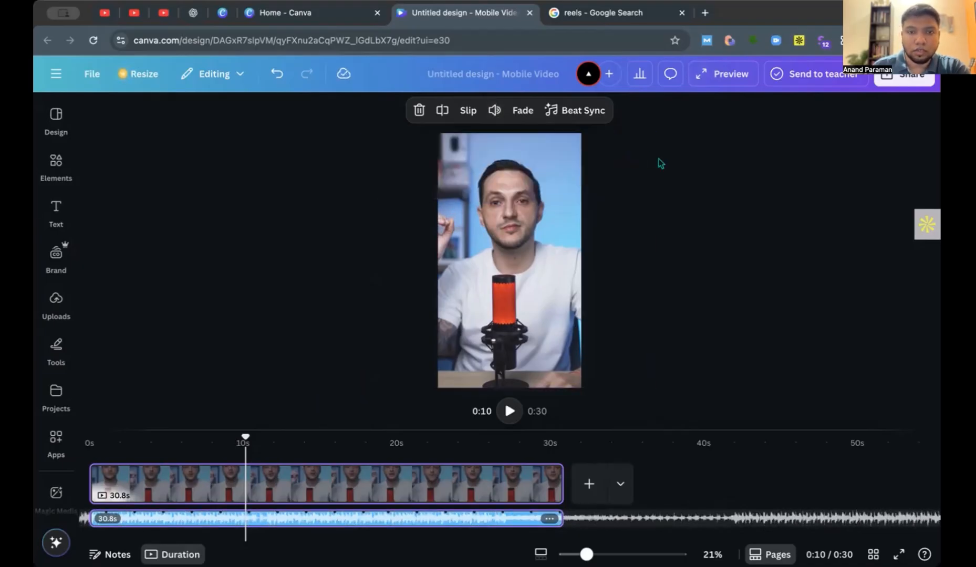
Set the music track's fade in to 2.0 s and fade out to 1.9 s, with the playhead at the start.
left_click(523, 111)
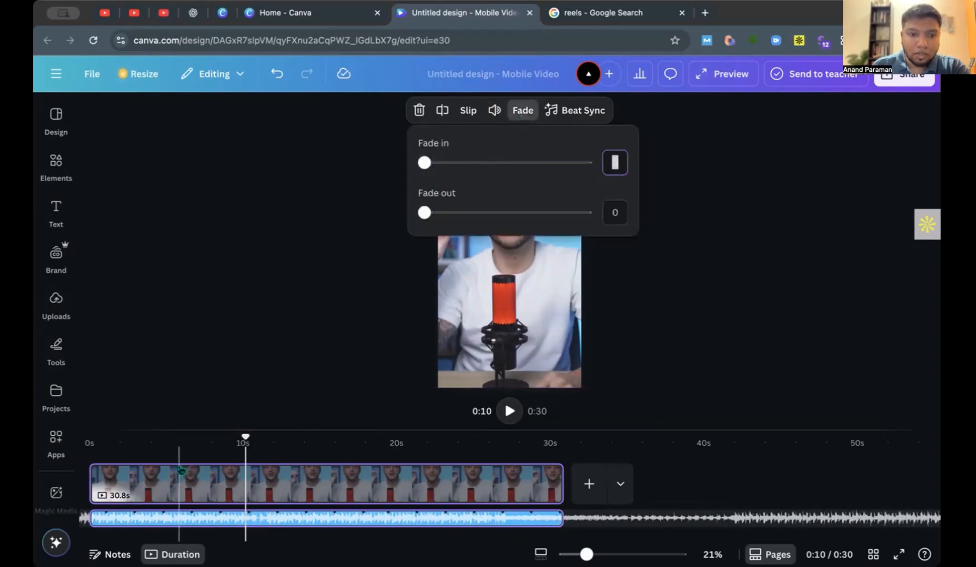
left_click_drag(245, 438, 71, 453)
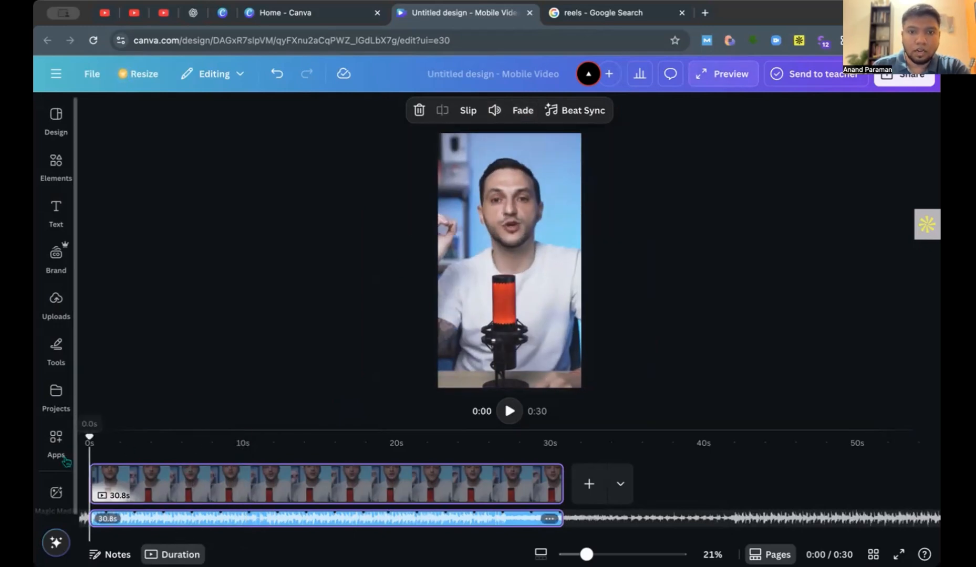
left_click(523, 114)
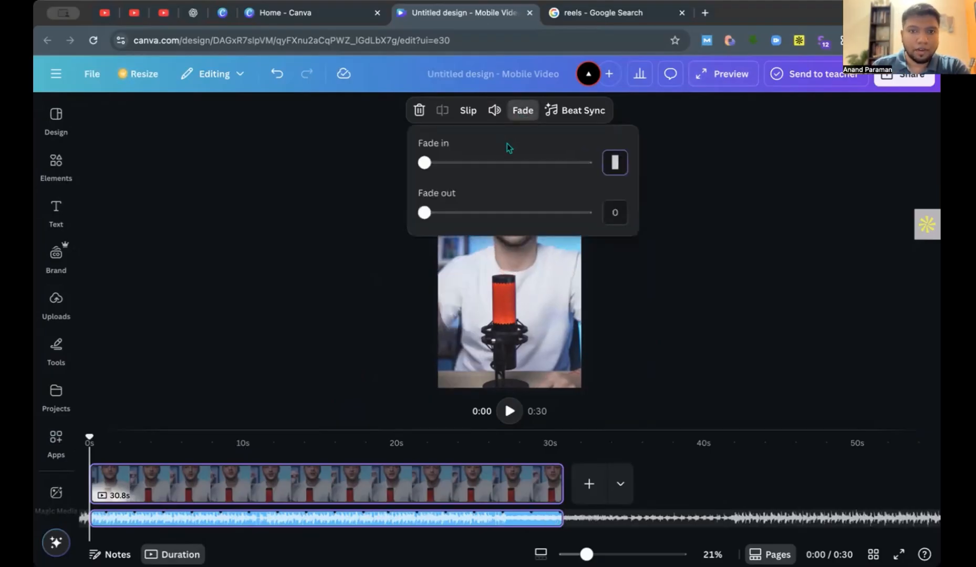
left_click_drag(425, 162, 472, 164)
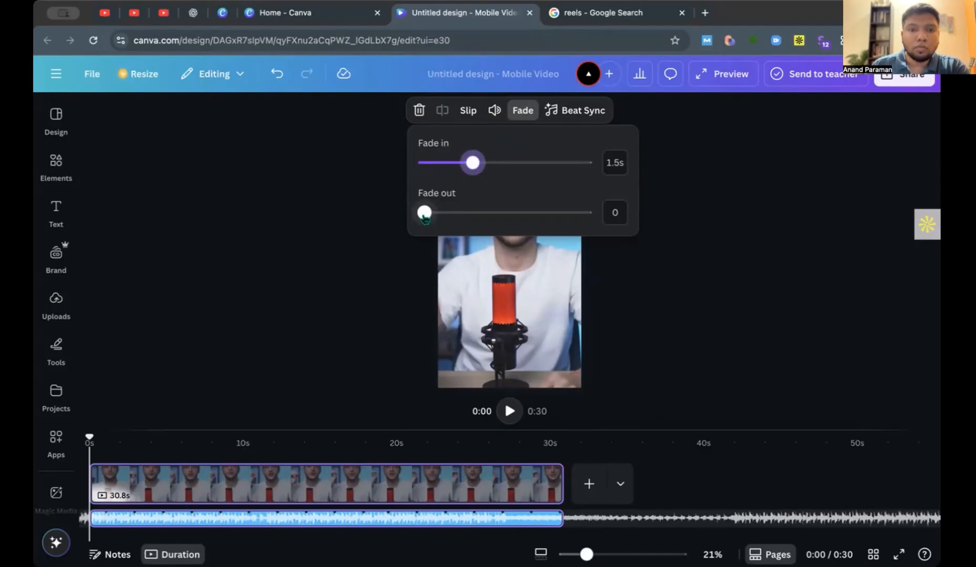
left_click_drag(432, 219, 484, 222)
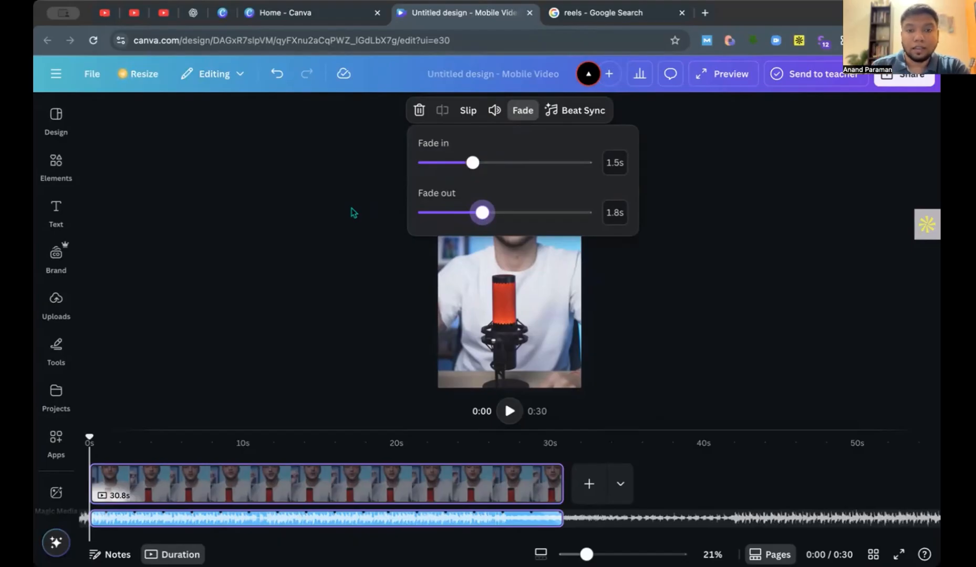
left_click_drag(473, 162, 490, 163)
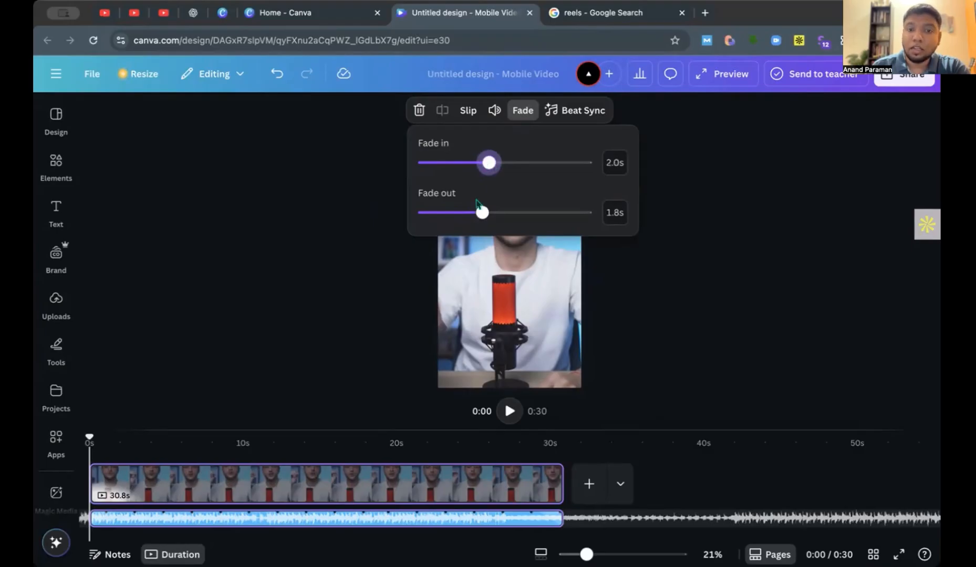
left_click_drag(483, 212, 486, 213)
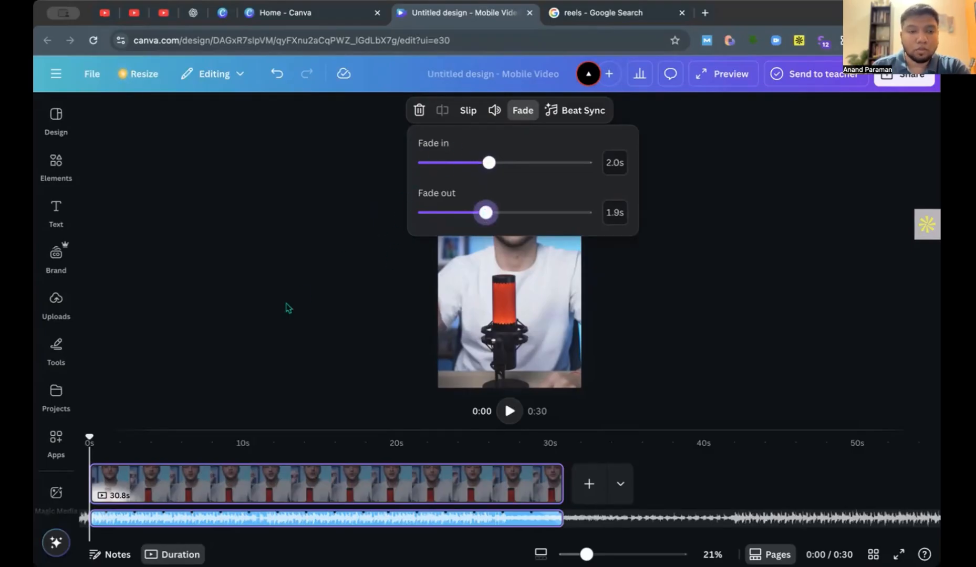
left_click(346, 302)
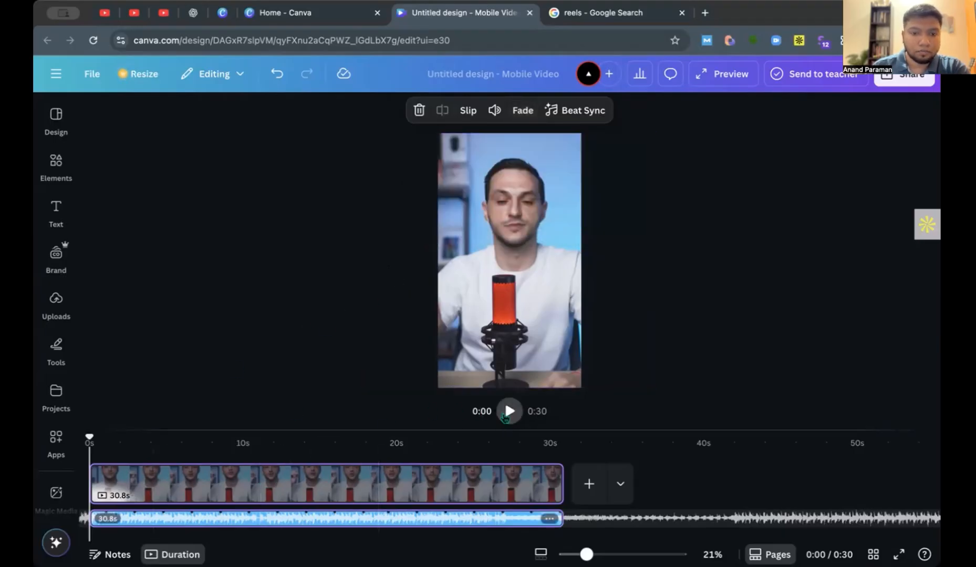
Play the reel's opening second or two twice from the start to check the music's fade in.
left_click(508, 412)
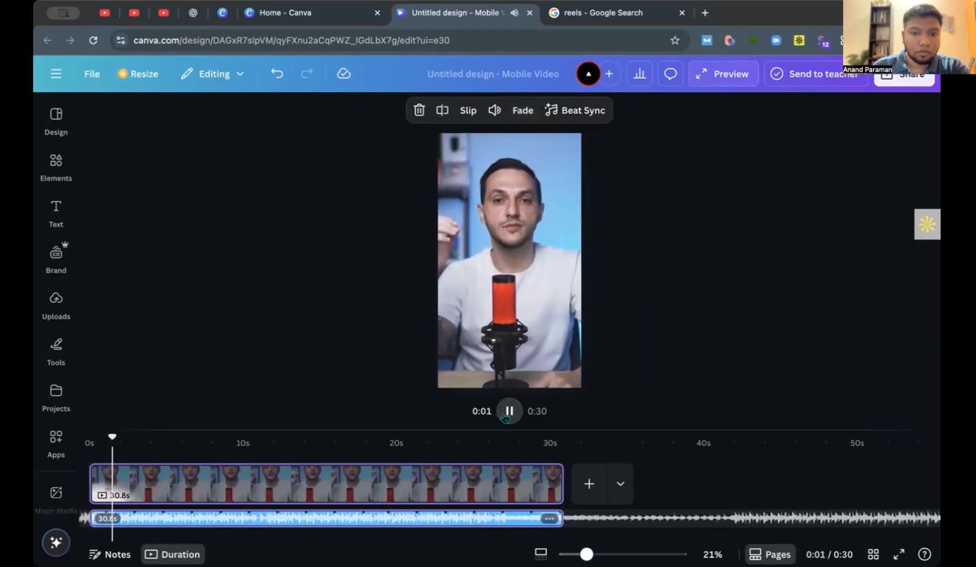
left_click(509, 412)
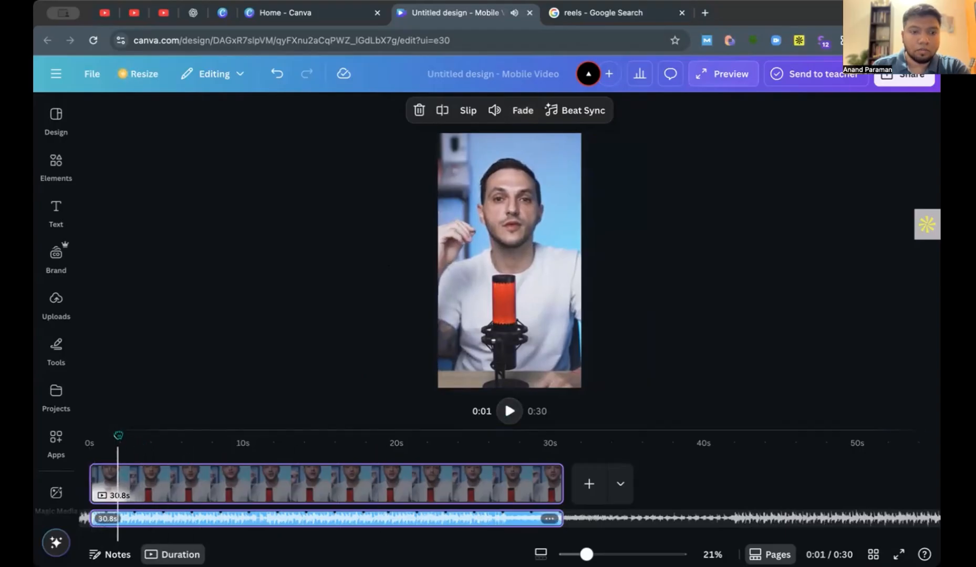
left_click_drag(118, 434, 89, 437)
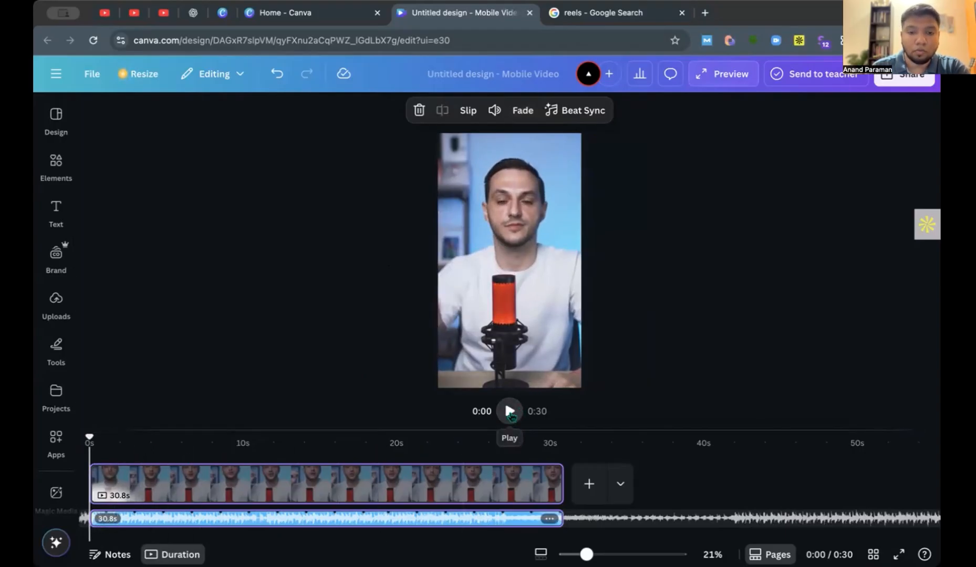
left_click(510, 412)
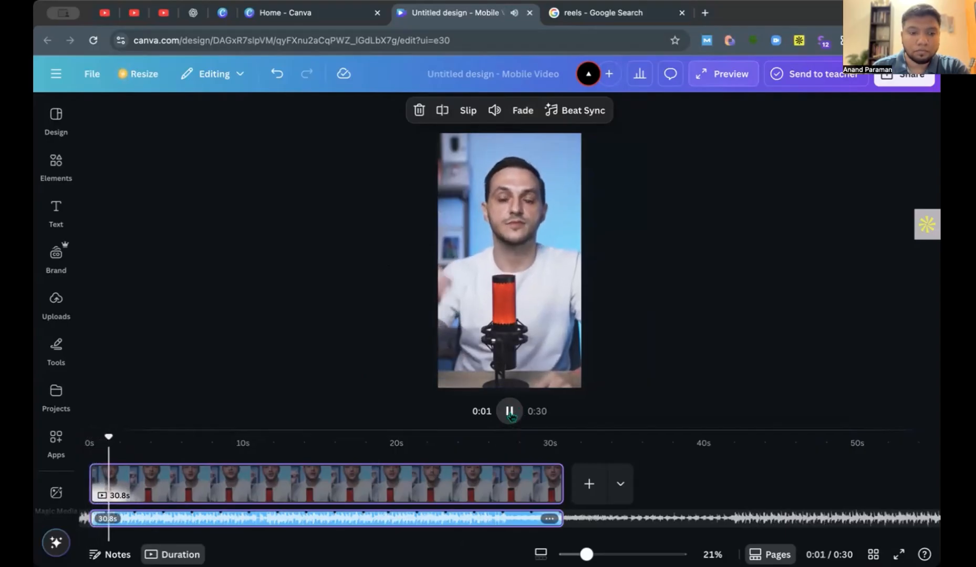
left_click(509, 412)
Play the reel's ending from about 28 s to check the fade out, and return the playhead to the start.
left_click_drag(145, 503, 530, 493)
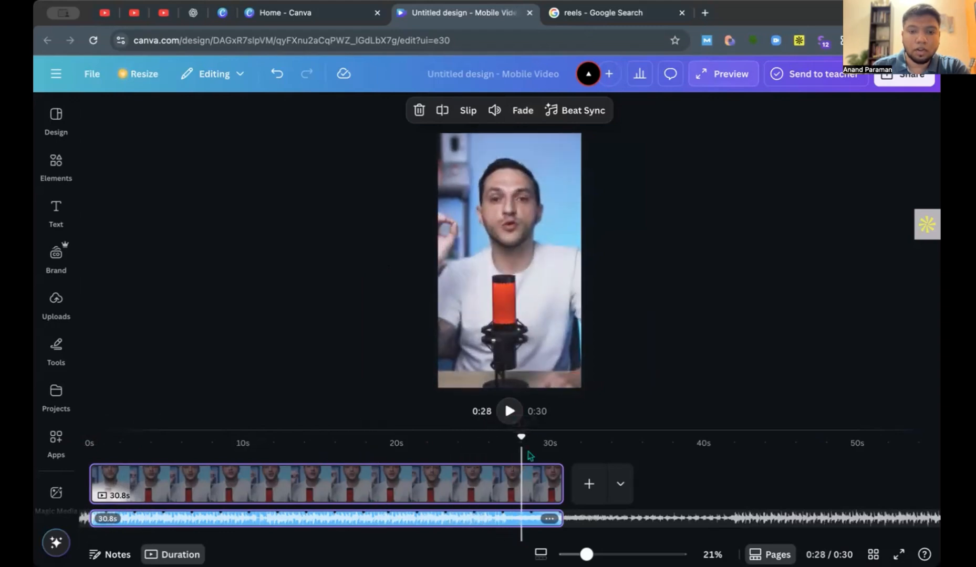
left_click(509, 412)
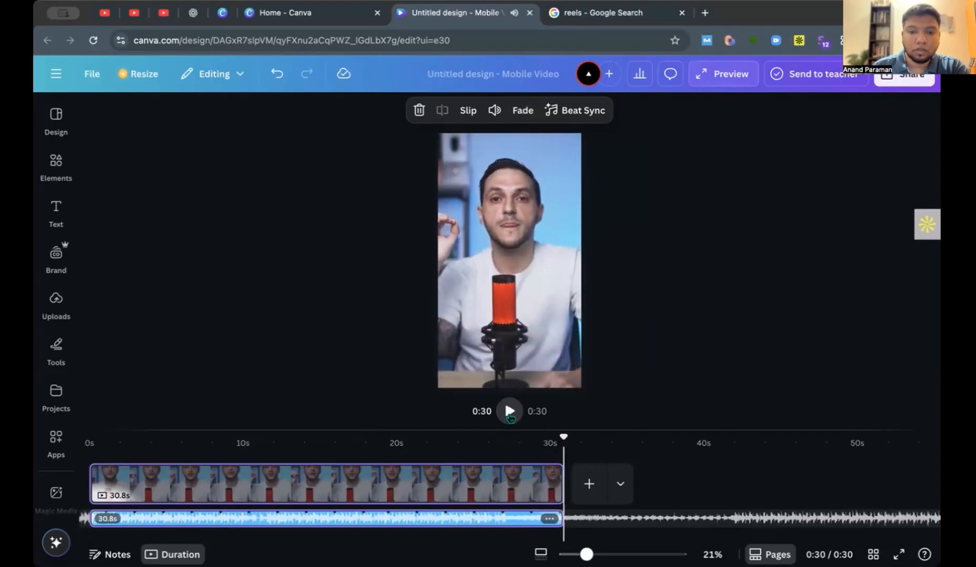
left_click(510, 411)
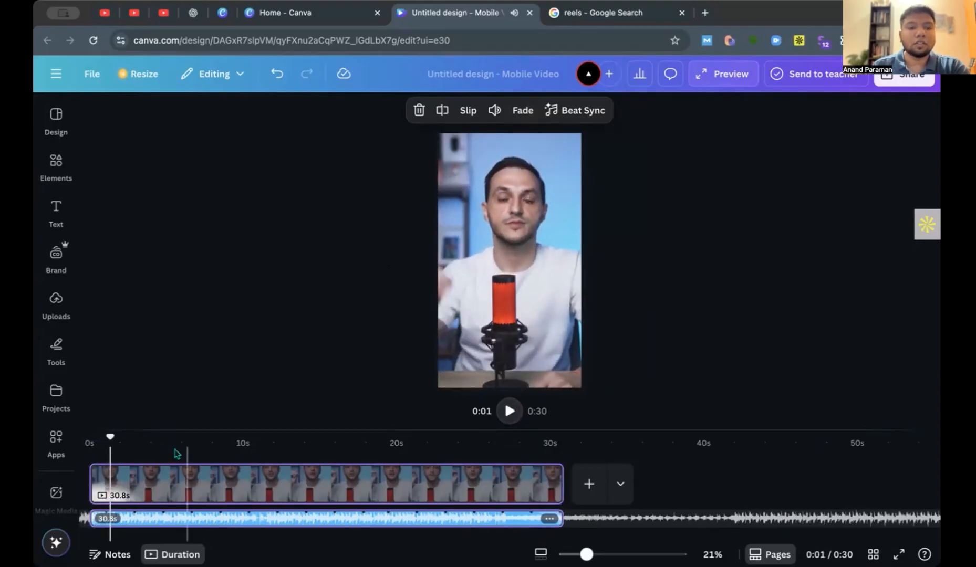
mouse_move(109, 438)
left_mouse_down()
mouse_move(231, 438)
mouse_move(91, 438)
left_mouse_up()
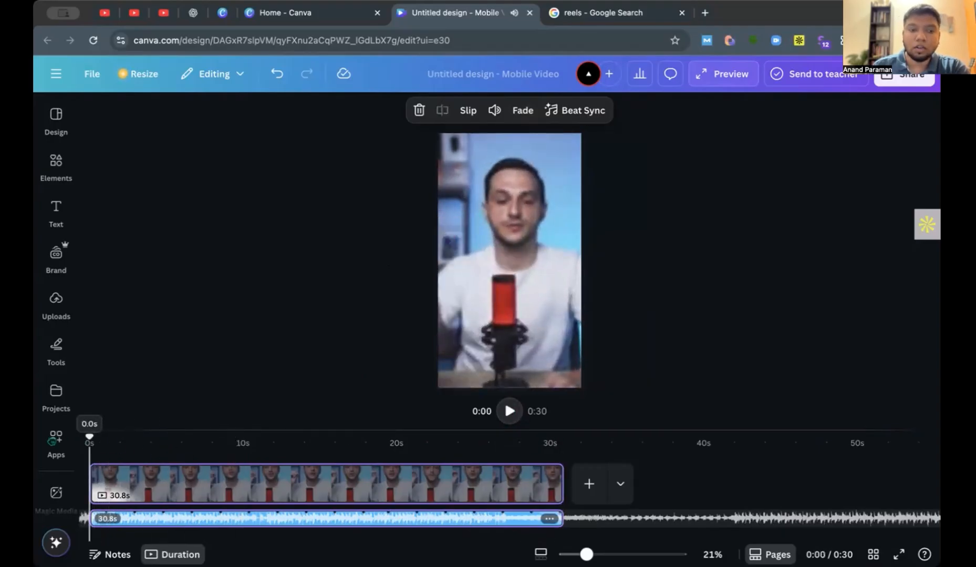
left_click(55, 441)
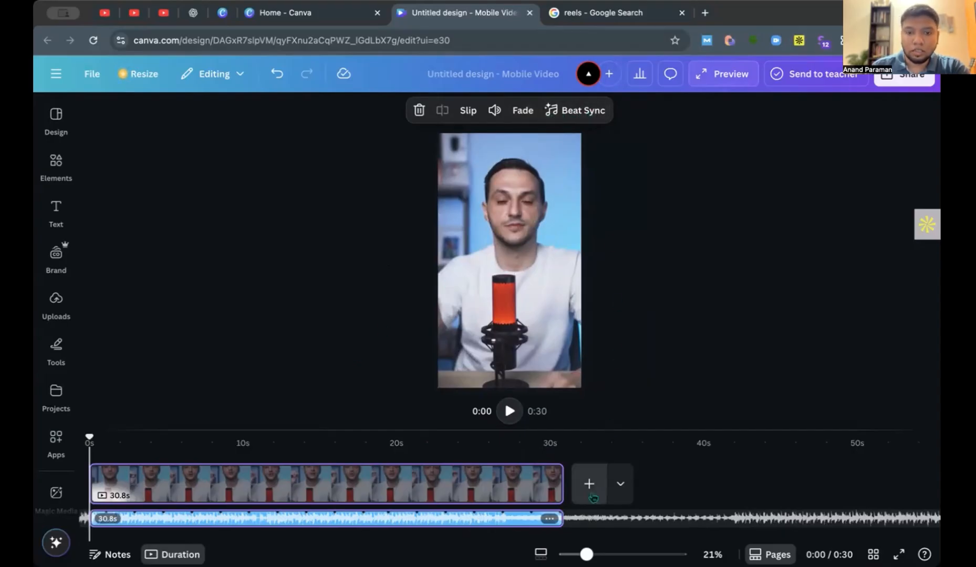
Turn on Sync now in Beat Sync for the music track and play the reel to about 3 s.
left_click(577, 111)
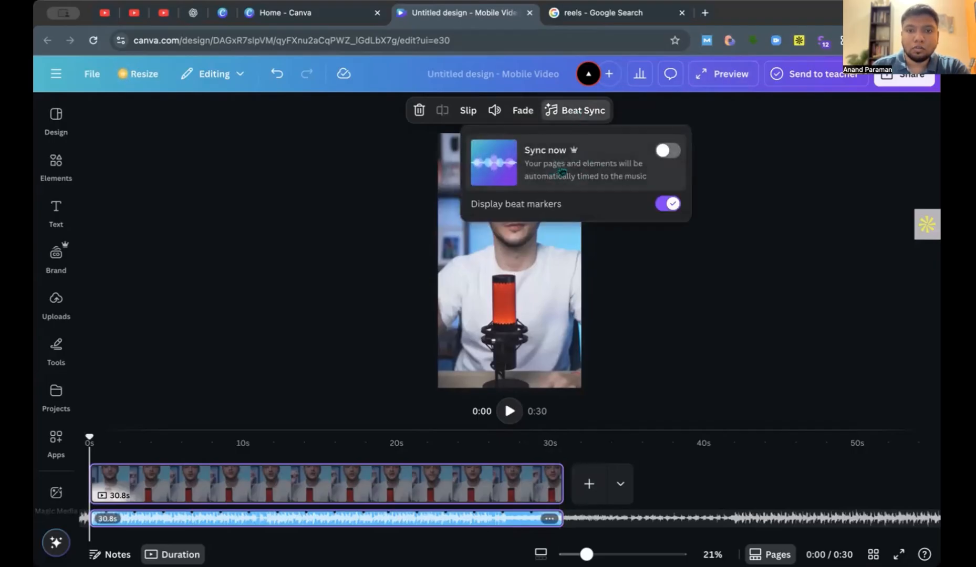
left_click(668, 152)
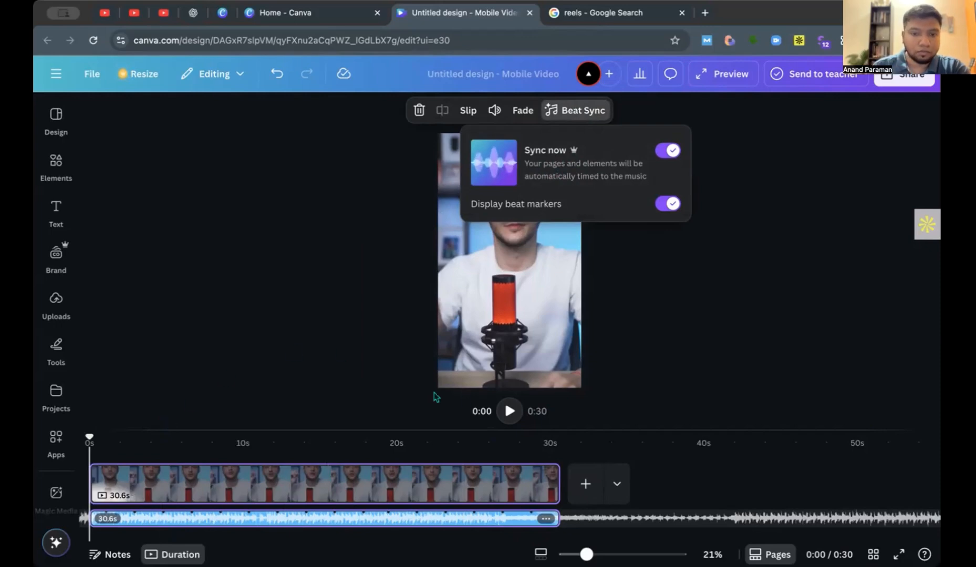
left_click(510, 411)
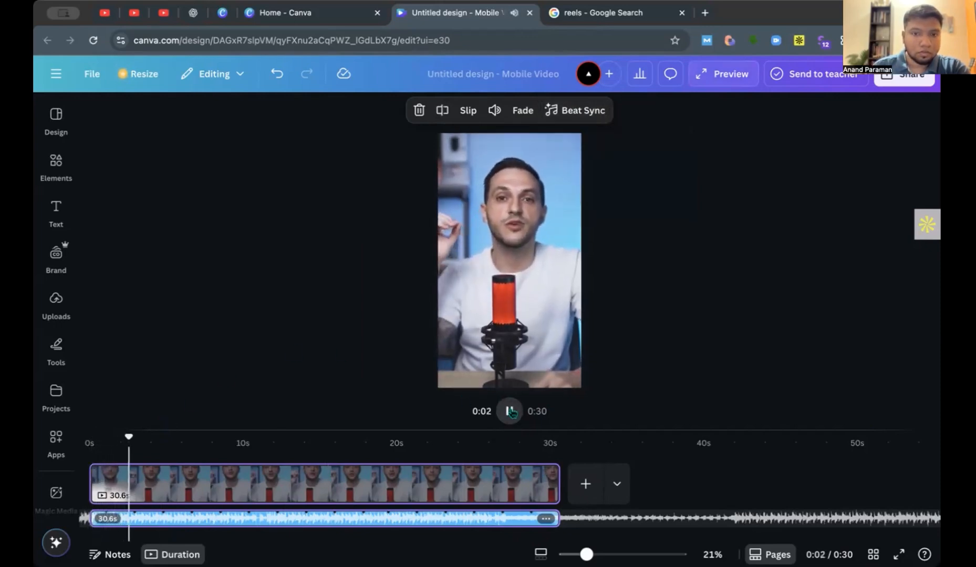
left_click(509, 411)
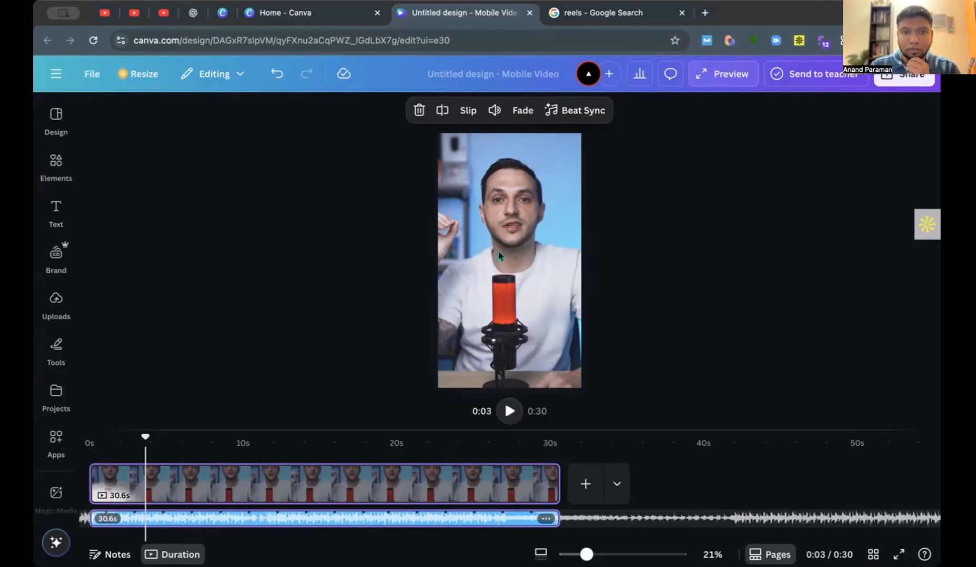
Split the music track at about 12 s and undo the split.
left_click(306, 516)
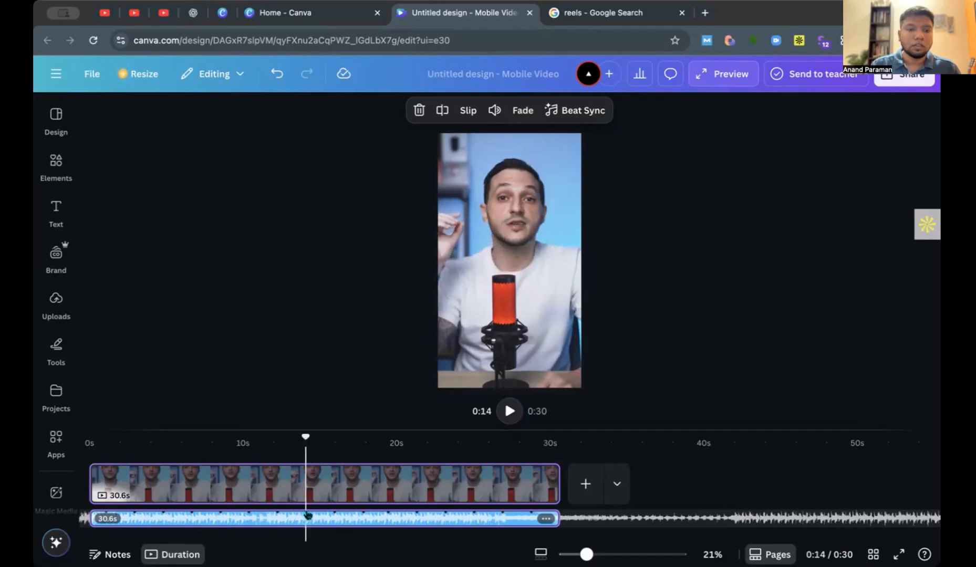
left_click_drag(305, 436, 276, 438)
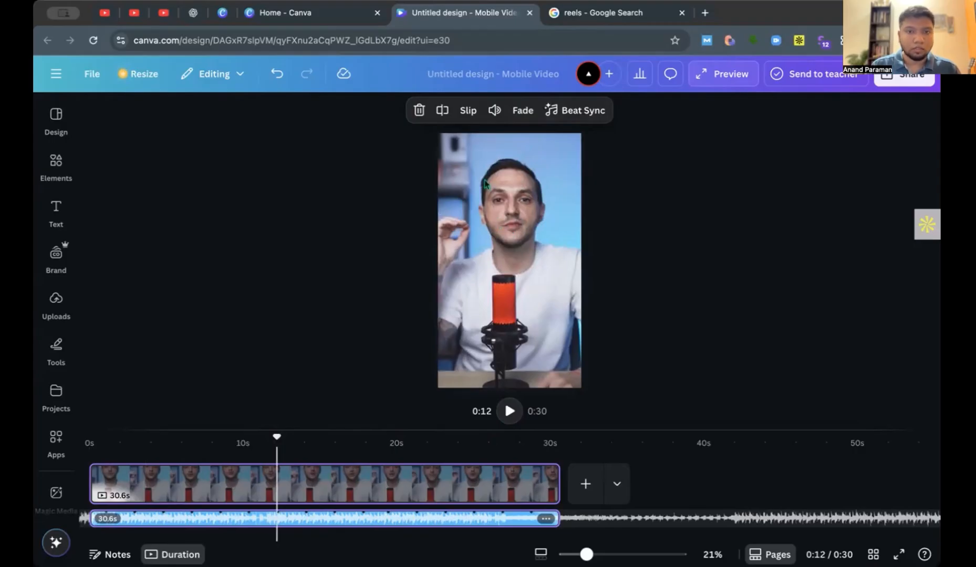
left_click(443, 111)
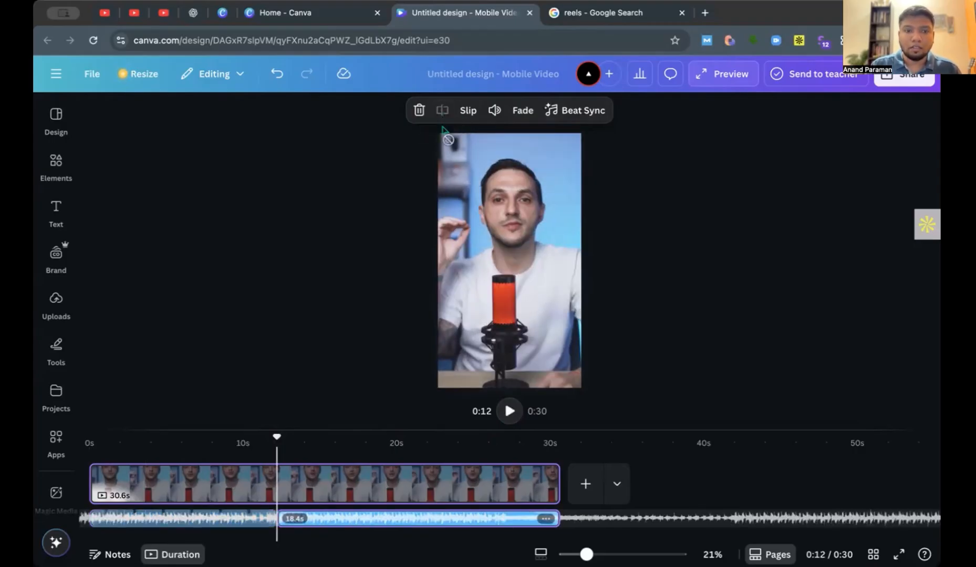
mouse_move(309, 523)
left_mouse_down()
mouse_move(388, 525)
mouse_move(298, 527)
mouse_move(307, 520)
left_mouse_up()
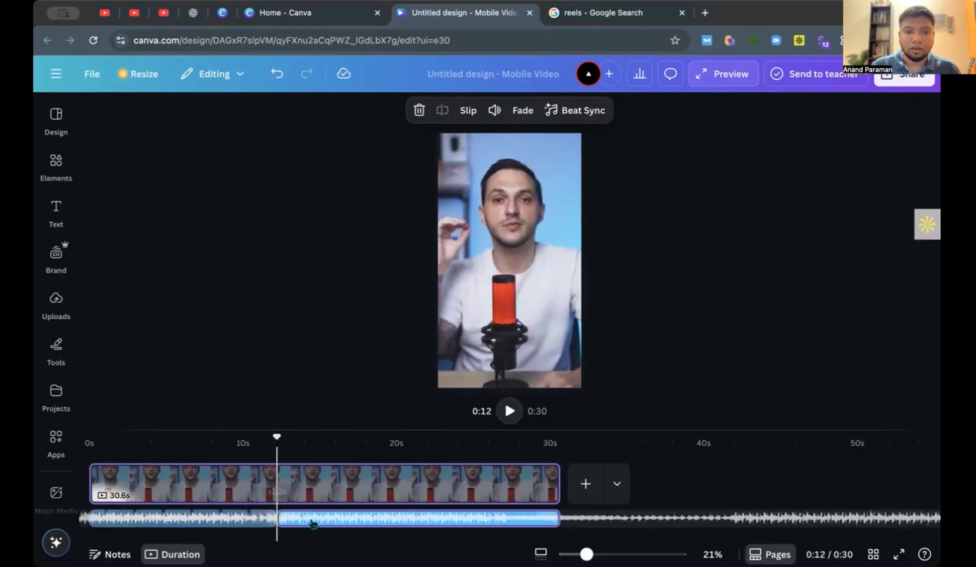
key("ctrl+z")
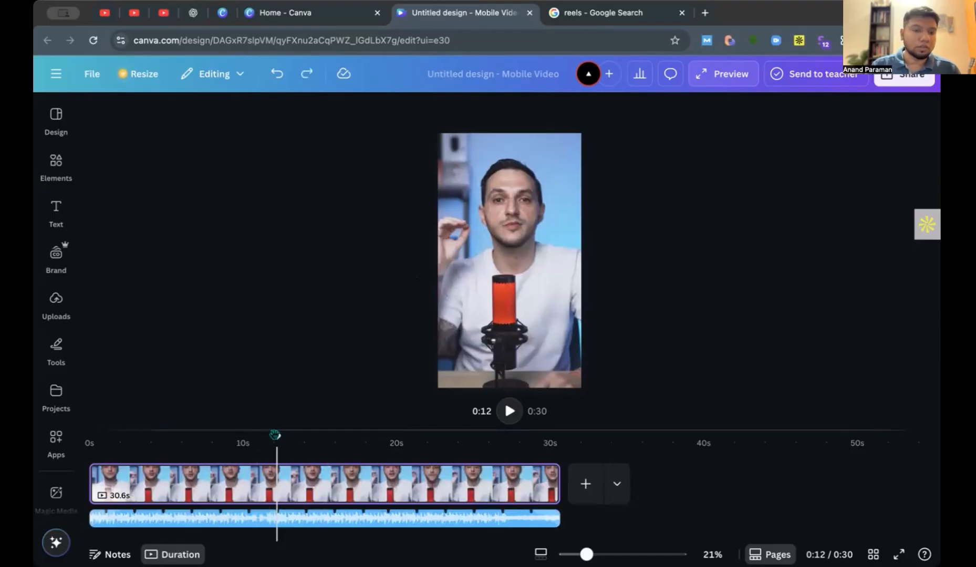
Delete the background music track from the reel's timeline.
left_click_drag(277, 436, 153, 483)
left_click_drag(152, 436, 89, 437)
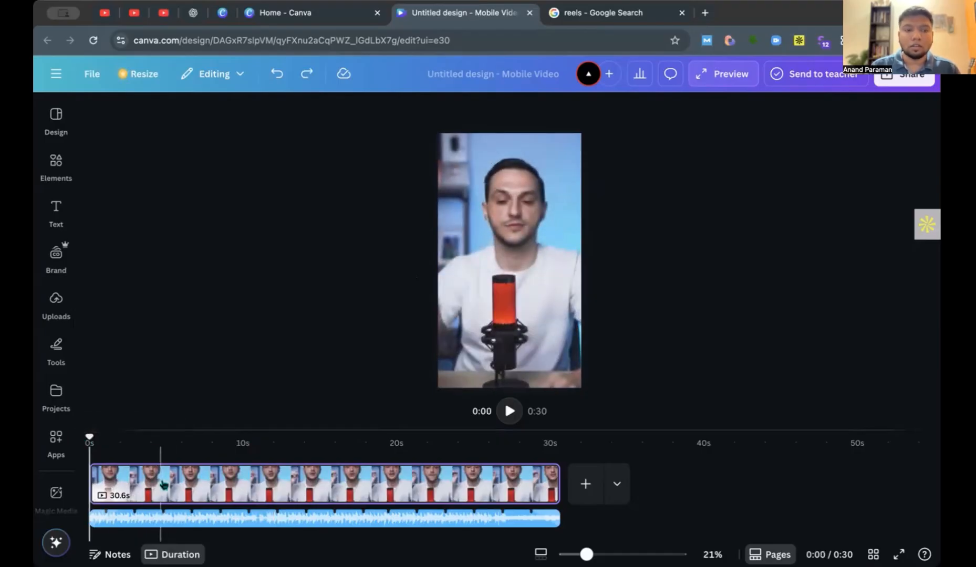
left_click(168, 525)
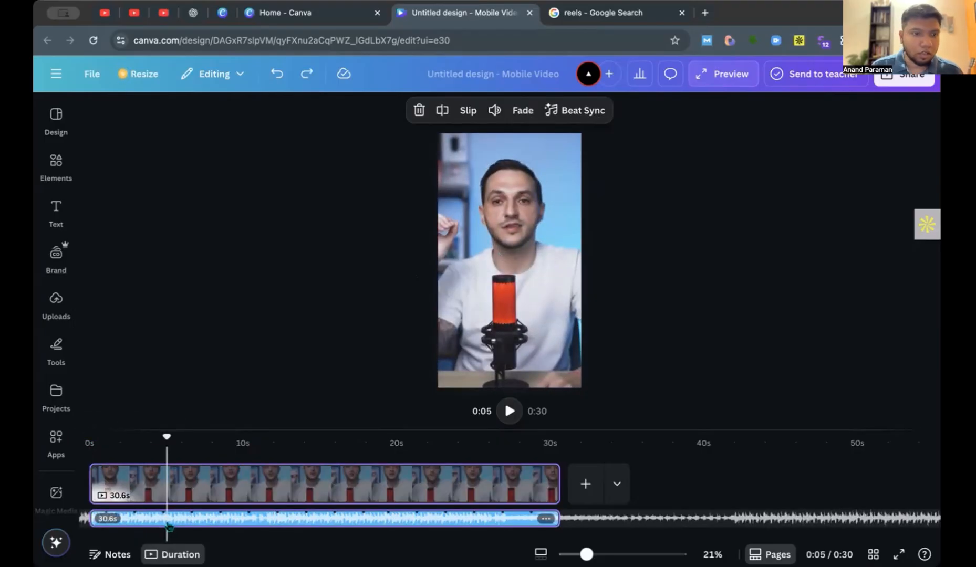
left_click(56, 299)
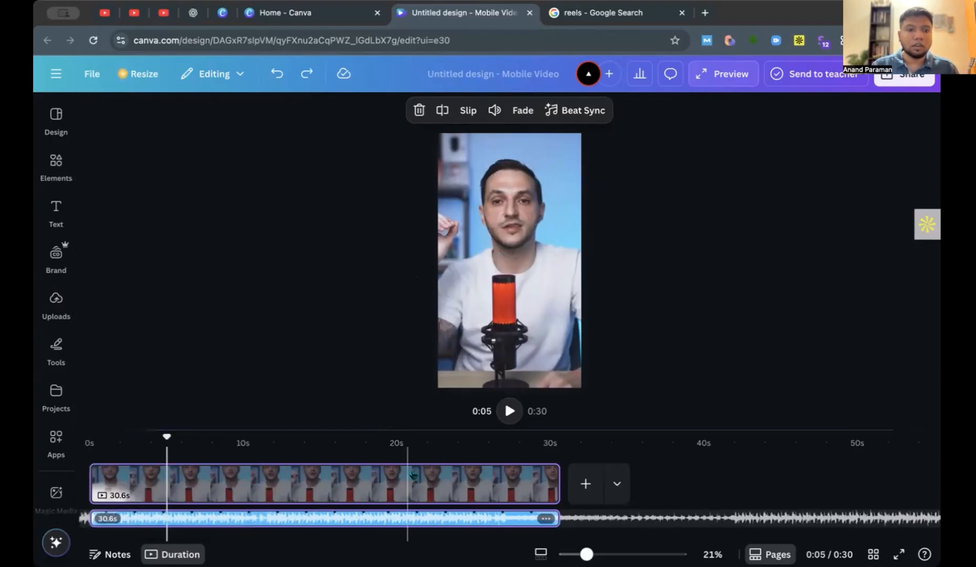
left_click_drag(347, 520, 317, 526)
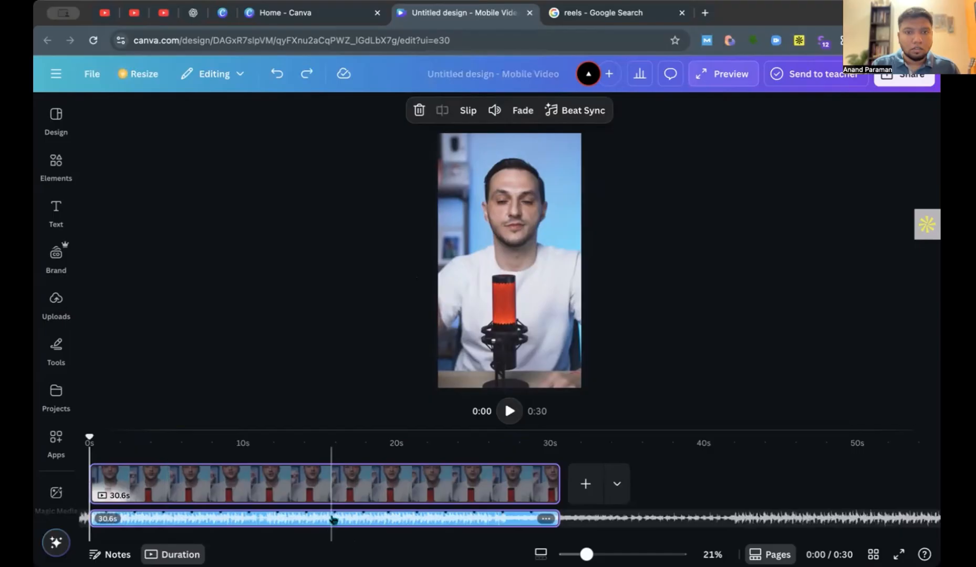
left_click(418, 110)
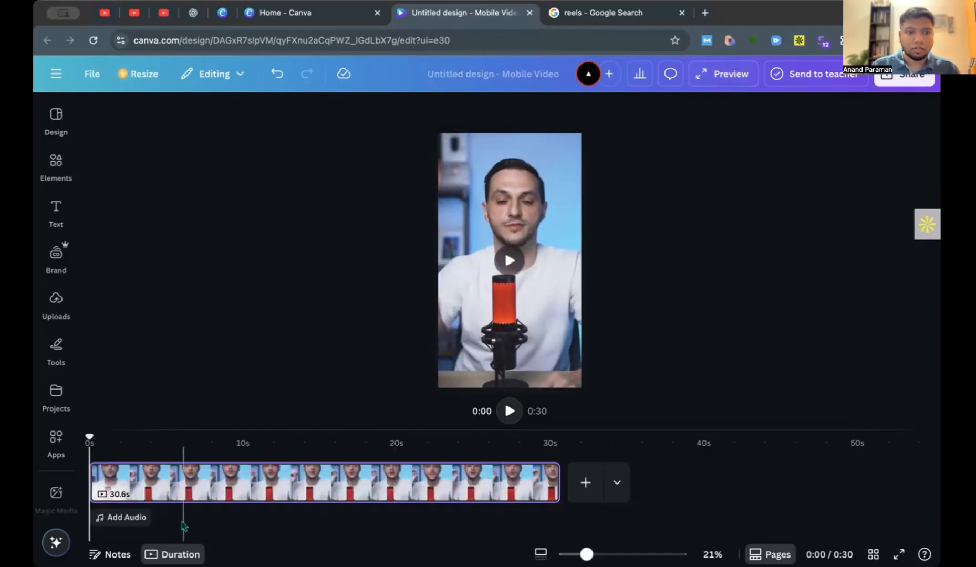
Record a voiceover of about 15 s over the reel from its start, allowing microphone access, and finish the recording.
left_click(139, 519)
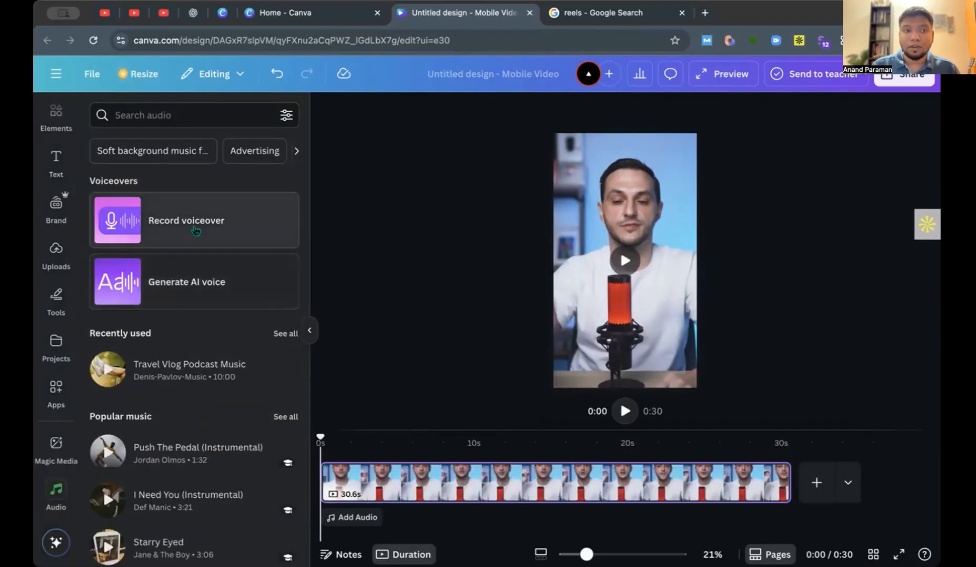
left_click(196, 231)
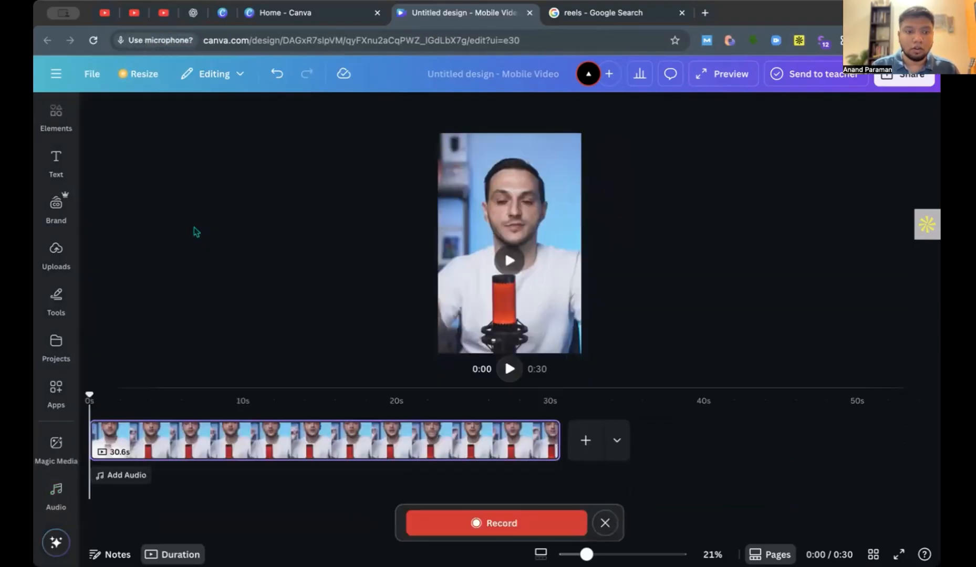
left_click(250, 209)
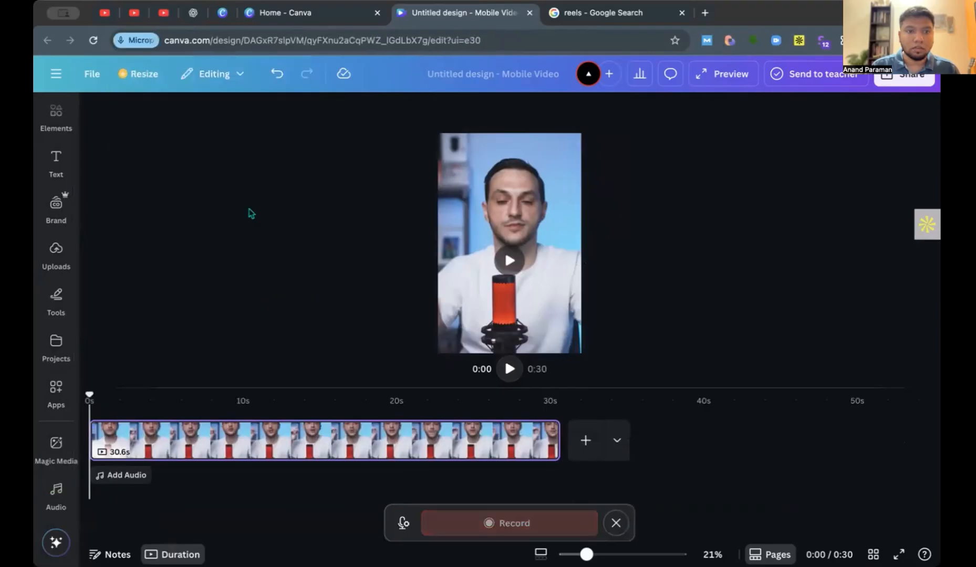
left_click(514, 524)
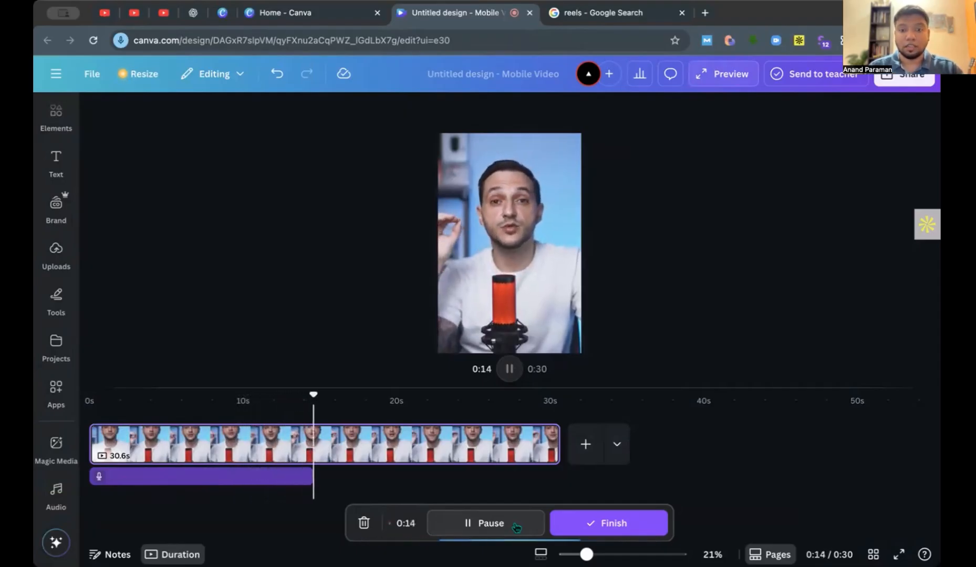
left_click(596, 522)
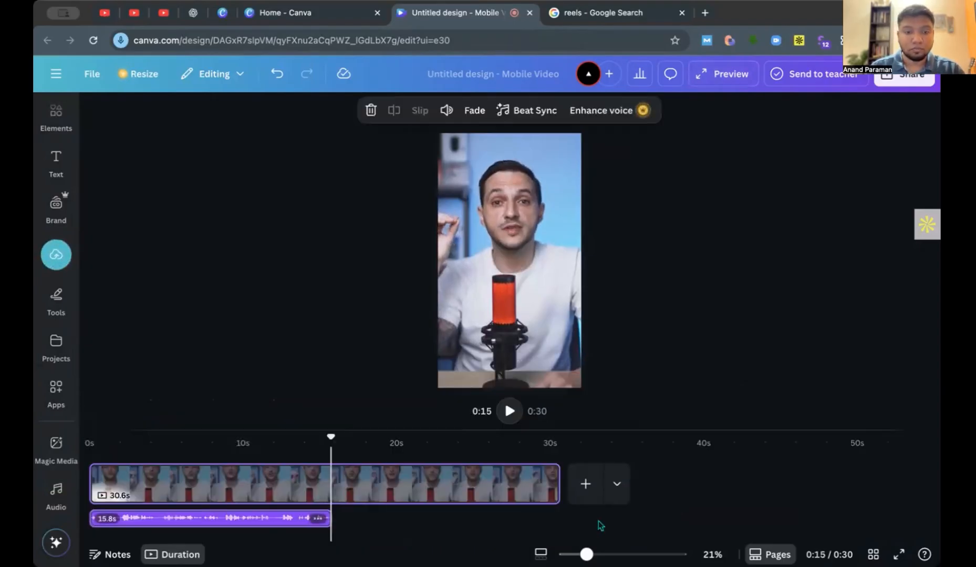
Play back the recorded voiceover from the start to about 15 s, and again for a moment from about 6 s.
left_click_drag(329, 437, 89, 437)
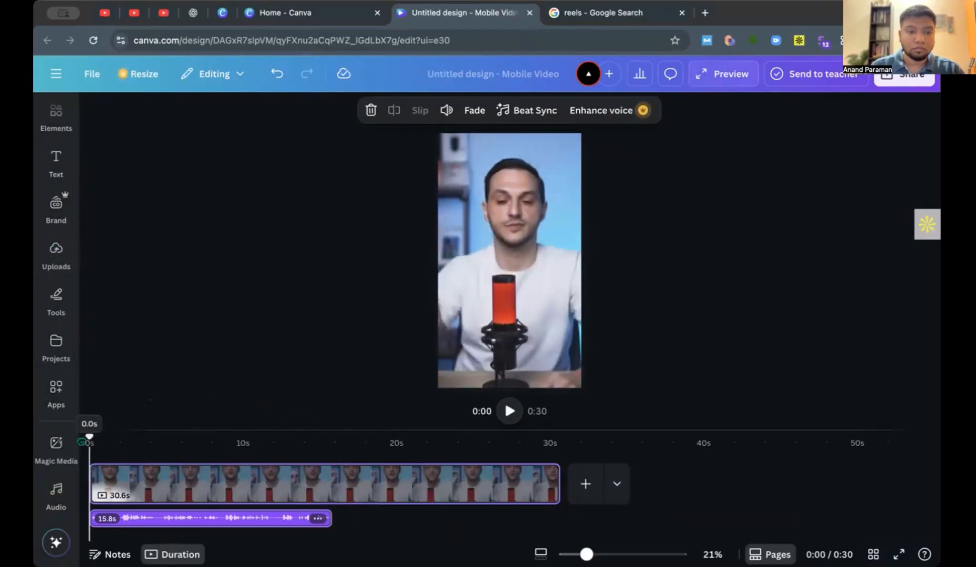
left_click(509, 411)
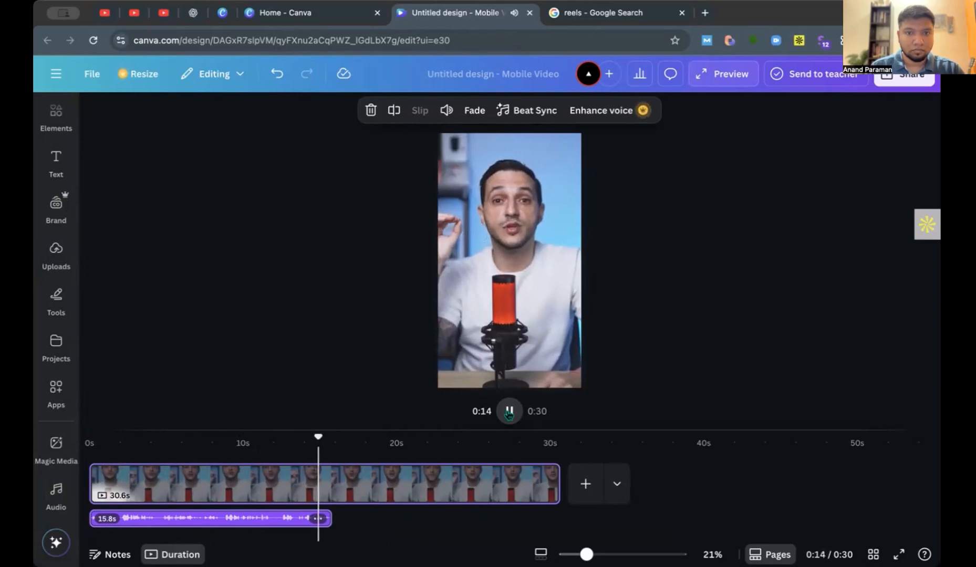
left_click(508, 412)
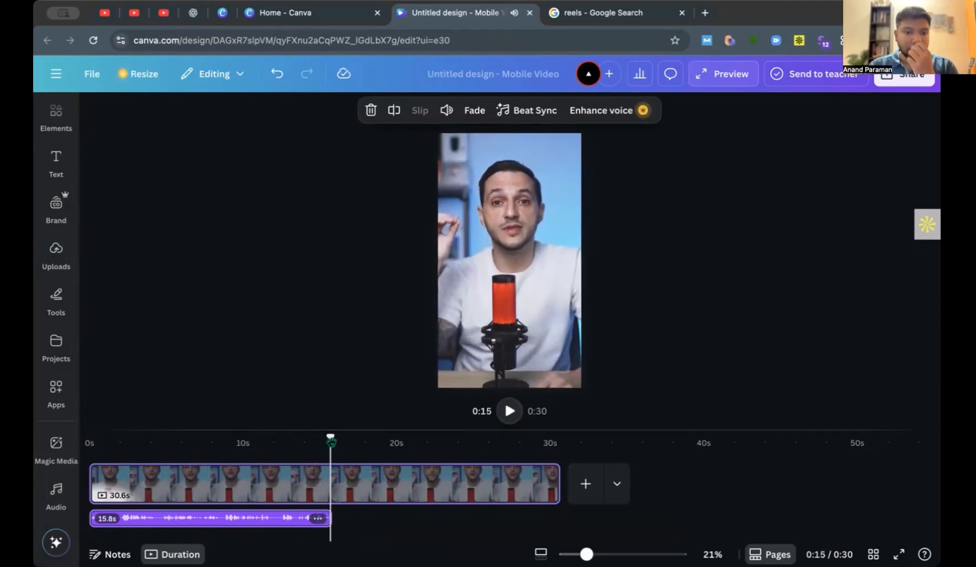
left_click_drag(331, 445, 195, 445)
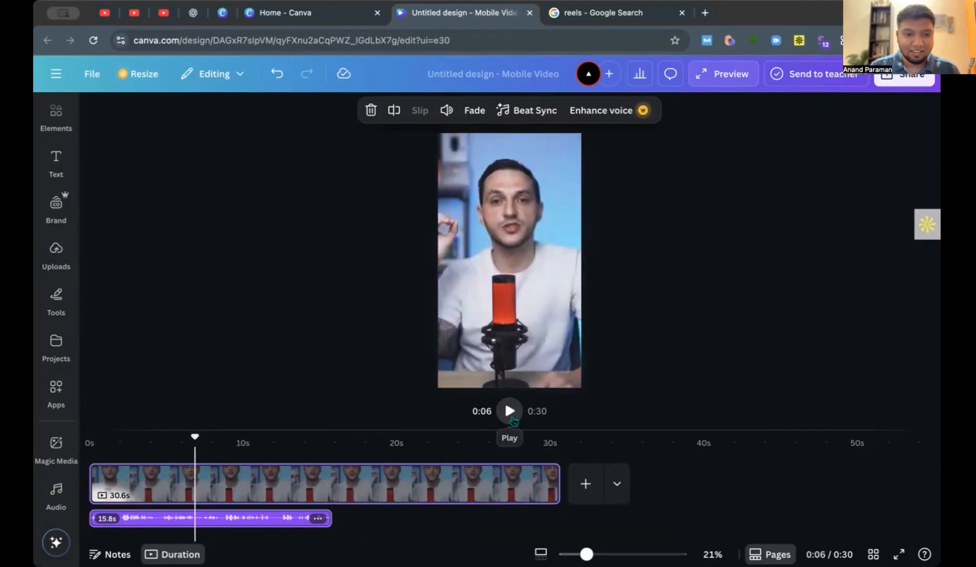
left_click(510, 411)
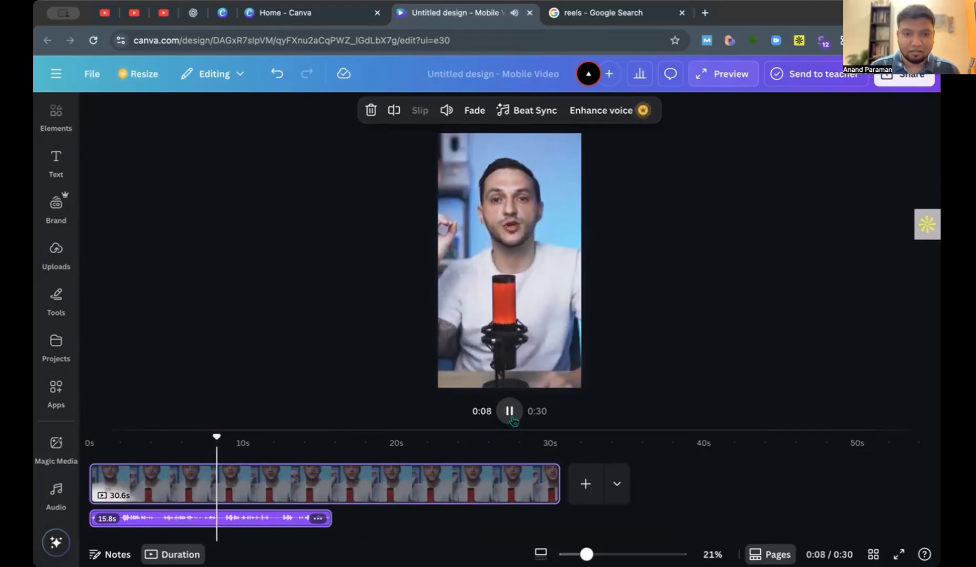
left_click(513, 419)
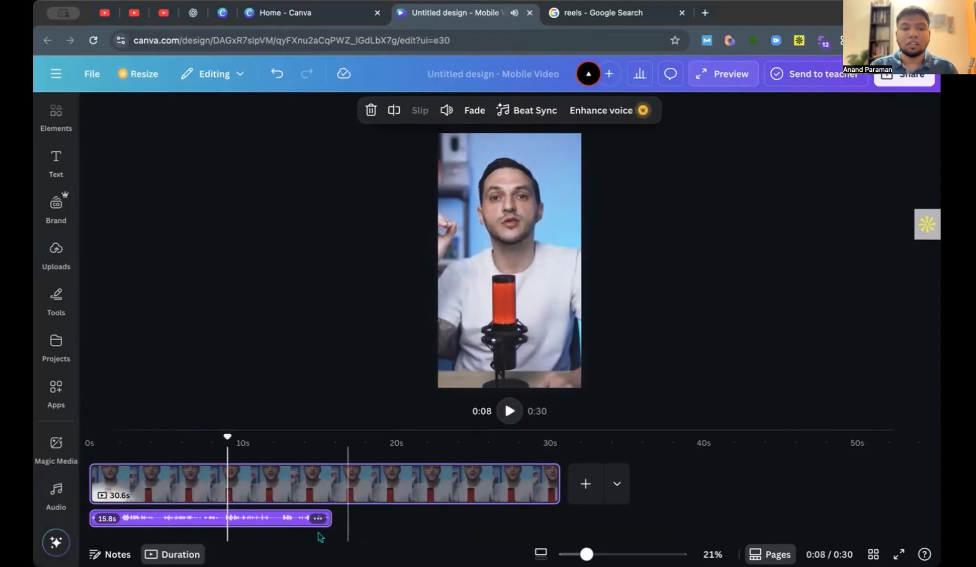
Turn on Enhance voice for the voiceover track and play the reel from the start to about 11 s.
left_click(177, 522)
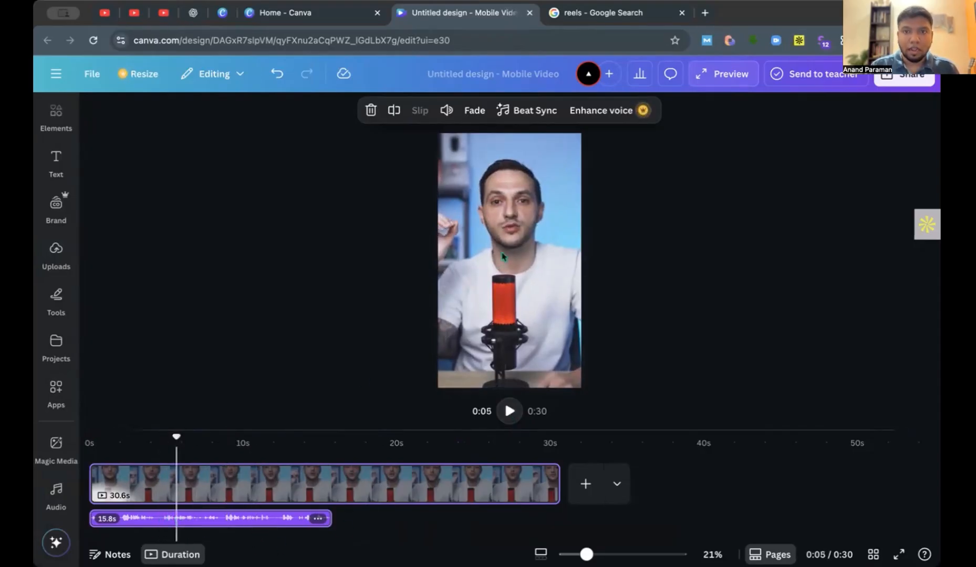
left_click(606, 114)
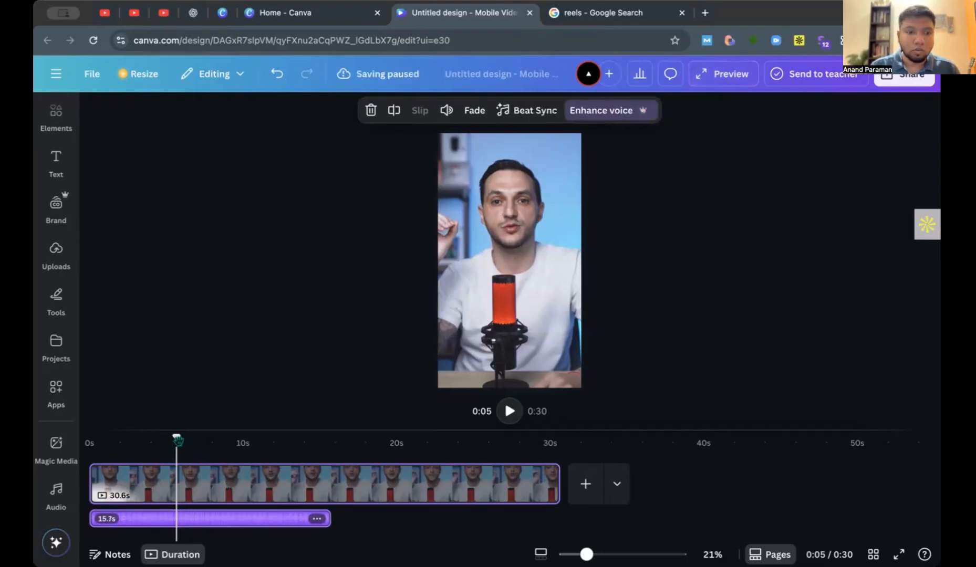
left_click_drag(177, 440, 90, 440)
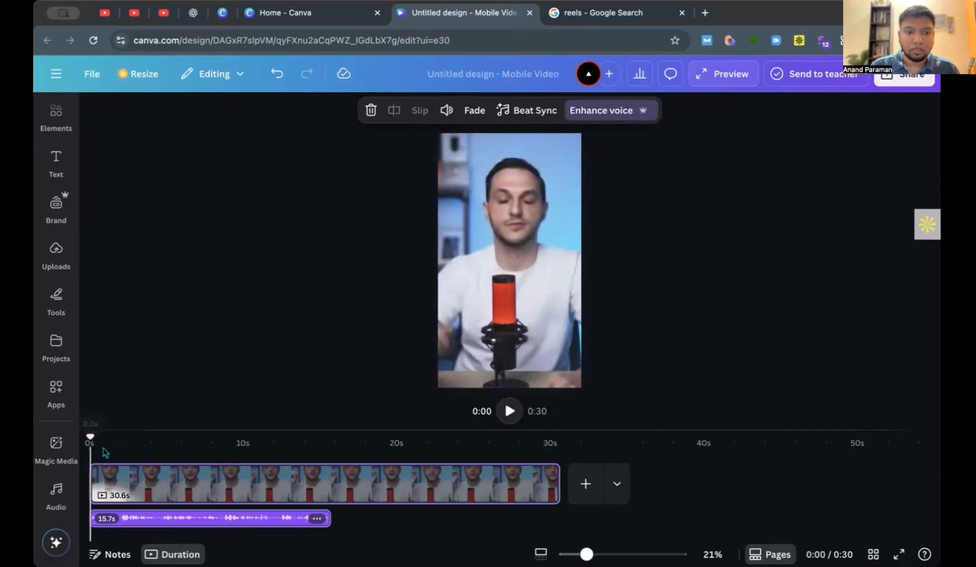
left_click(510, 412)
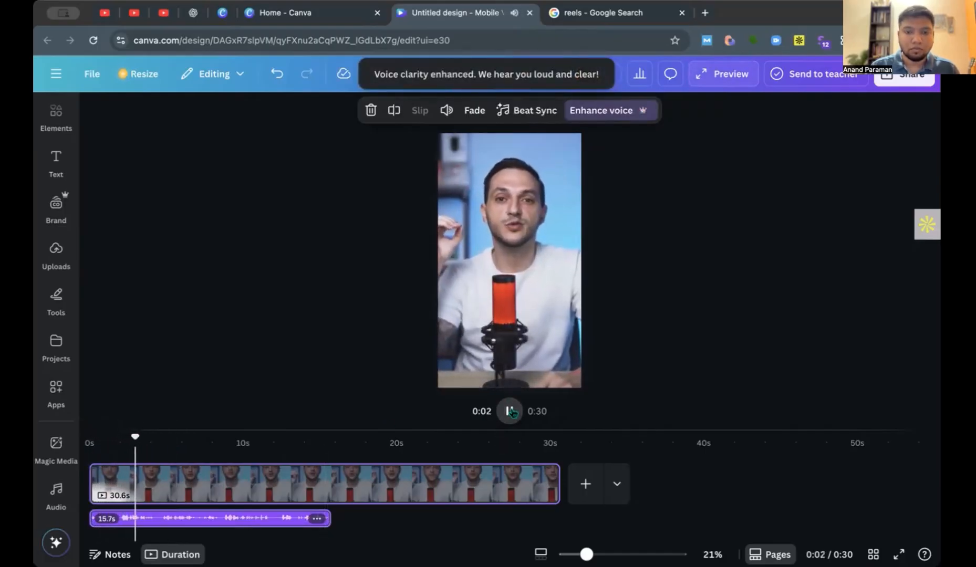
left_click(510, 412)
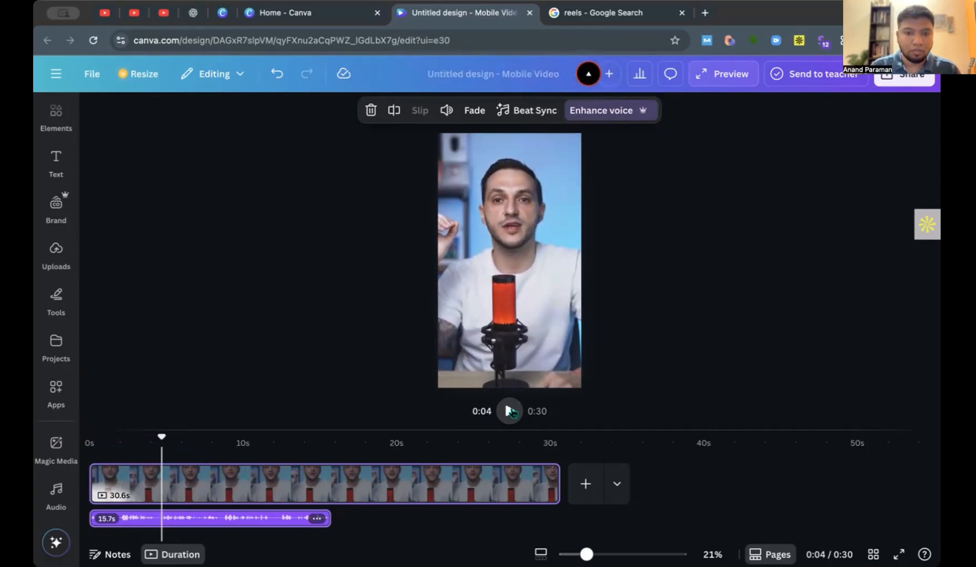
left_click(510, 412)
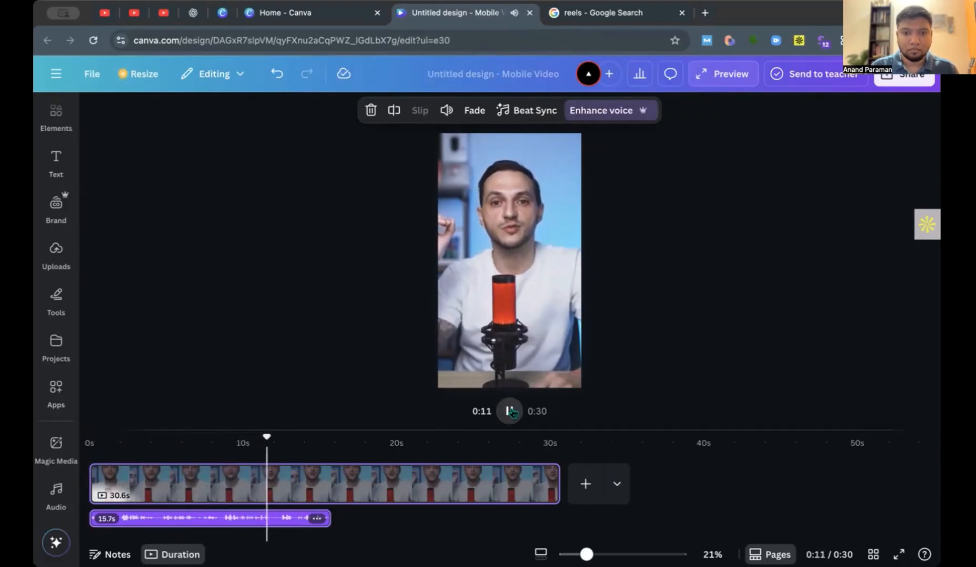
left_click(509, 412)
Delete the enhanced voiceover track and keep the playhead at the reel's start.
key("Delete")
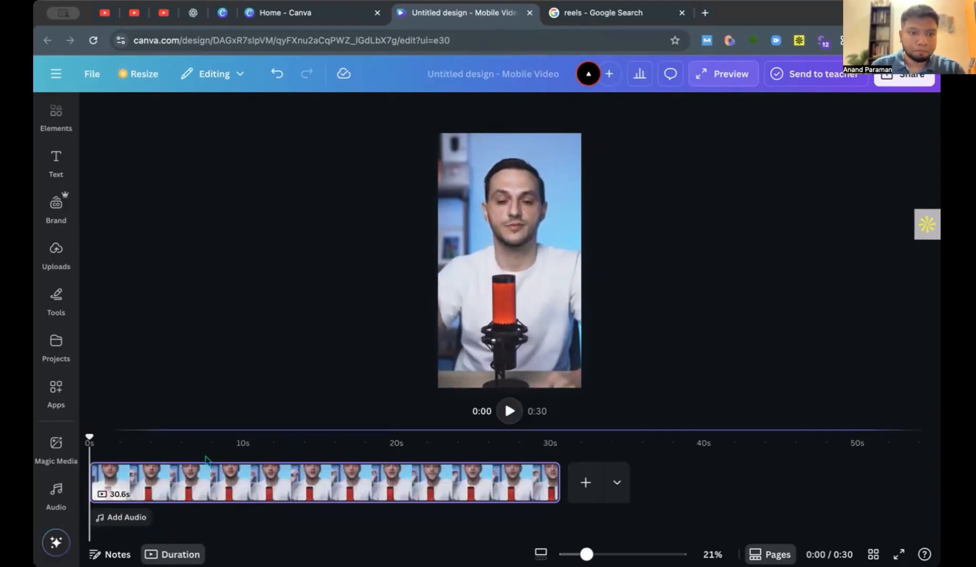
mouse_move(91, 439)
left_mouse_down()
mouse_move(264, 439)
mouse_move(89, 440)
left_mouse_up()
Set the playhead at about 1 s on the podcast clip and open the AI voice generator.
left_click(225, 484)
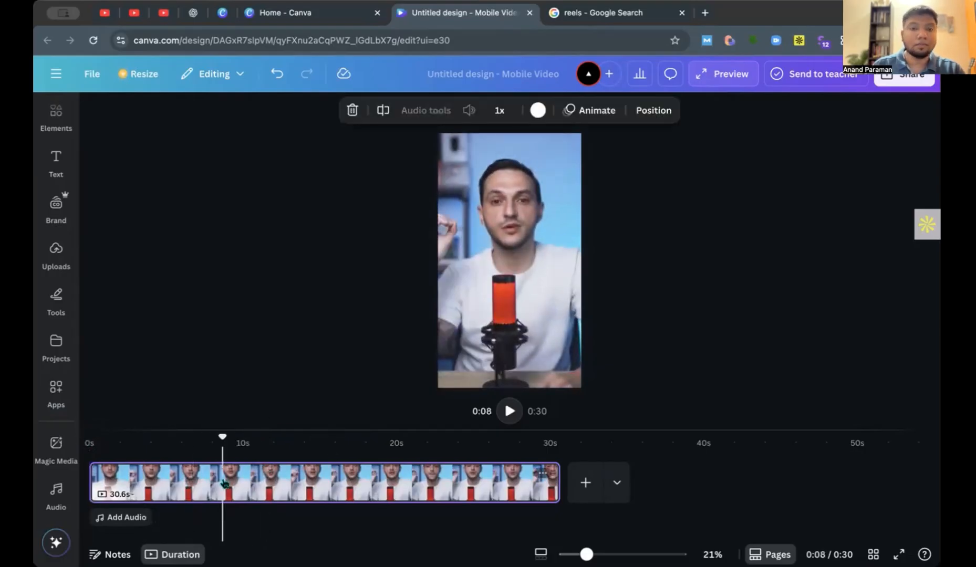
left_click(282, 495)
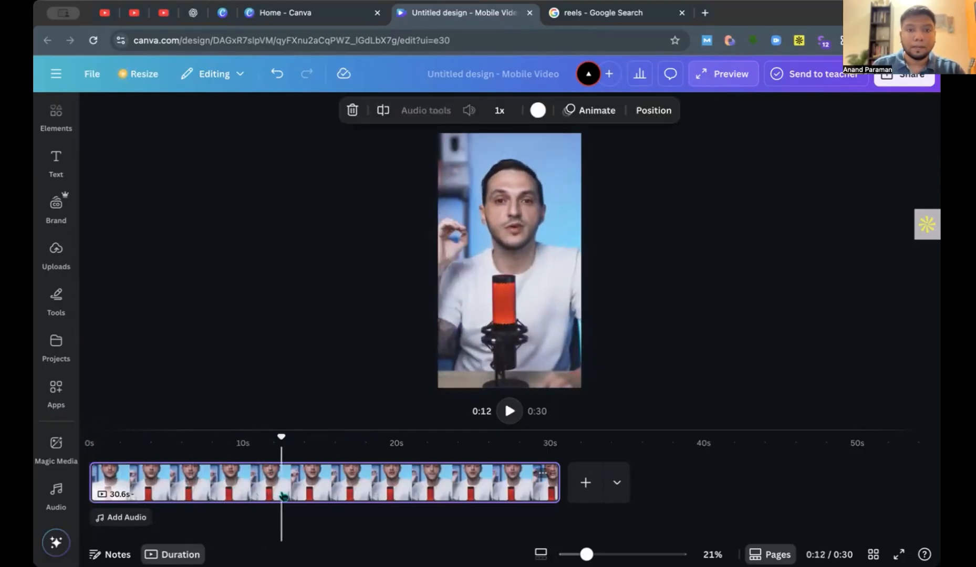
left_click(346, 495)
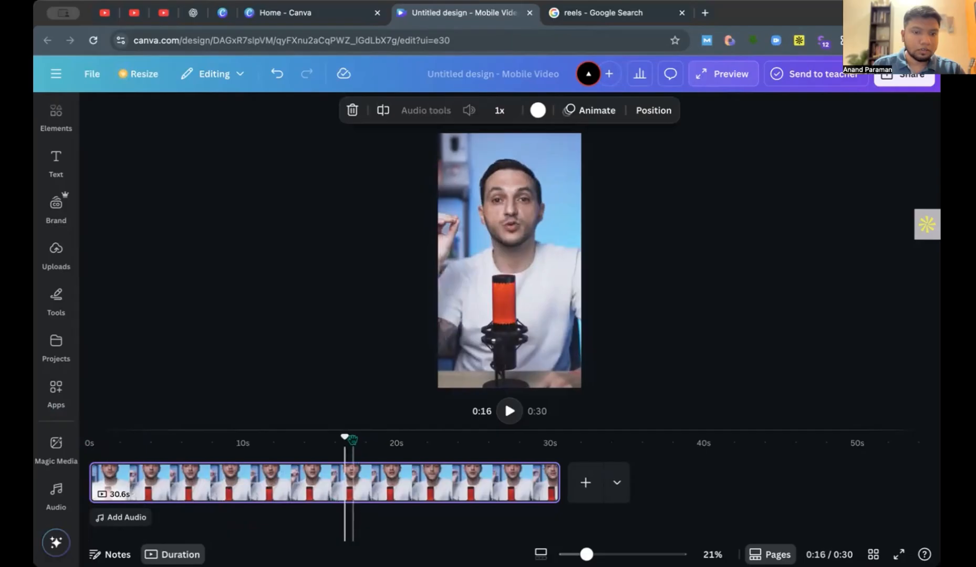
left_click_drag(345, 438, 113, 438)
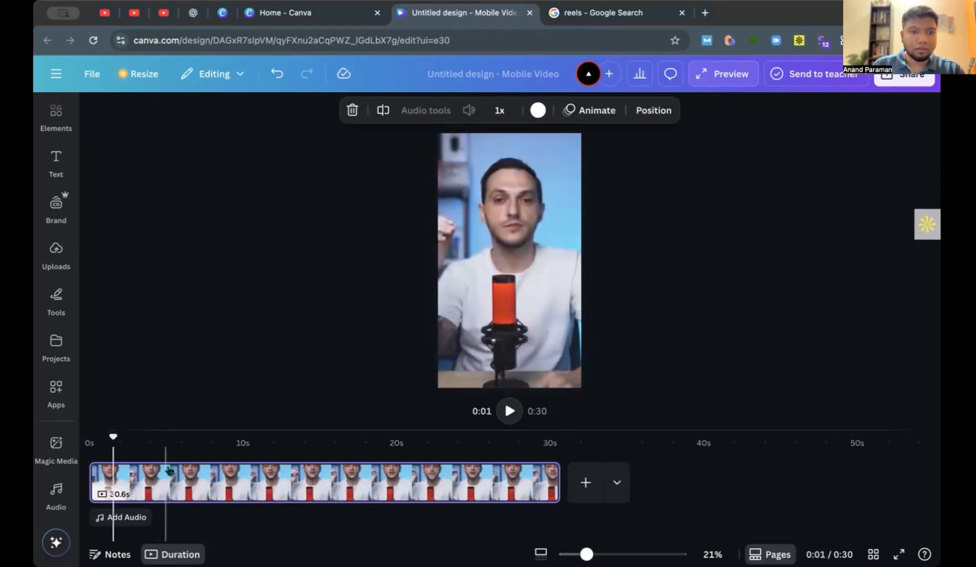
left_click(55, 491)
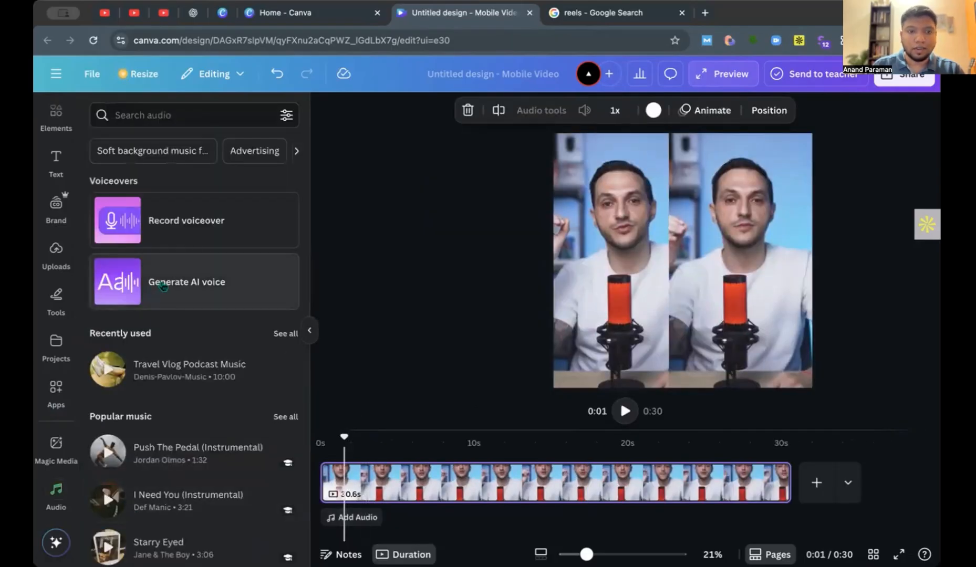
left_click(201, 292)
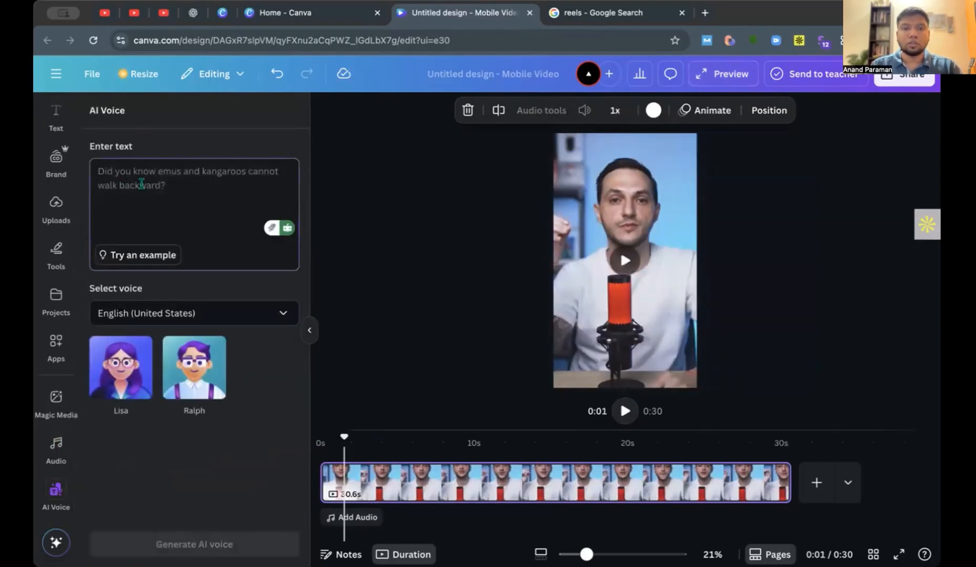
Switch to the Google tab and run a new web search for "reels", going down to the Introducing Instagram Reels result.
left_click(602, 12)
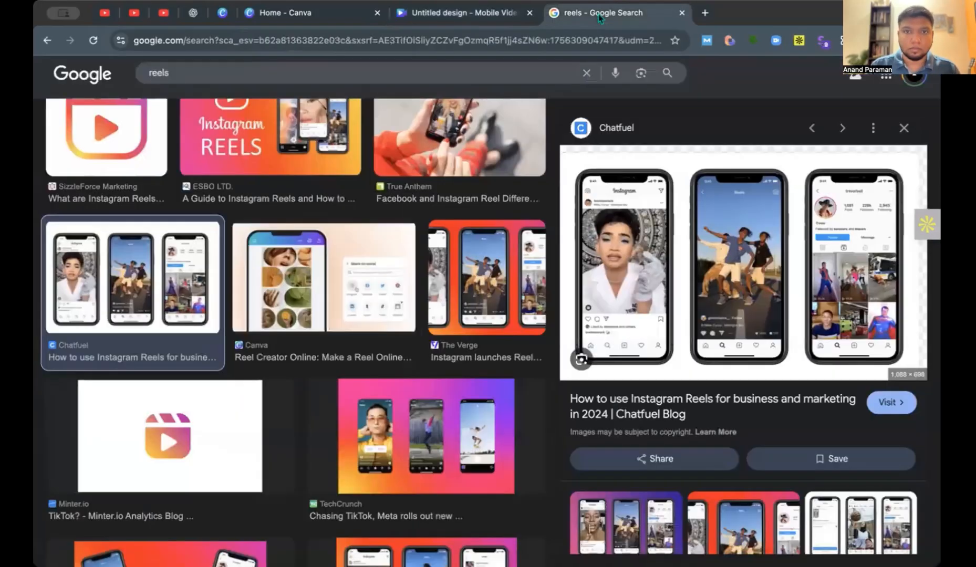
left_click(113, 83)
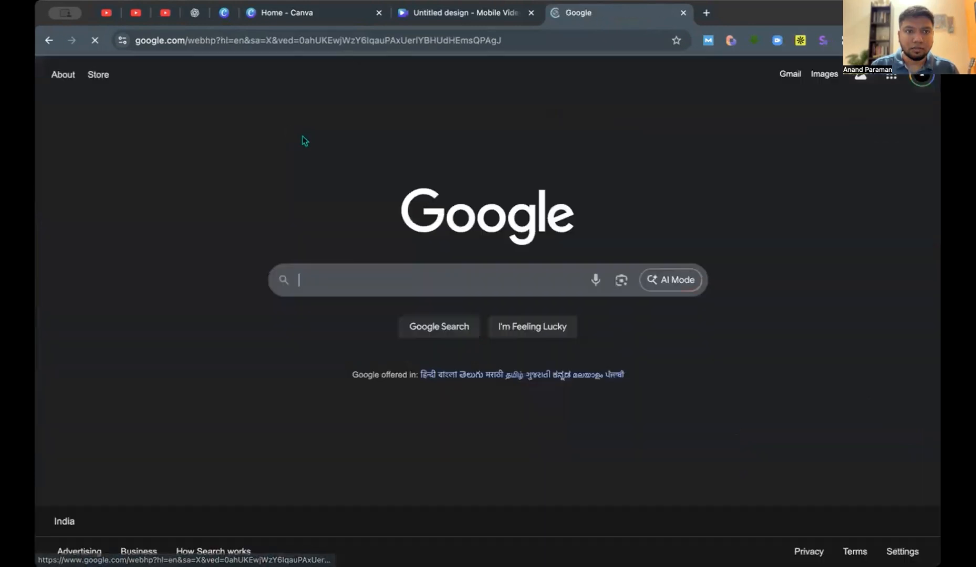
type("reels")
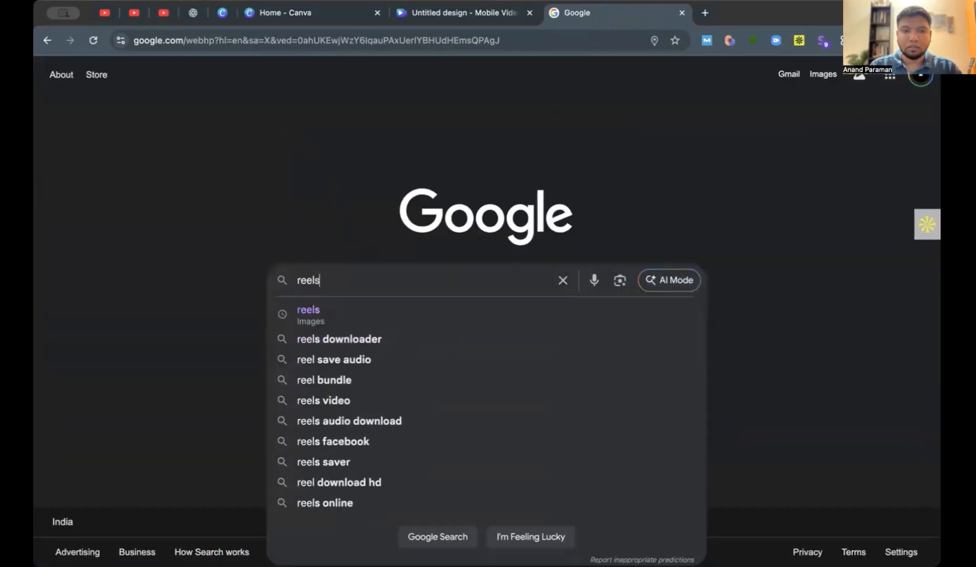
key("Return")
scroll(225, 247, "down", 10)
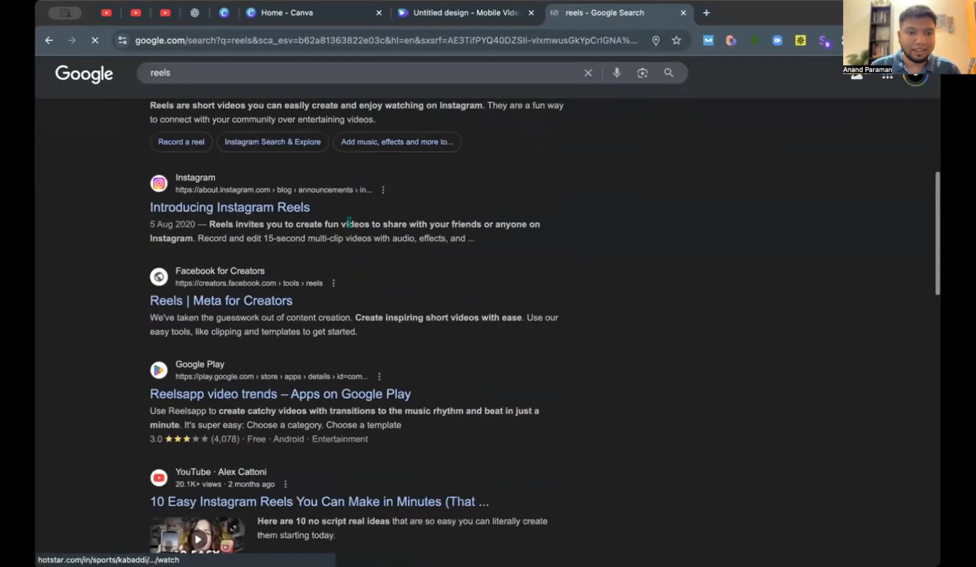
Copy "Reels invites you to create fun videos to share with your friends or anyone on Instagram." into Canva's AI voice text.
mouse_move(206, 219)
left_mouse_down()
mouse_move(386, 244)
mouse_move(206, 220)
mouse_move(200, 230)
left_mouse_up()
key("ctrl+c")
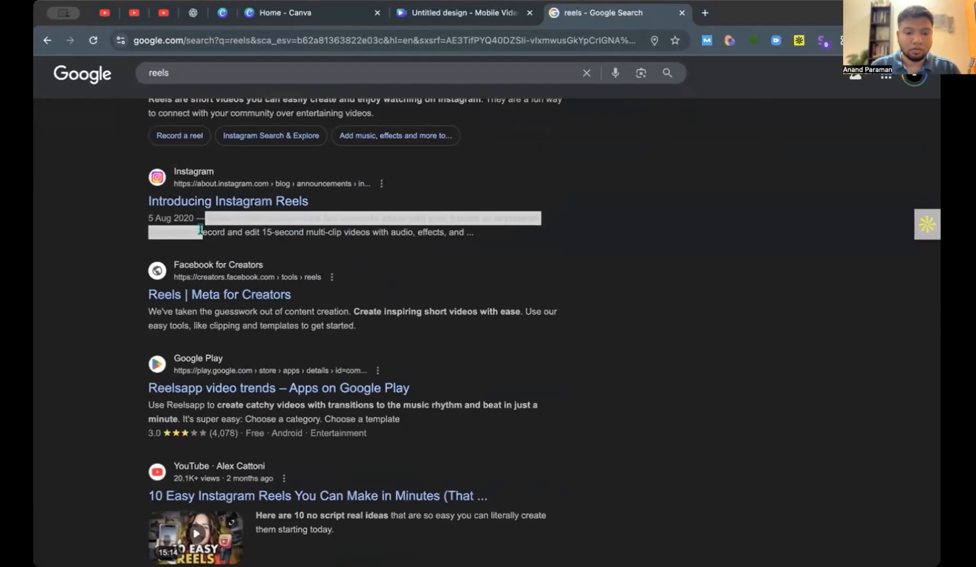
left_click(210, 232)
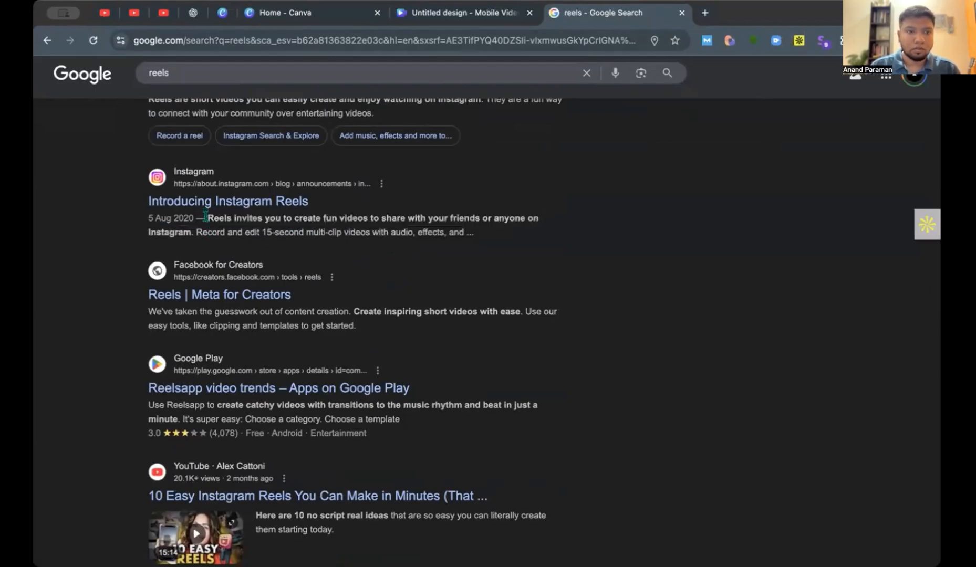
left_click_drag(206, 218, 192, 232)
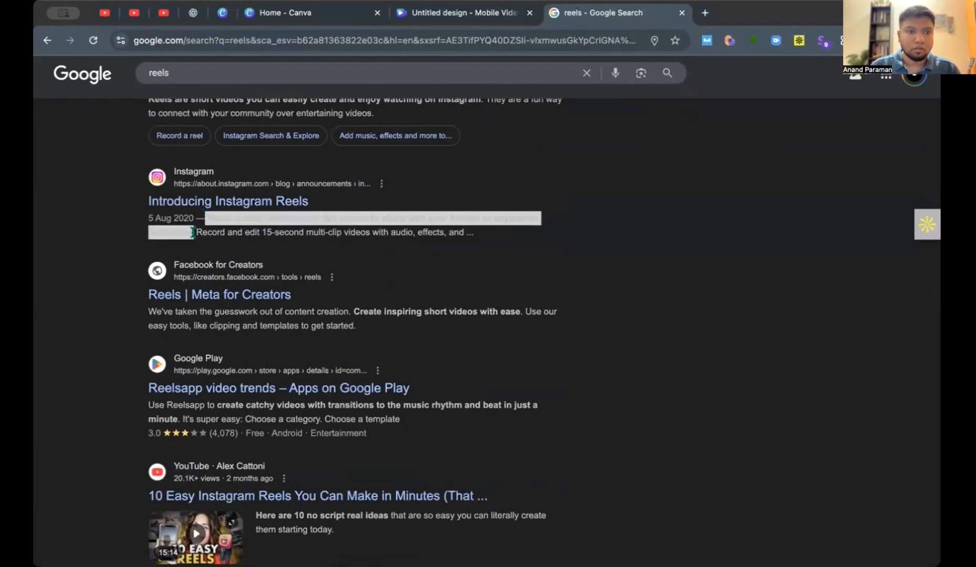
left_click(454, 22)
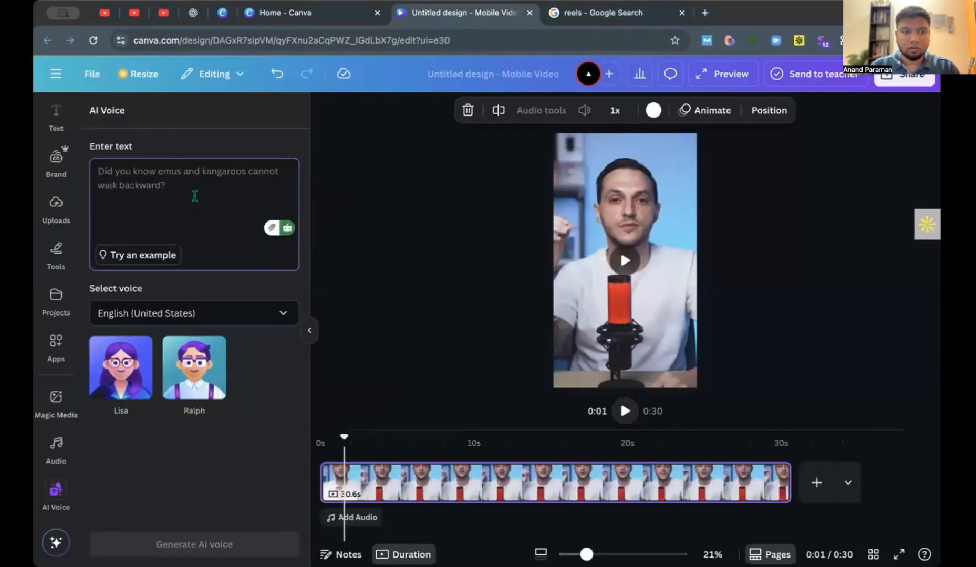
key("ctrl+v")
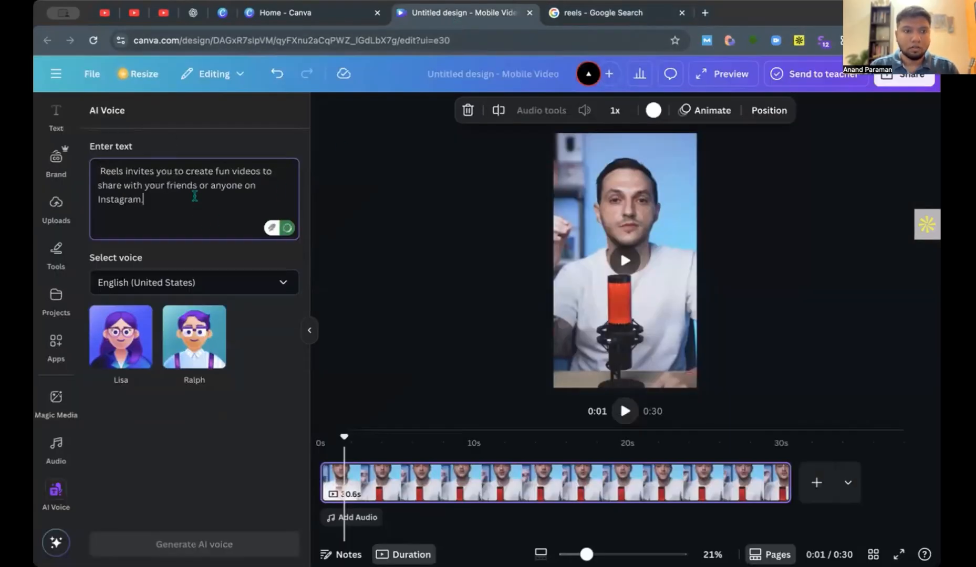
Search the AI voice languages for Tamil, then clear the search and keep English (United States).
left_click(216, 289)
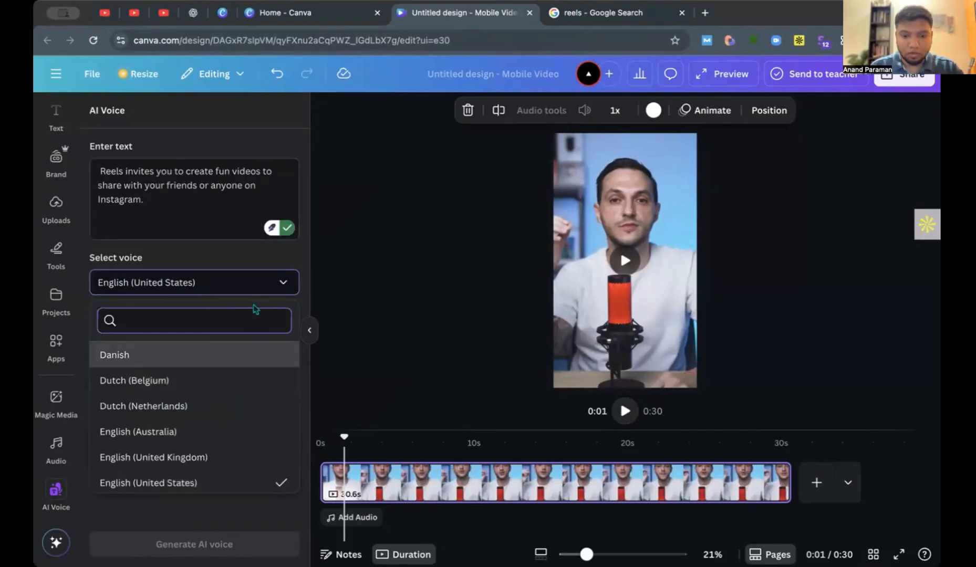
type("tamil")
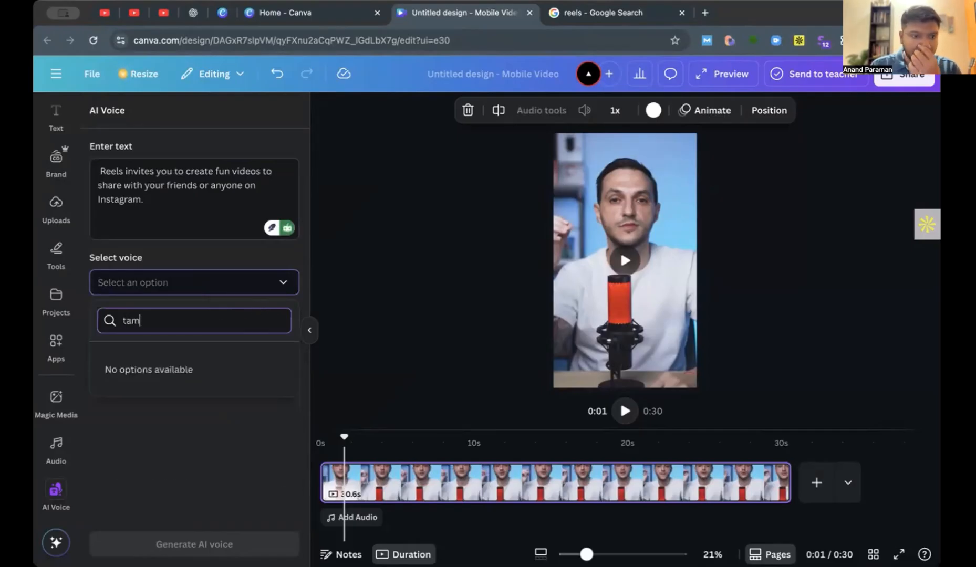
key("BackSpace")
key("BackSpace")
key("BackSpace")
key("BackSpace")
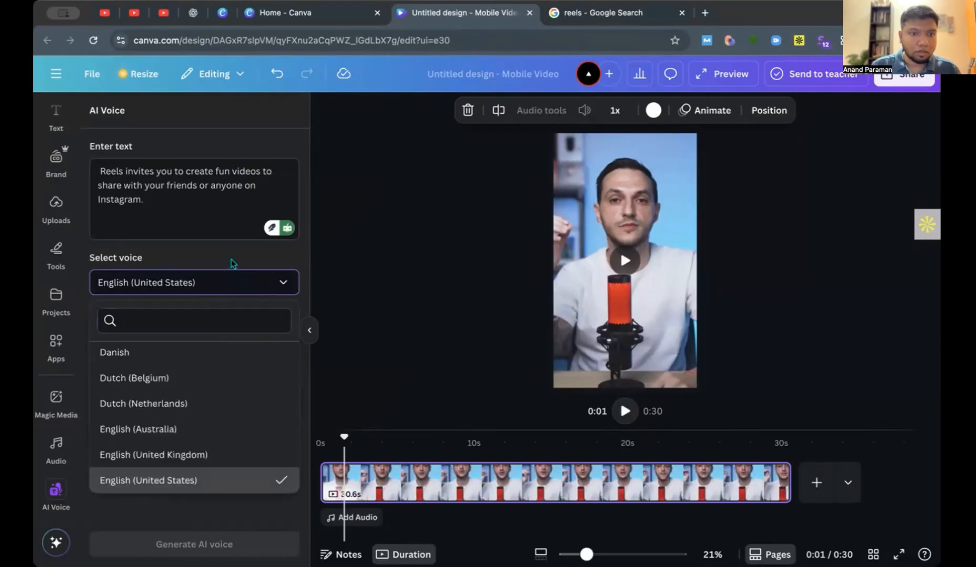
left_click(223, 148)
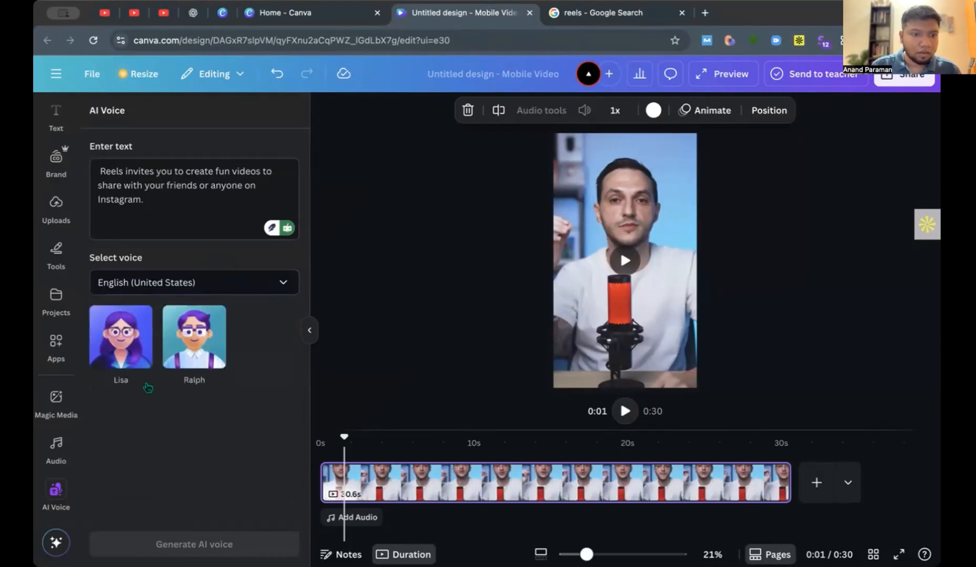
Choose the Ralph voice and generate the AI voice track from the pasted text.
mouse_move(135, 377)
mouse_move(181, 364)
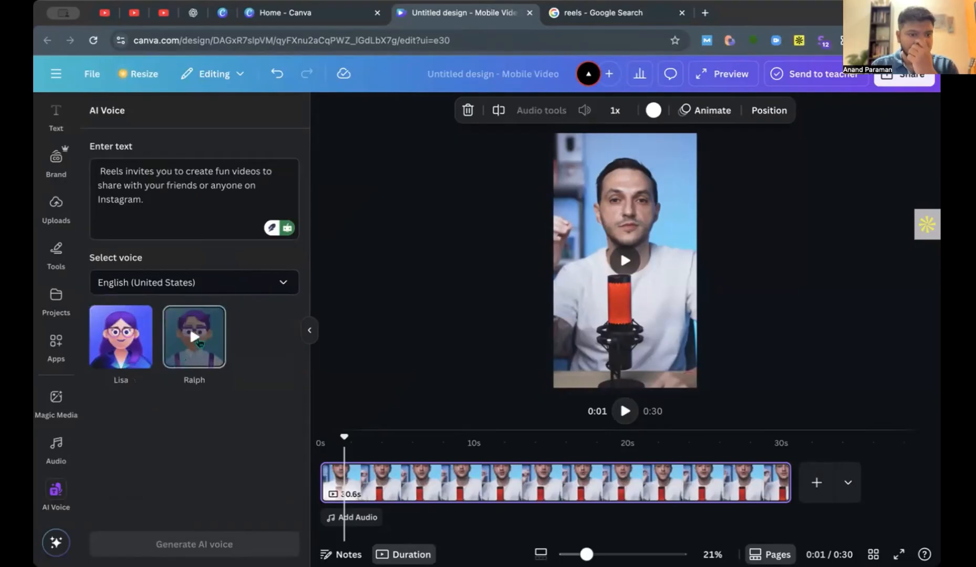
left_click(199, 343)
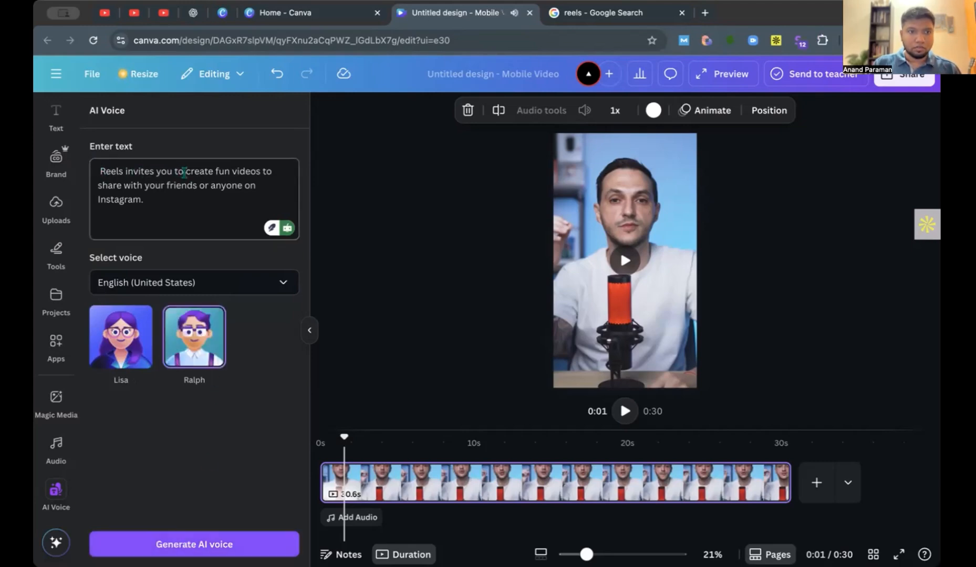
left_click(173, 551)
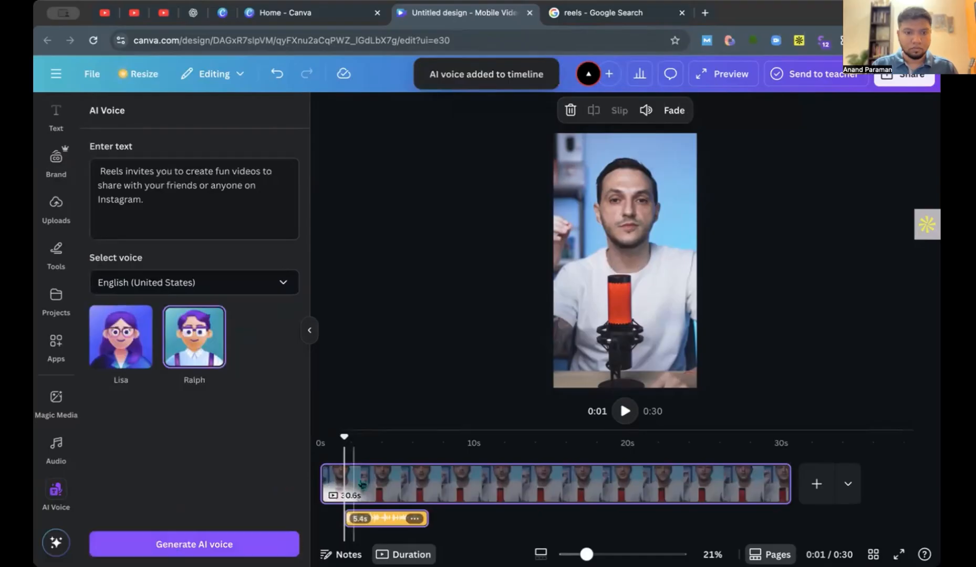
Try moving the AI voice track earlier and as far as the reel's start, undoing each move.
mouse_move(386, 519)
left_mouse_down()
mouse_move(362, 517)
mouse_move(377, 519)
left_mouse_up()
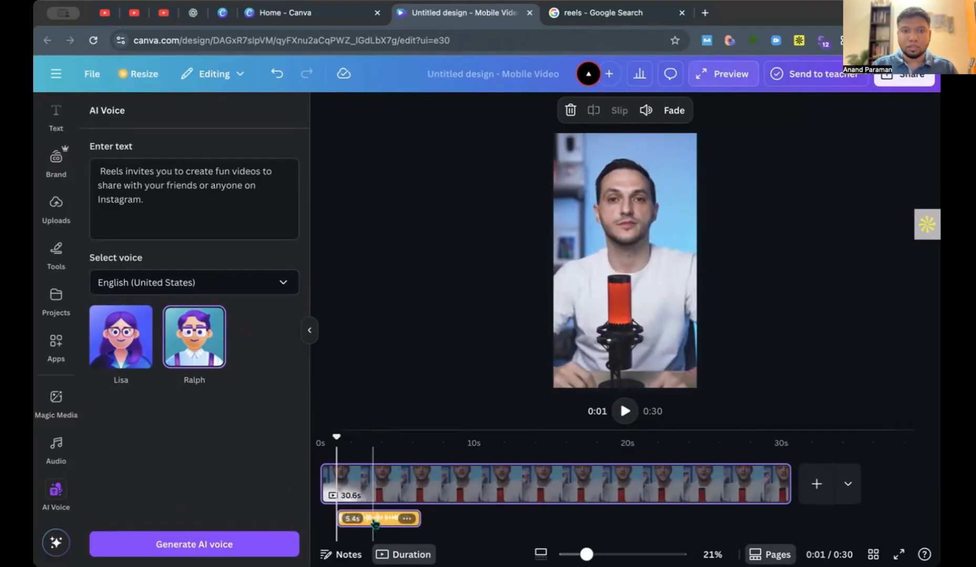
key("super+z")
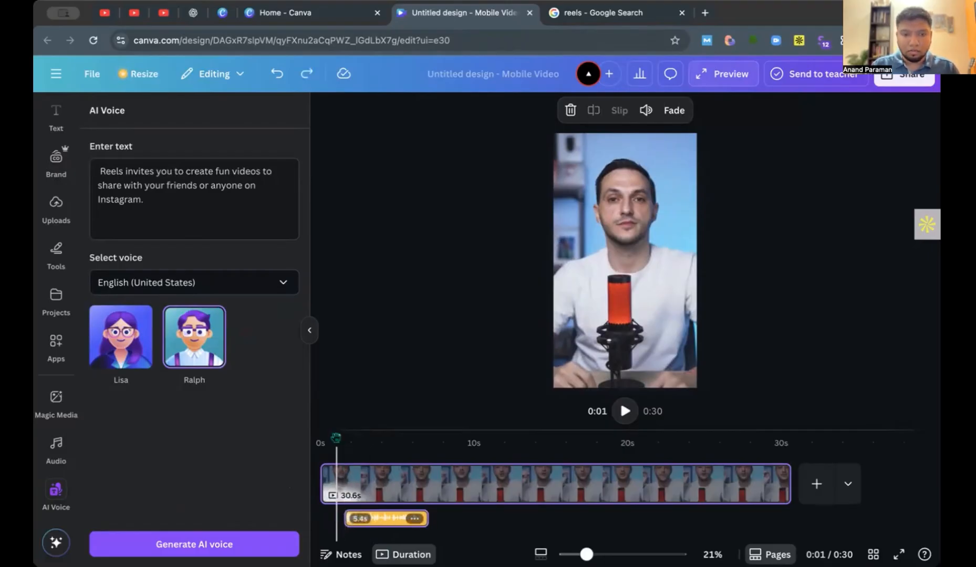
mouse_move(336, 438)
left_mouse_down()
mouse_move(360, 438)
mouse_move(334, 439)
mouse_move(344, 439)
left_mouse_up()
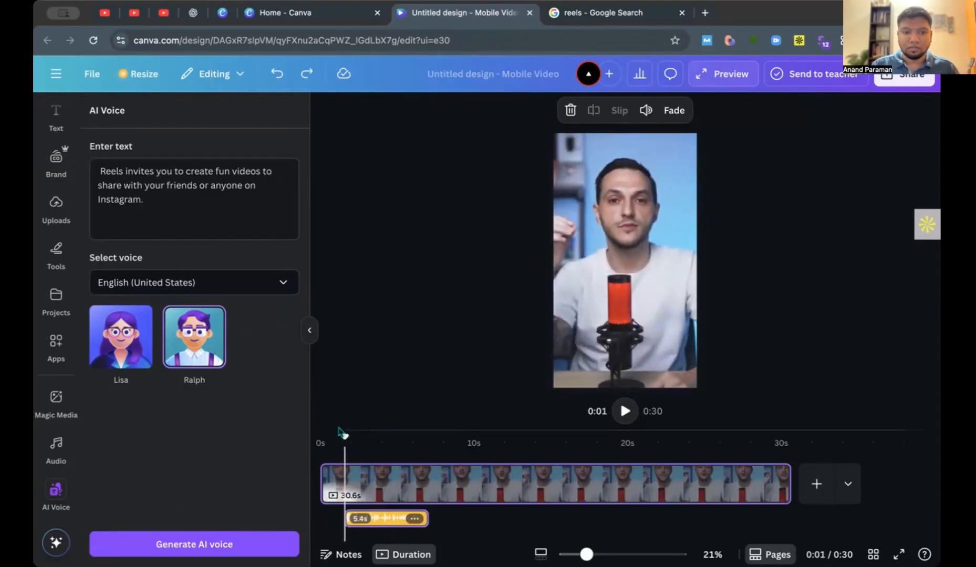
left_click(311, 331)
left_click_drag(164, 521, 115, 520)
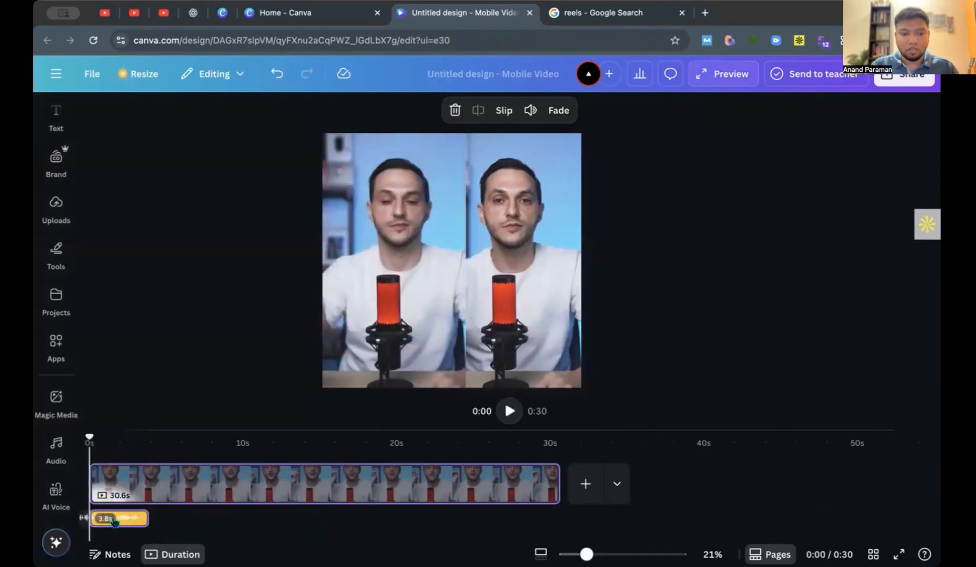
key("ctrl+z")
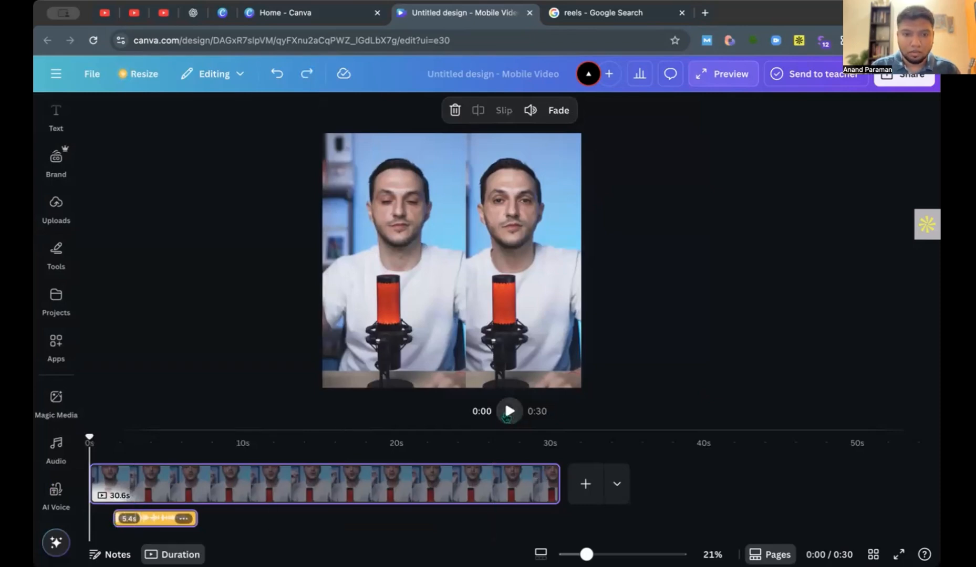
Play the reel with the AI voice from the start to about 6 s.
left_click(560, 243)
left_click(711, 192)
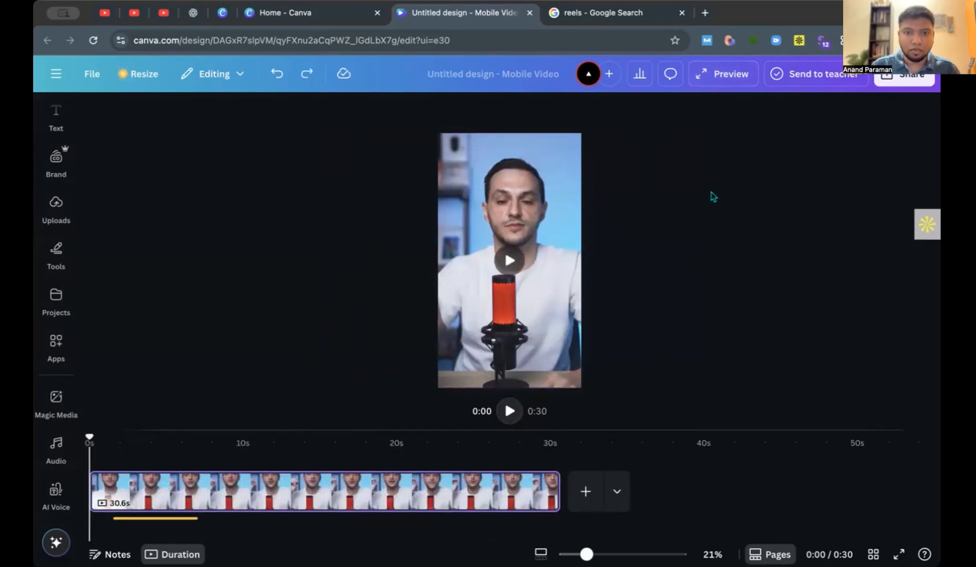
left_click(510, 411)
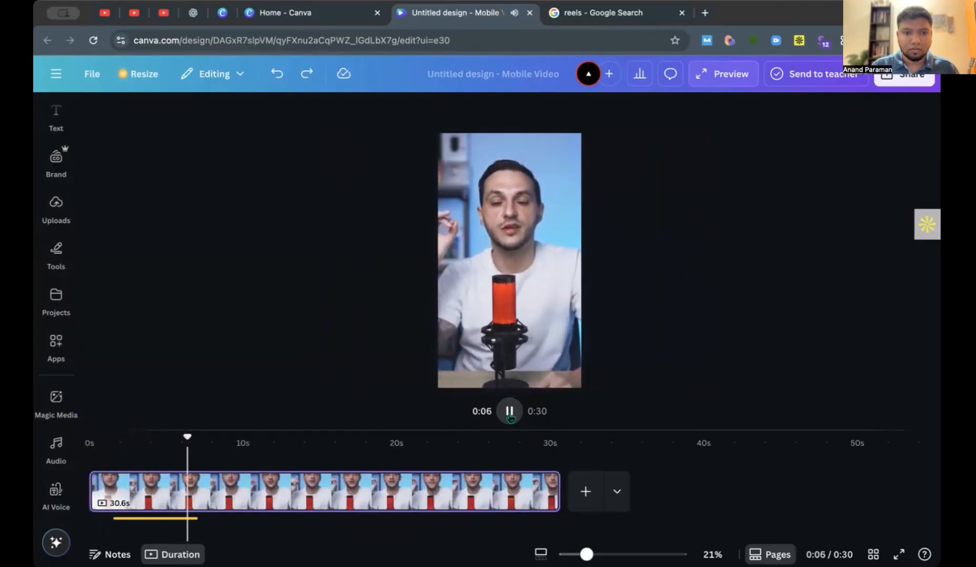
Delete the AI voice track from the timeline.
left_click(187, 518)
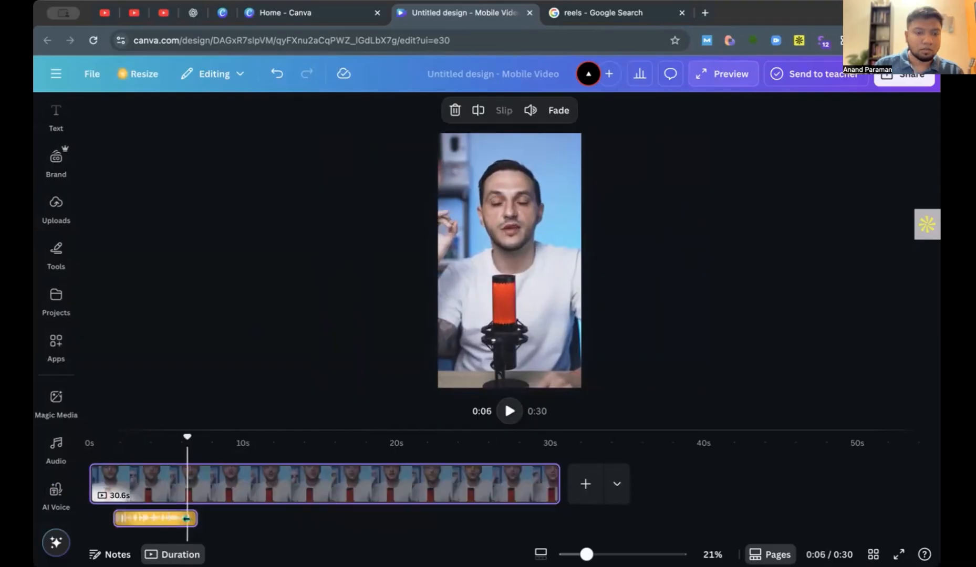
left_click(146, 519)
key("Delete")
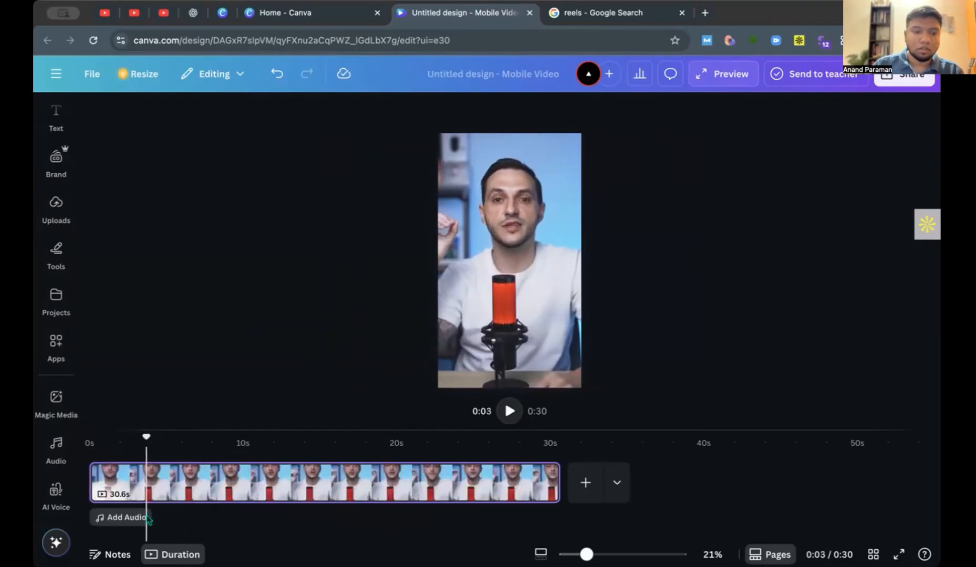
Add a music track from the audio library and move it to start at 0 s of the reel.
left_click(118, 519)
scroll(187, 480, "down", 6)
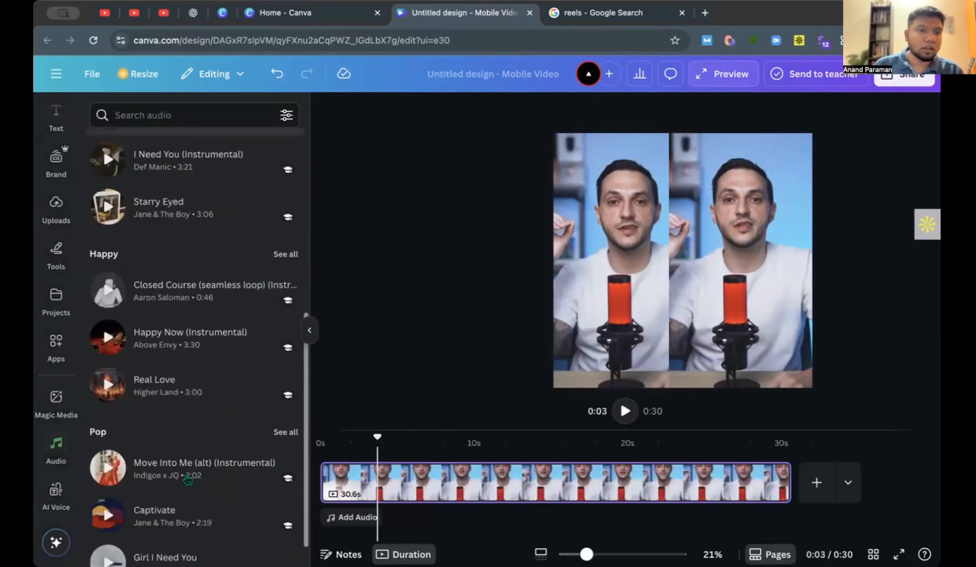
scroll(187, 480, "up", 3)
scroll(187, 480, "down", 1)
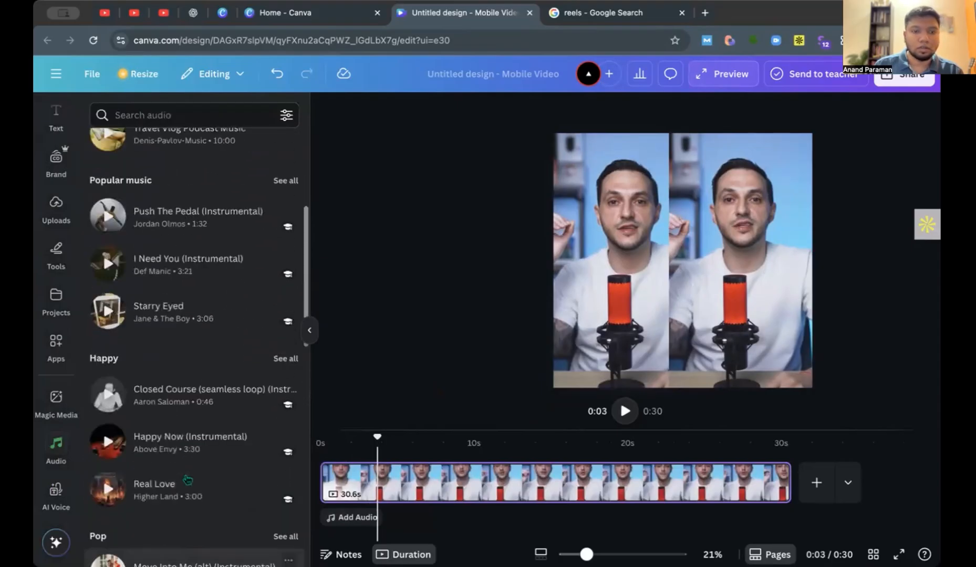
scroll(187, 480, "up", 4)
left_click(186, 415)
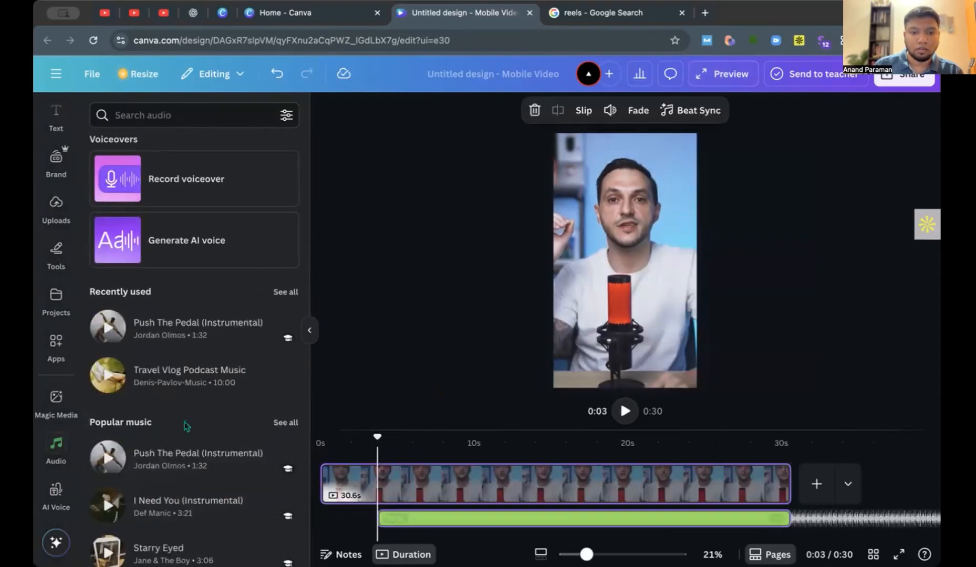
left_click_drag(452, 520, 328, 519)
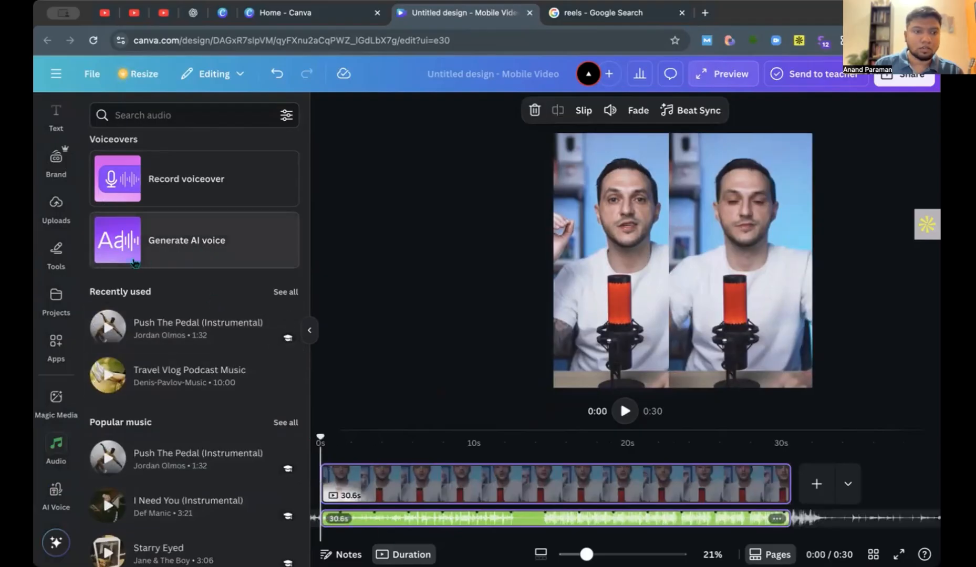
Add the 16-second voice recording from the uploaded audio at the reel's start, alongside the music.
left_click(58, 210)
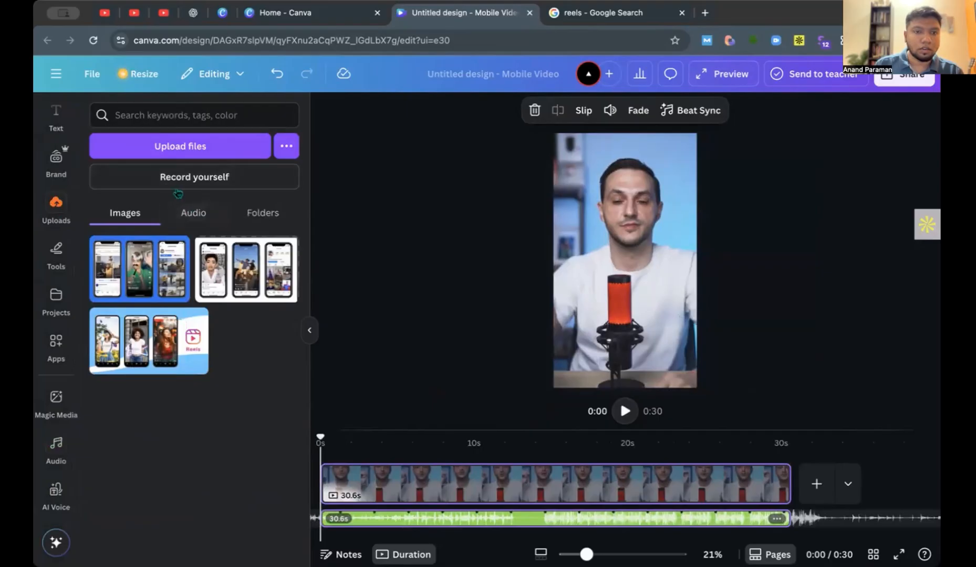
left_click(201, 213)
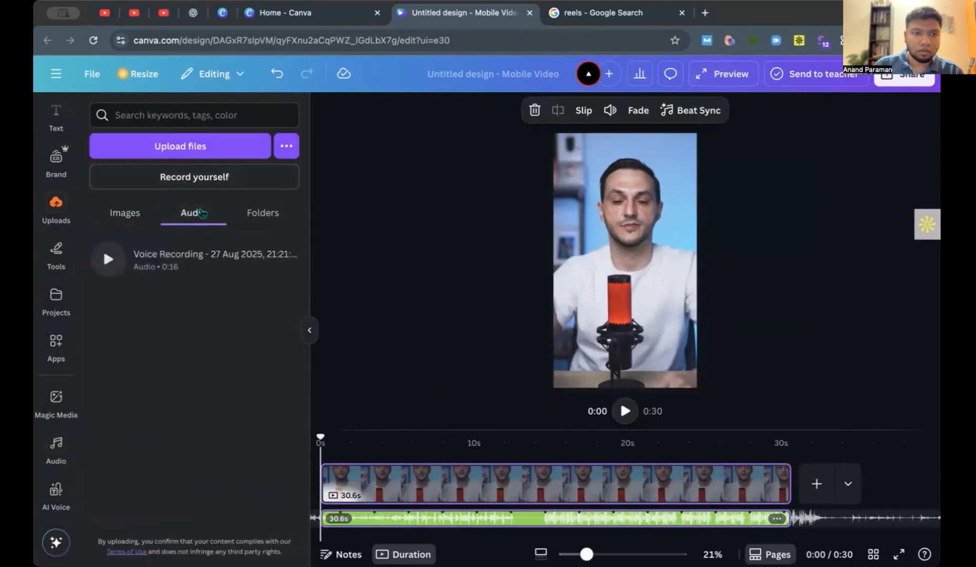
left_click(196, 265)
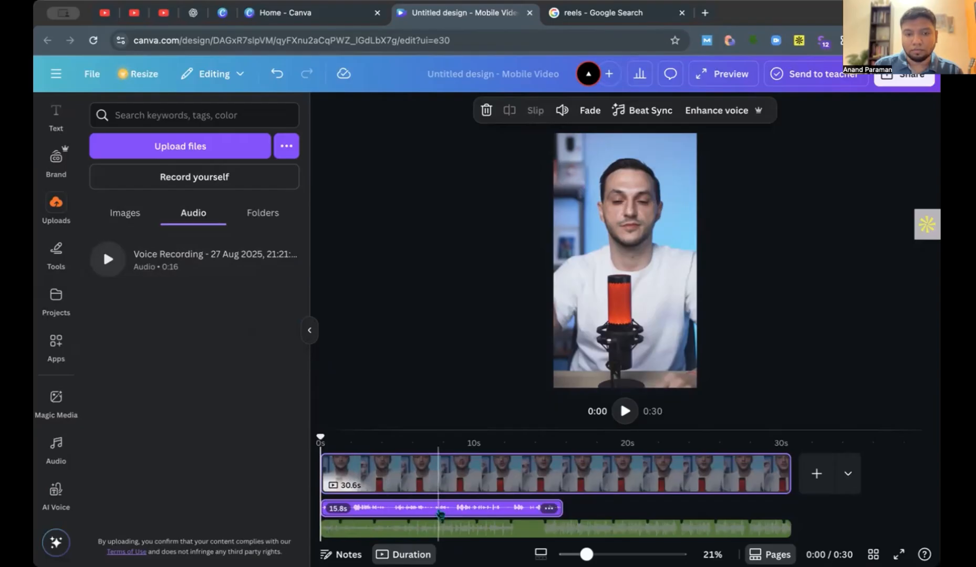
Play the reel with the voice recording and music from the start to about 1 s, then select the podcast clip.
left_click(310, 332)
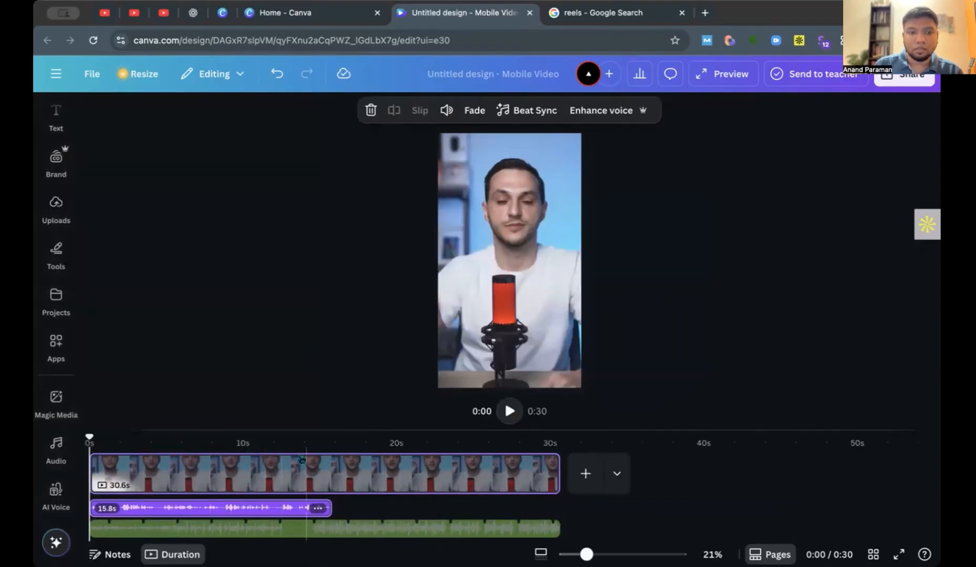
left_click(509, 410)
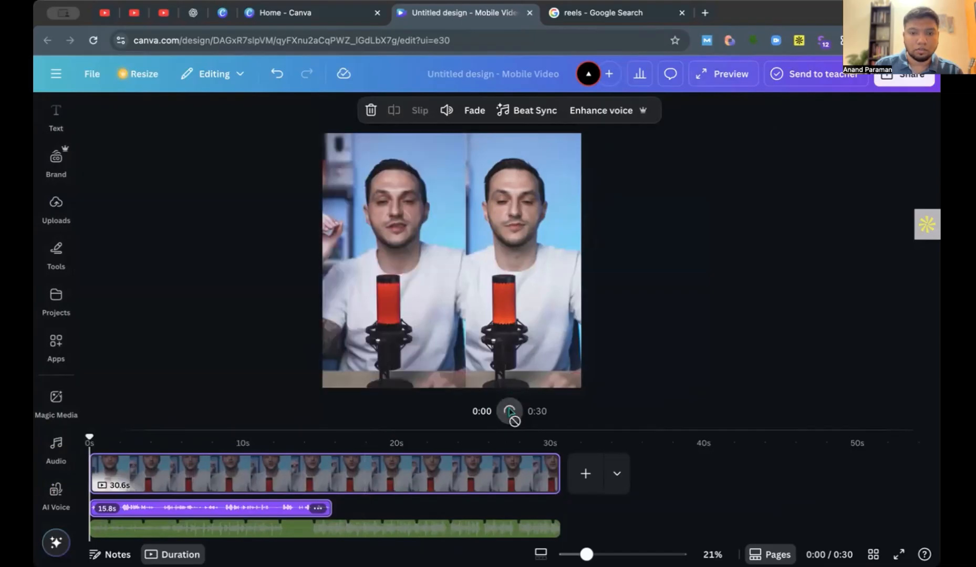
left_click(497, 286)
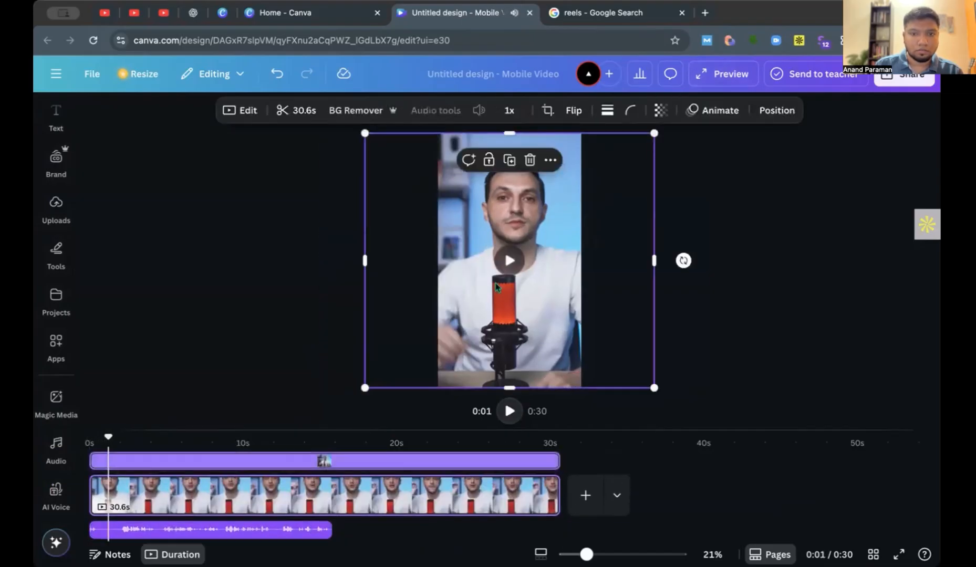
Play the reel to about 5 s, then lower the music track's volume to 9.
left_click(508, 410)
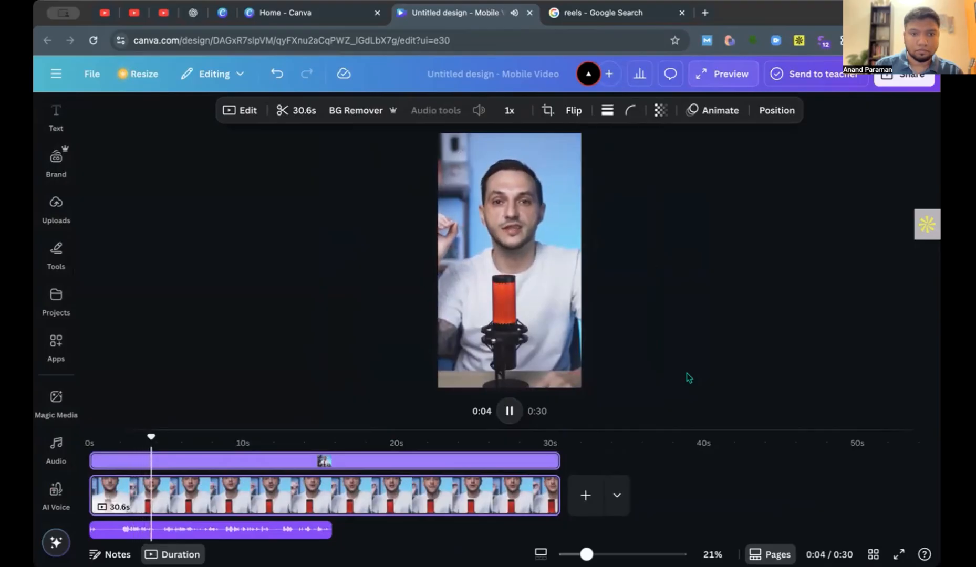
left_click(510, 412)
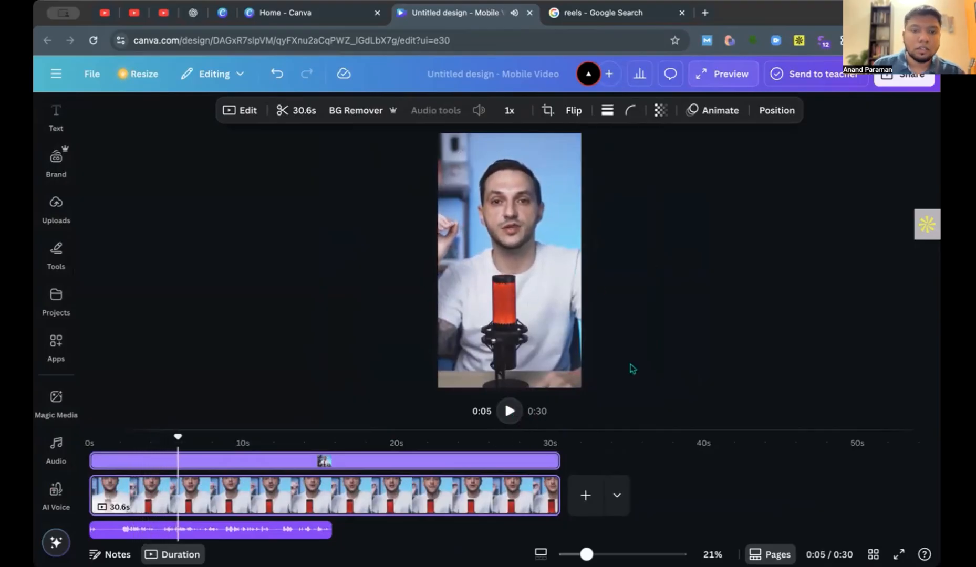
left_click(296, 533)
left_click(367, 529)
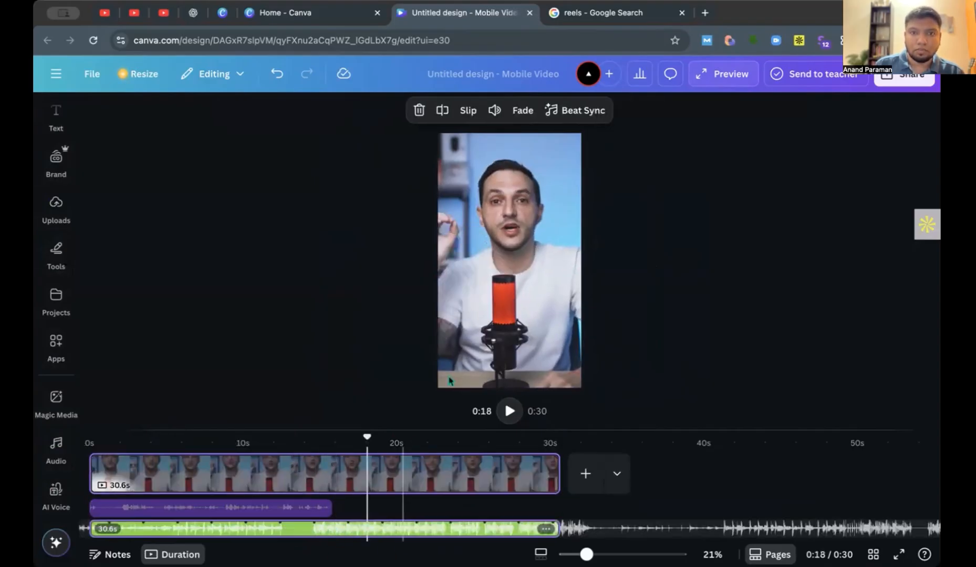
left_click(498, 114)
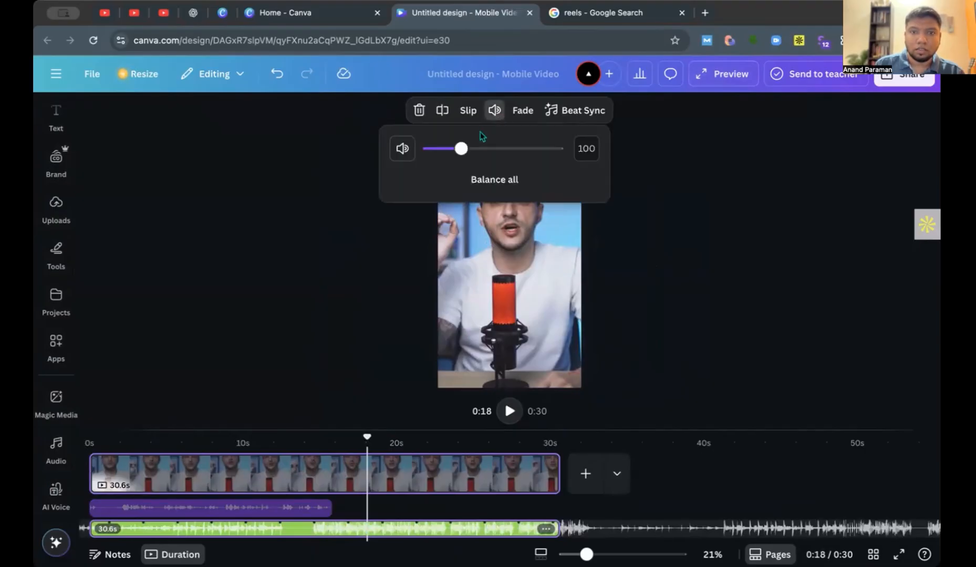
left_click_drag(463, 150, 434, 150)
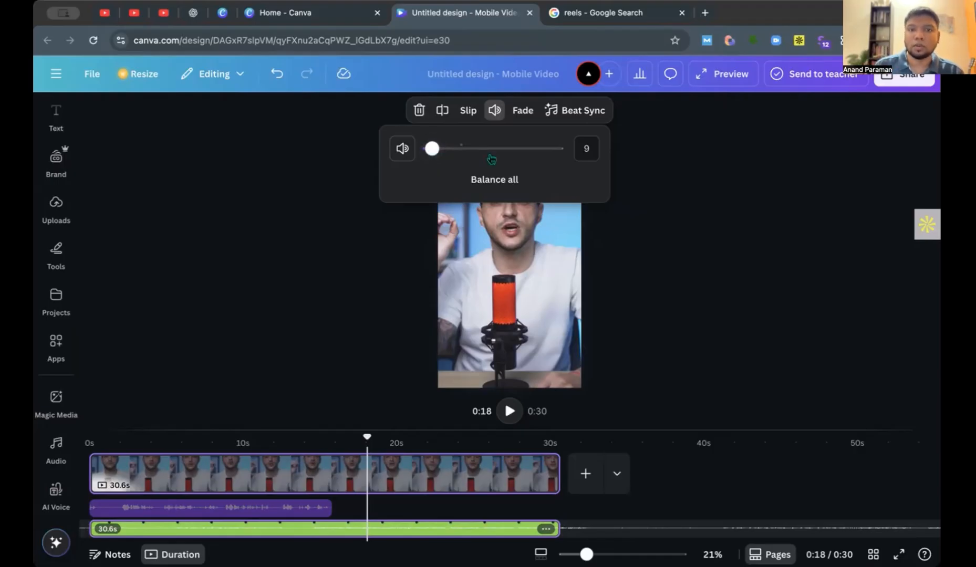
left_click(670, 217)
Play the reel from its start to check the voice recording against the quieter music.
left_click_drag(367, 437, 100, 437)
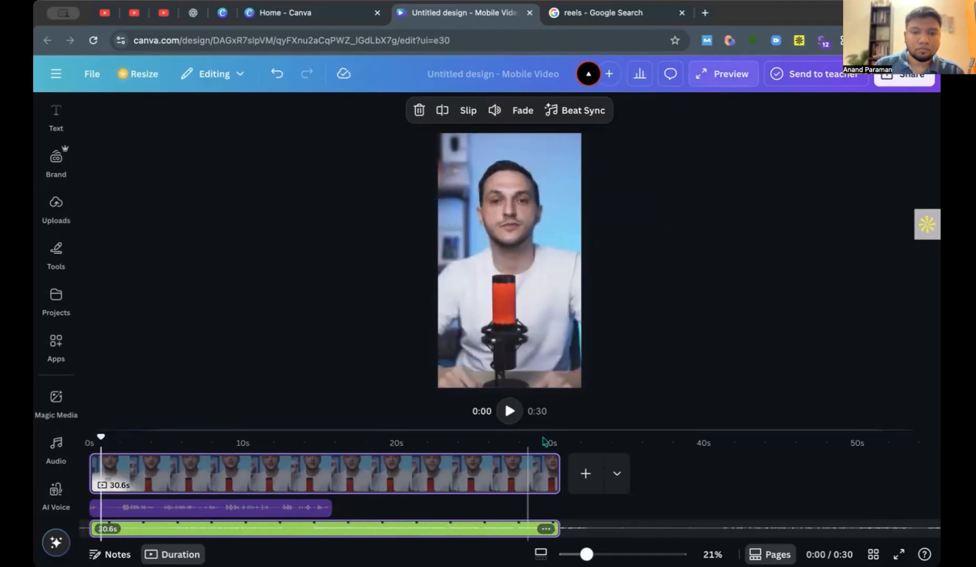
left_click(509, 411)
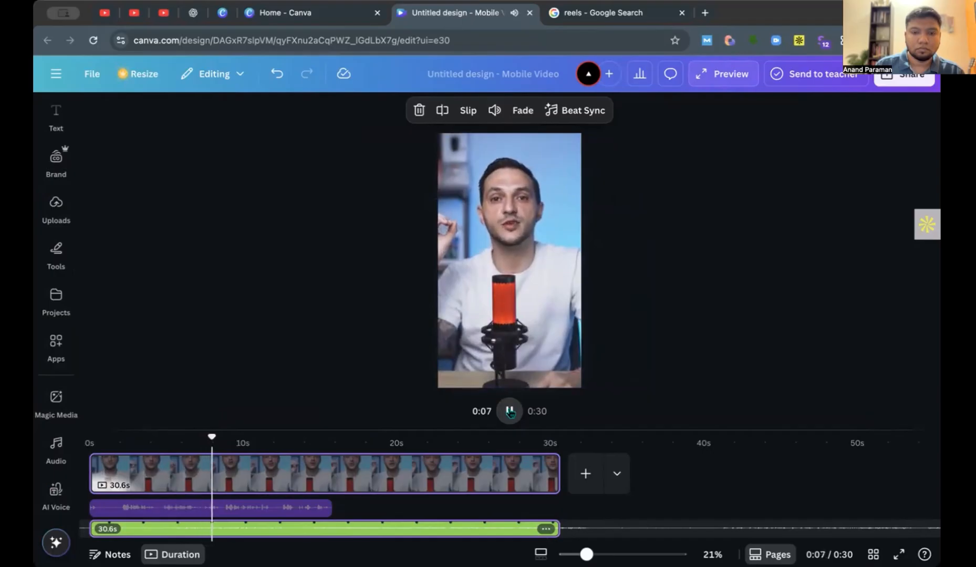
left_click(510, 412)
Turn on Beat Sync's Sync now option for the voice recording.
left_click(303, 508)
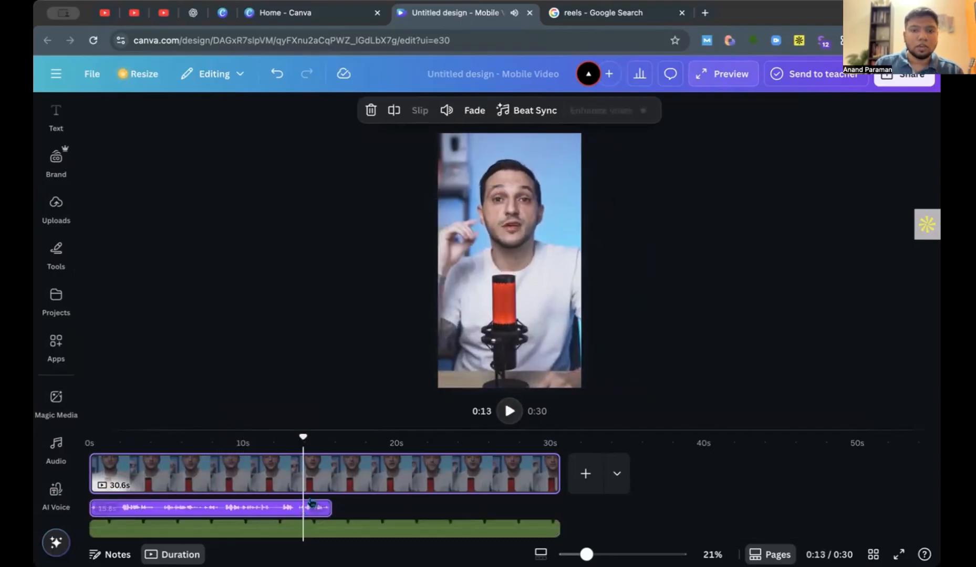
left_click(530, 111)
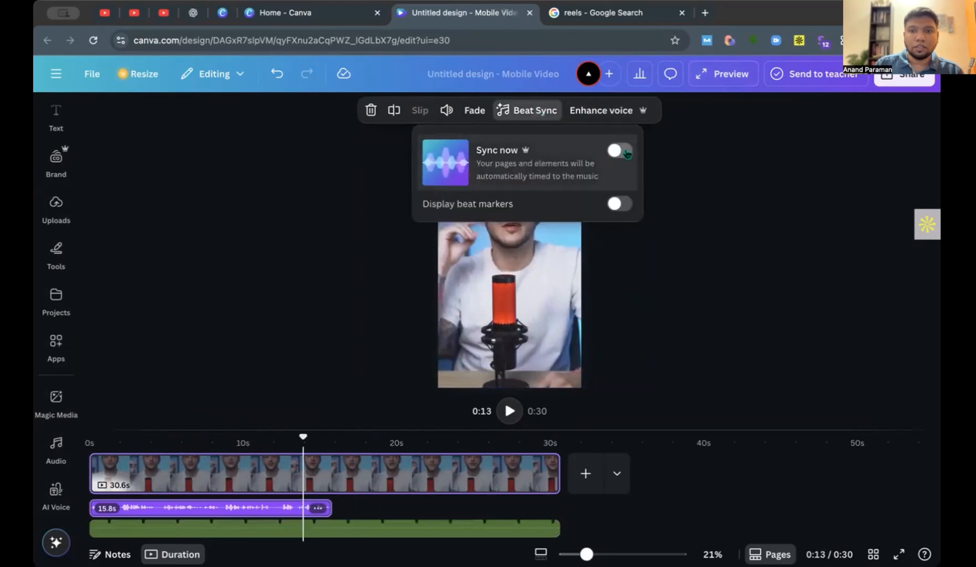
left_click(624, 152)
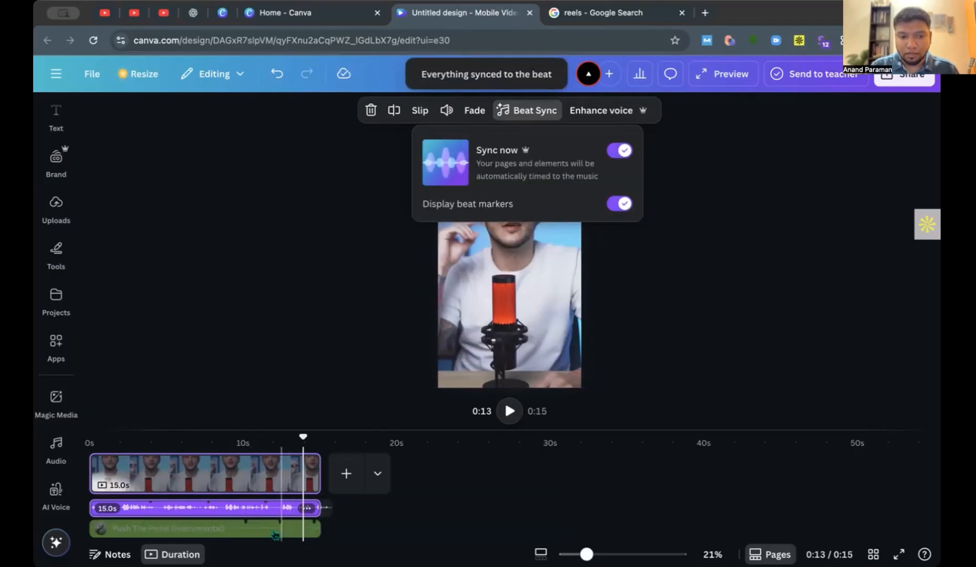
Play part of the beat-synced reel to check the timing of its audio tracks.
left_click(218, 529)
left_click(507, 412)
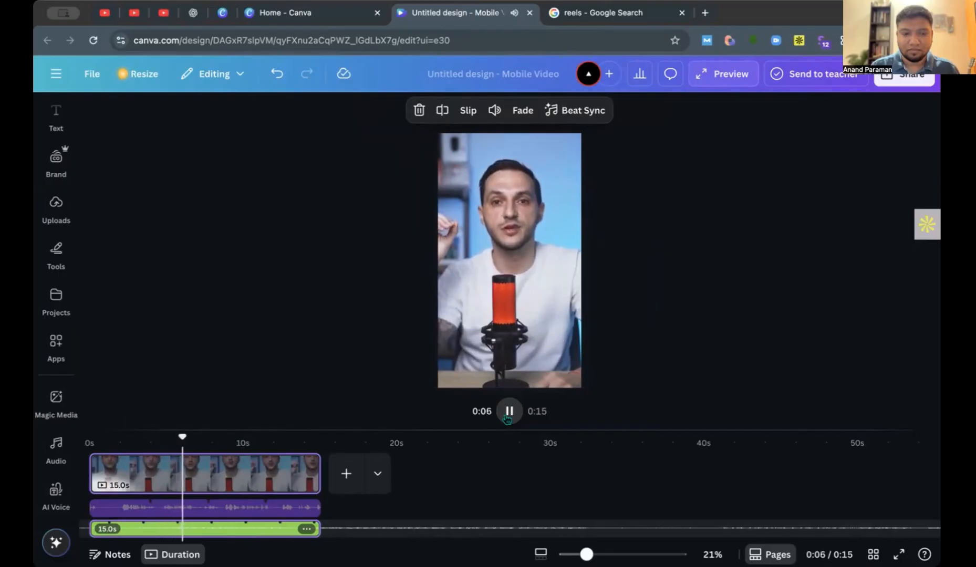
left_click(508, 415)
Delete the music and voice recording tracks and return the playhead to 0 s.
left_click(251, 529)
key("Delete")
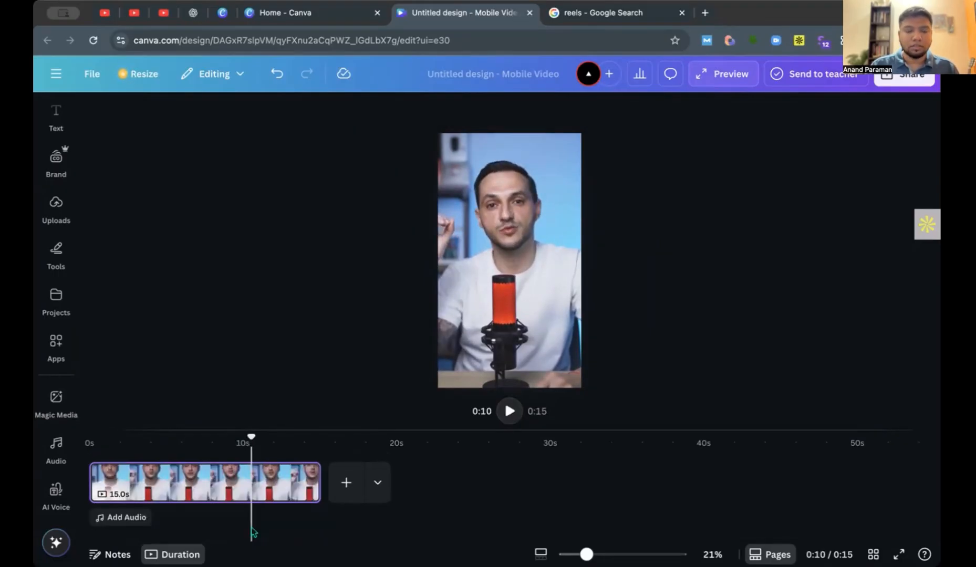
left_click_drag(251, 438, 90, 439)
left_click(56, 447)
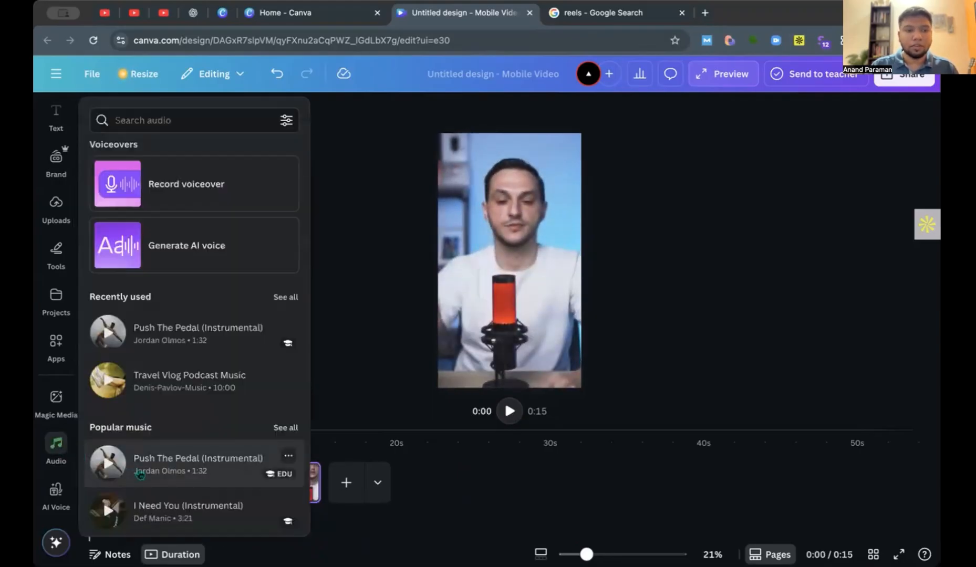
left_click(359, 386)
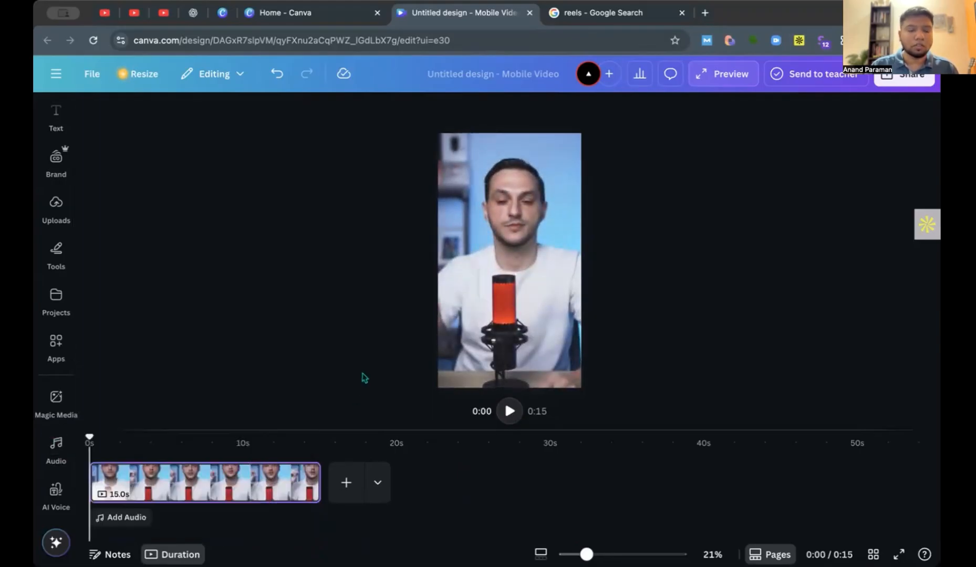
Examine the podcast clip's editing options, including Magic Studio effects, filters, video speed and playback.
left_click(223, 483)
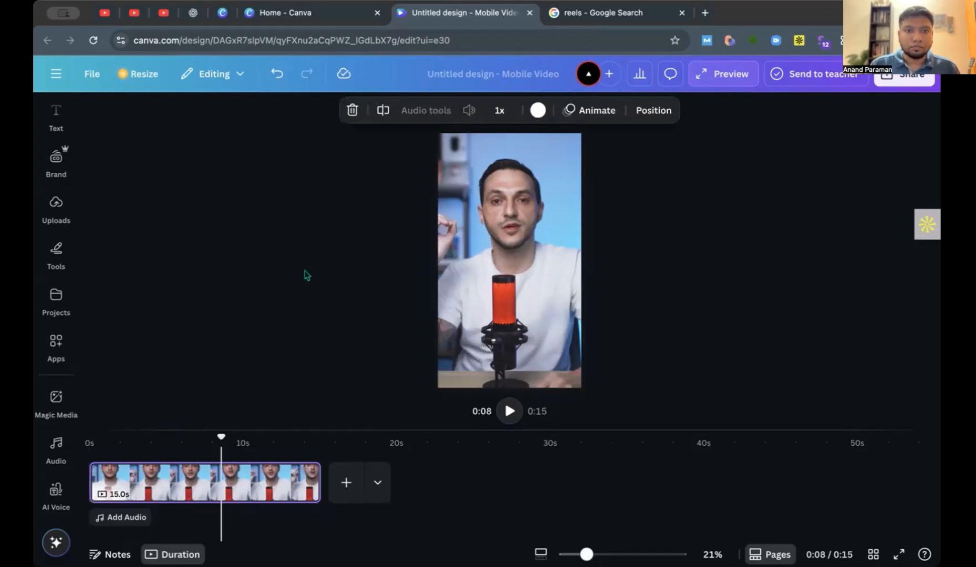
left_click(494, 267)
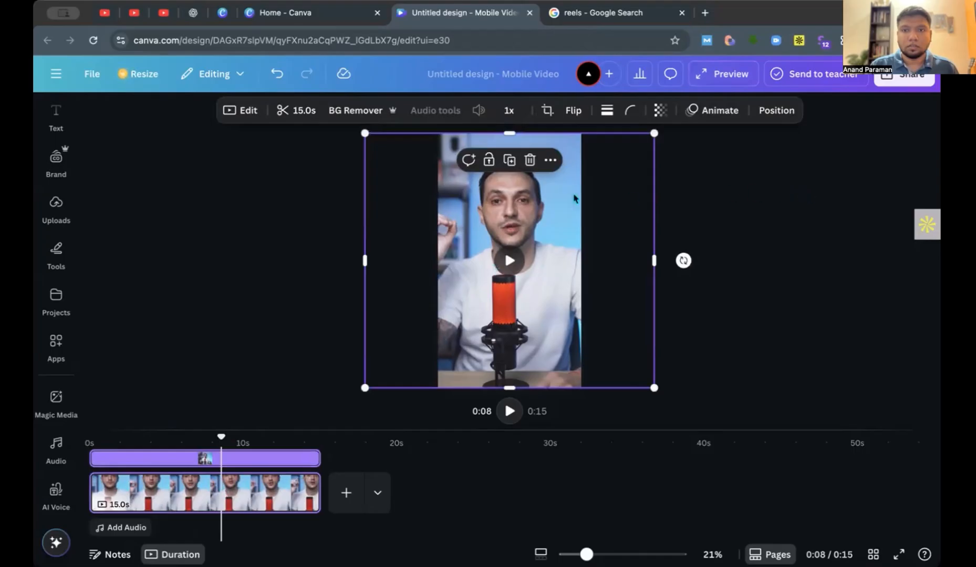
left_click(253, 119)
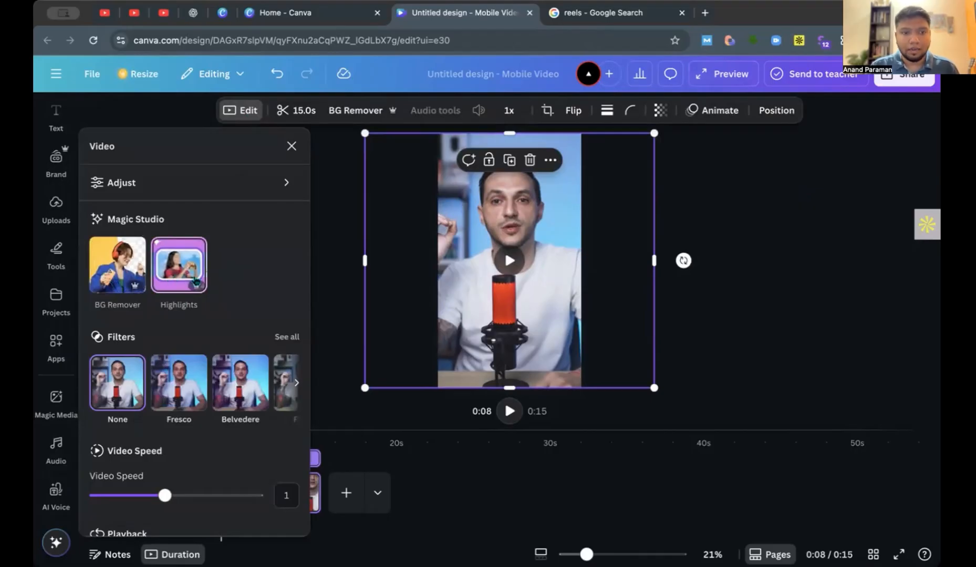
scroll(239, 338, "down", 1)
scroll(239, 338, "down", 2)
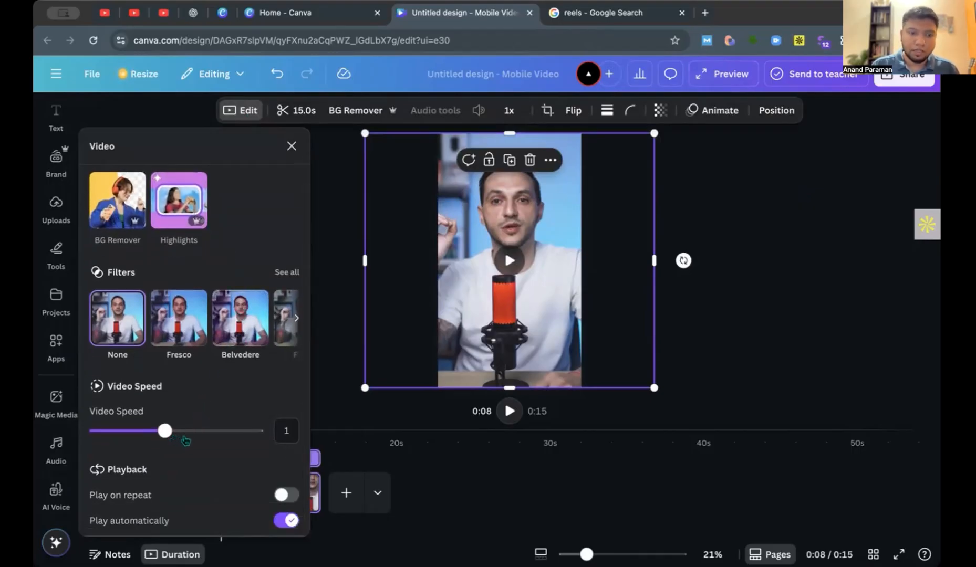
left_click(291, 146)
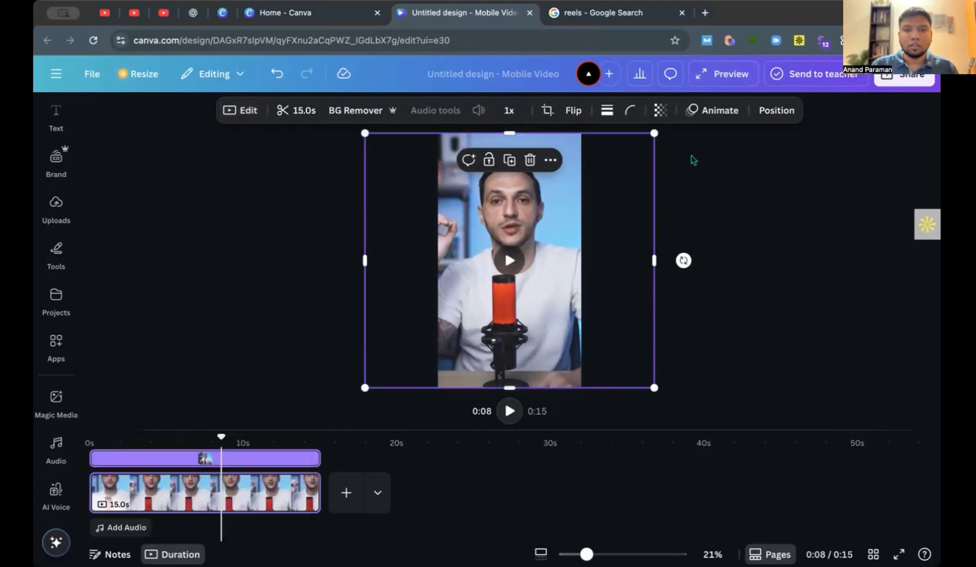
left_click(757, 163)
left_click(534, 220)
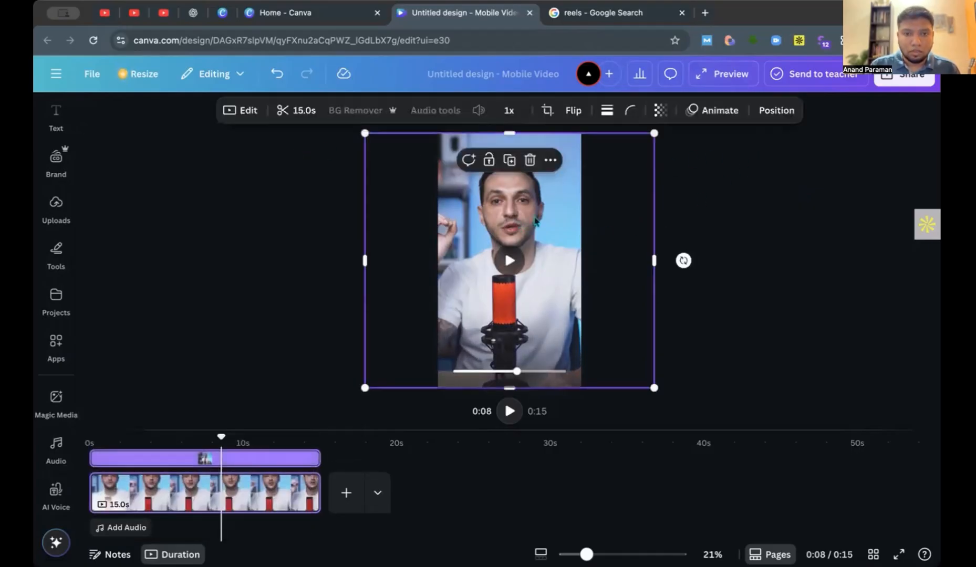
left_click(736, 188)
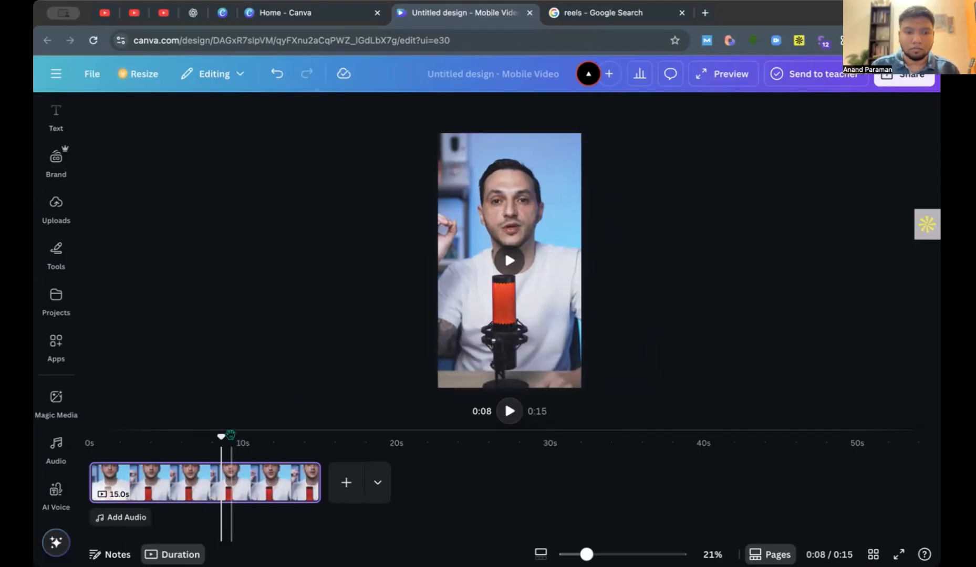
Duplicate the podcast clip at the reel's start and align the copy exactly over the original.
left_click_drag(223, 436, 89, 437)
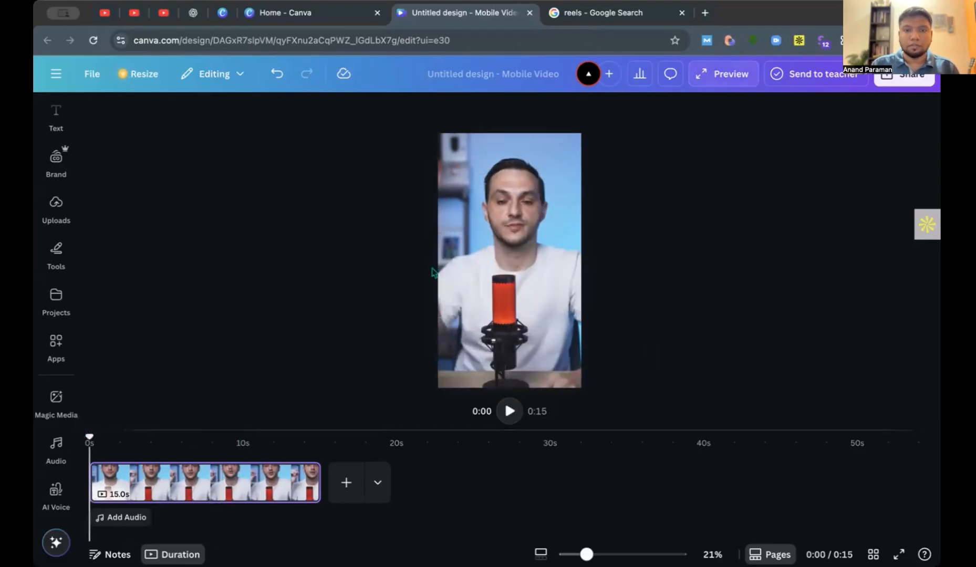
left_click(527, 232)
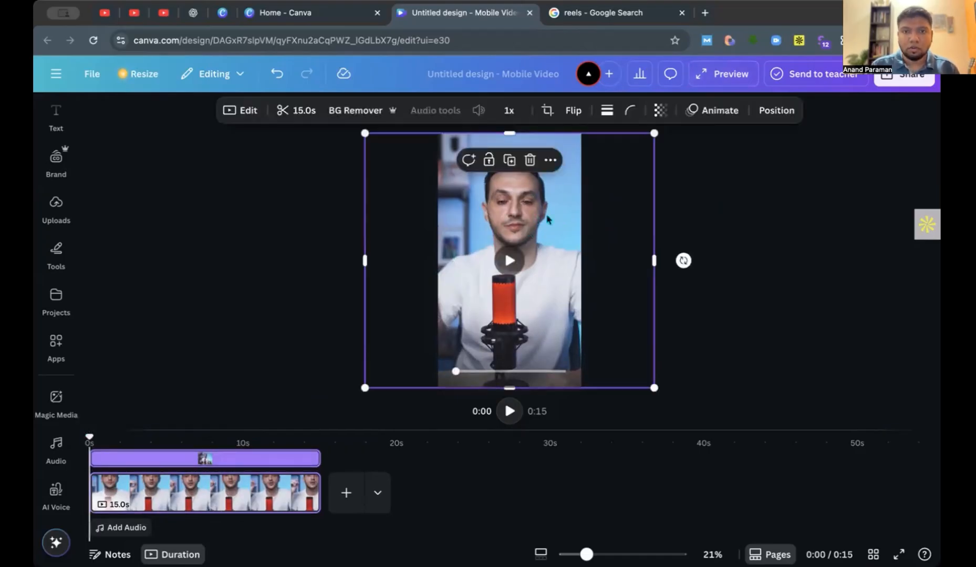
left_click(513, 166)
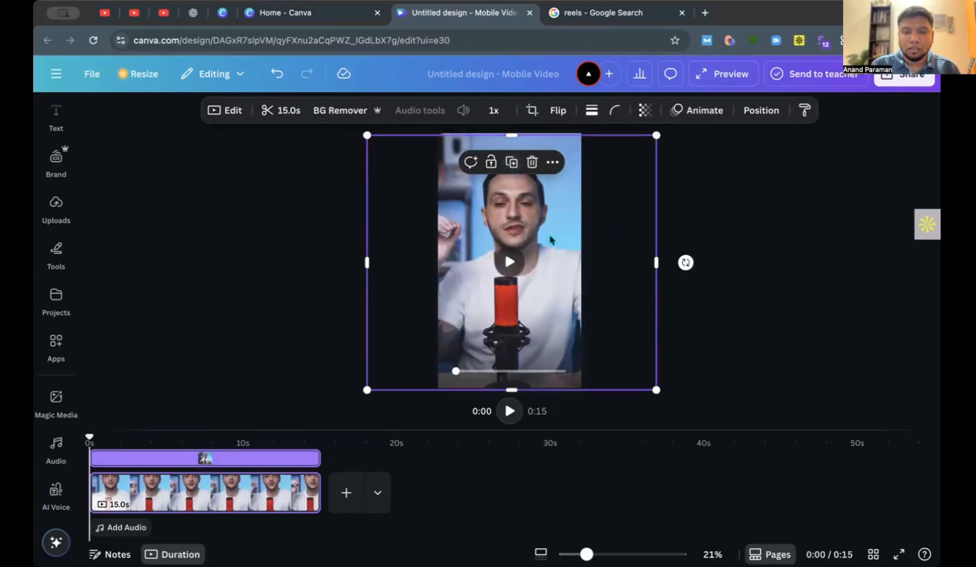
left_click_drag(547, 239, 545, 239)
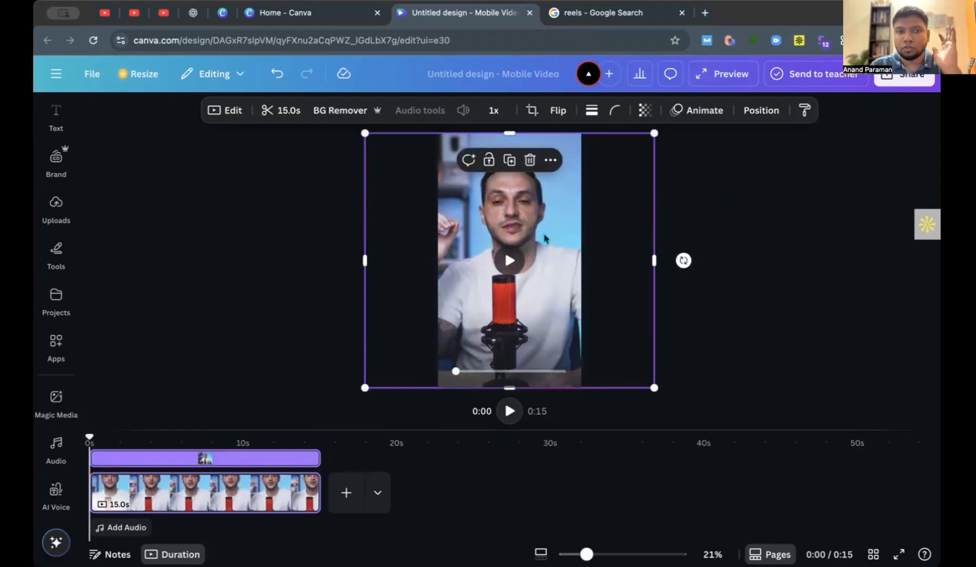
Shift the duplicate clip aside to show the original beneath it, and move it back into alignment.
left_click_drag(545, 239, 508, 274)
left_click(509, 276)
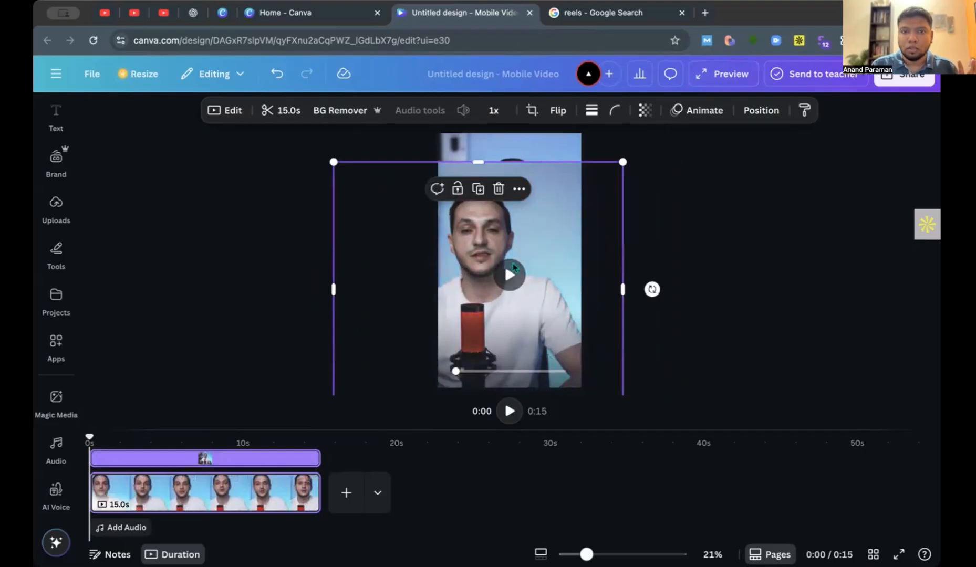
left_click(509, 278)
left_click_drag(577, 250, 592, 223)
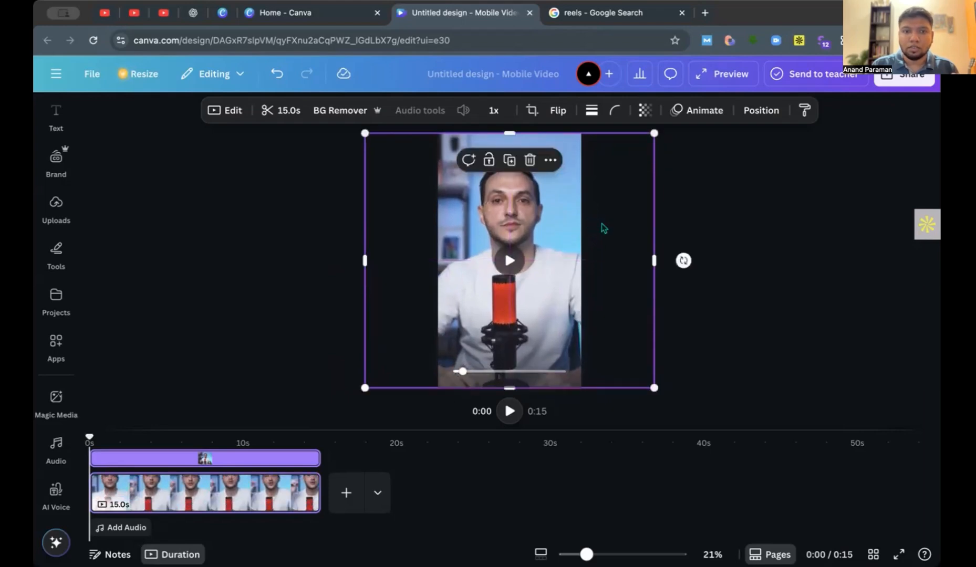
left_click(736, 231)
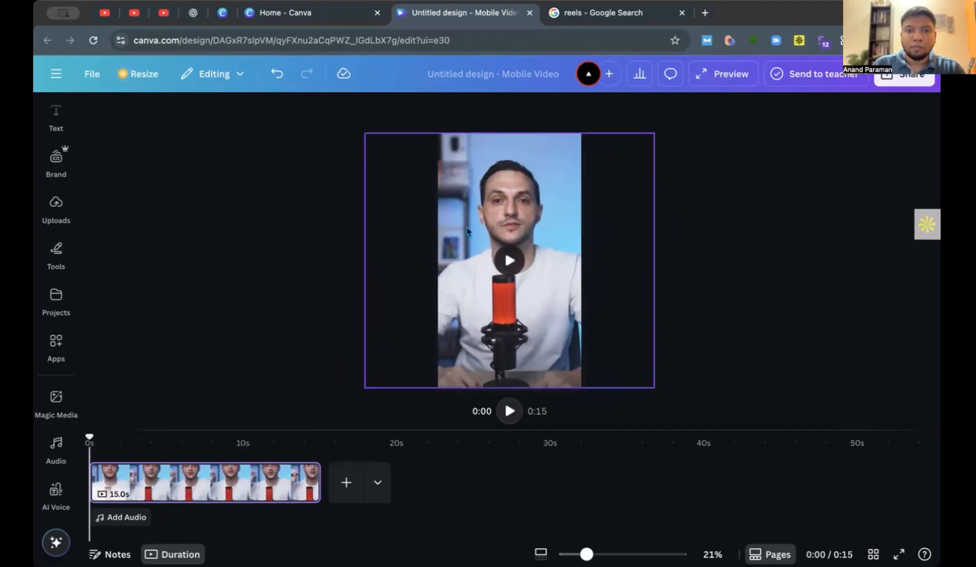
left_click(525, 190)
left_click(699, 186)
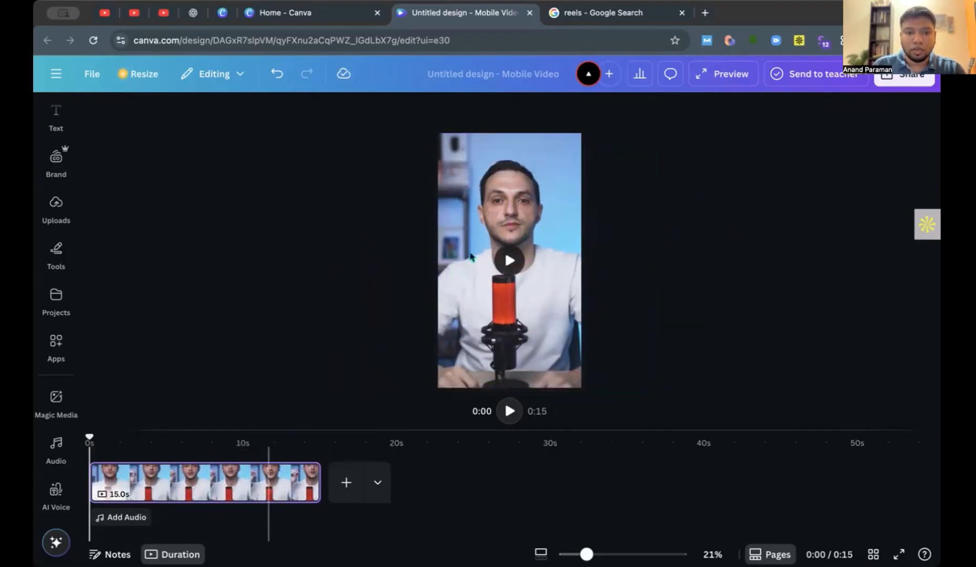
Select the top clip in the layer list and remove its background with BG Remover.
left_click(501, 225)
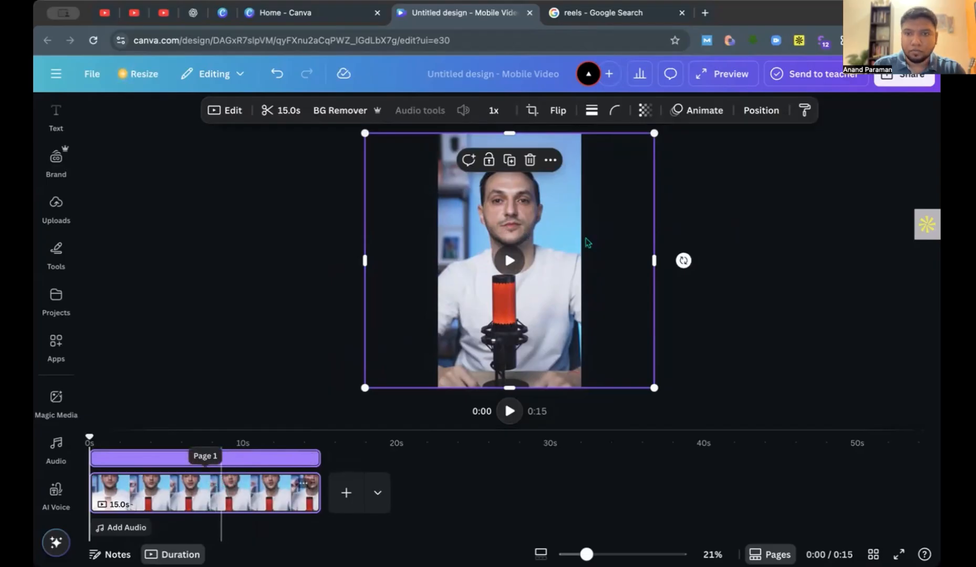
left_click(762, 110)
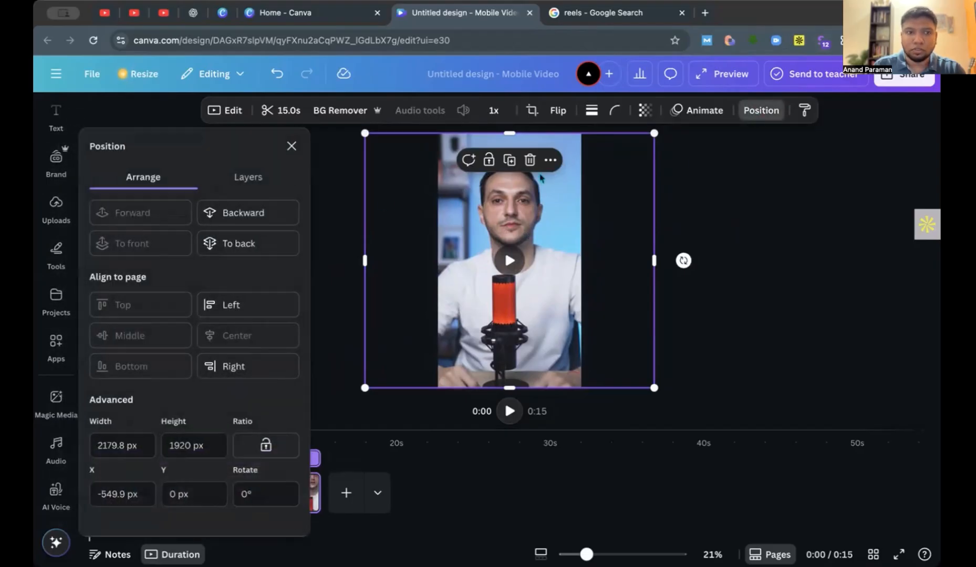
left_click(271, 187)
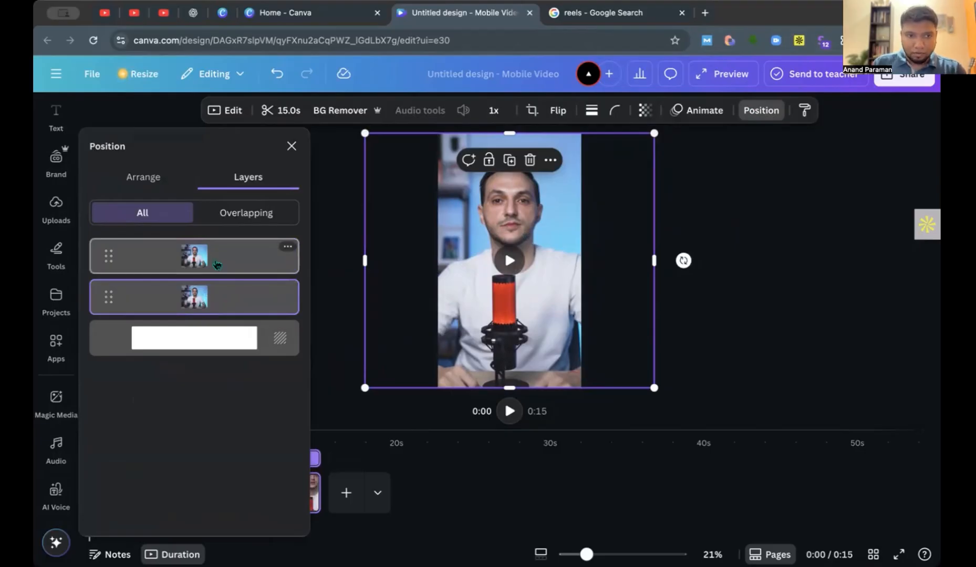
left_click(217, 264)
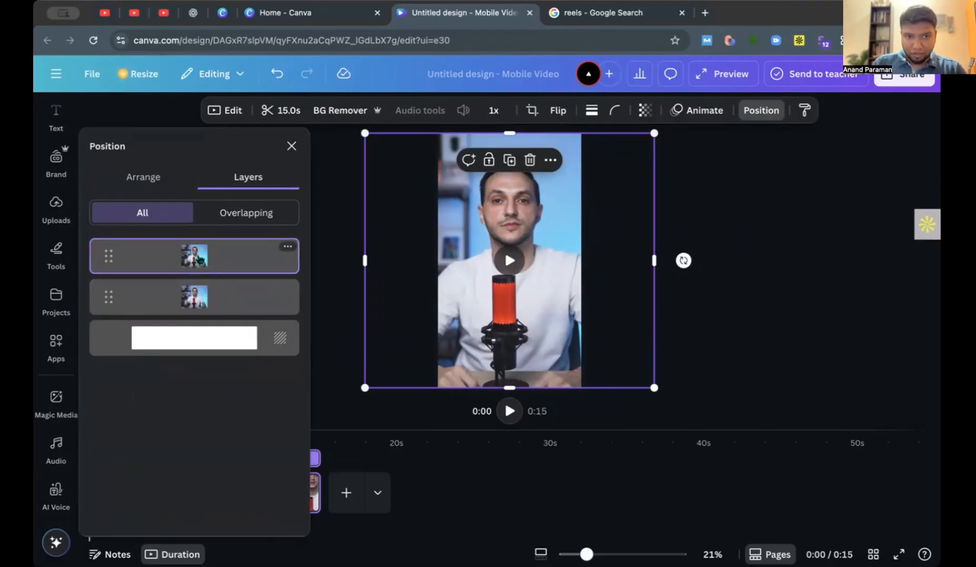
left_click(339, 113)
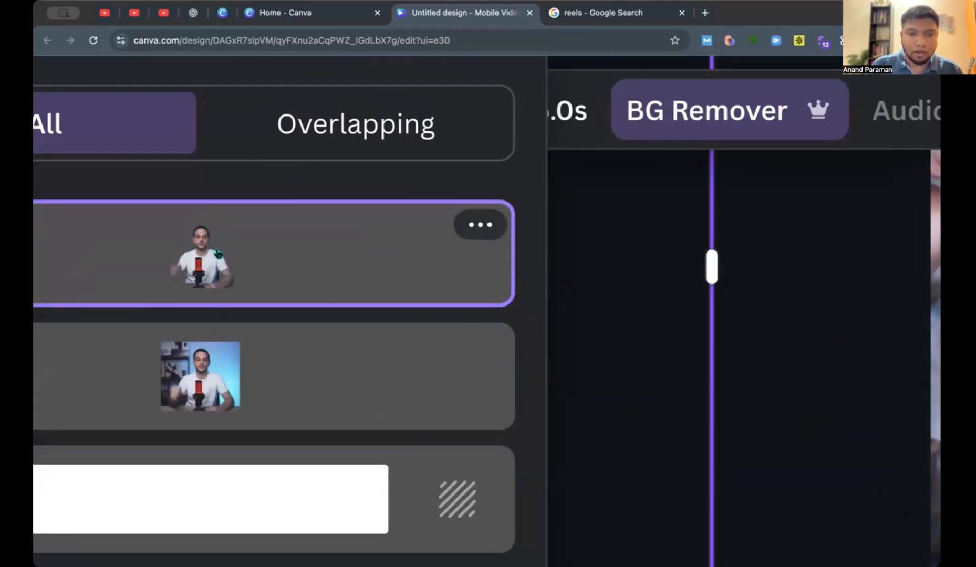
scroll(218, 253, "down", 5)
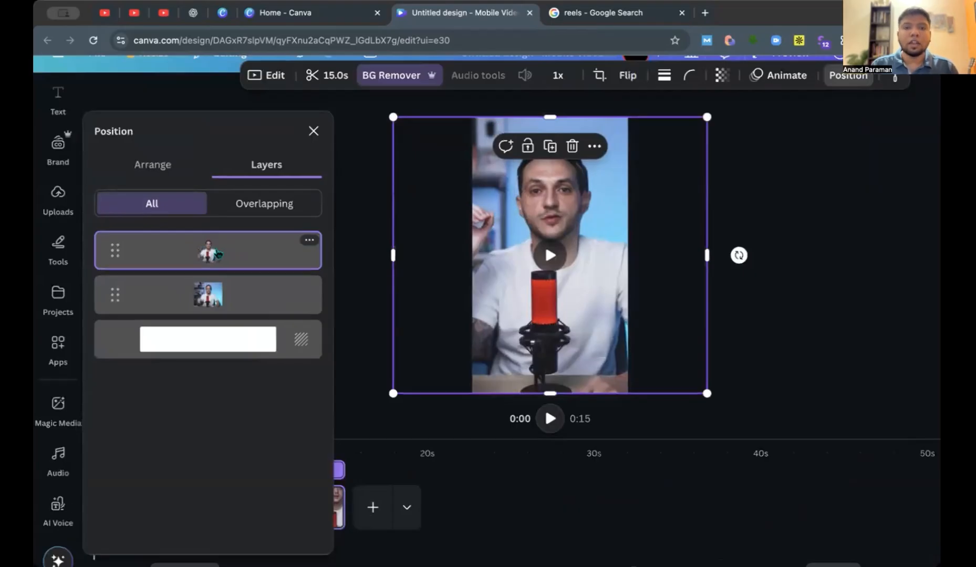
Add the purple "brand identity" font combination to the reel.
left_click(367, 250)
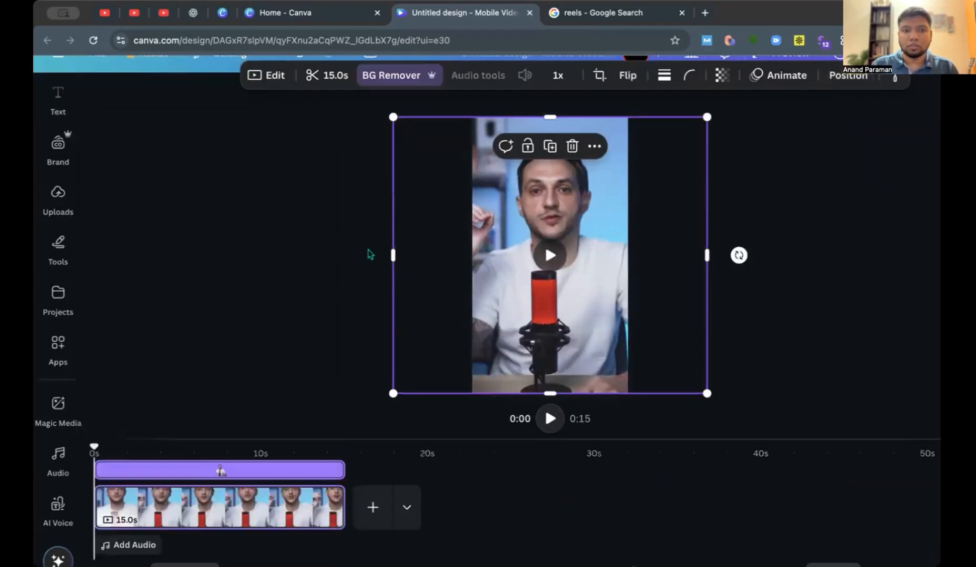
left_click(58, 200)
left_click(63, 295)
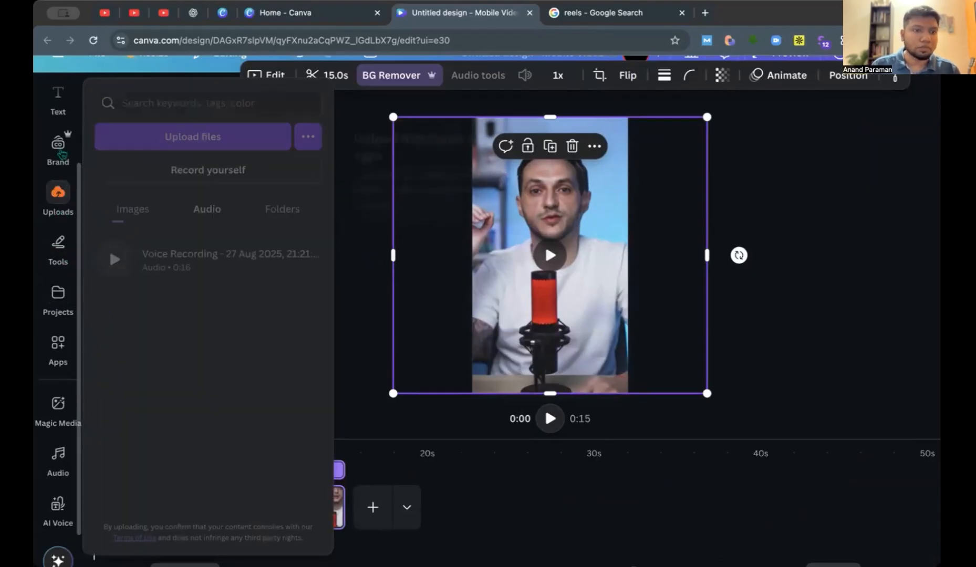
left_click(62, 99)
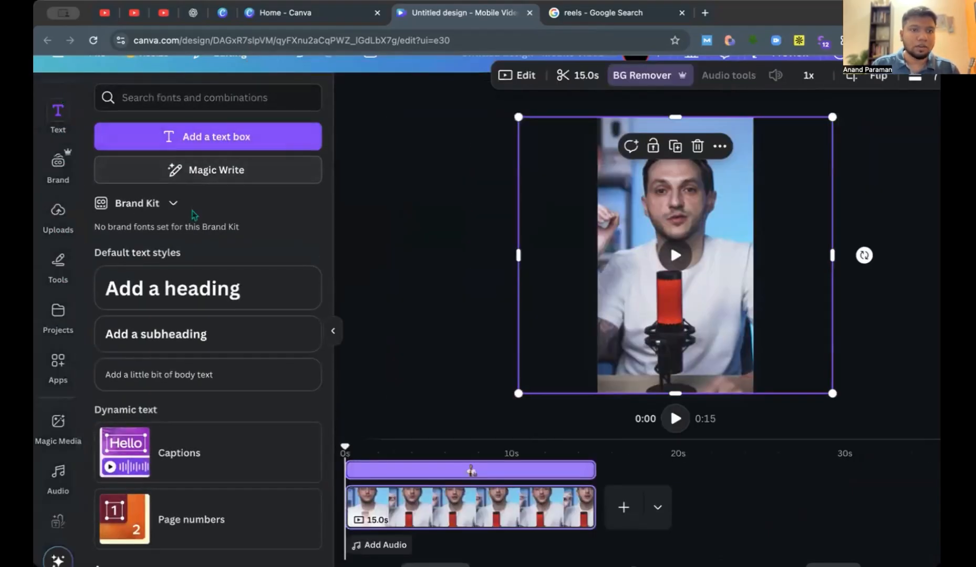
scroll(261, 342, "down", 5)
scroll(262, 344, "down", 3)
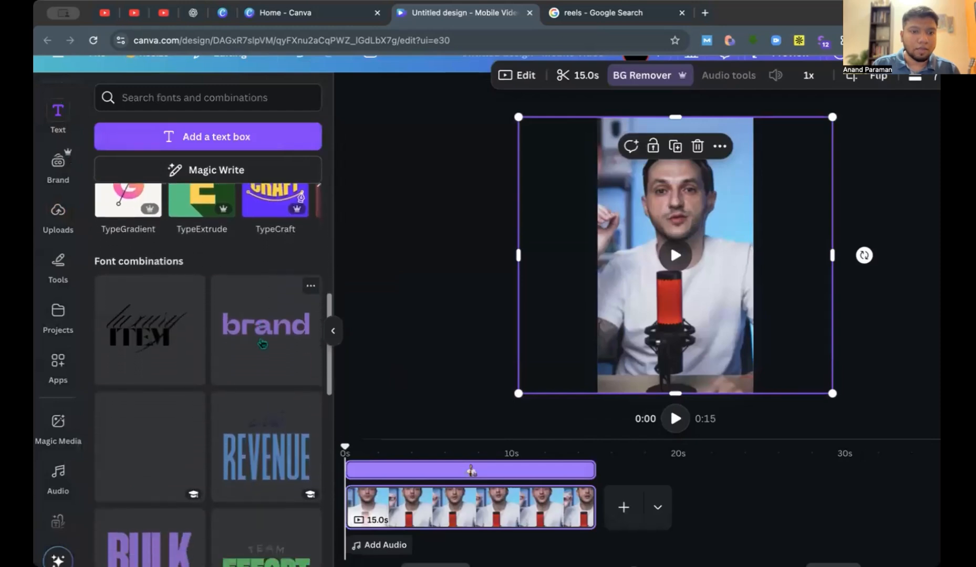
left_click(264, 272)
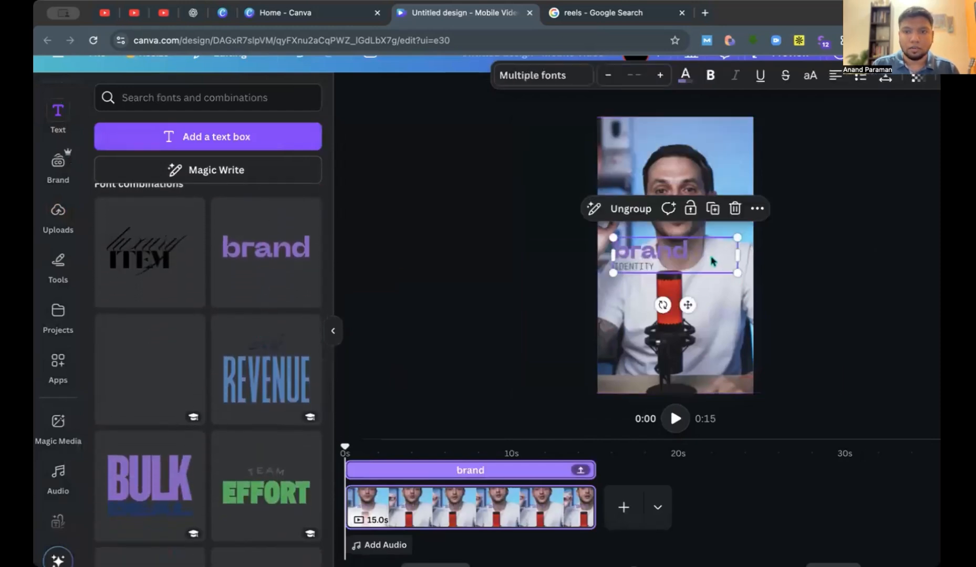
Enlarge the brand text group and move it up across the man's forehead.
left_click_drag(835, 336, 798, 318)
left_click_drag(708, 267, 702, 171)
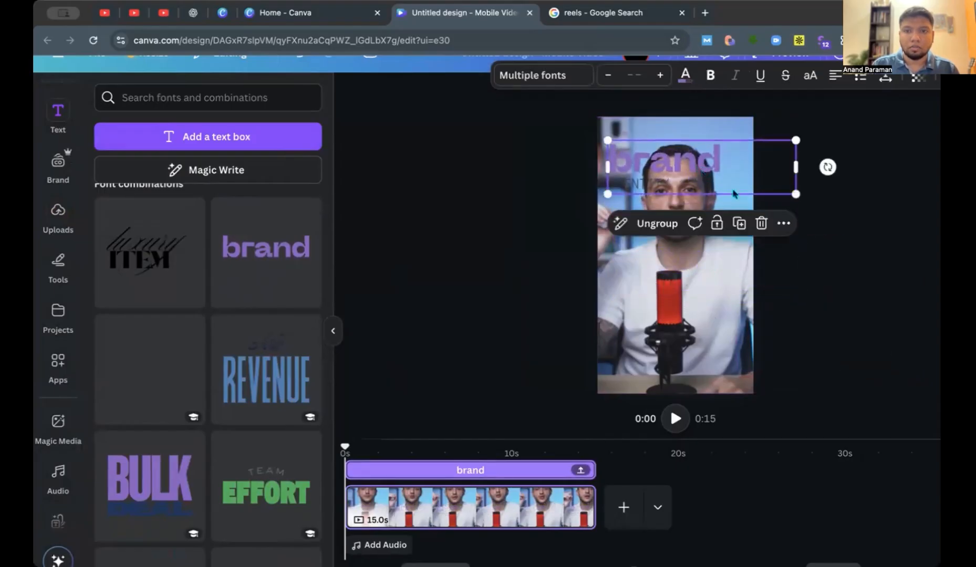
left_click_drag(798, 193, 803, 196)
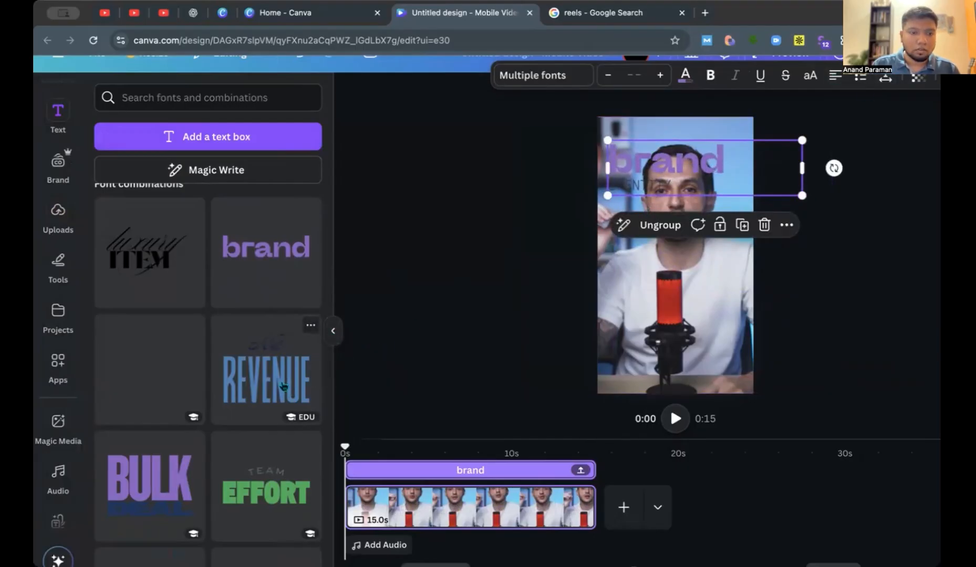
Move the brand text layer between the background-removed clip and the original clip, and play the reel to check the text-behind-person effect.
left_click(333, 331)
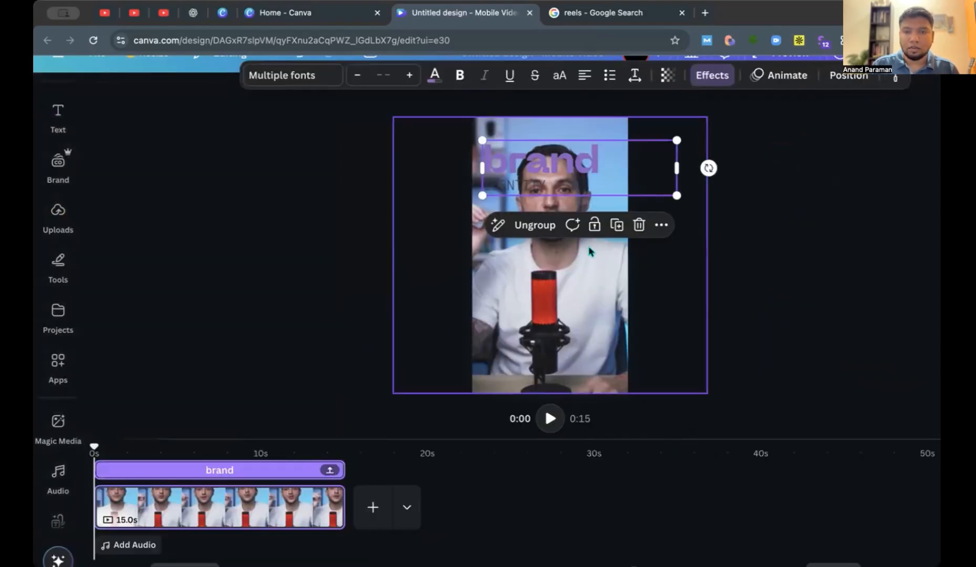
left_click(848, 78)
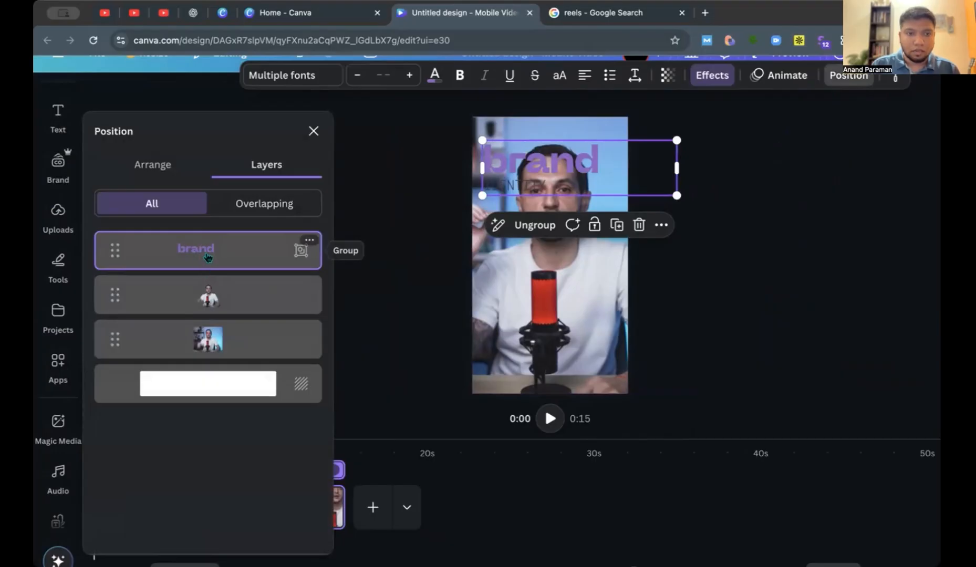
left_click_drag(208, 257, 208, 315)
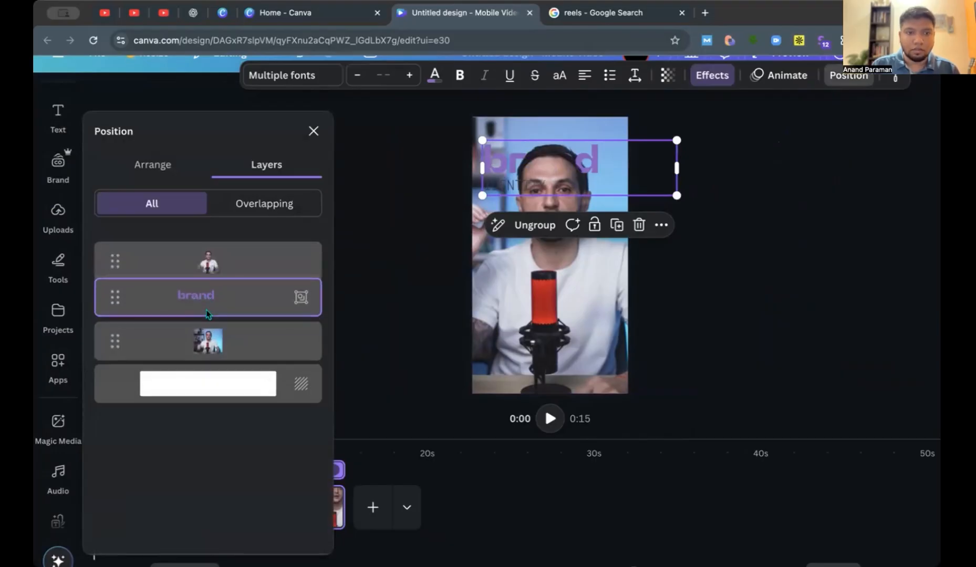
left_click(744, 172)
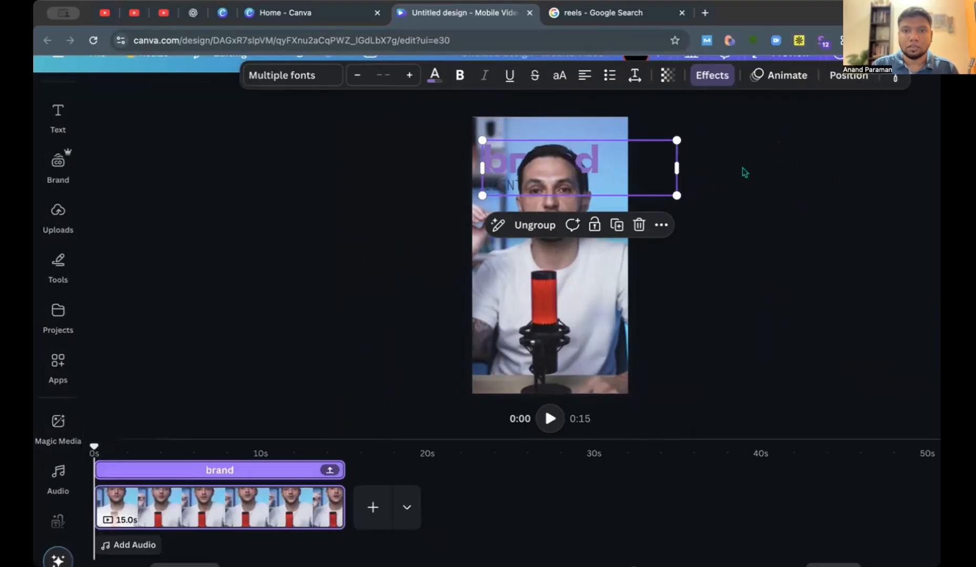
left_click(744, 172)
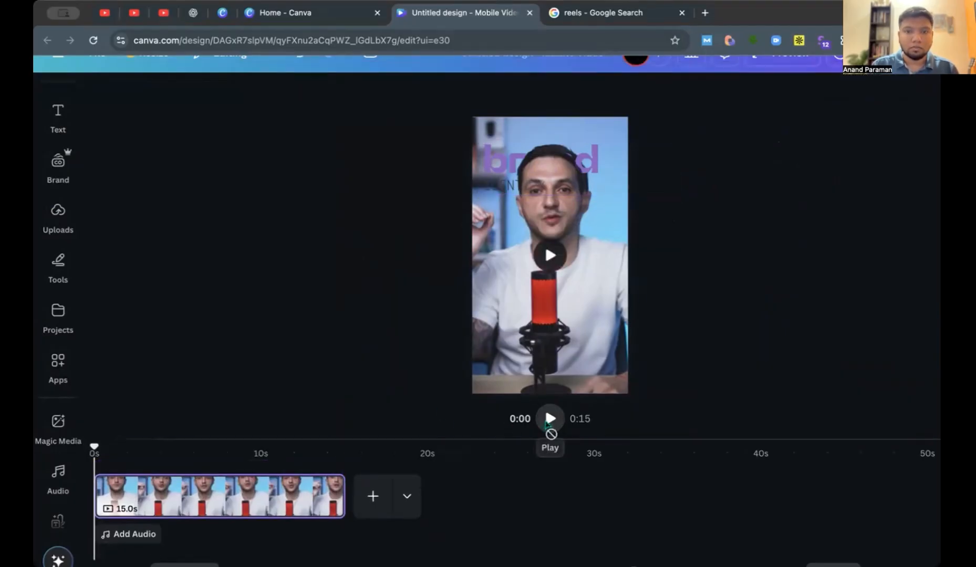
left_click(547, 423)
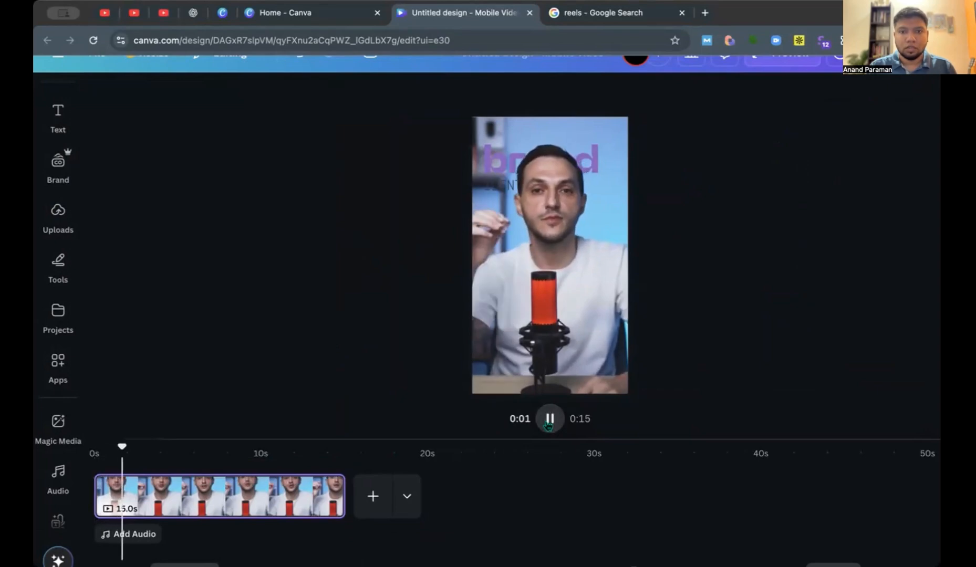
left_click(549, 421)
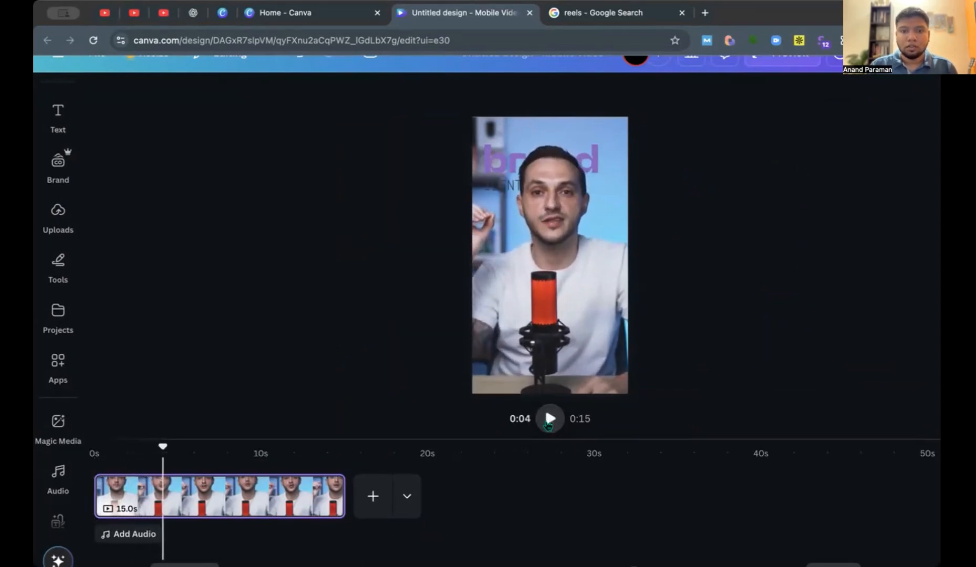
Select the brand text group in the layer list and delete it.
left_click(492, 164)
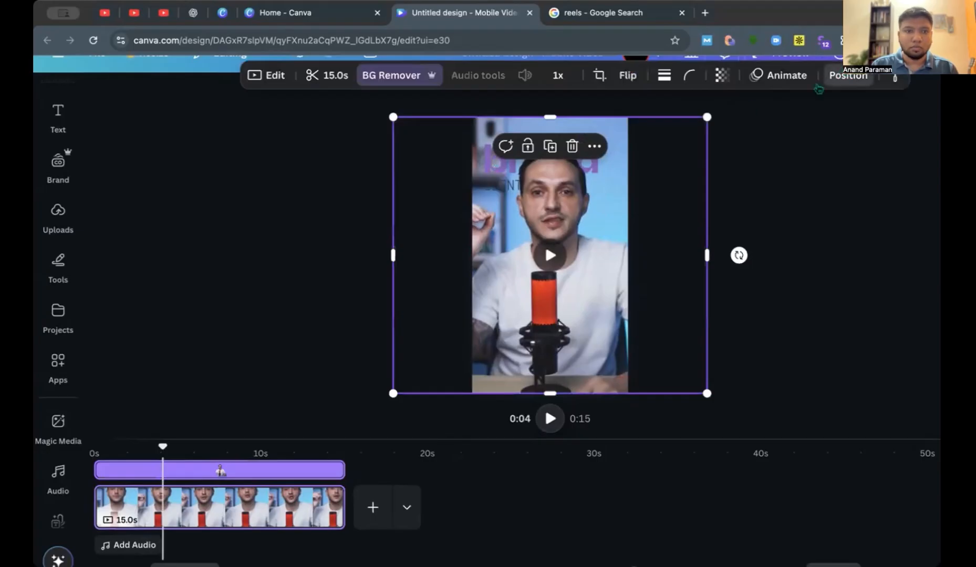
left_click(848, 75)
left_click(259, 291)
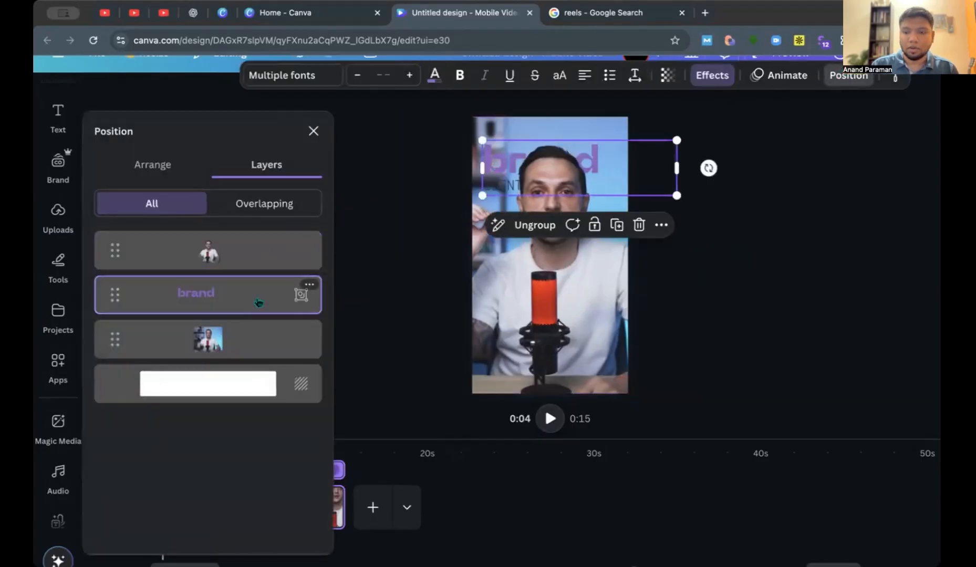
key("Delete")
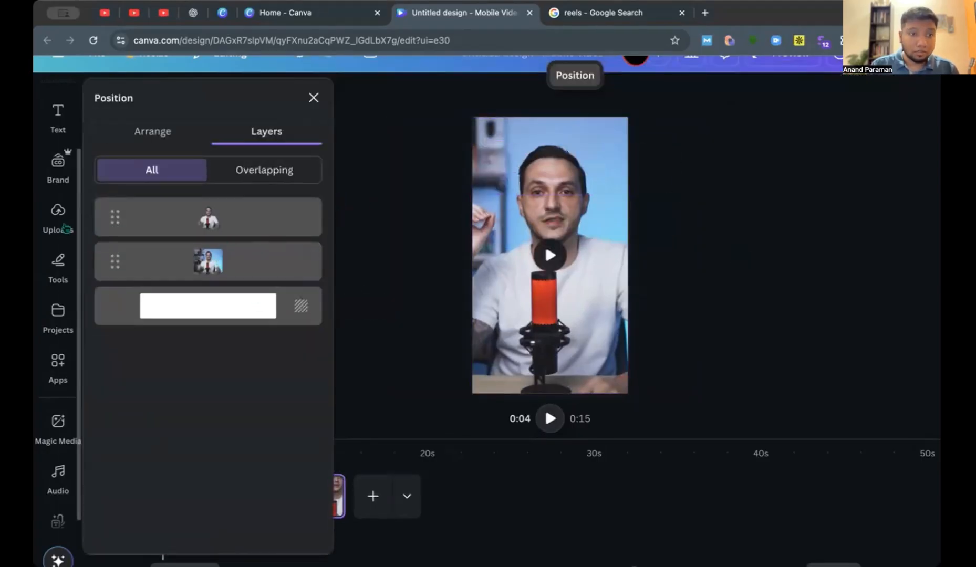
Add the 15-second podcast video of the woman with headphones from the "podcast" video results to the reel.
scroll(58, 174, "up", 3)
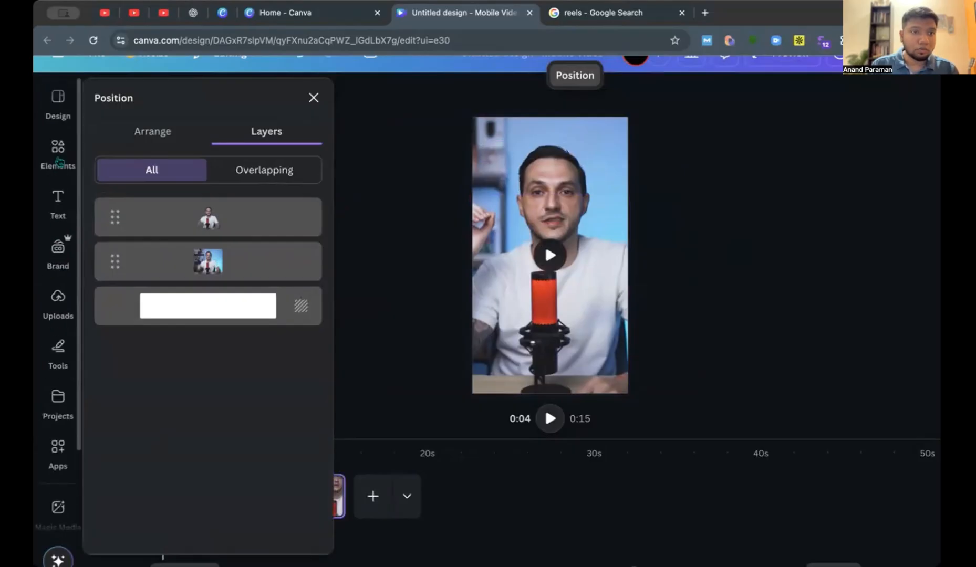
left_click(58, 152)
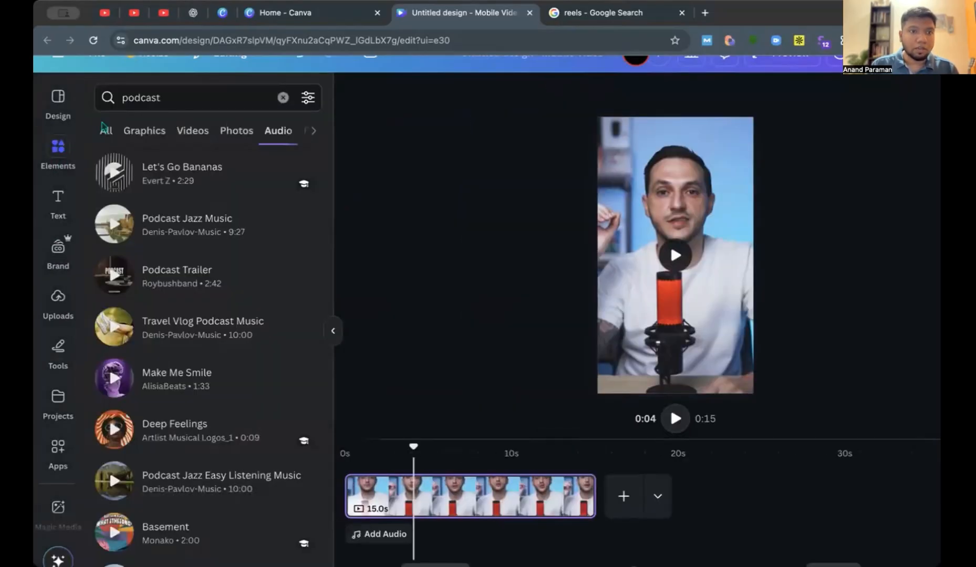
left_click(202, 130)
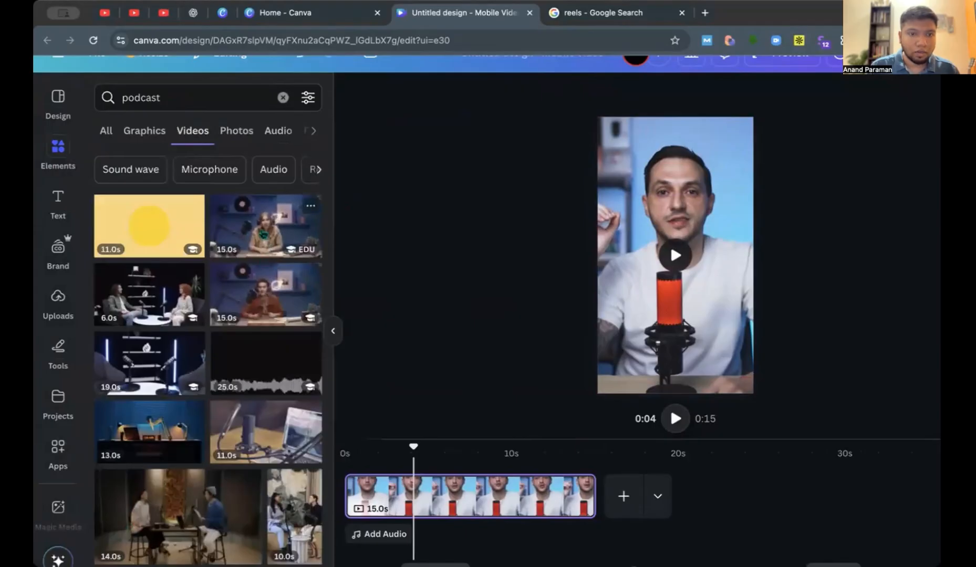
left_click(262, 235)
Place the woman's video at the top of the reel and enlarge it to cover about the upper half of the frame.
left_click_drag(712, 259, 838, 277)
left_click_drag(668, 139, 583, 139)
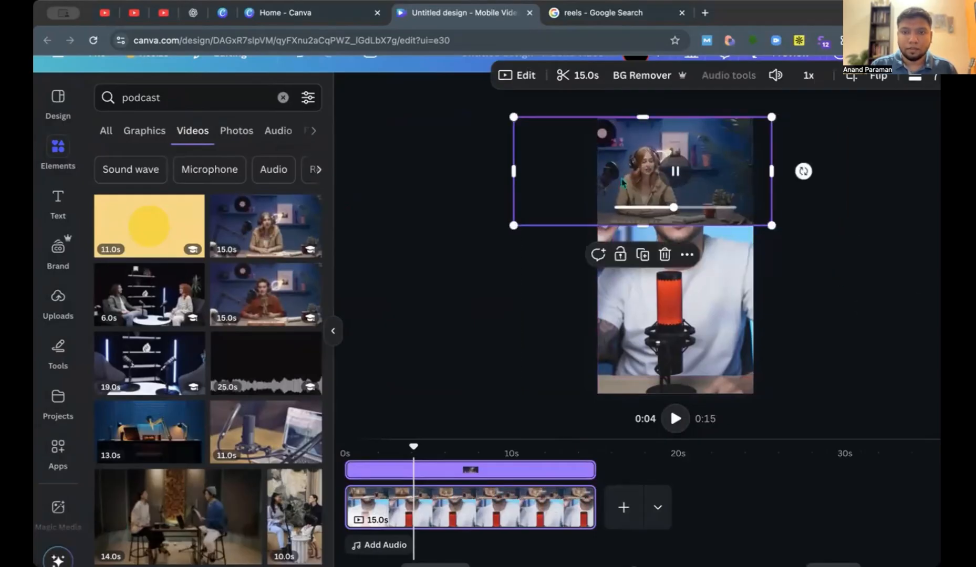
left_click_drag(771, 226, 823, 254)
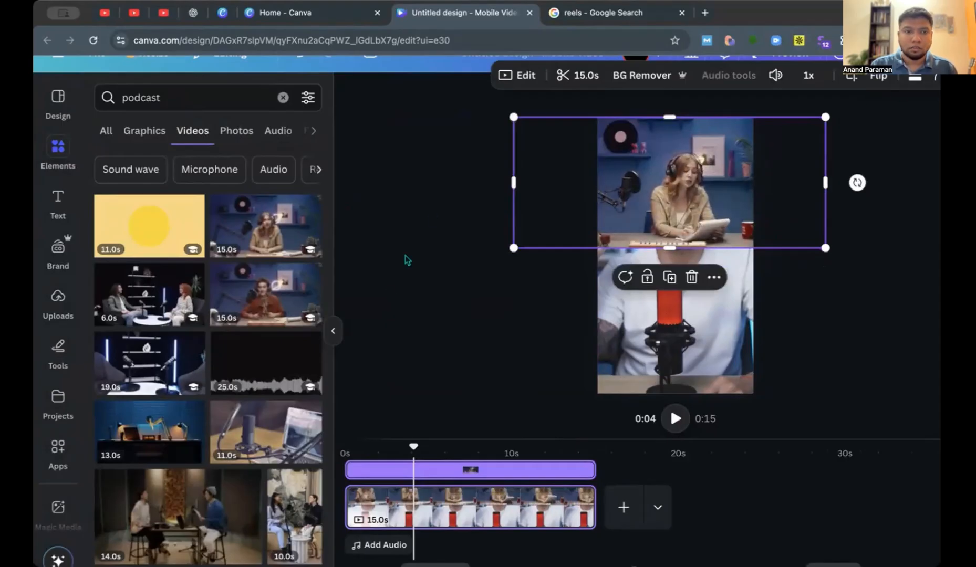
Move the woman's video layer beneath the background-removed clip and shift it sideways so she appears beside the man's head.
left_click(333, 334)
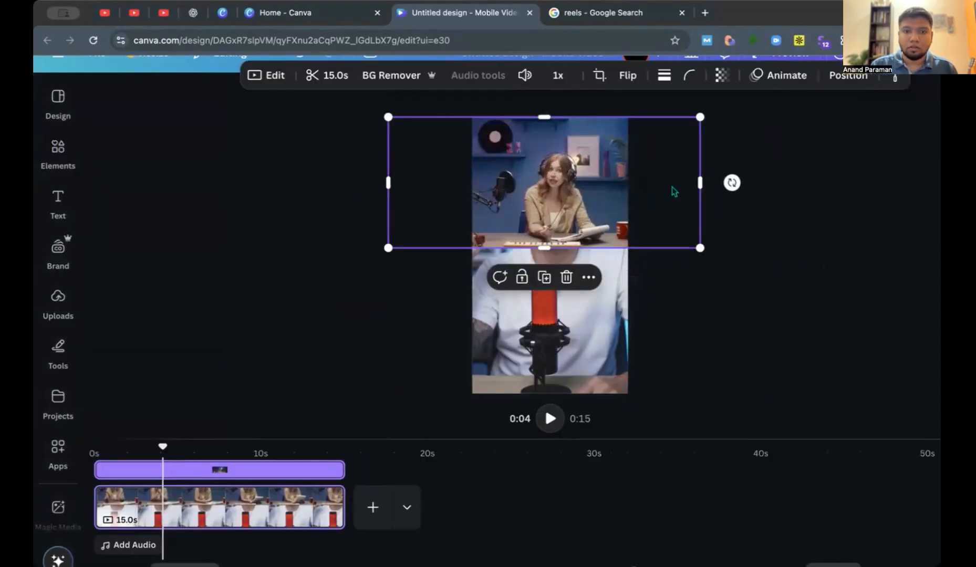
left_click(847, 79)
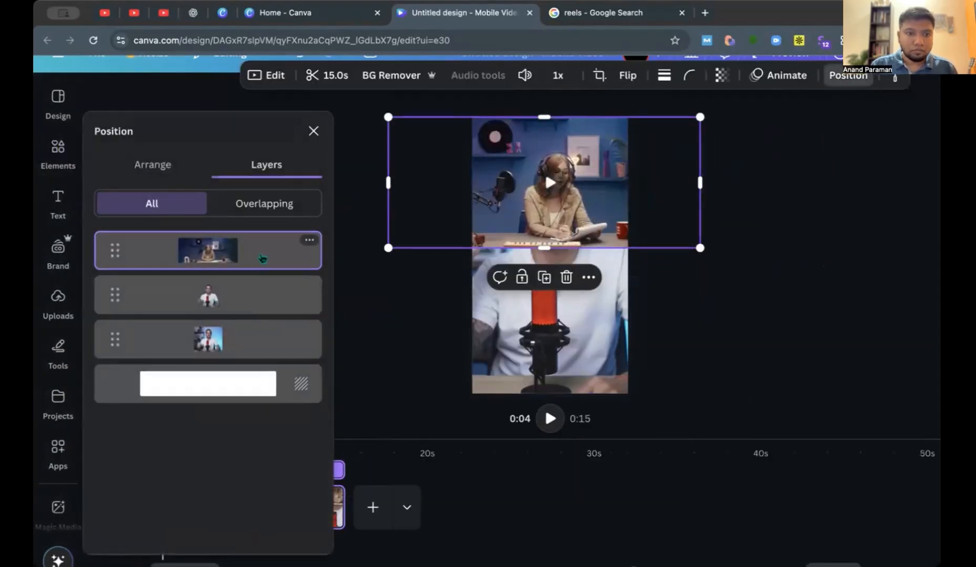
left_click_drag(262, 271, 257, 314)
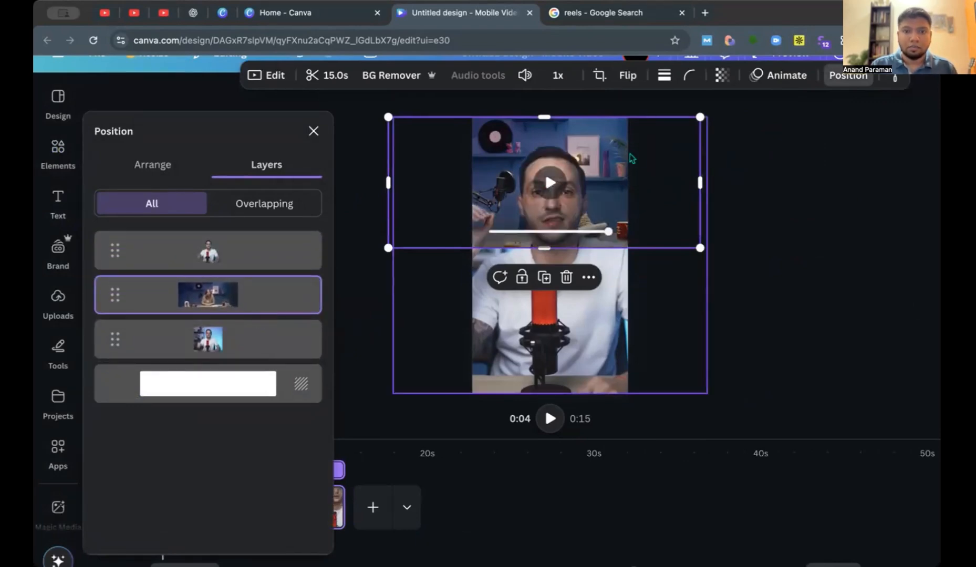
left_click_drag(636, 160, 665, 159)
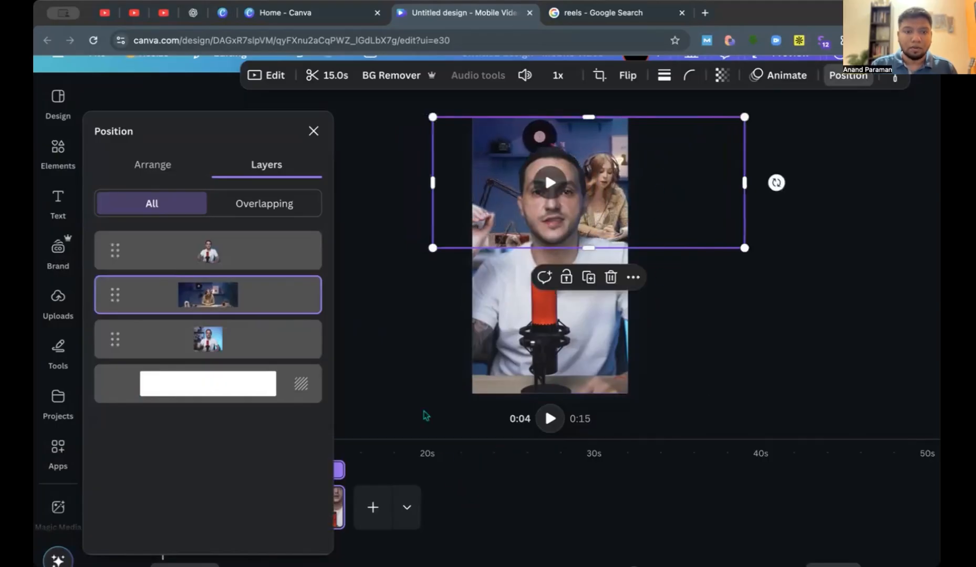
left_click(313, 131)
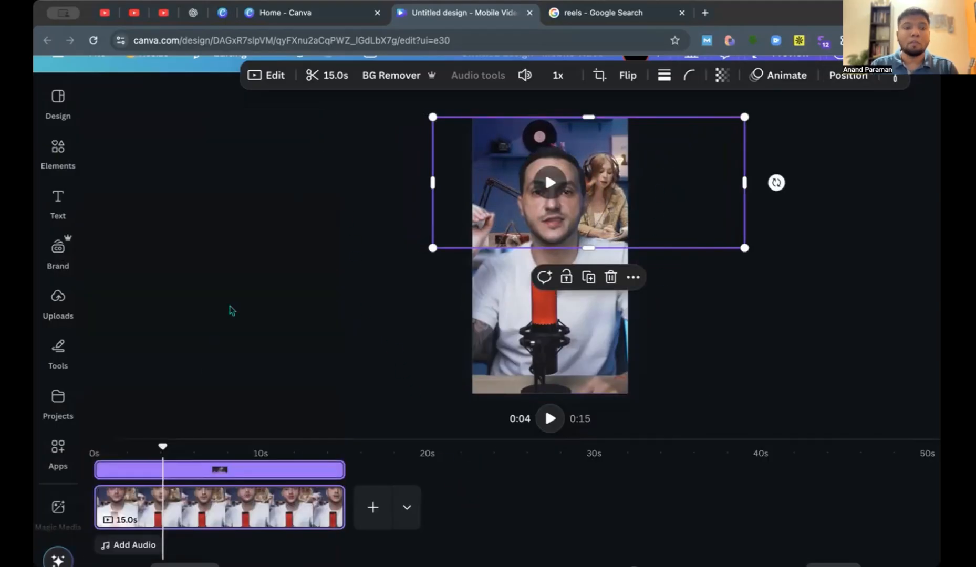
Play the layered reel from the start and return the playhead to the beginning.
left_click_drag(162, 447, 83, 448)
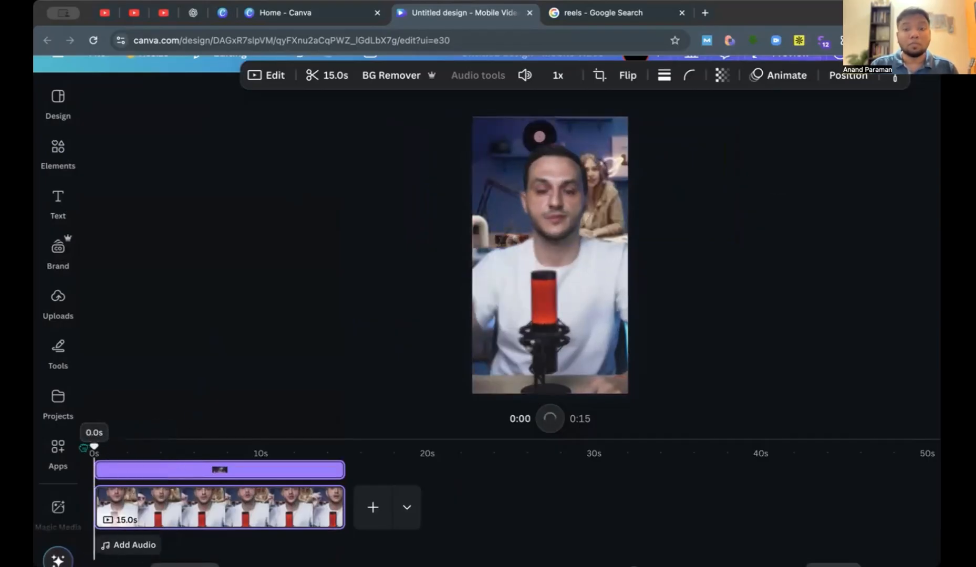
key("space")
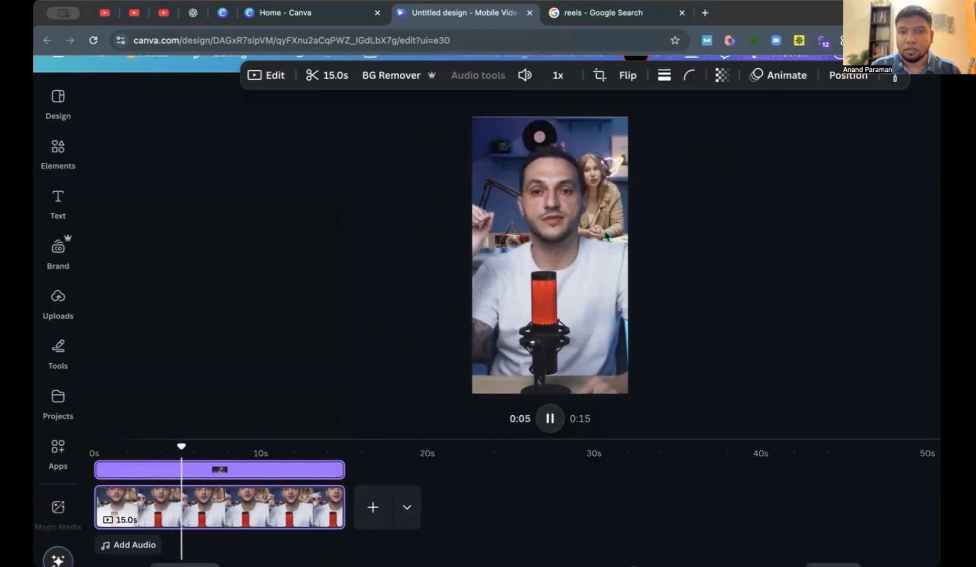
left_click(549, 418)
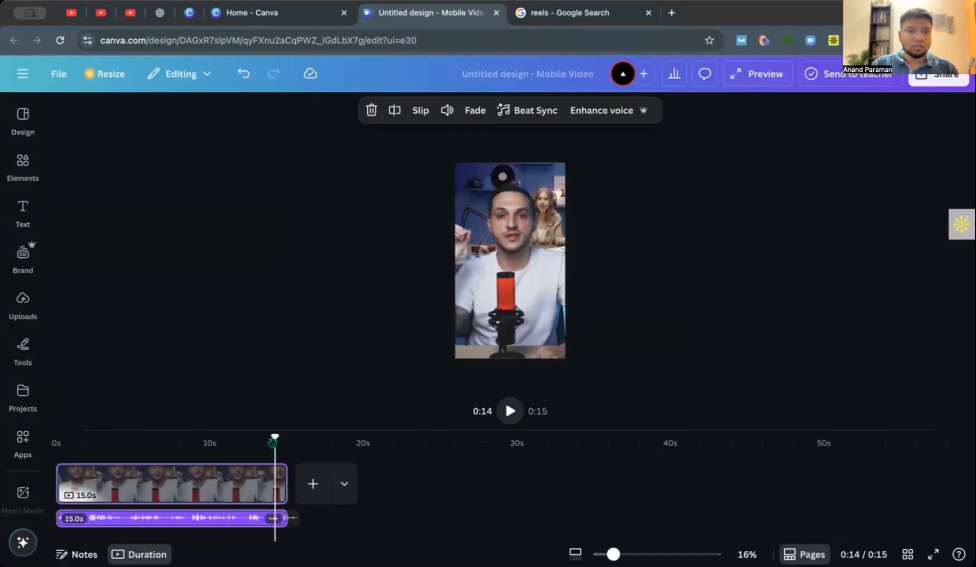
left_click_drag(273, 442, 66, 423)
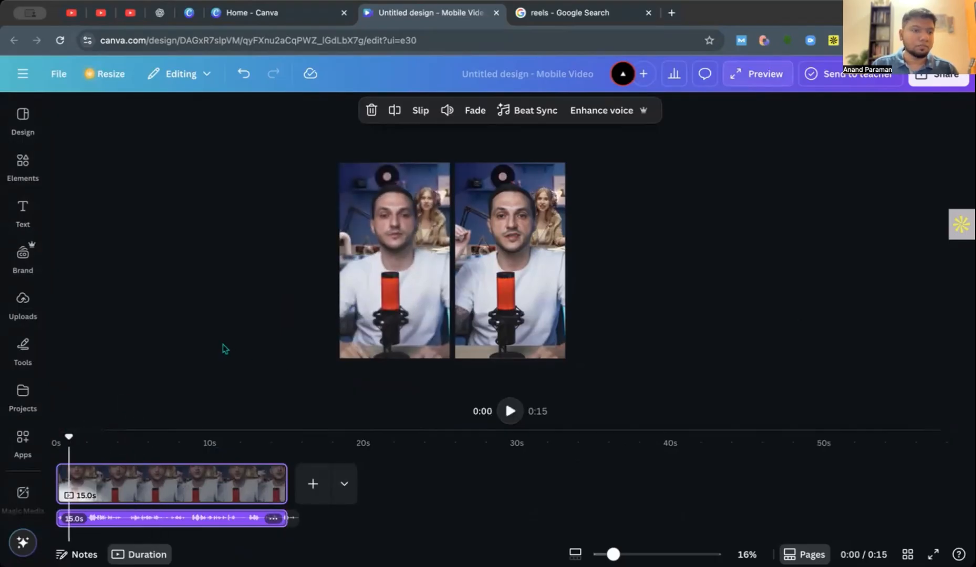
Open Magic Media to view its image generation options.
scroll(32, 368, "down", 2)
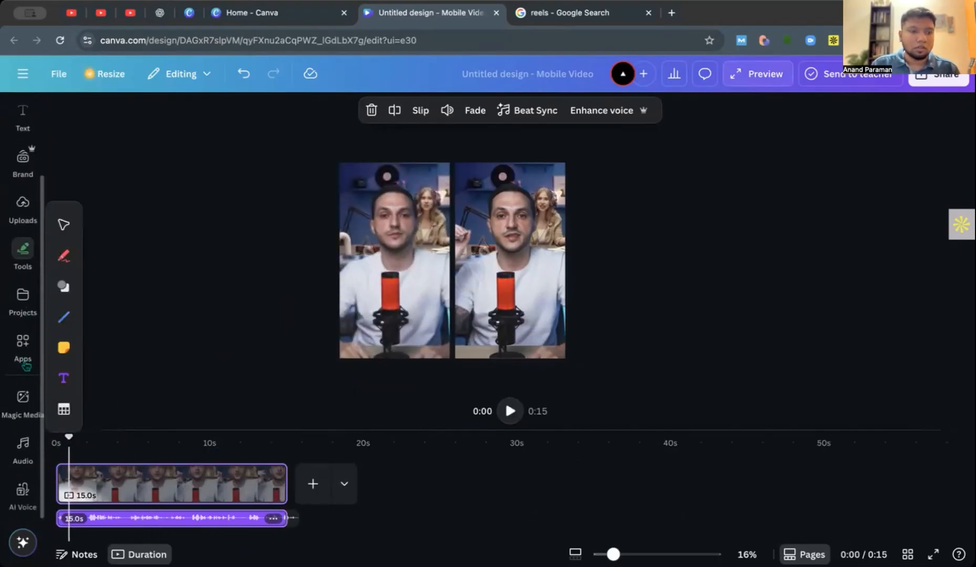
left_click(22, 344)
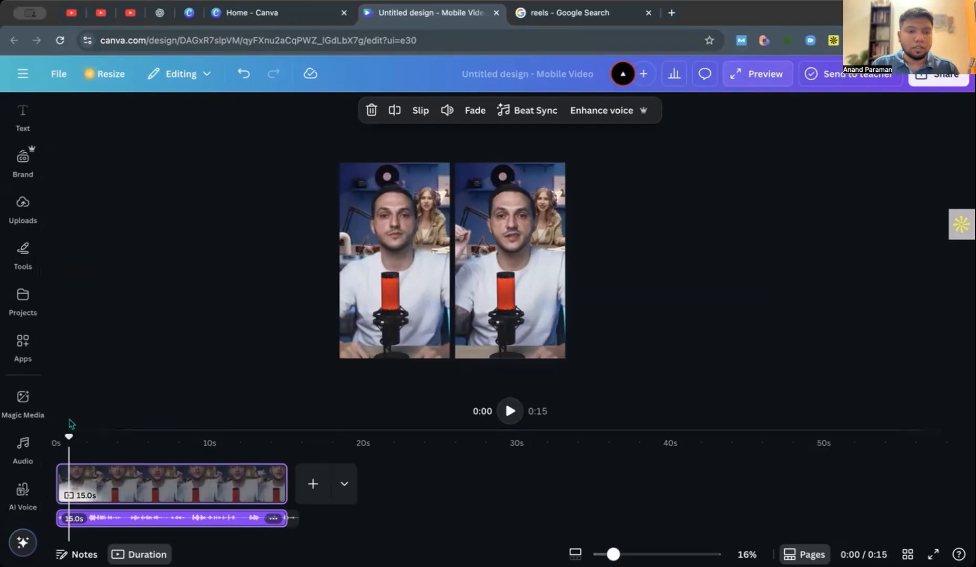
mouse_move(30, 411)
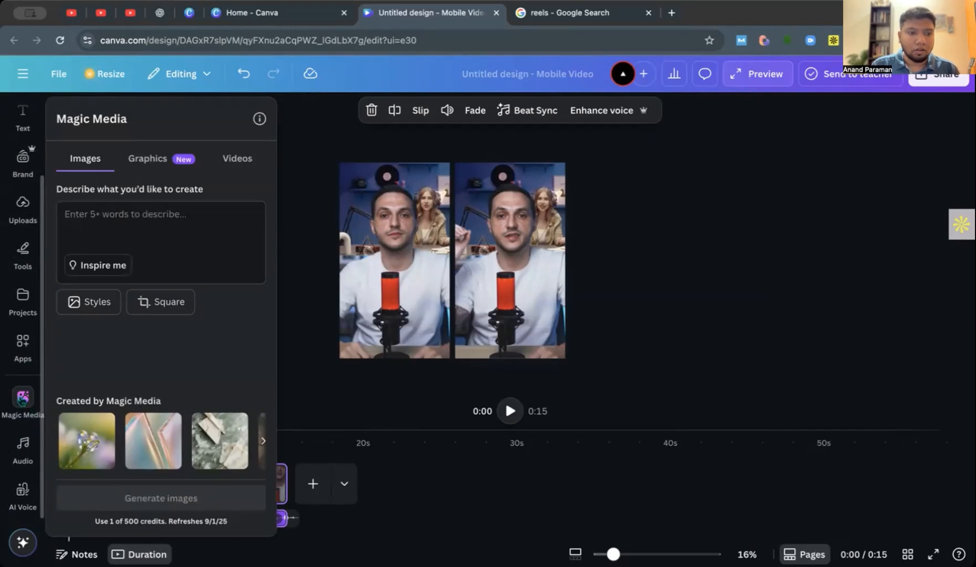
mouse_move(27, 344)
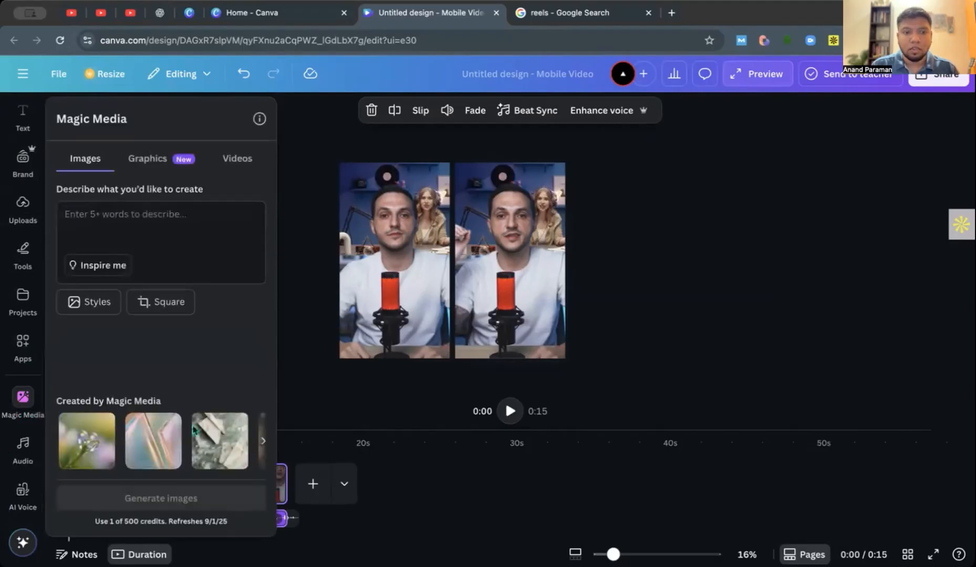
Look through Magic Media's options for generating images, graphics and videos, ending on the image options.
left_click(22, 406)
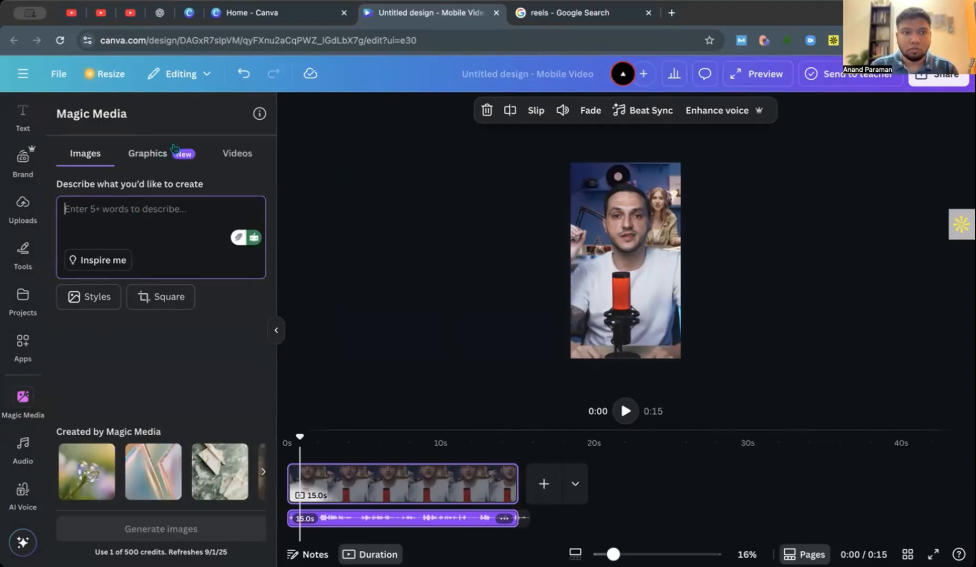
left_click(155, 154)
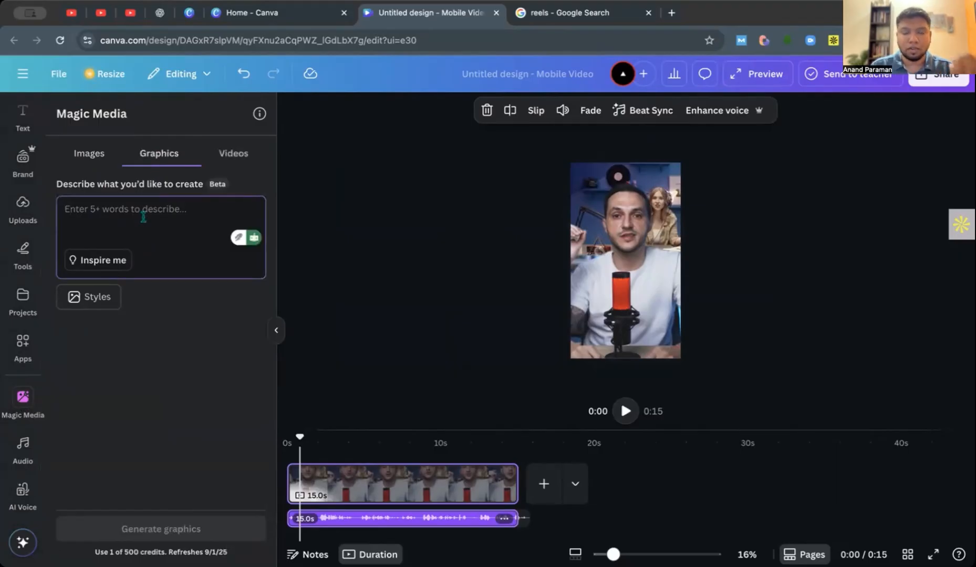
left_click(233, 154)
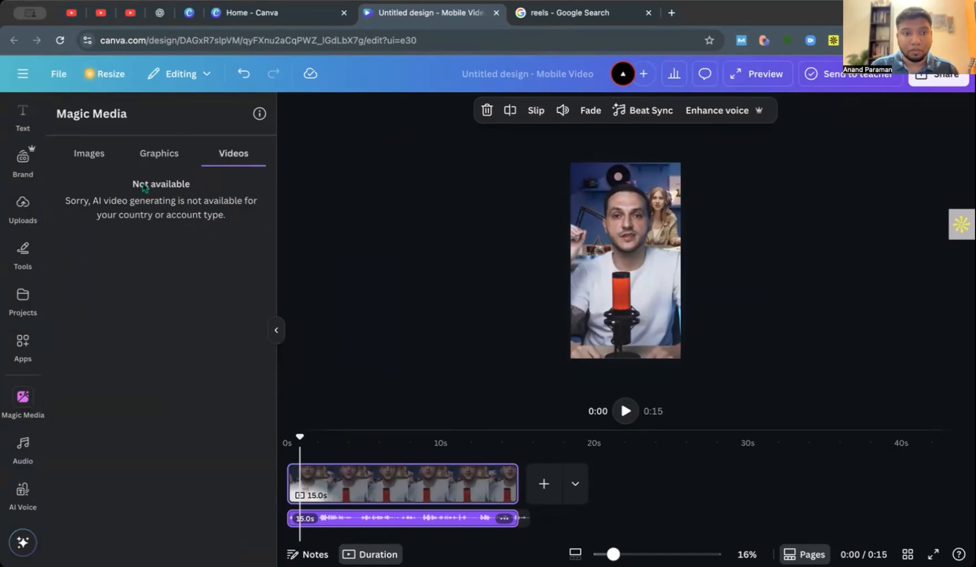
left_click(101, 159)
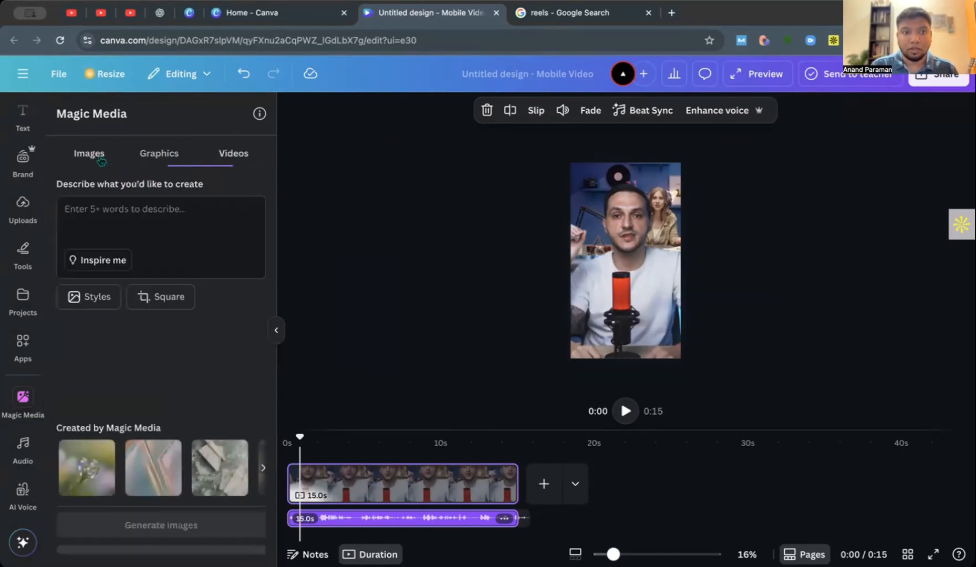
Generate Magic Media graphics from the prompt "cat" and images from the prompt "real cat".
left_click(155, 159)
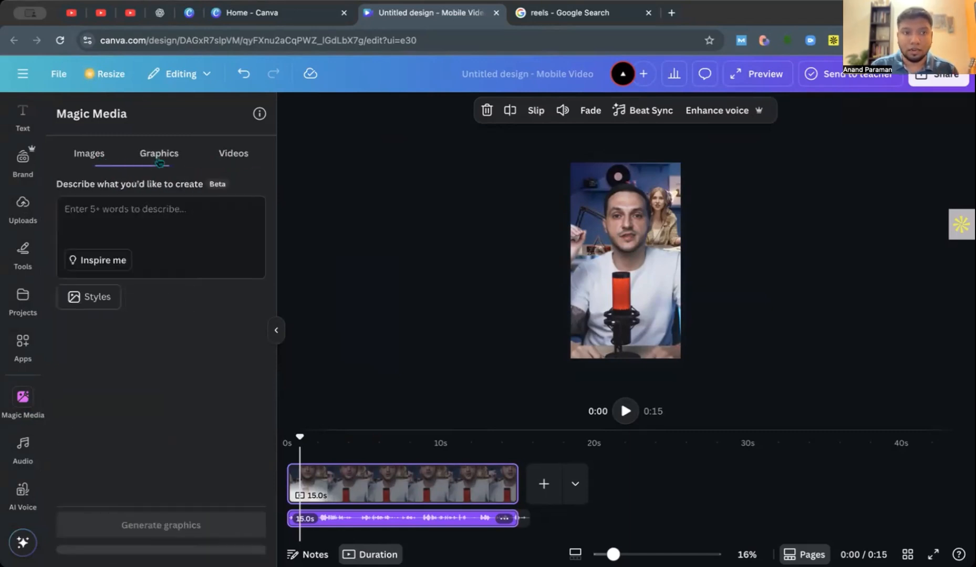
left_click(134, 227)
type("cat")
key("Return")
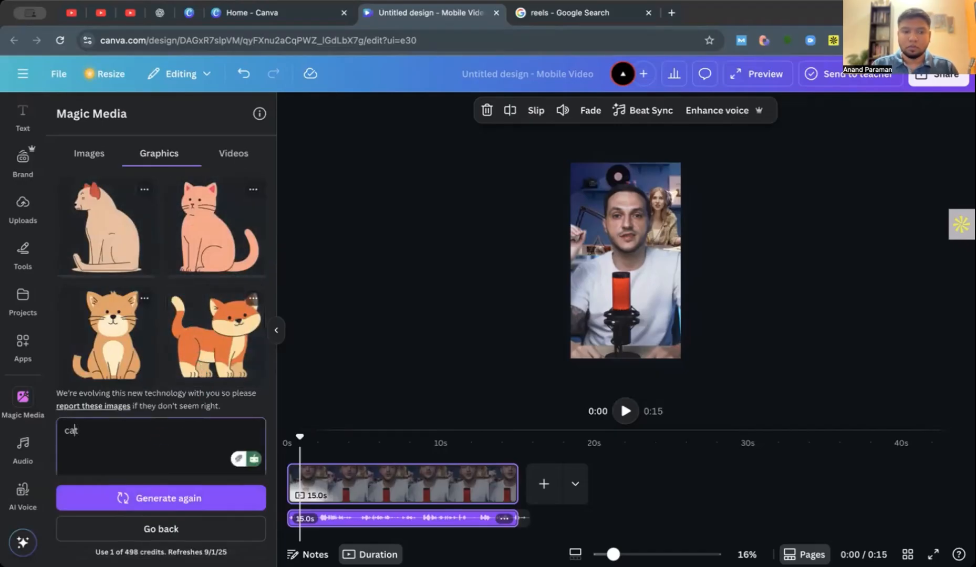
key("Return")
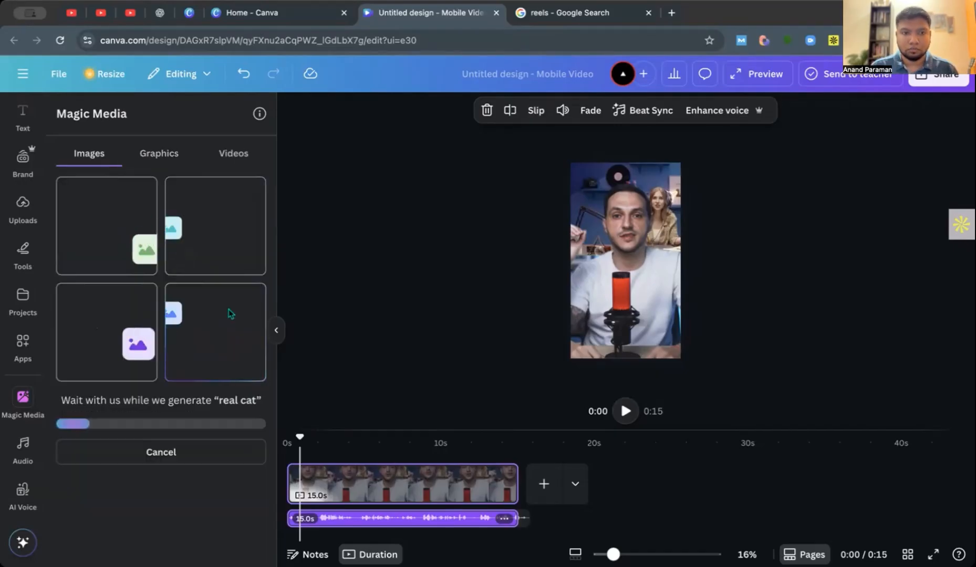
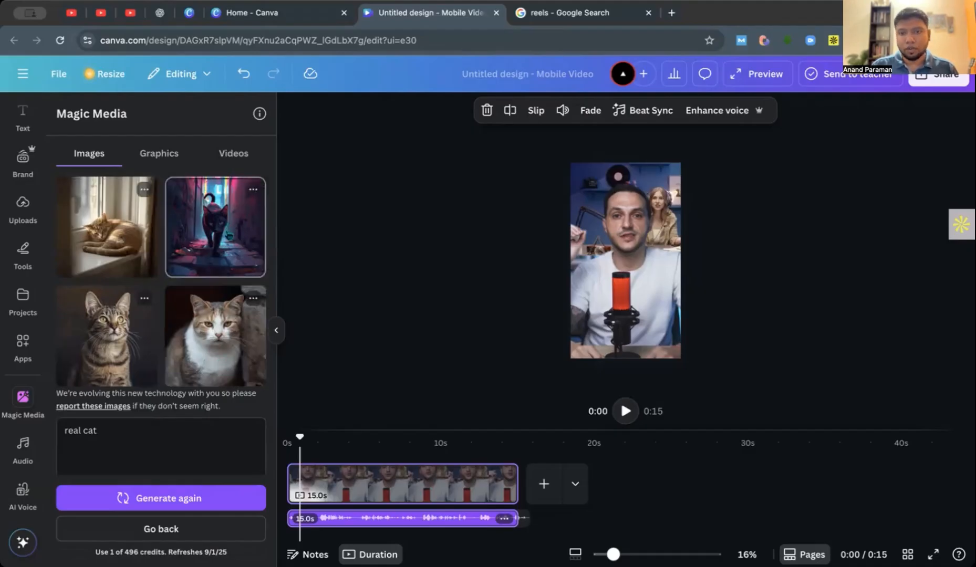
Add the generated neon-alley black cat image to the reel with its background removed, enlarge it and place it at the bottom centre.
left_click(230, 236)
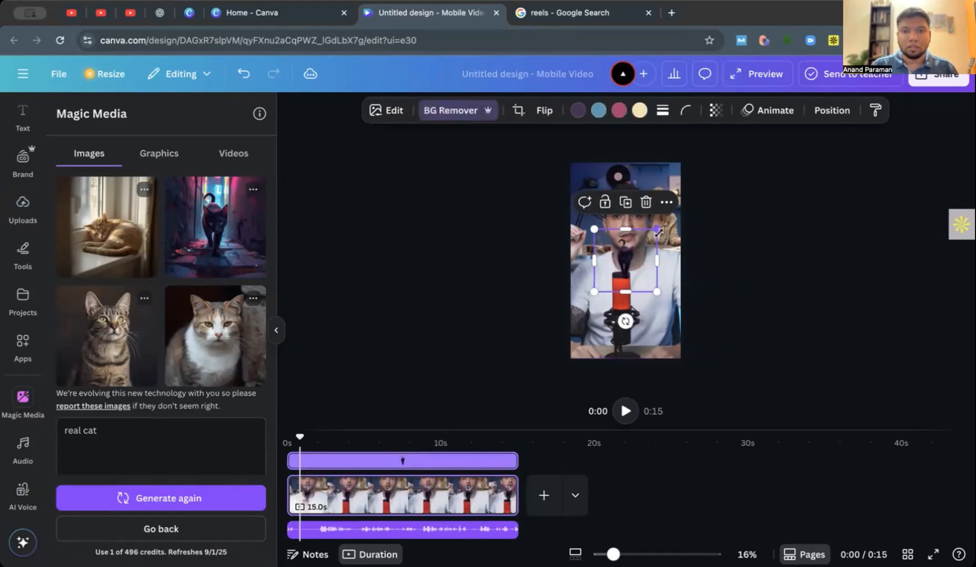
left_click_drag(659, 230, 772, 100)
left_click_drag(699, 251, 642, 359)
left_click(738, 177)
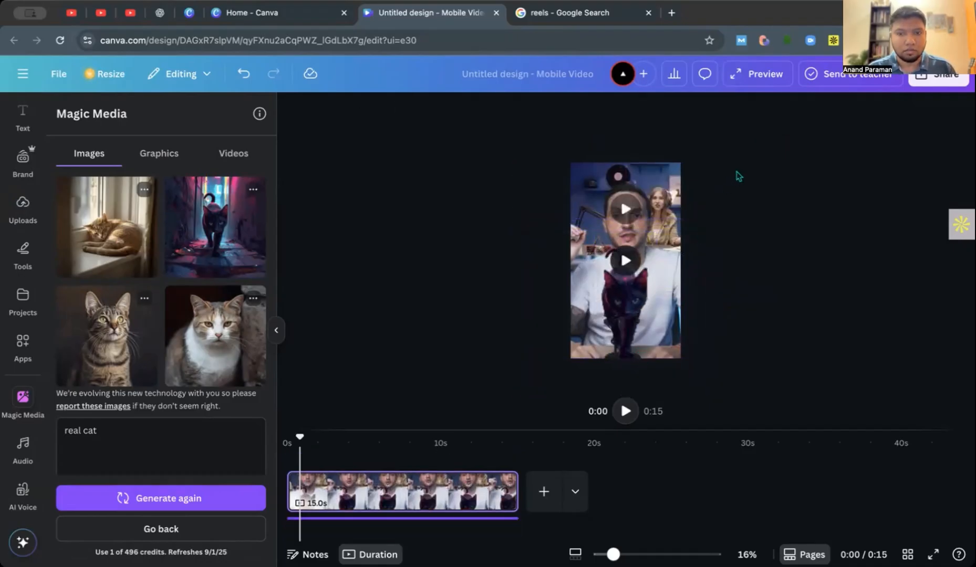
Show the "podcast" graphics in Elements and add the black sound wave graphic across the middle of the reel.
left_click(276, 331)
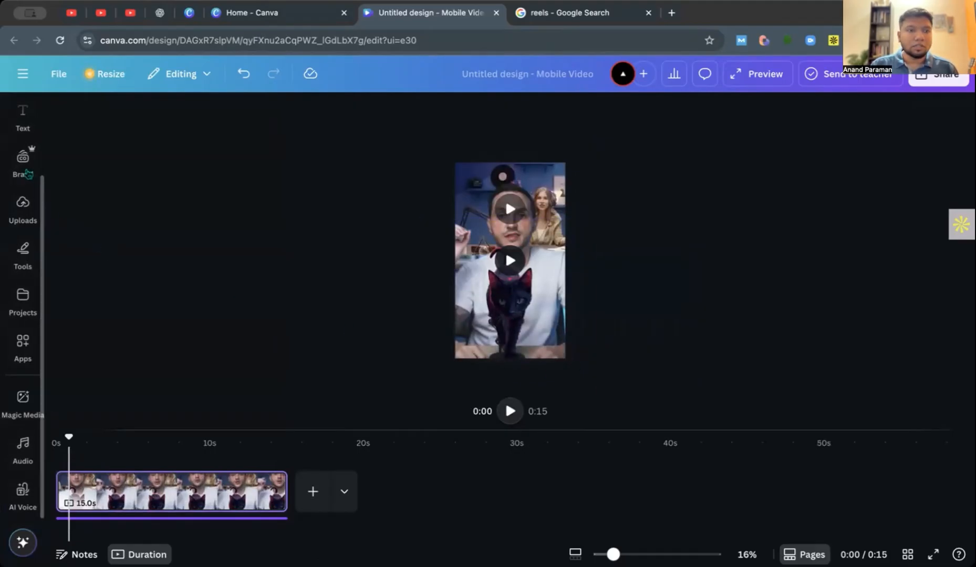
scroll(26, 172, "up", 2)
left_click(26, 172)
left_click(23, 208)
left_click(23, 166)
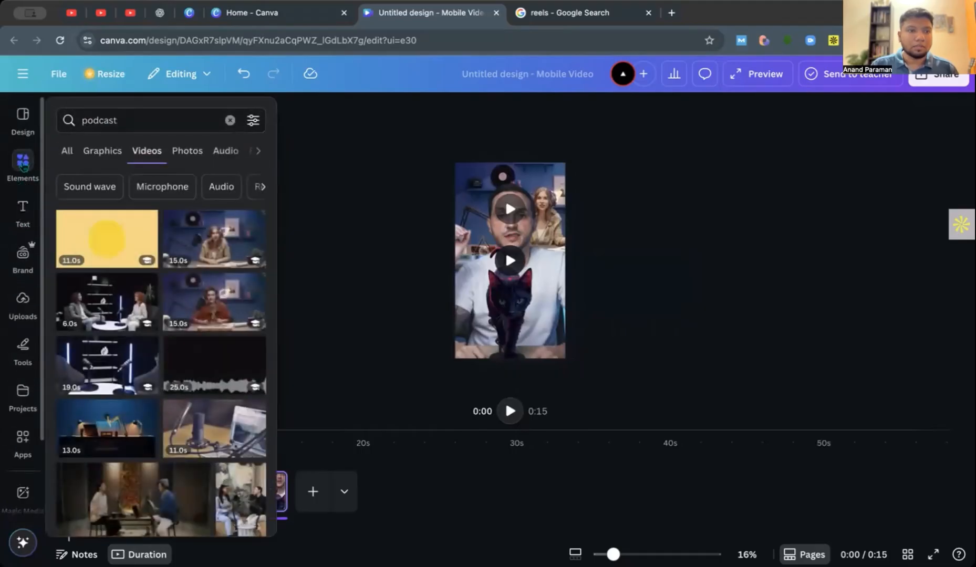
left_click(102, 145)
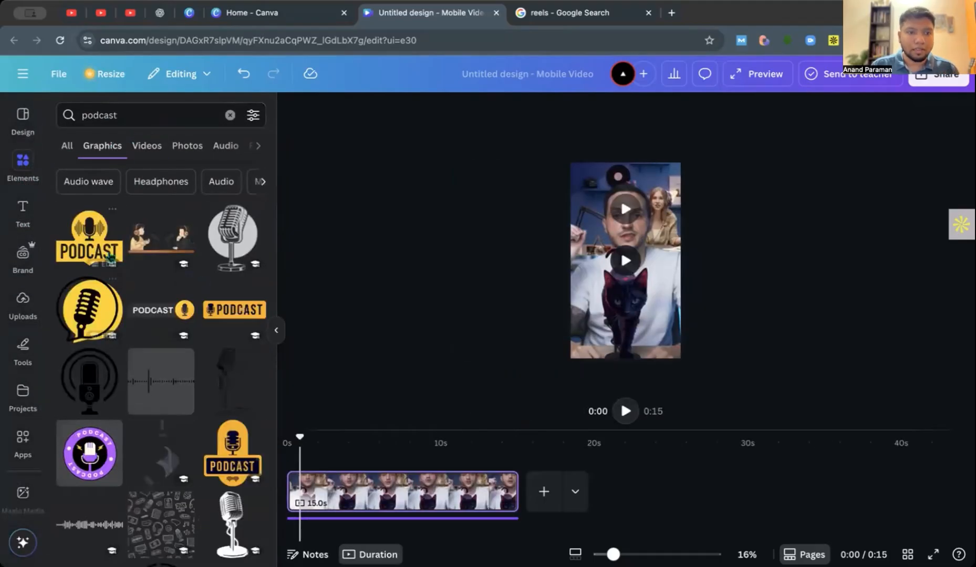
left_click(164, 404)
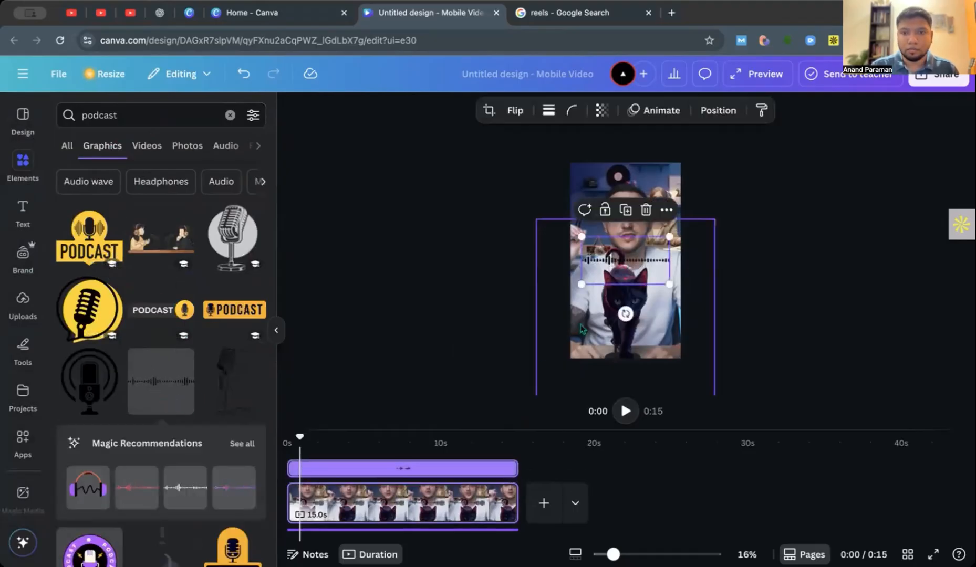
left_click_drag(647, 278, 648, 246)
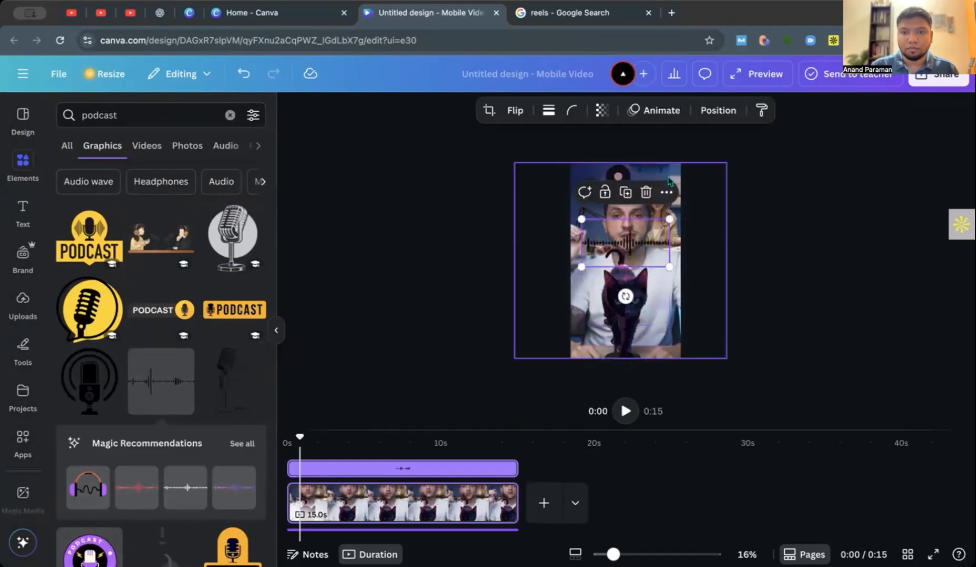
Delete the foreground cutout of the man and the clip of the woman from the reel.
left_click(697, 216)
left_click_drag(685, 211, 646, 216)
key("Delete")
left_click(670, 191)
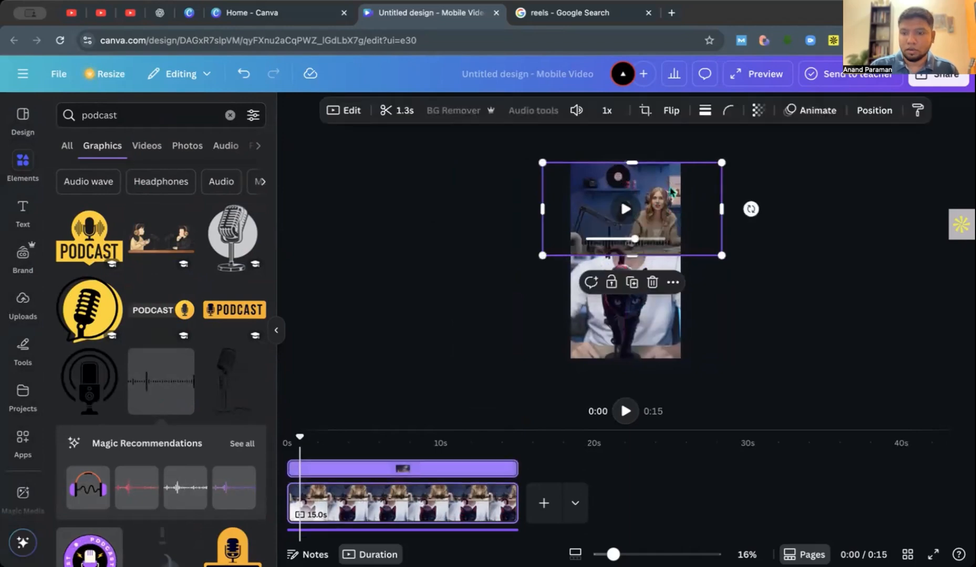
key("Delete")
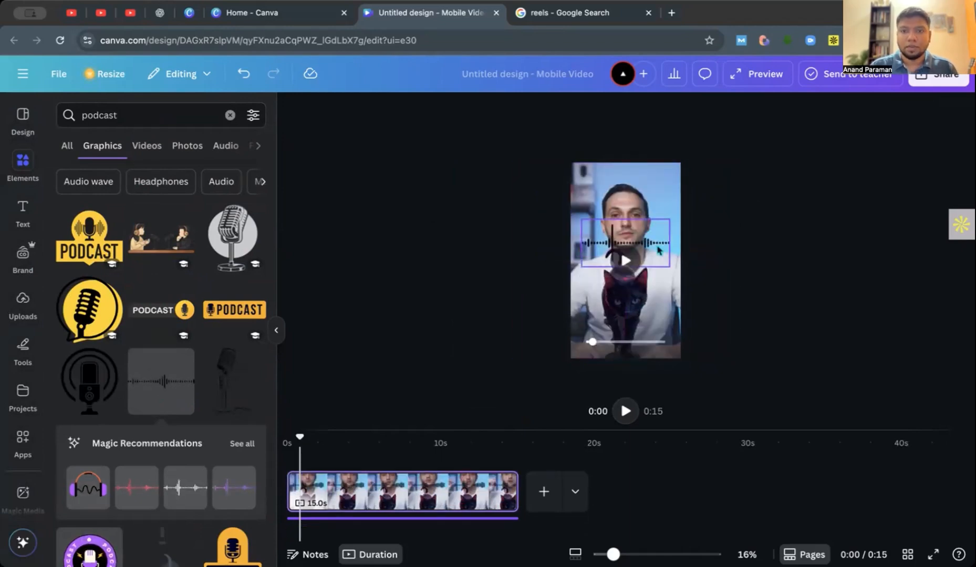
Move the sound wave graphic above the man's head, flush with the reel's right edge.
left_click(657, 237)
left_click_drag(657, 237, 652, 177)
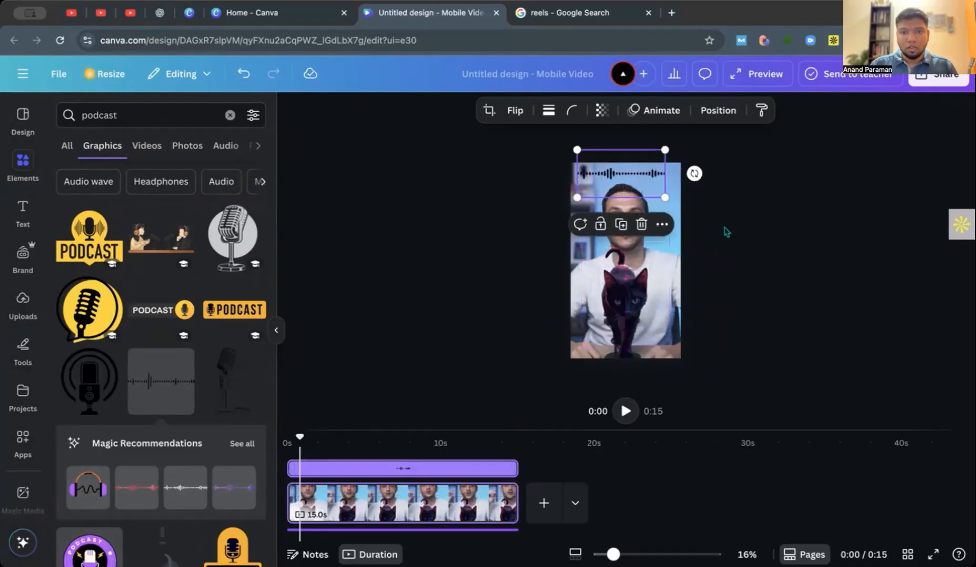
left_click(724, 228)
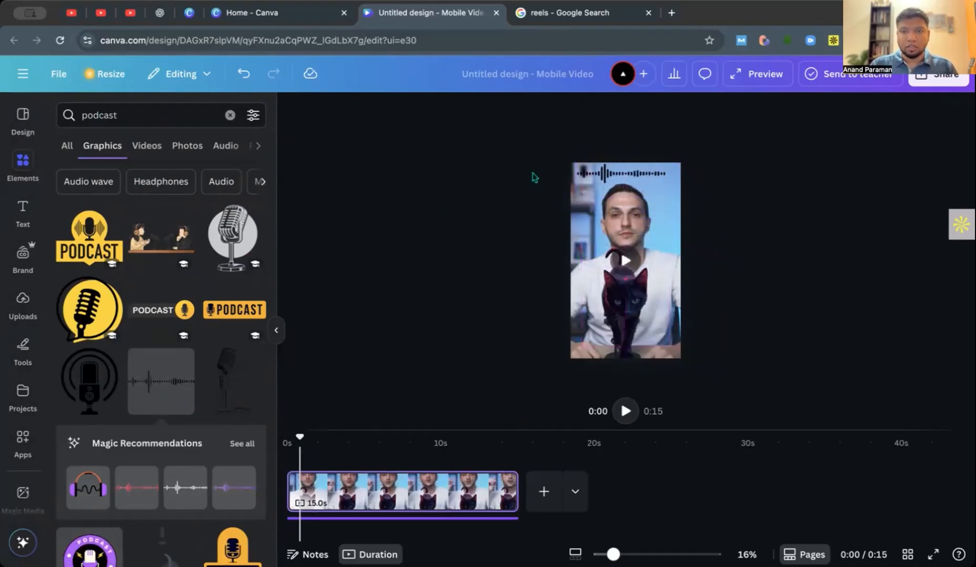
left_click_drag(588, 173, 613, 173)
left_click(717, 216)
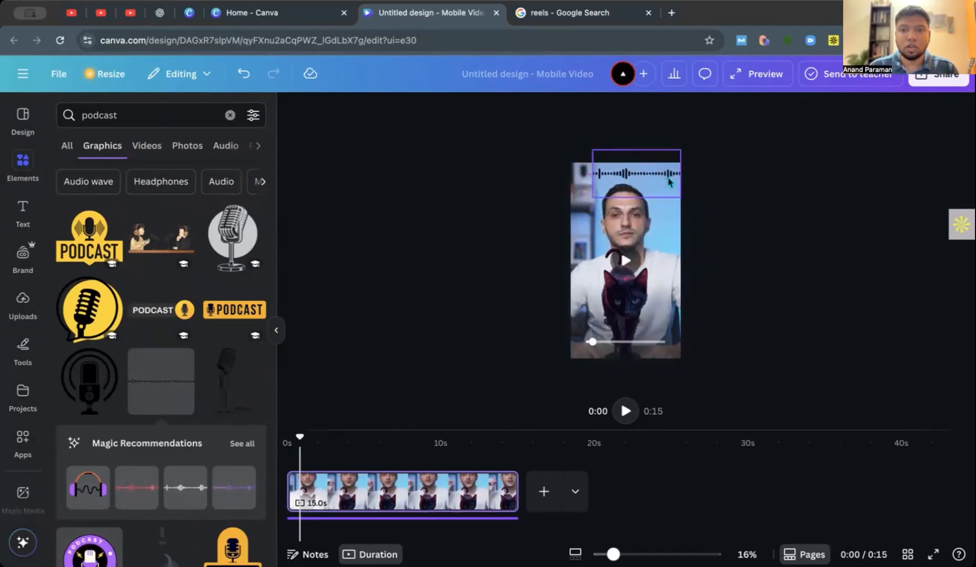
Delete the black cat image and the sound wave graphic from the reel.
left_click(640, 303)
left_click(646, 192)
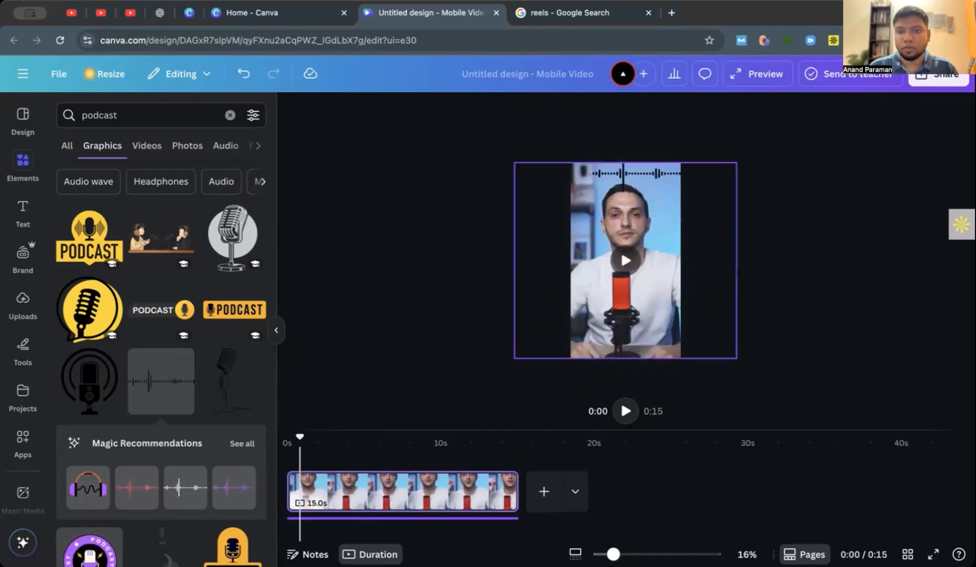
left_click(661, 188)
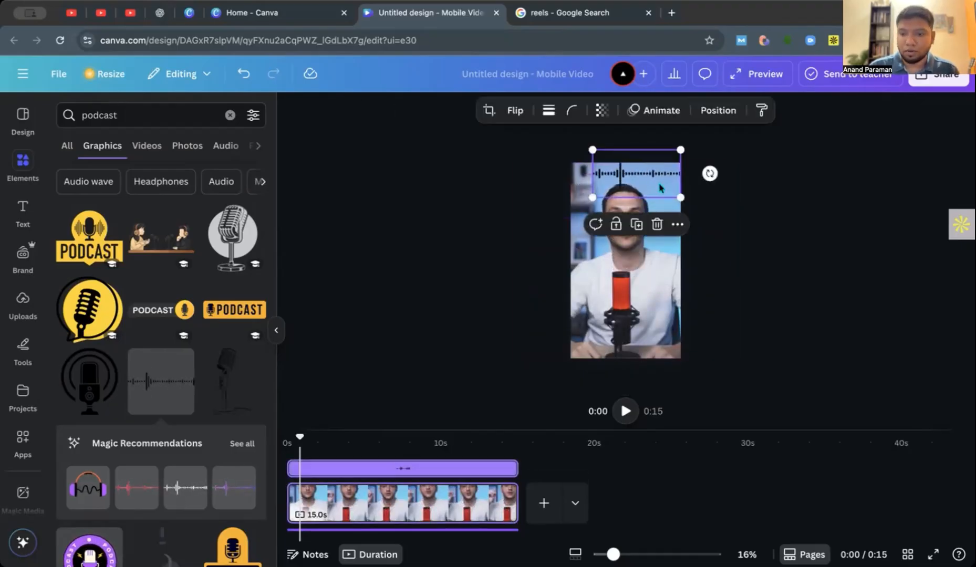
key("Delete")
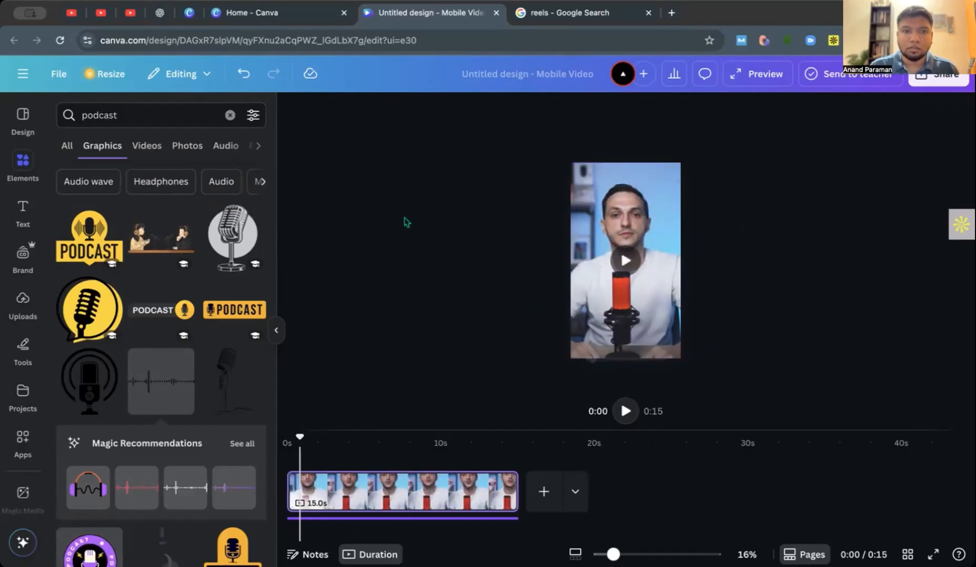
Try the grey microphone graphic on the reel at an enlarged size, and delete it.
left_click(233, 236)
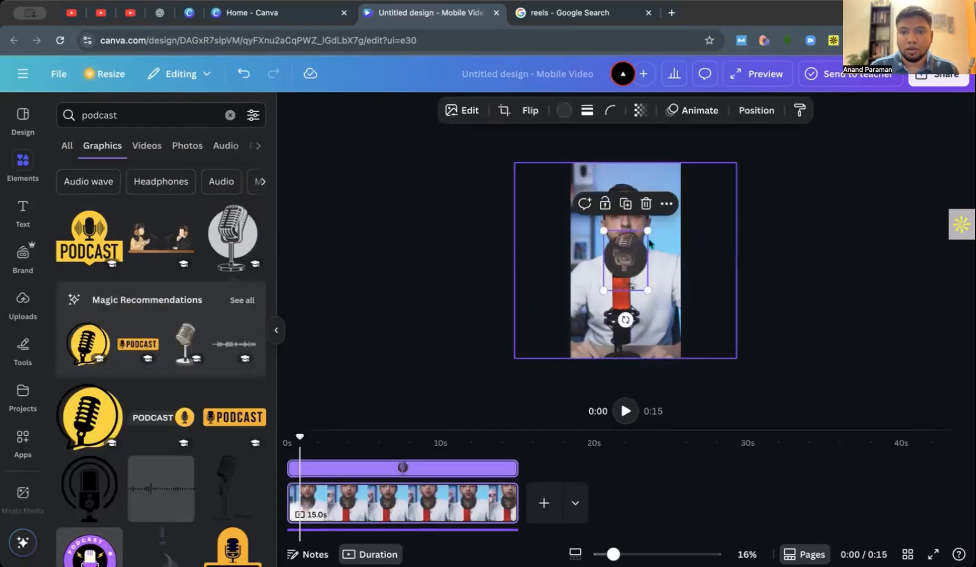
left_click_drag(647, 231, 704, 159)
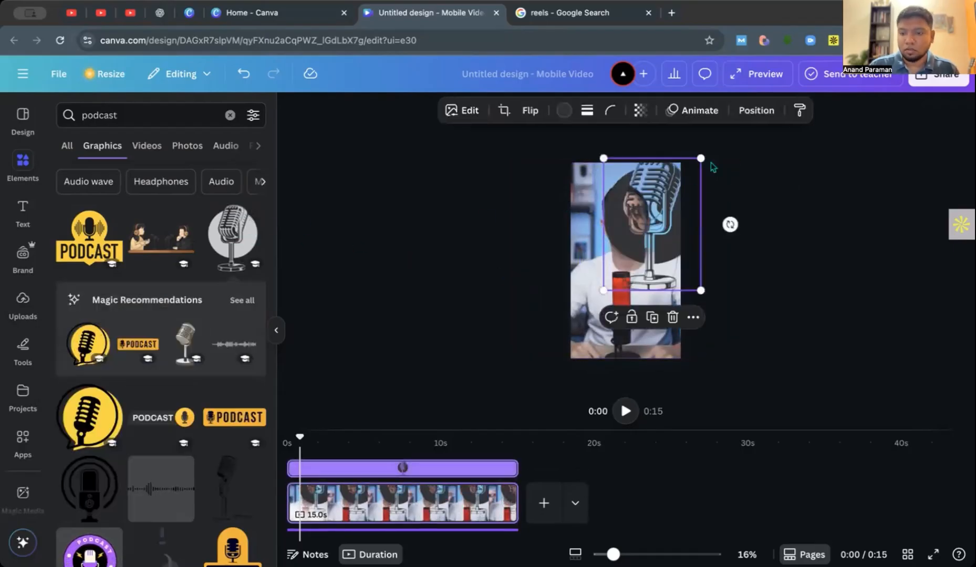
key("Delete")
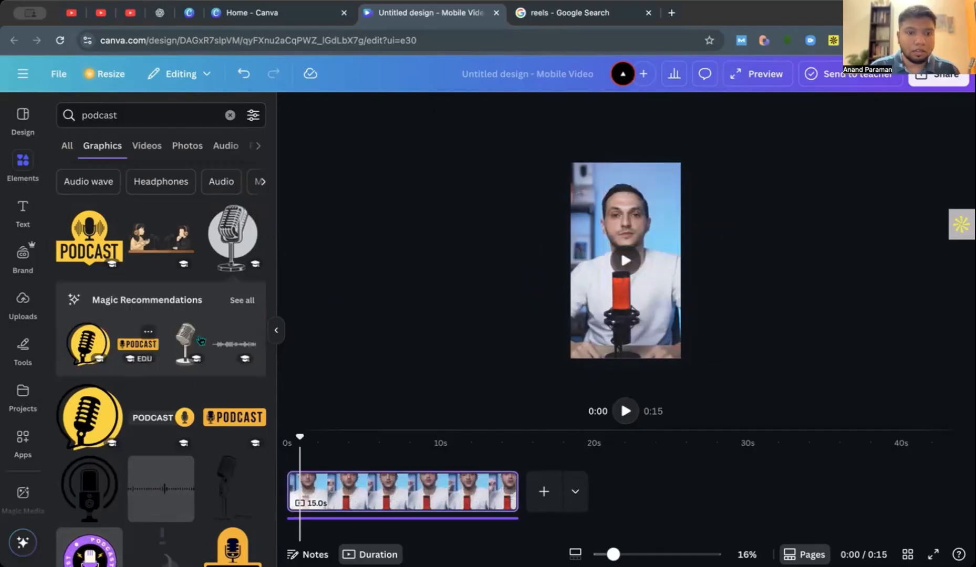
Try the round purple podcast badge as a small logo in the reel's top-right corner, and delete it.
scroll(218, 351, "down", 6)
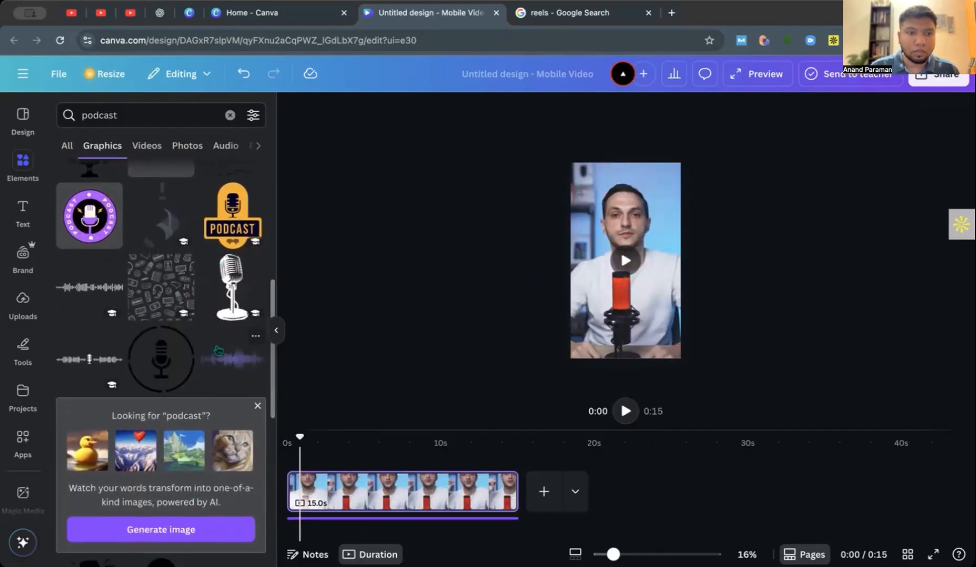
left_click(90, 215)
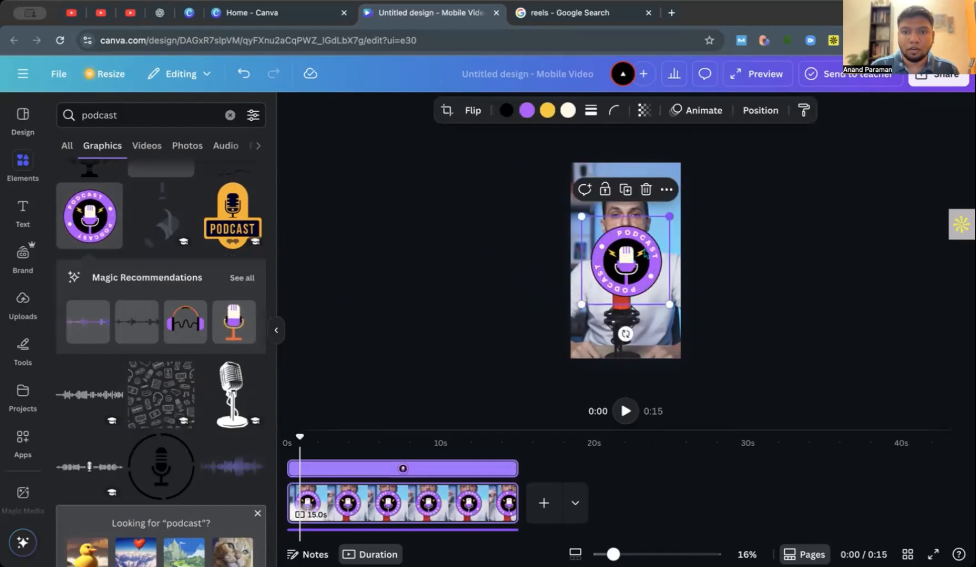
left_click_drag(615, 280, 666, 182)
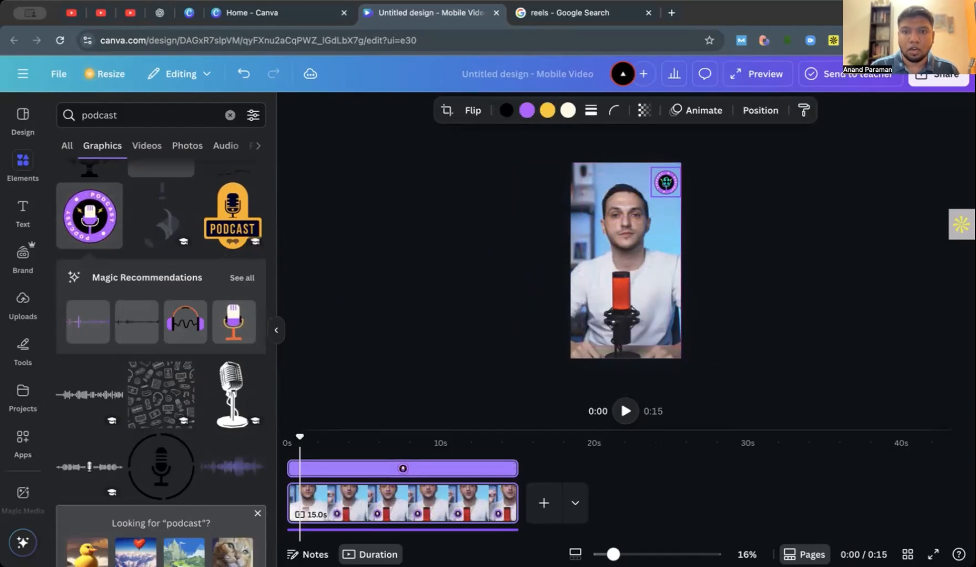
left_click(759, 202)
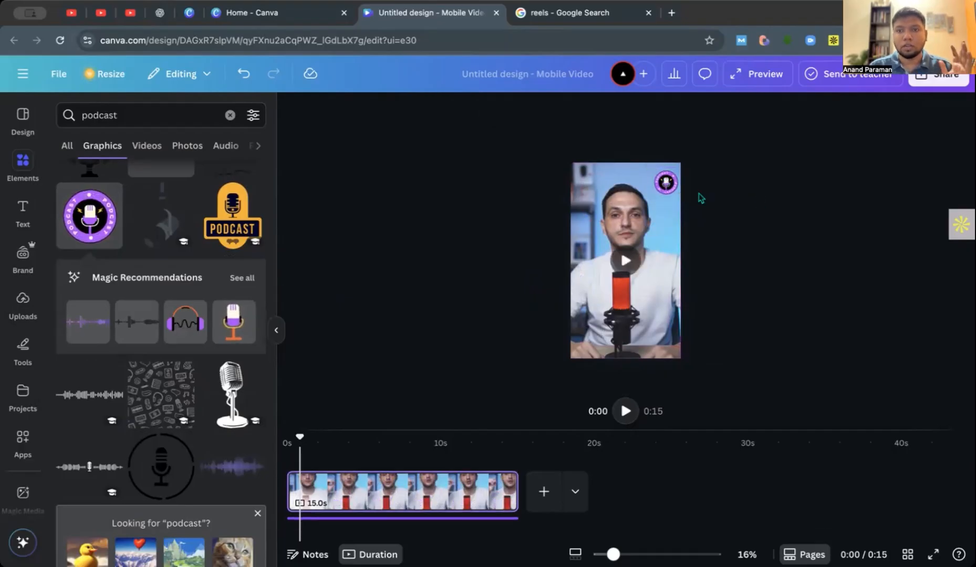
left_click(666, 182)
key("Delete")
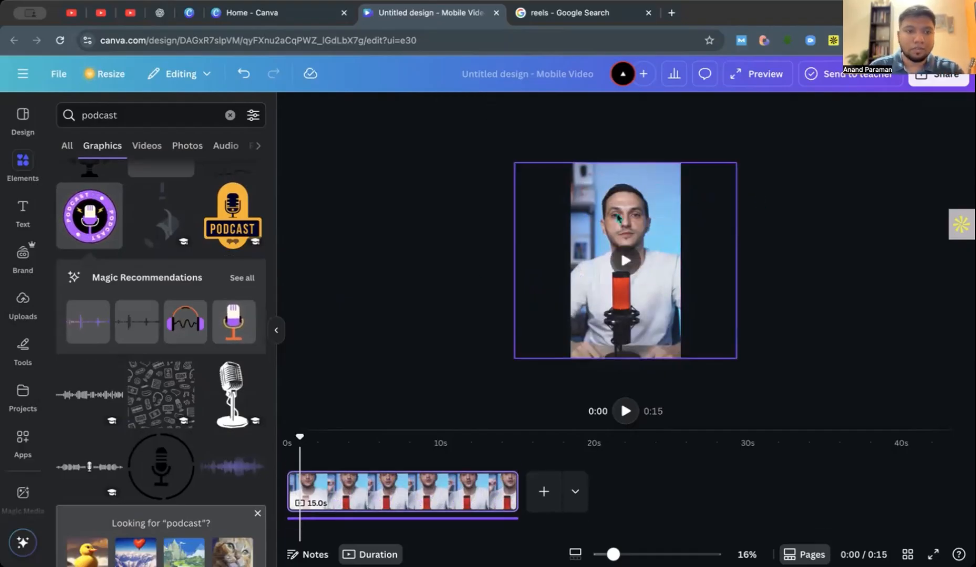
Try the black equalizer bars from the full Magic Recommendations list at the bottom of the reel, and delete them.
left_click(245, 279)
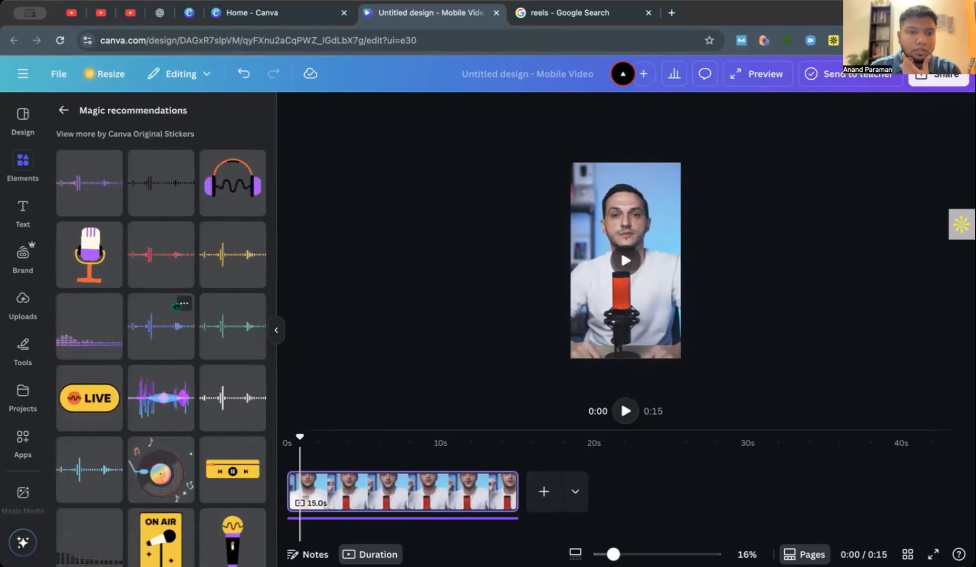
scroll(205, 370, "down", 5)
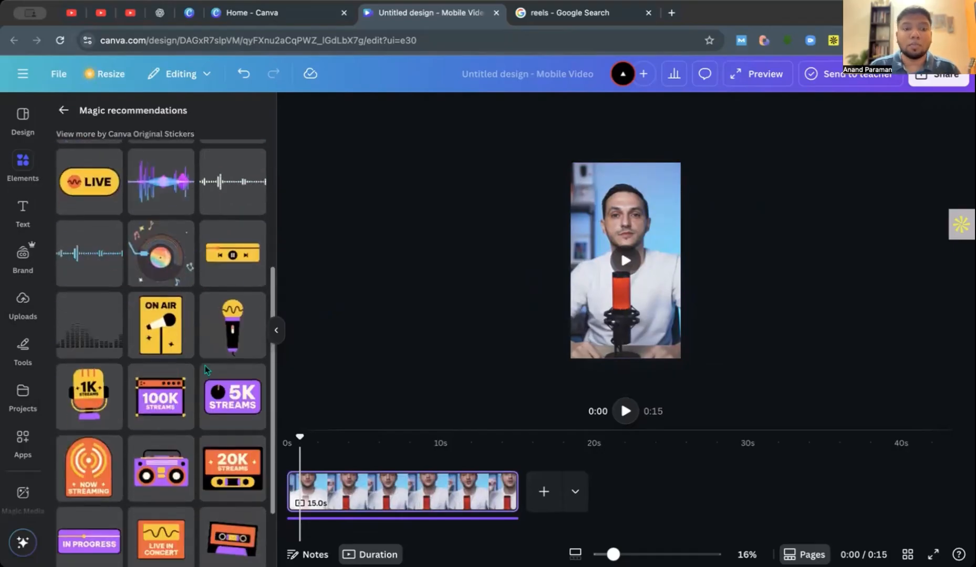
left_click(90, 239)
left_click_drag(669, 289, 682, 362)
left_click(706, 250)
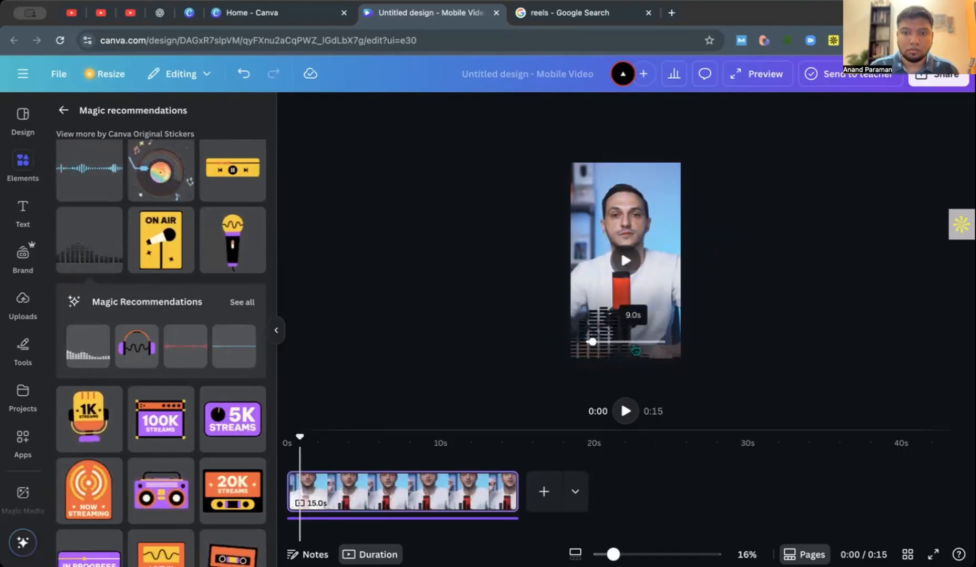
left_click(604, 323)
key("Delete")
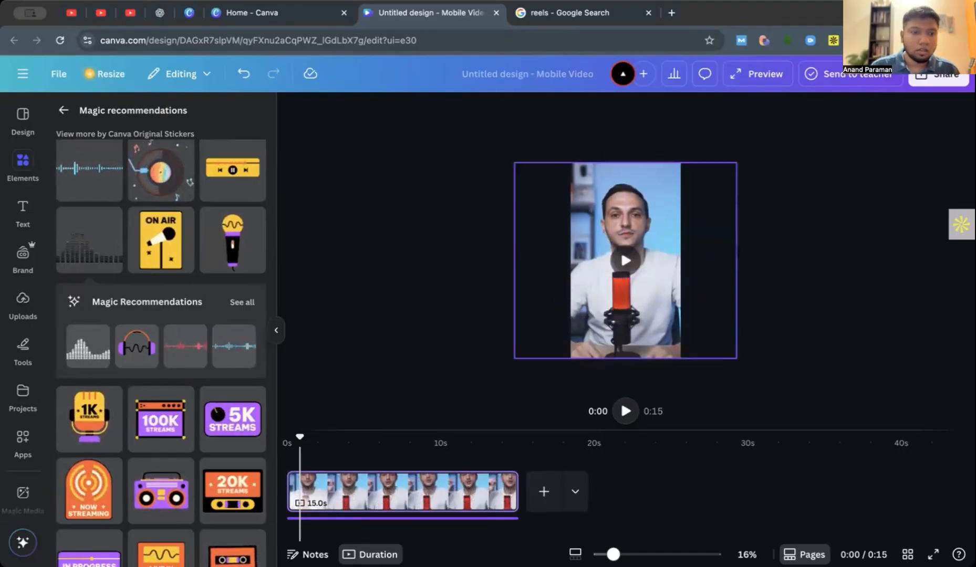
Look through the remaining recommended stickers and further "podcast" graphics.
scroll(168, 371, "down", 2)
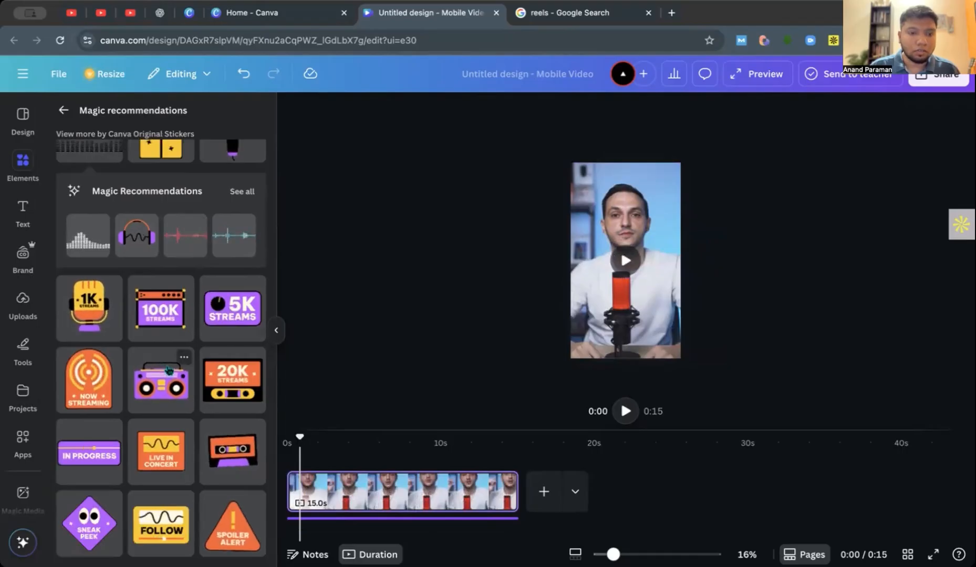
scroll(169, 370, "up", 8)
left_click(63, 110)
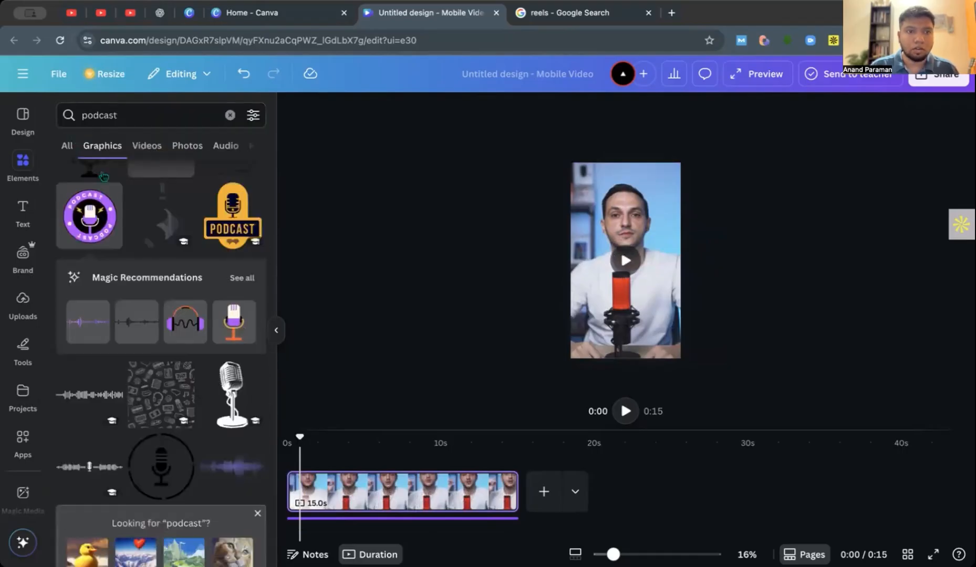
scroll(180, 323, "down", 5)
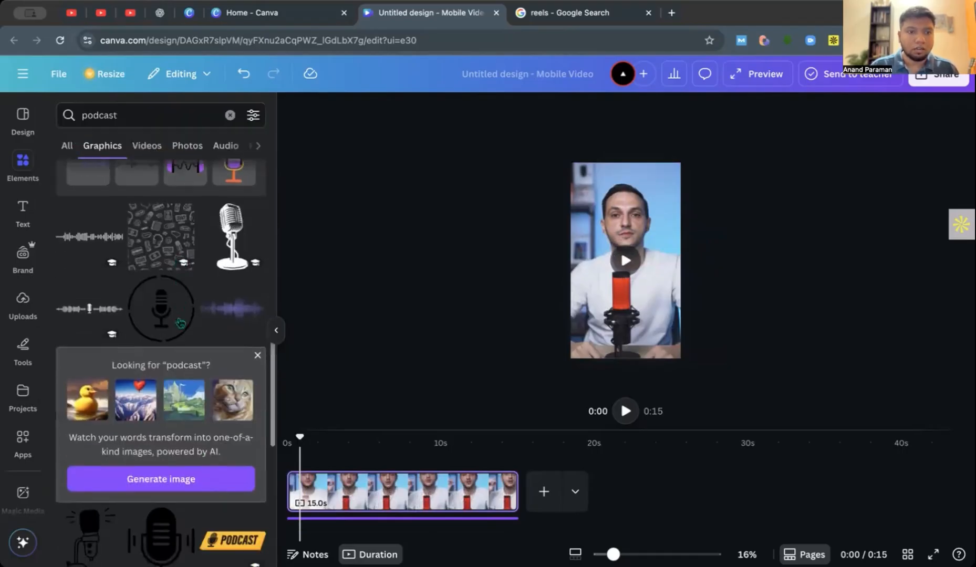
scroll(179, 322, "down", 5)
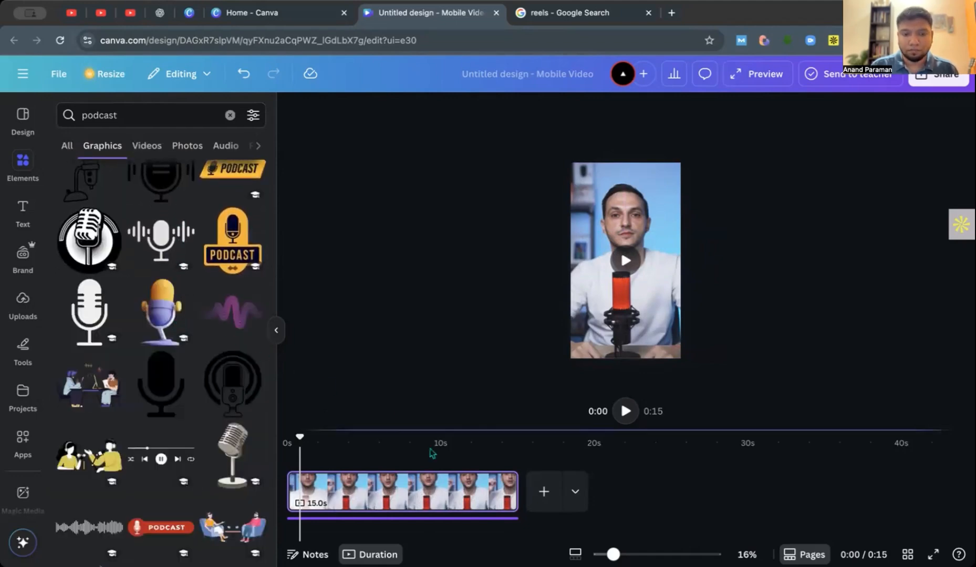
Auto-adjust the colors of the podcast video on the reel.
left_click(656, 238)
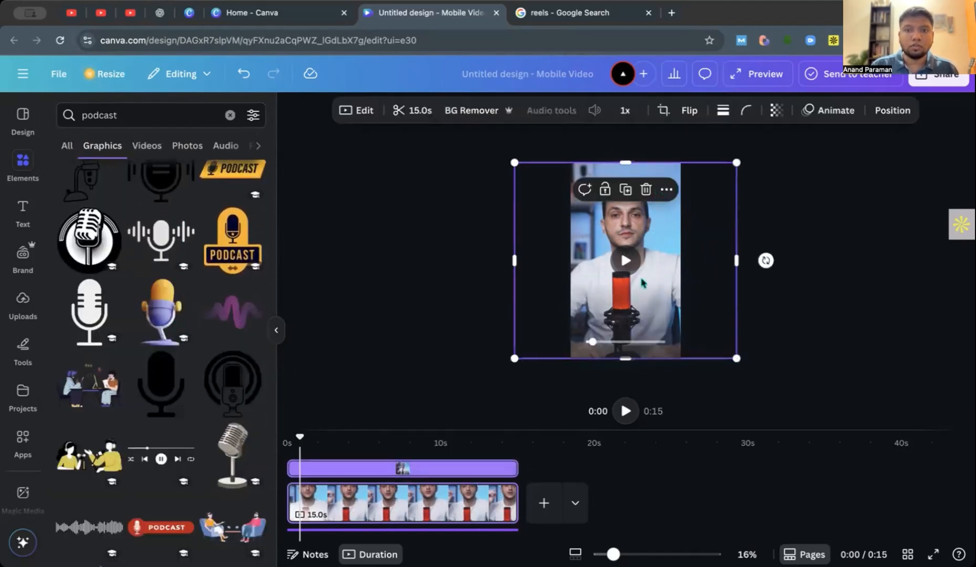
left_click(274, 332)
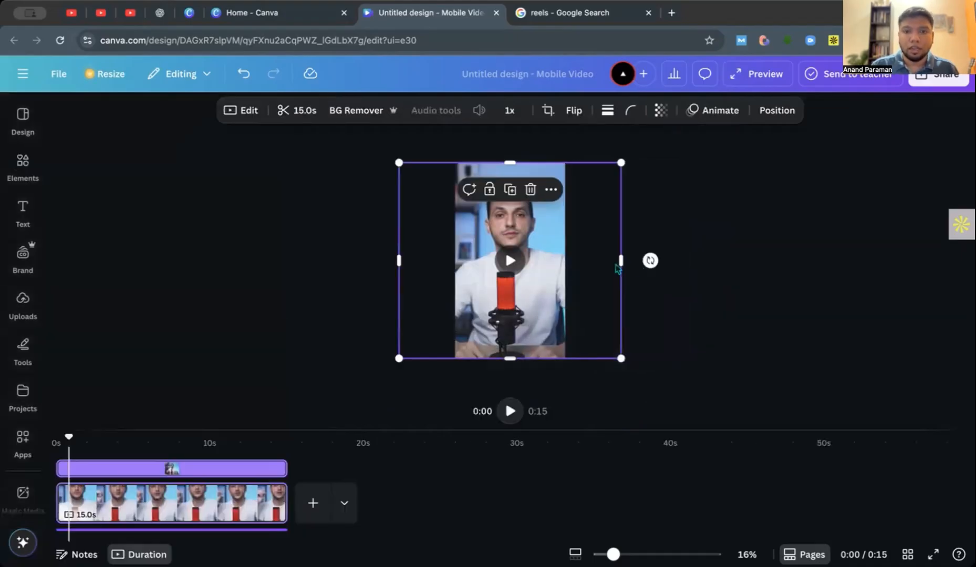
left_click(240, 111)
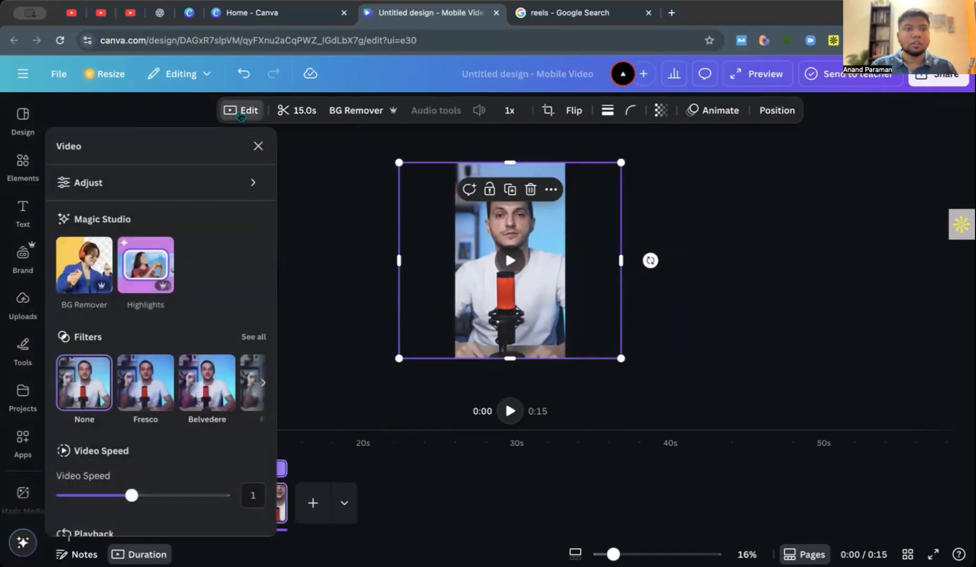
left_click(216, 187)
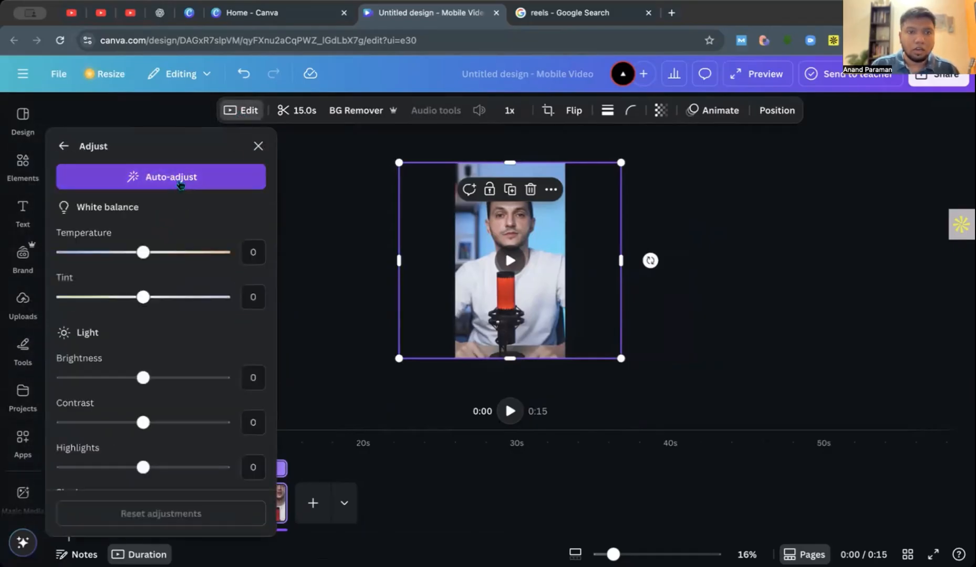
left_click(179, 185)
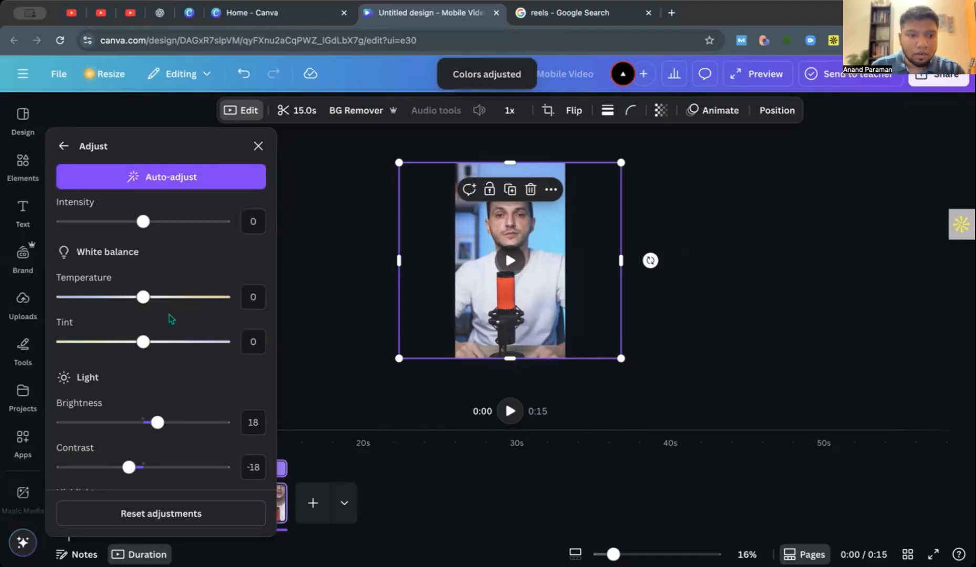
Set the video's brightness to 20 and its contrast to 8.
scroll(171, 319, "down", 3)
mouse_move(157, 281)
left_mouse_down()
mouse_move(212, 282)
mouse_move(126, 281)
mouse_move(160, 282)
left_mouse_up()
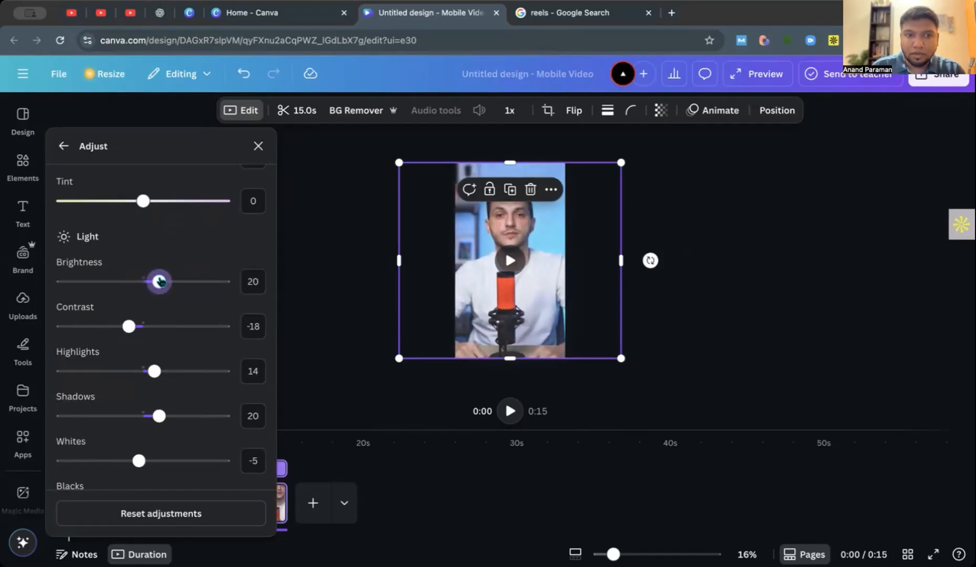
left_click_drag(127, 330, 153, 327)
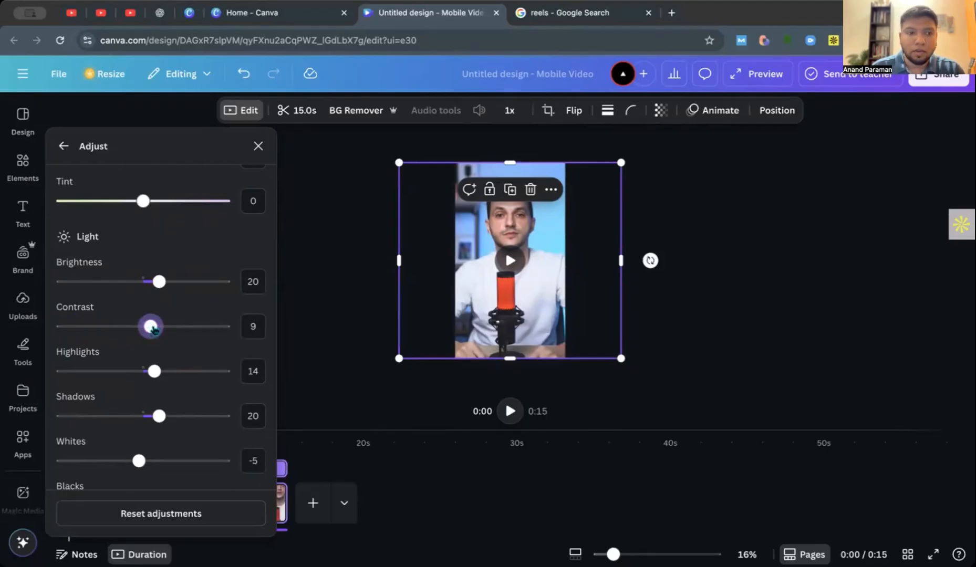
mouse_move(154, 329)
left_mouse_down()
mouse_move(211, 335)
mouse_move(152, 330)
left_mouse_up()
Set the video's shadows to -14 and leave the color adjustments.
scroll(150, 329, "down", 3)
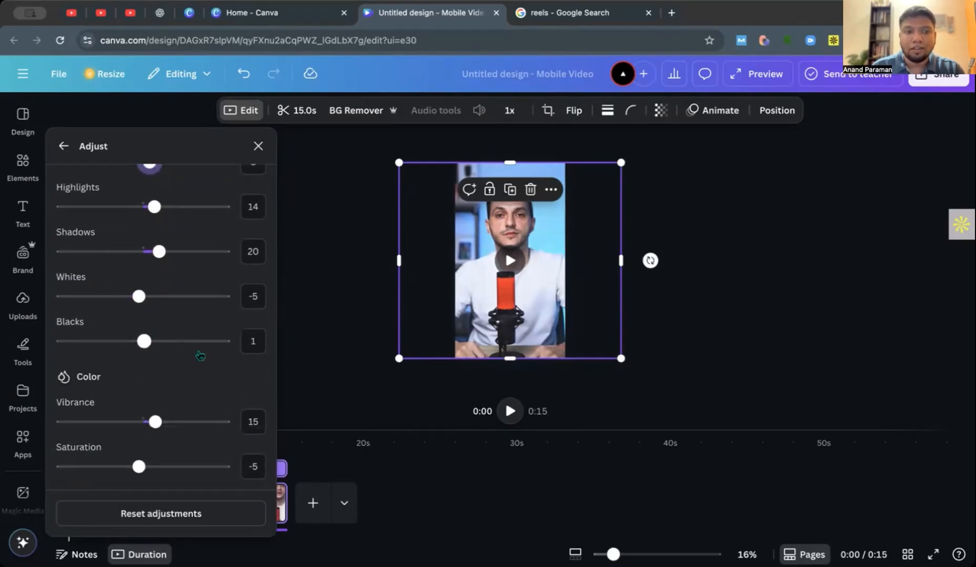
scroll(209, 378, "up", 3)
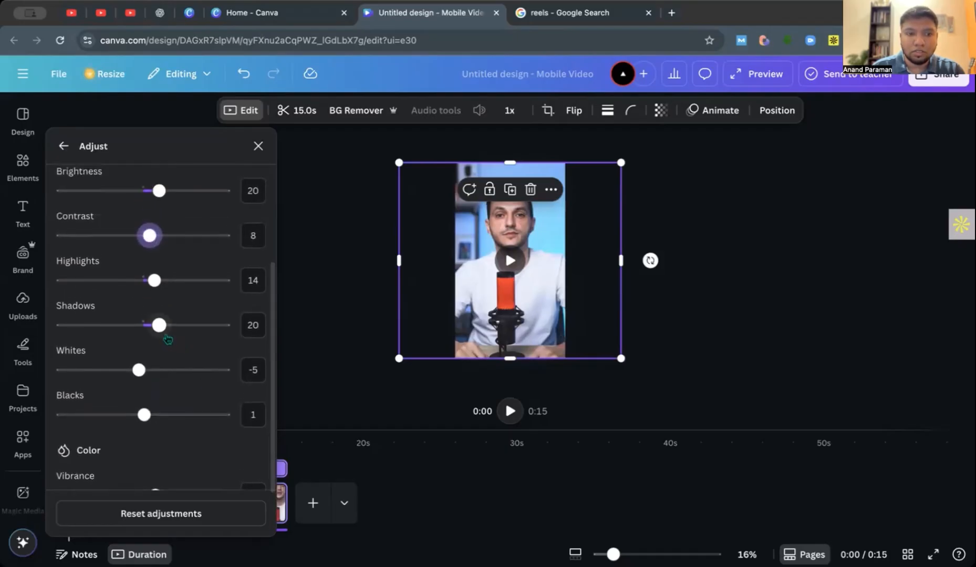
left_click_drag(158, 326, 133, 331)
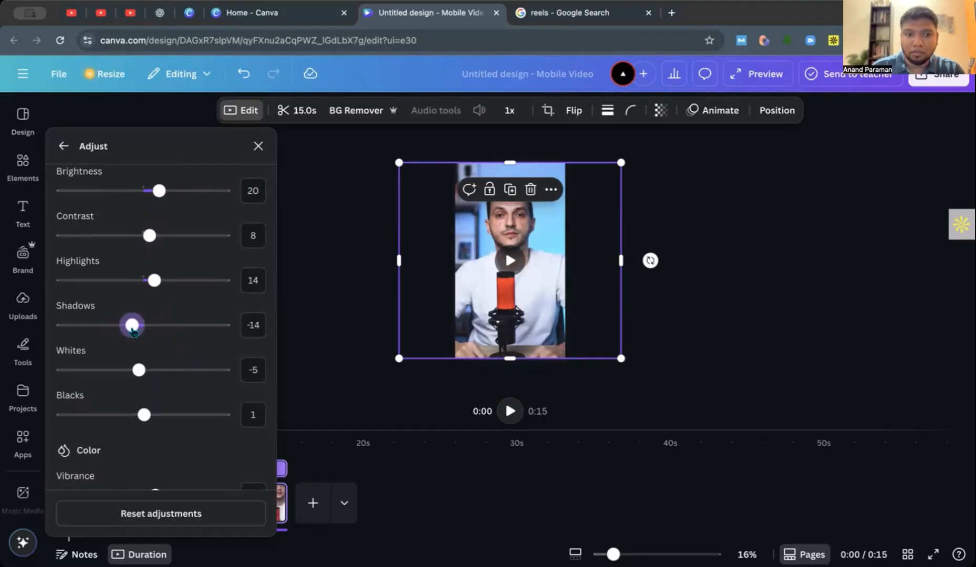
scroll(207, 410, "down", 2)
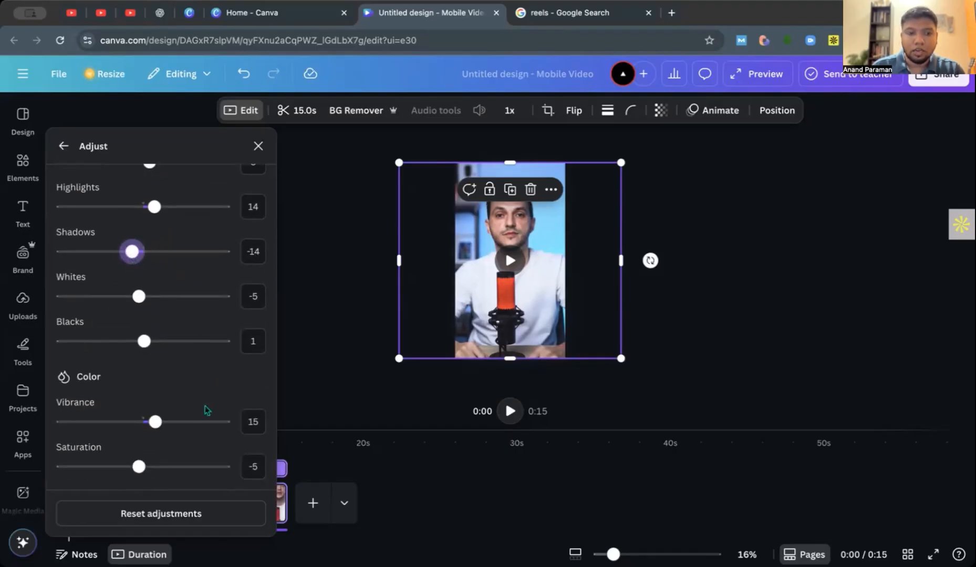
scroll(206, 436, "up", 8)
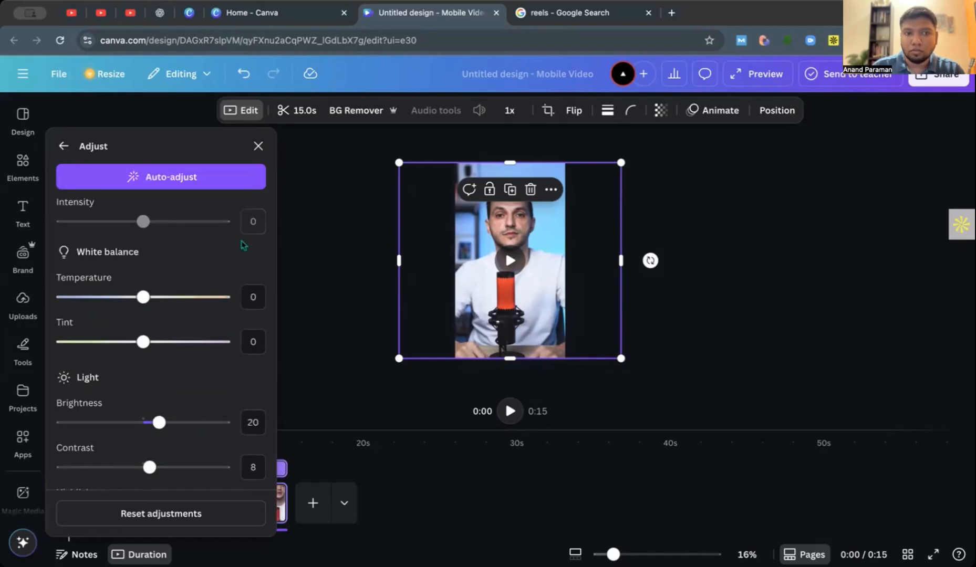
left_click(258, 146)
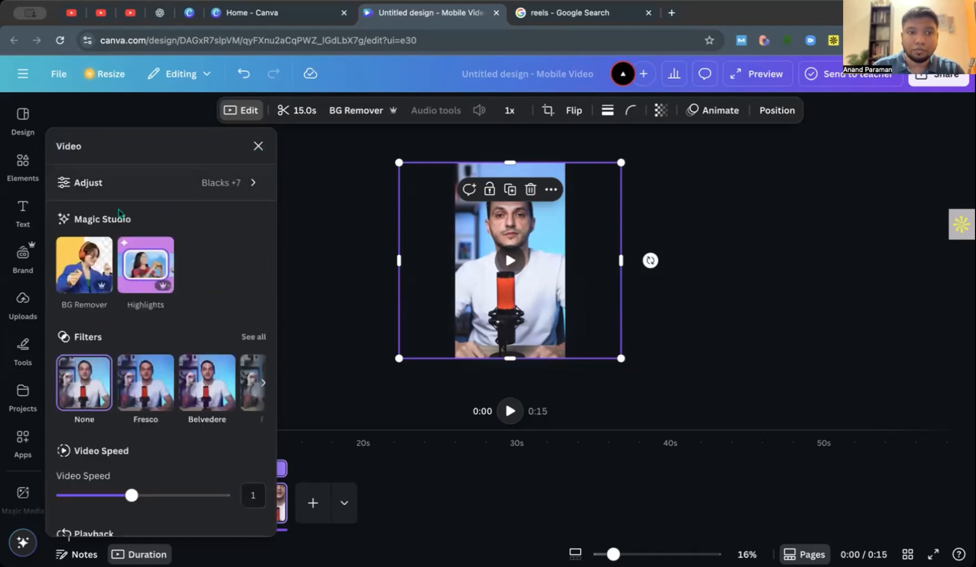
Show the full list of filters and try the natural Flint and Myst filters on the video.
scroll(97, 315, "down", 2)
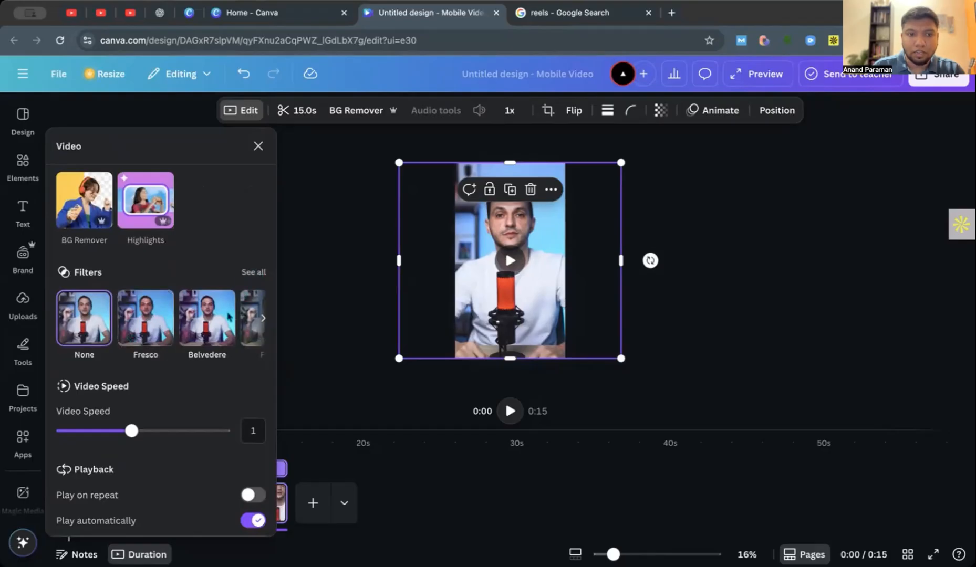
left_click(253, 272)
scroll(234, 270, "down", 2)
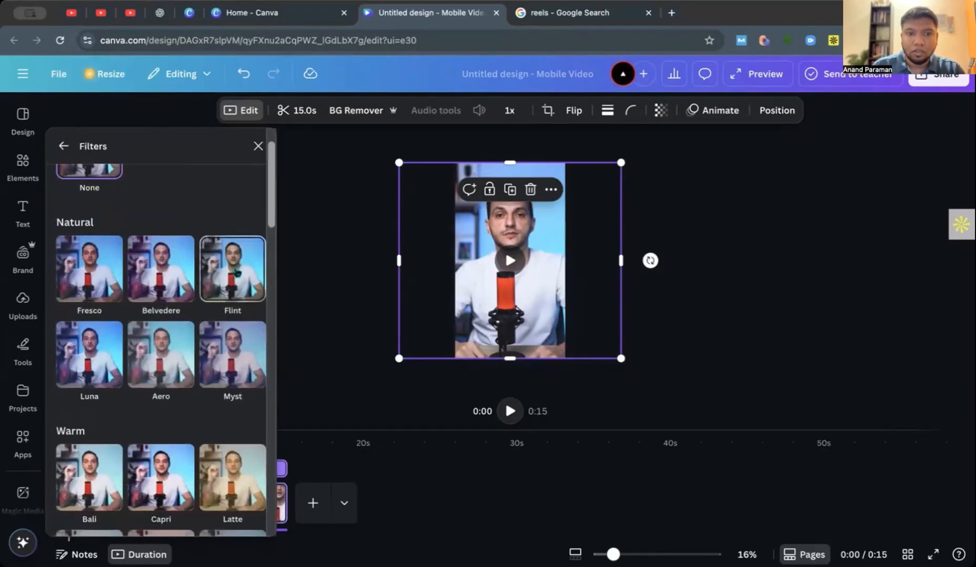
left_click(235, 272)
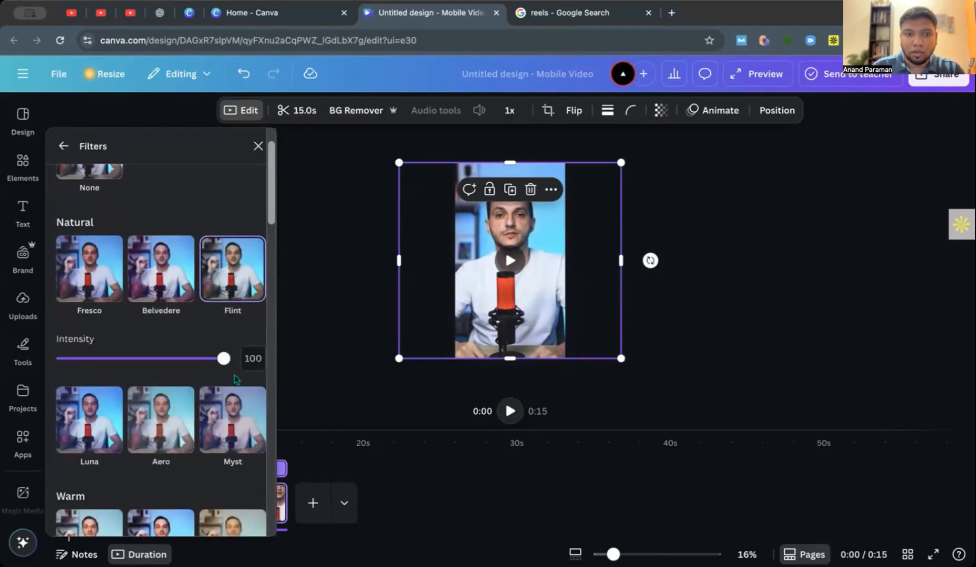
left_click(229, 427)
left_click(170, 359)
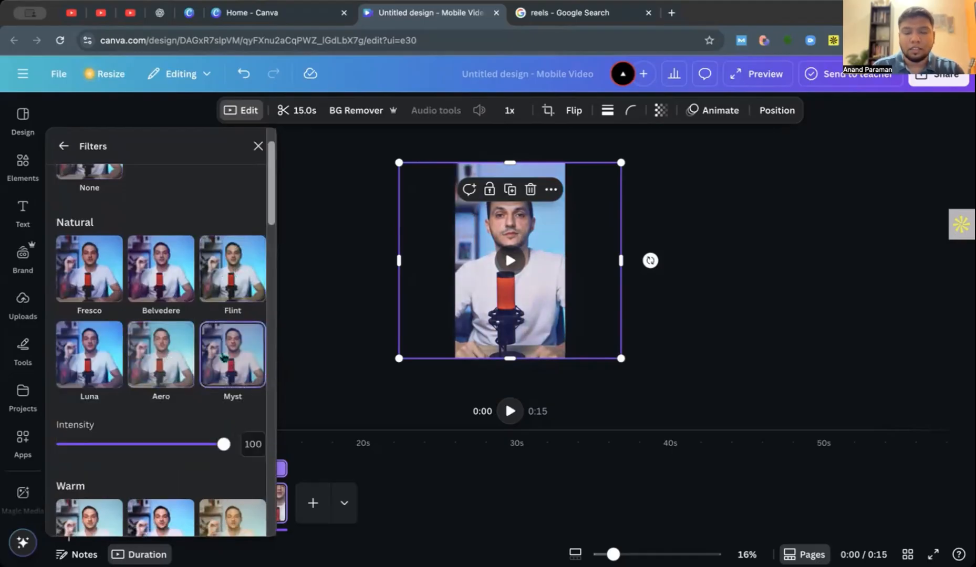
Try the warm Latte and Sandi filters and the cool Polar filter on the video.
scroll(223, 347, "down", 5)
left_click(238, 248)
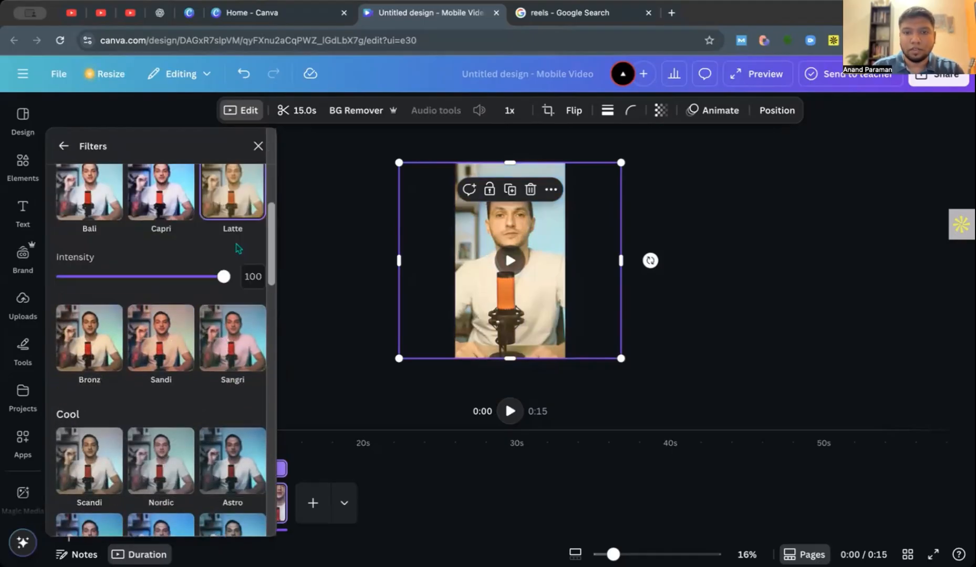
left_click(149, 346)
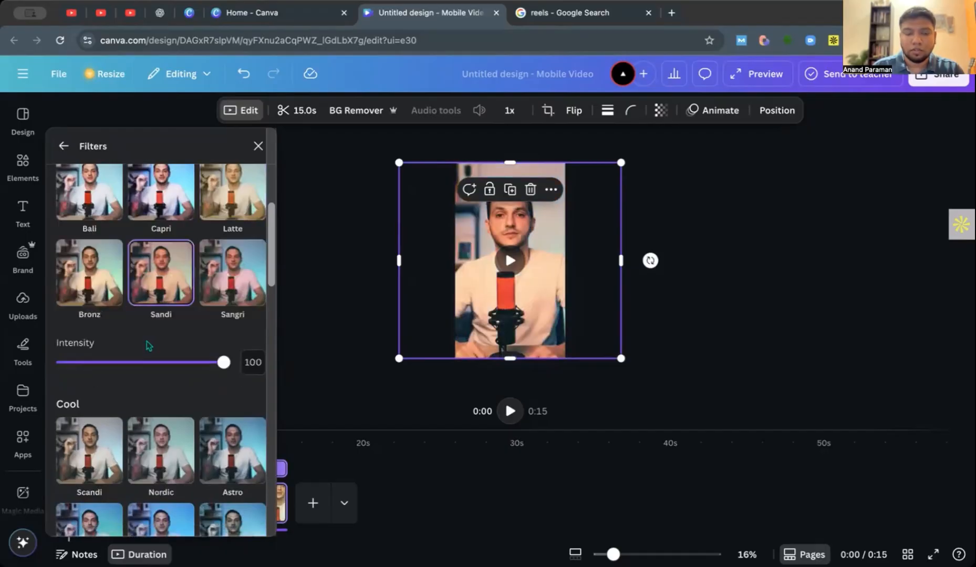
scroll(149, 346, "down", 4)
left_click(163, 347)
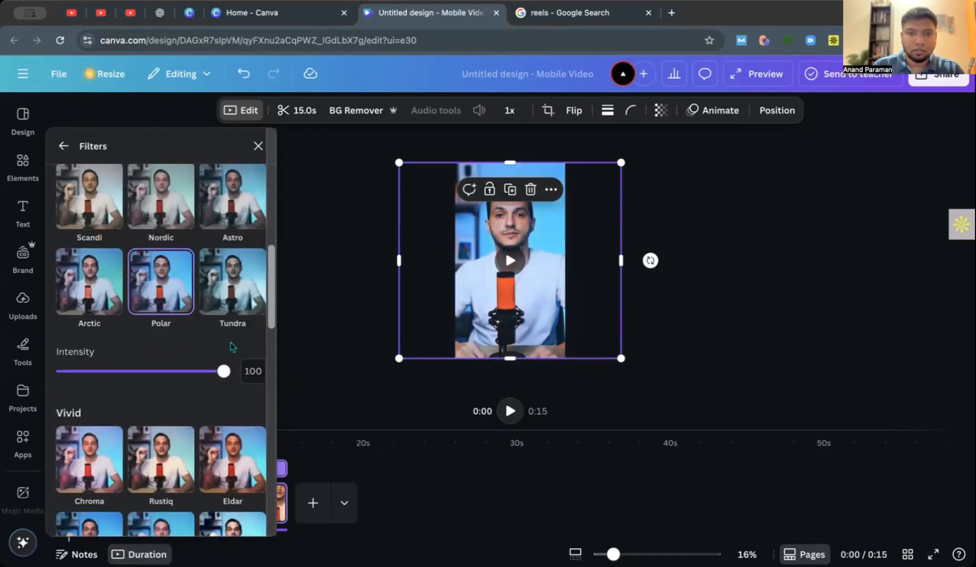
Try the soft Hazel filter on the video and close the filter list.
scroll(239, 347, "down", 3)
left_click(221, 366)
scroll(226, 361, "down", 3)
left_click(157, 283)
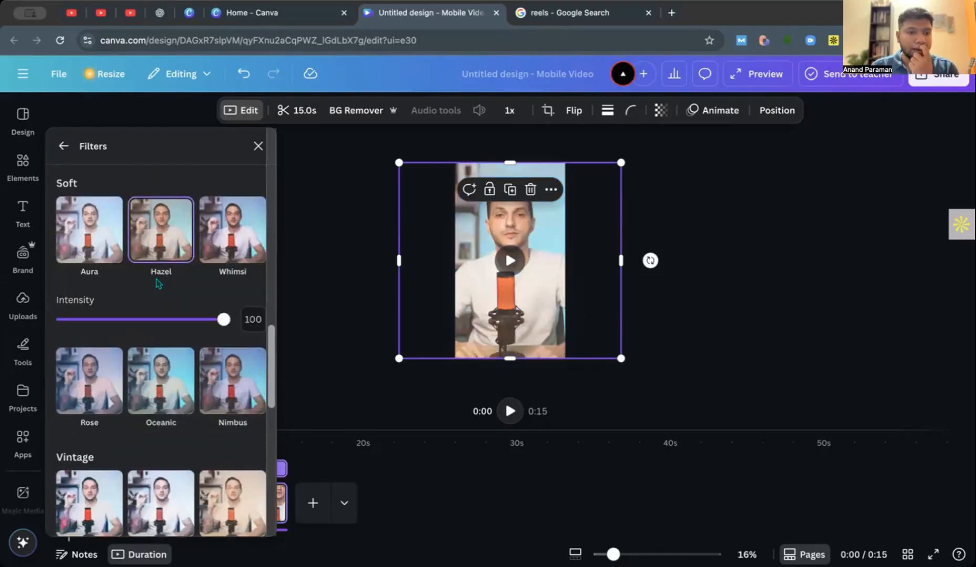
scroll(157, 284, "up", 10)
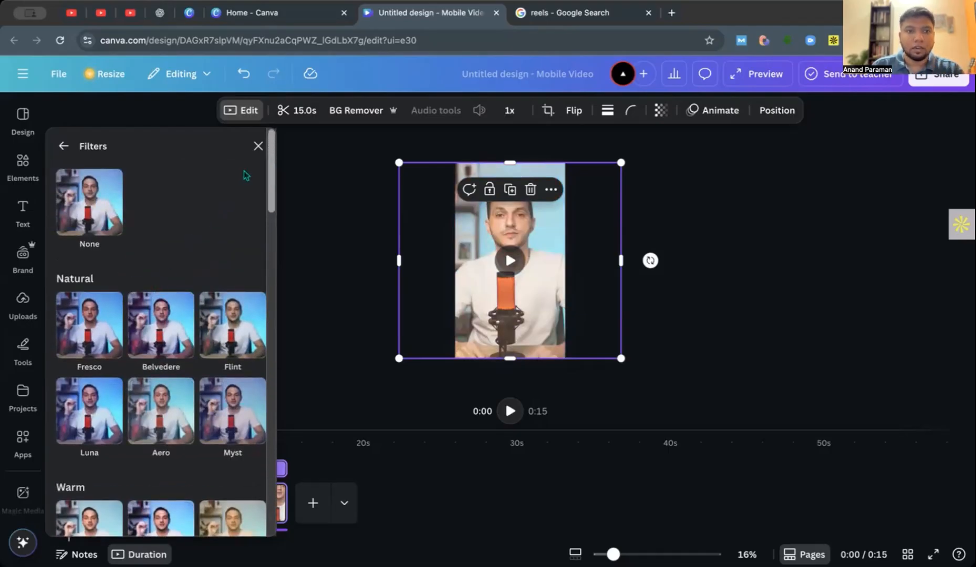
left_click(257, 147)
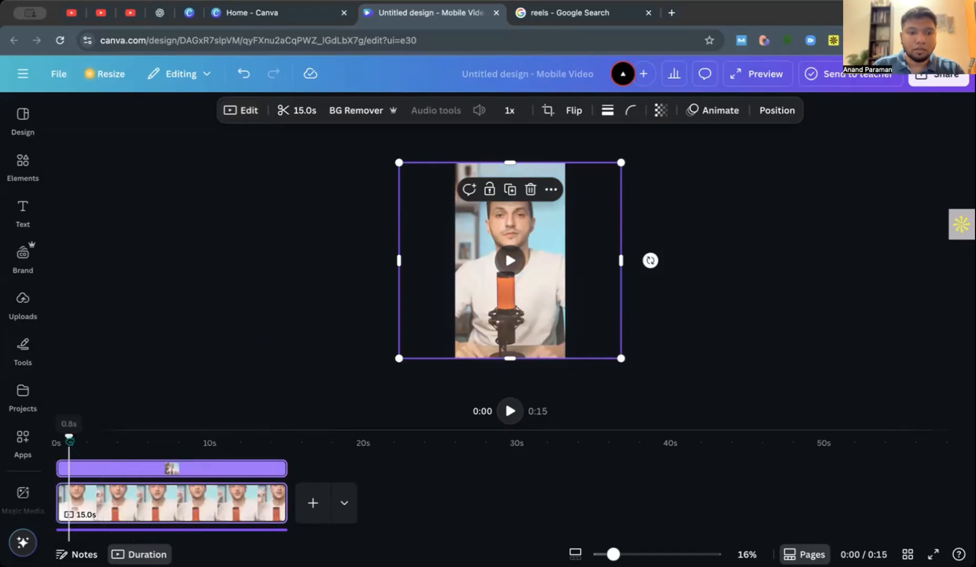
Extend the reel's video page to 30.8 s and delete its 15.8 s audio track.
left_click_drag(69, 440, 96, 439)
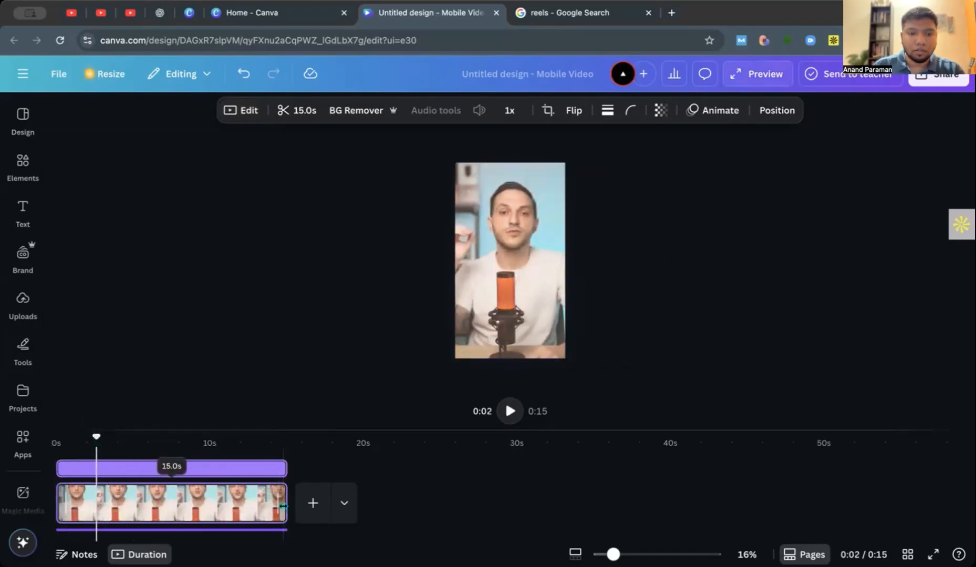
left_click_drag(289, 513, 528, 504)
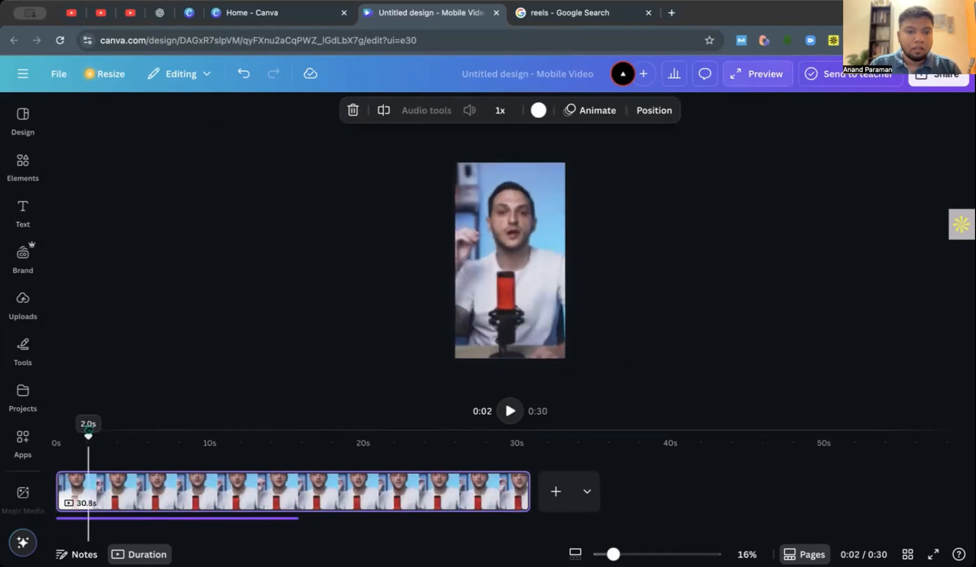
left_click(243, 520)
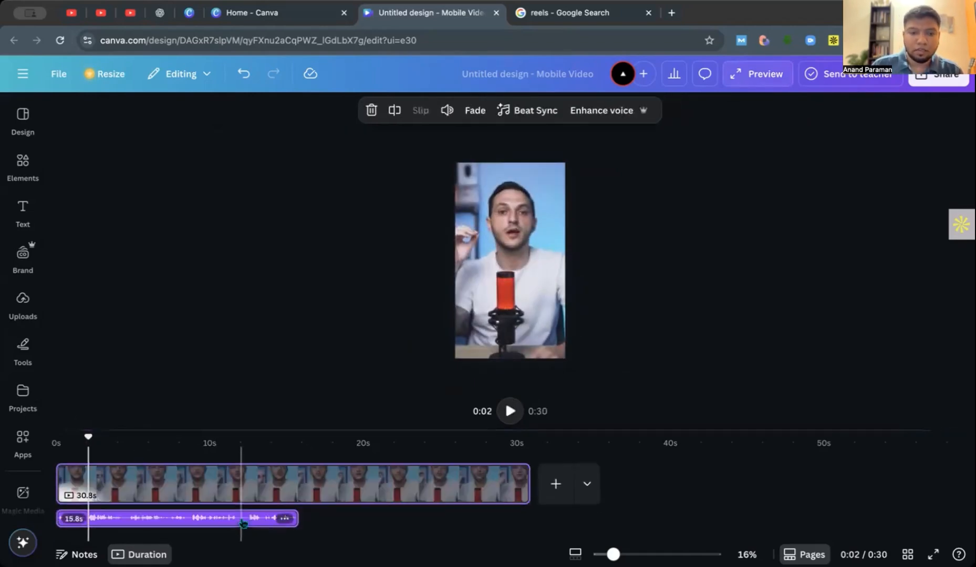
left_click(244, 523)
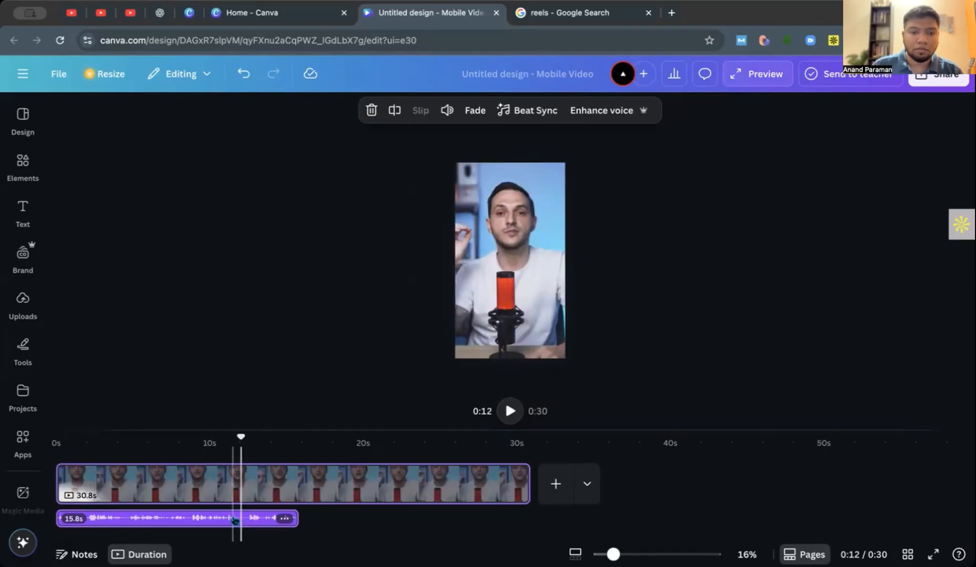
key("Delete")
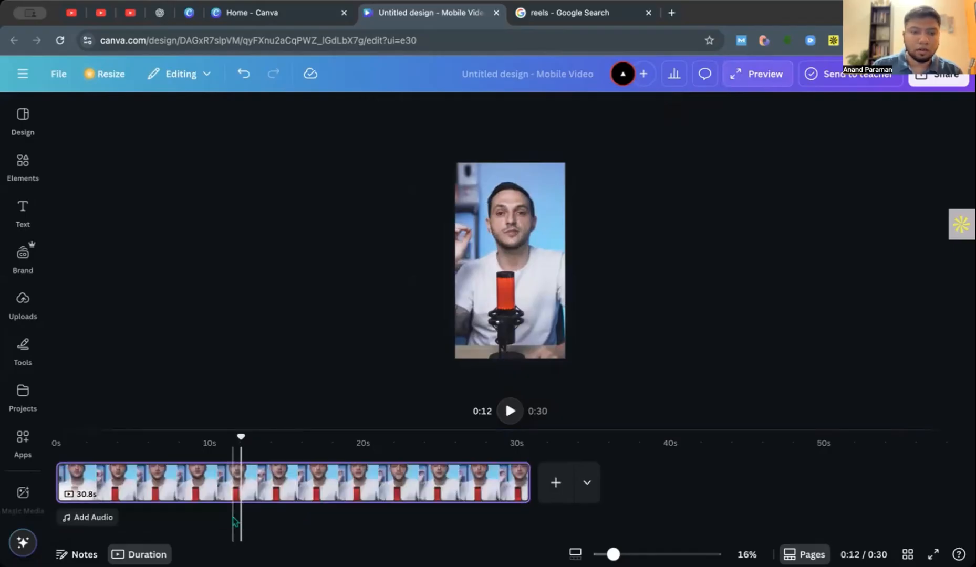
Play the reel's first seconds from the start to check where the speaker begins.
left_click(88, 473)
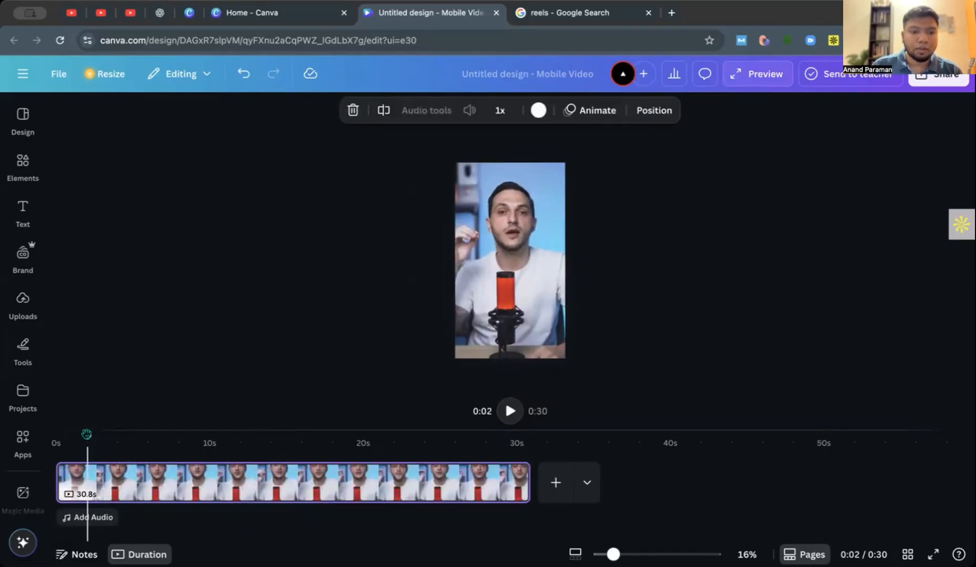
left_click_drag(87, 438, 111, 437)
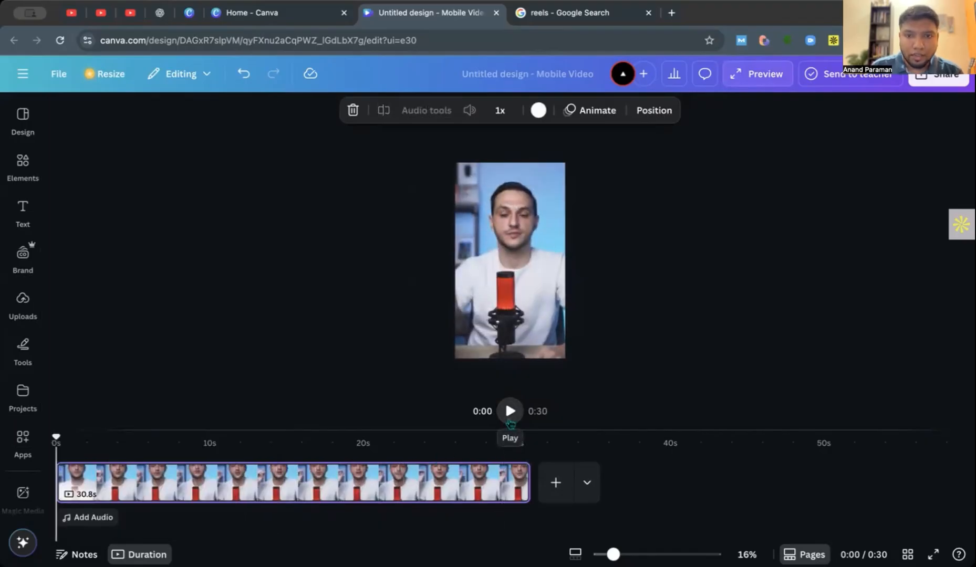
left_click(510, 415)
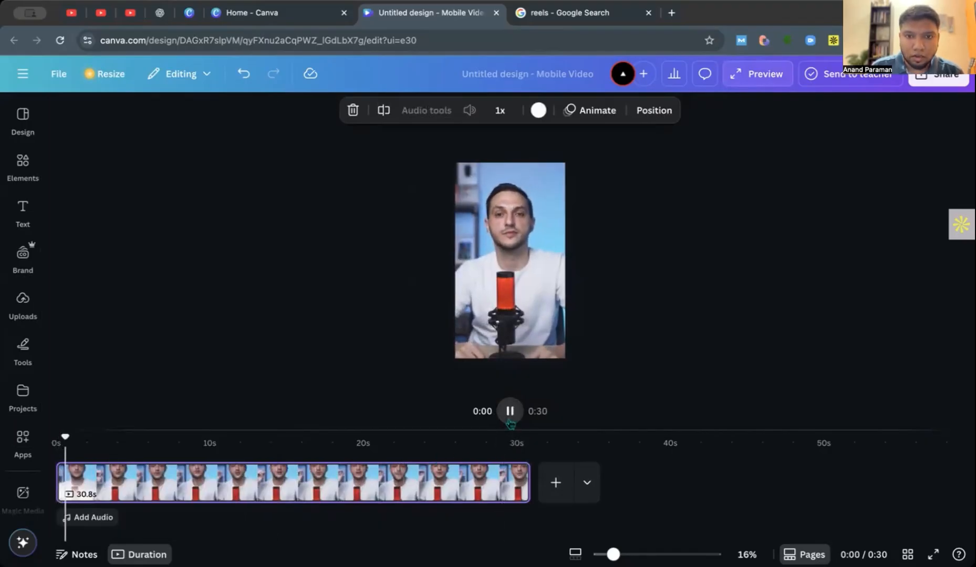
left_click(510, 421)
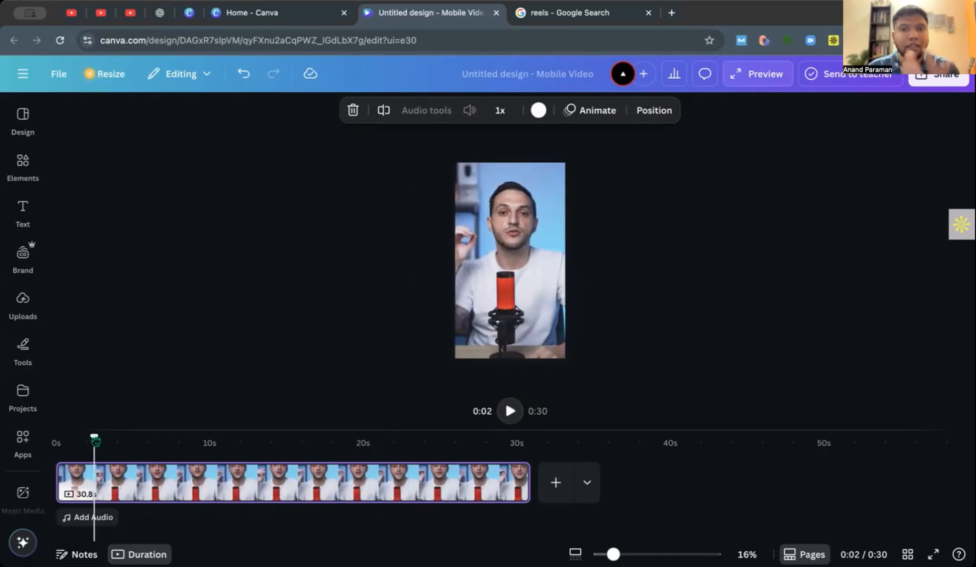
Split the video page at about 0:01 and go to the short opening piece.
mouse_move(94, 440)
left_mouse_down()
mouse_move(57, 438)
mouse_move(85, 435)
left_mouse_up()
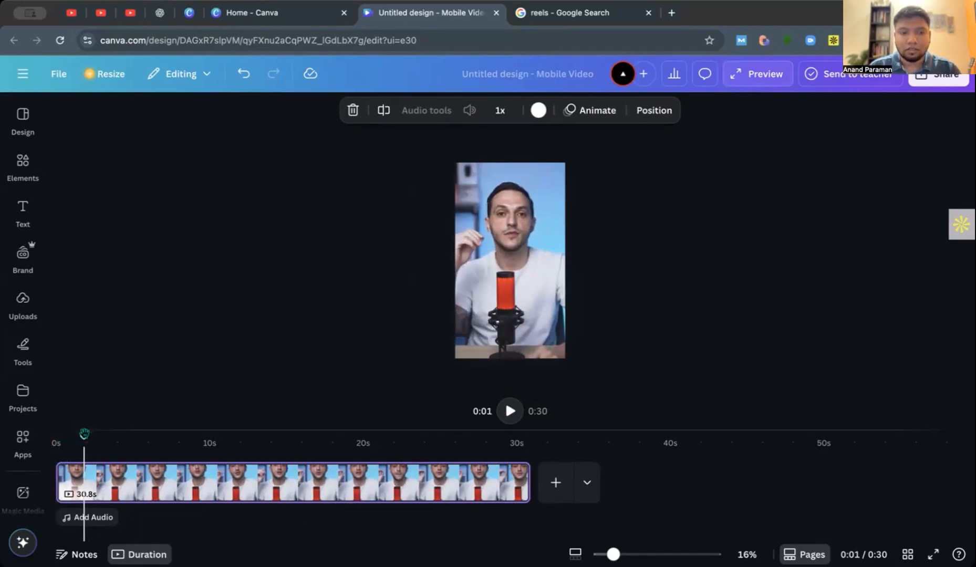
left_click(384, 110)
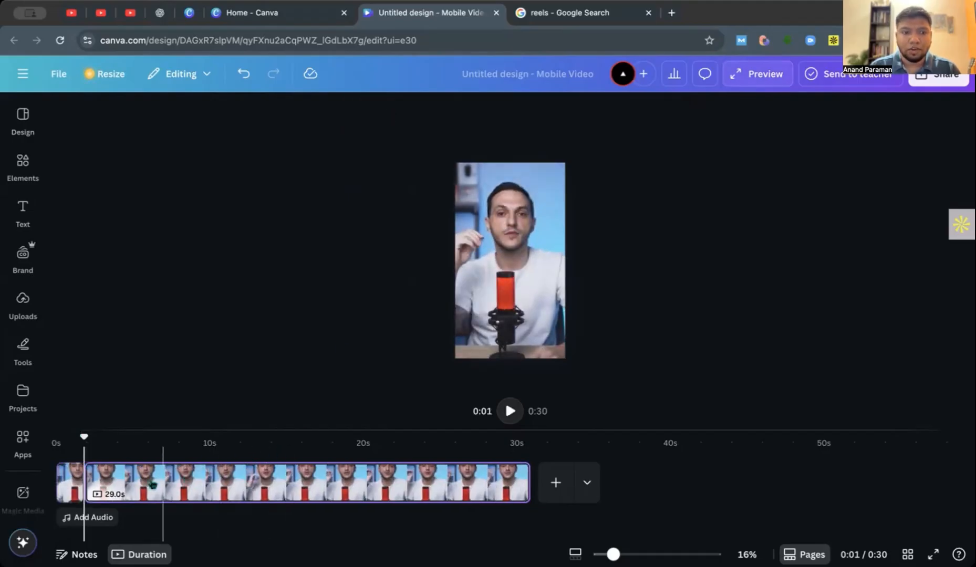
left_click(72, 483)
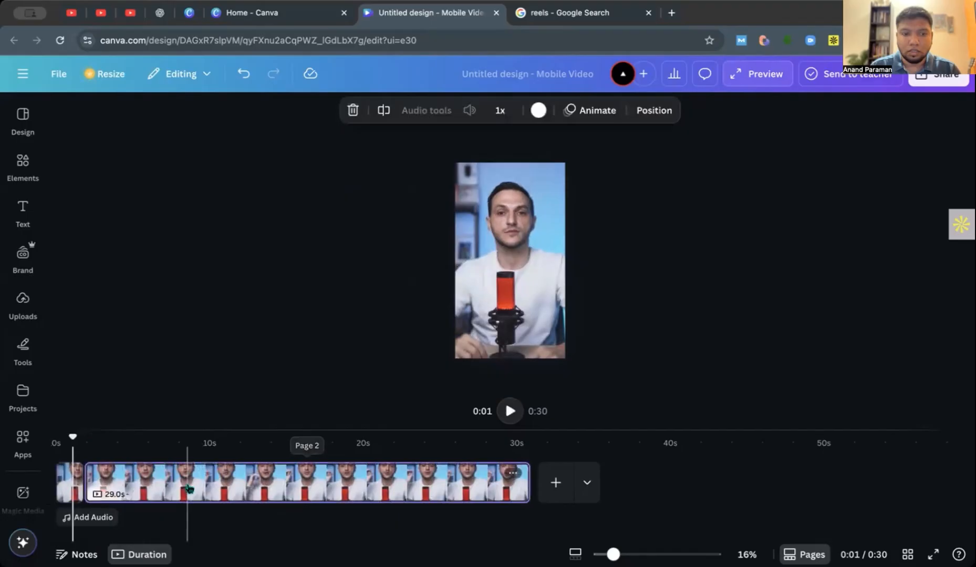
Delete the short opening piece that was split off before the 29.0 s video page.
left_click(188, 488)
left_click(75, 493)
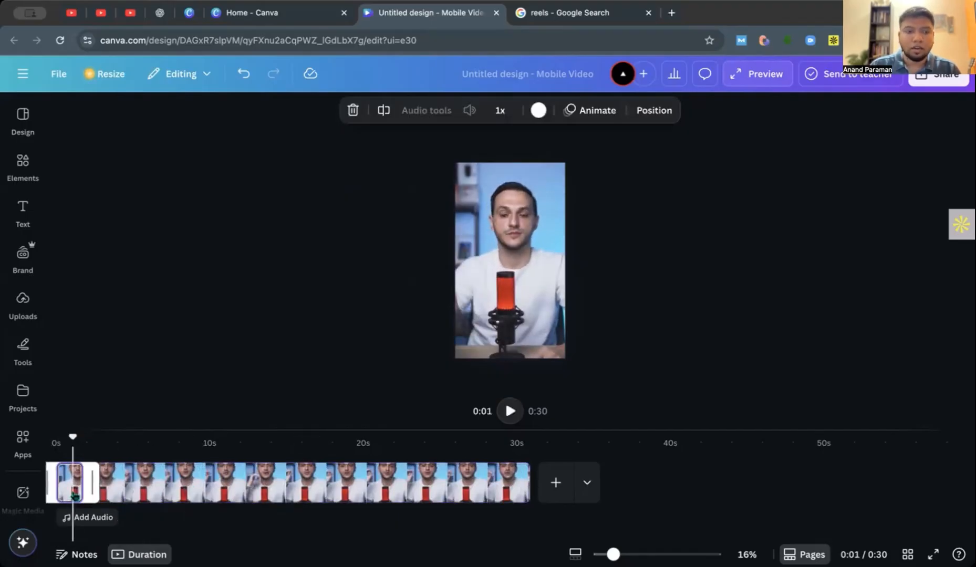
key("Delete")
Play the reel's opening seconds and the passage from about 0:08 to 0:11 to locate an unwanted section.
left_click_drag(73, 438, 64, 437)
left_click(510, 411)
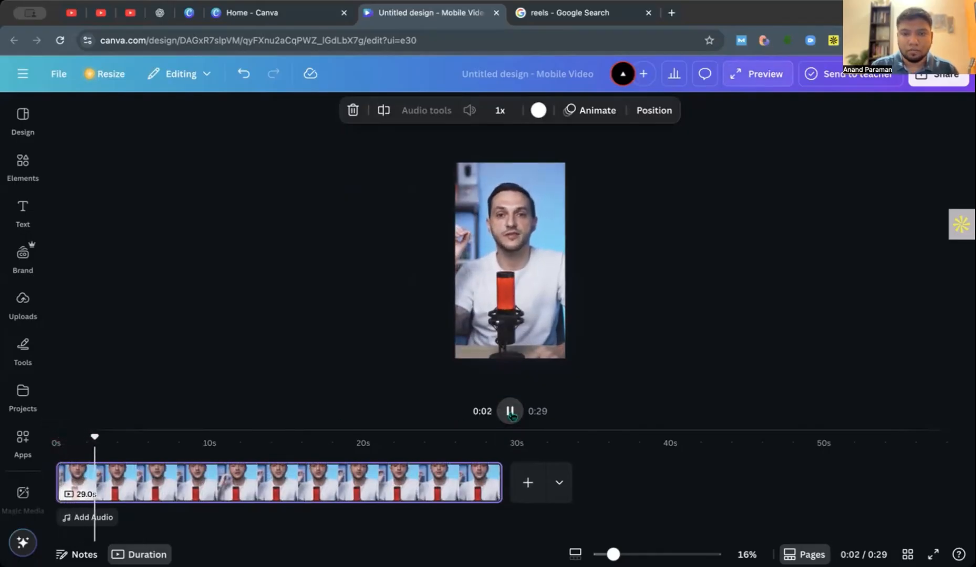
left_click(510, 412)
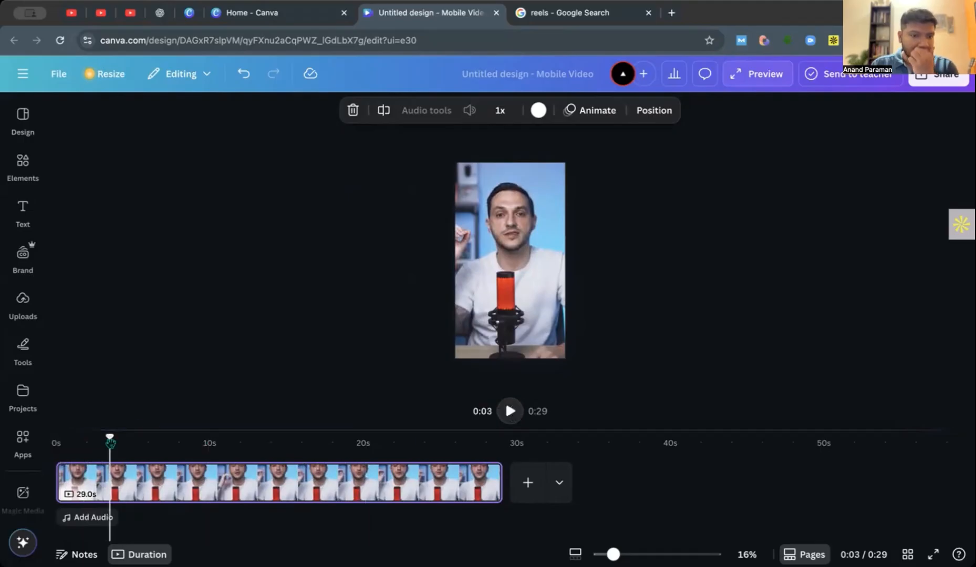
left_click_drag(109, 440, 205, 439)
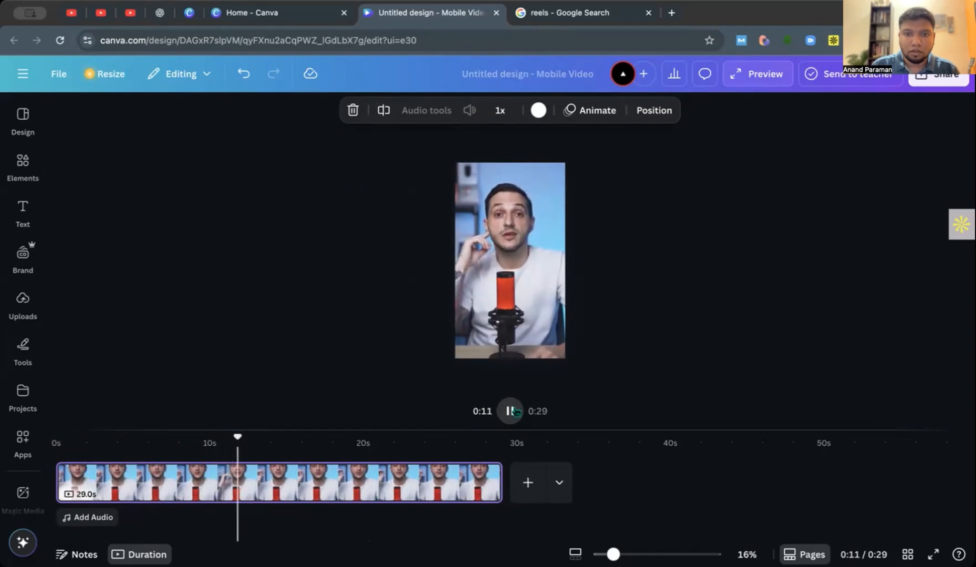
left_click(510, 411)
left_click_drag(237, 437, 192, 438)
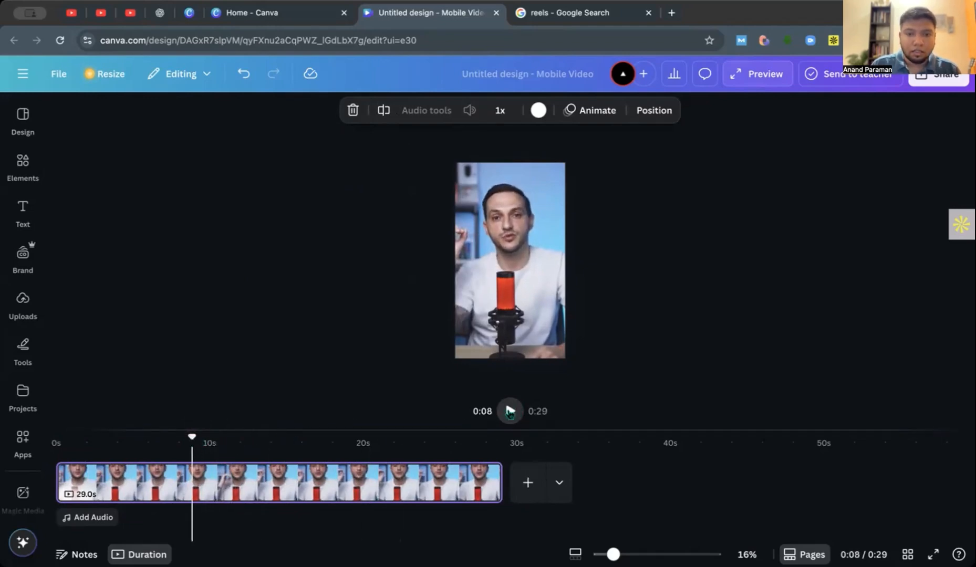
left_click(510, 412)
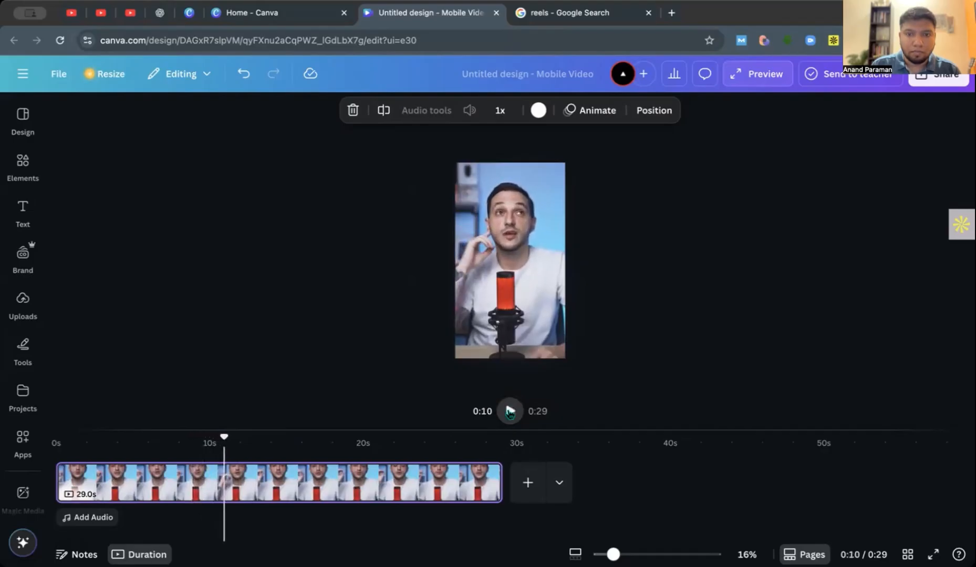
Split the video page at about 0:10 and again at about 0:11 to isolate a short piece.
left_click_drag(227, 435, 182, 436)
left_click(510, 412)
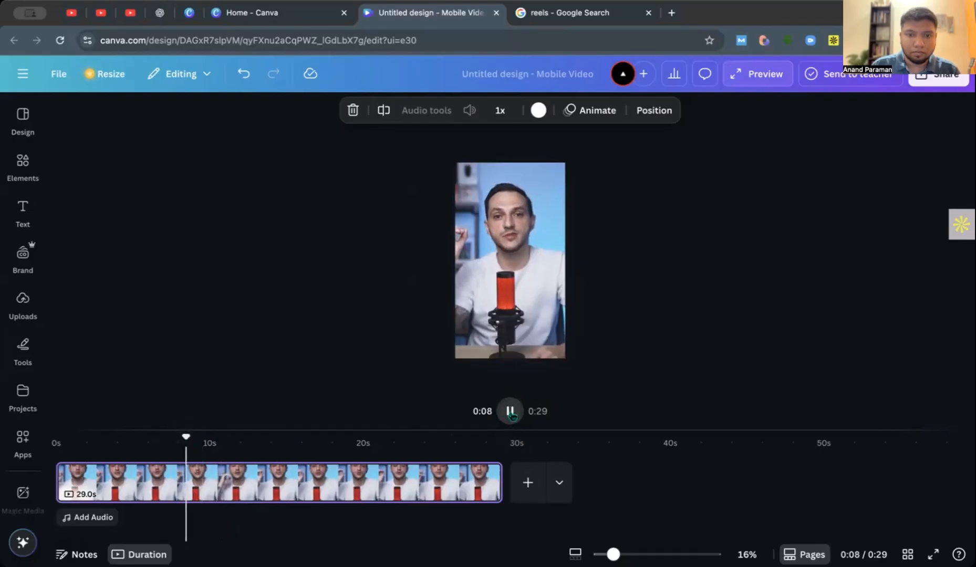
left_click(511, 412)
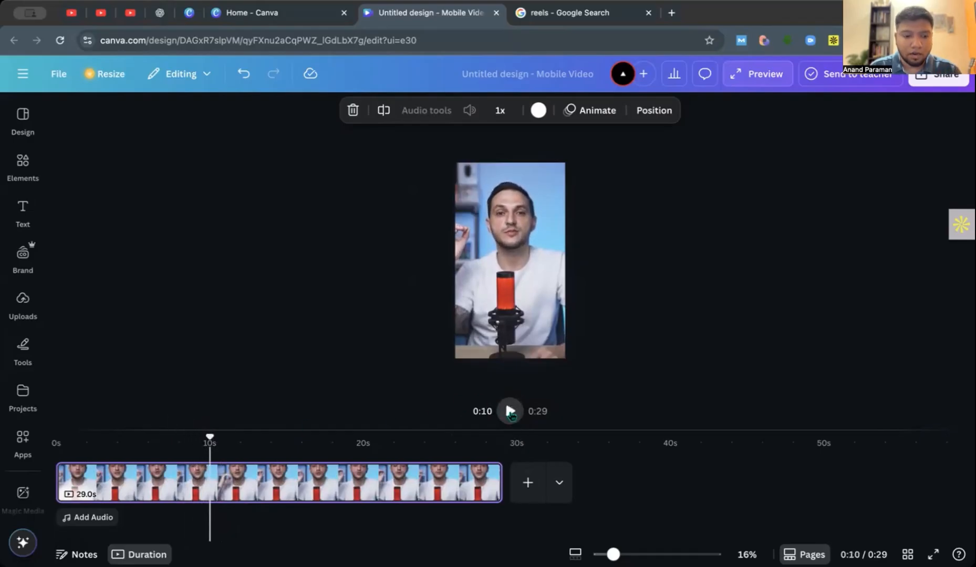
key("s")
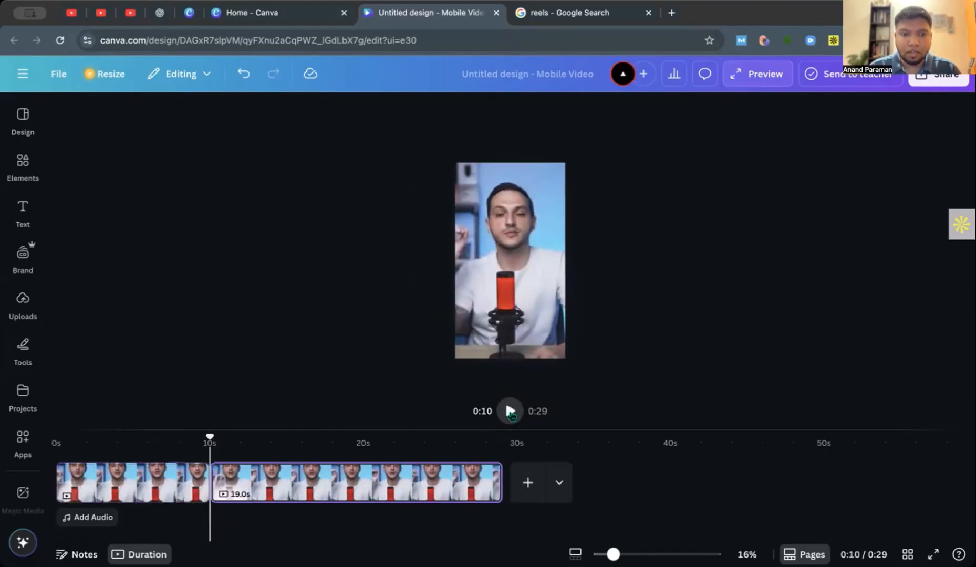
left_click(510, 415)
left_click(510, 413)
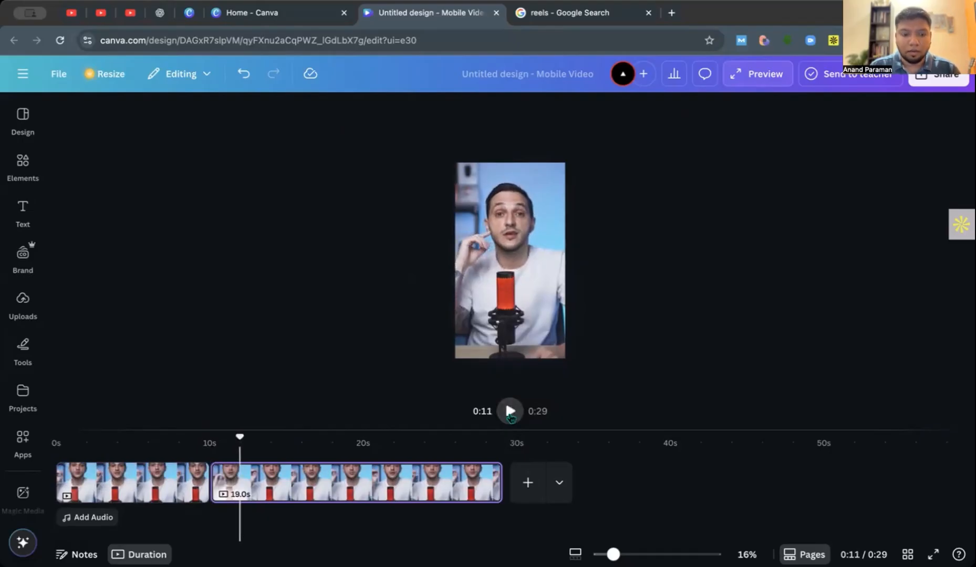
key("s")
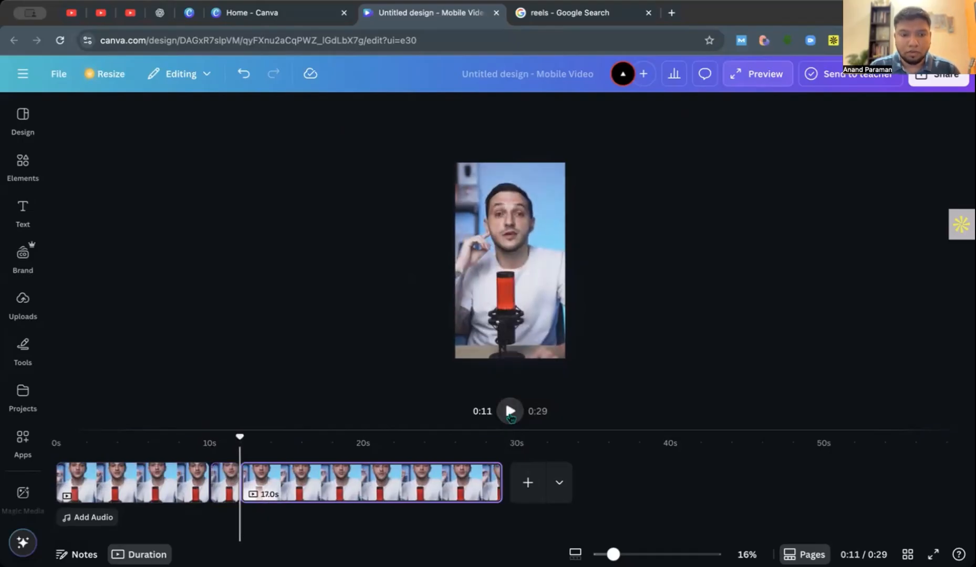
Delete the short middle piece between the 10.0 s and 17.0 s video pages.
left_click(152, 482)
left_click(224, 492)
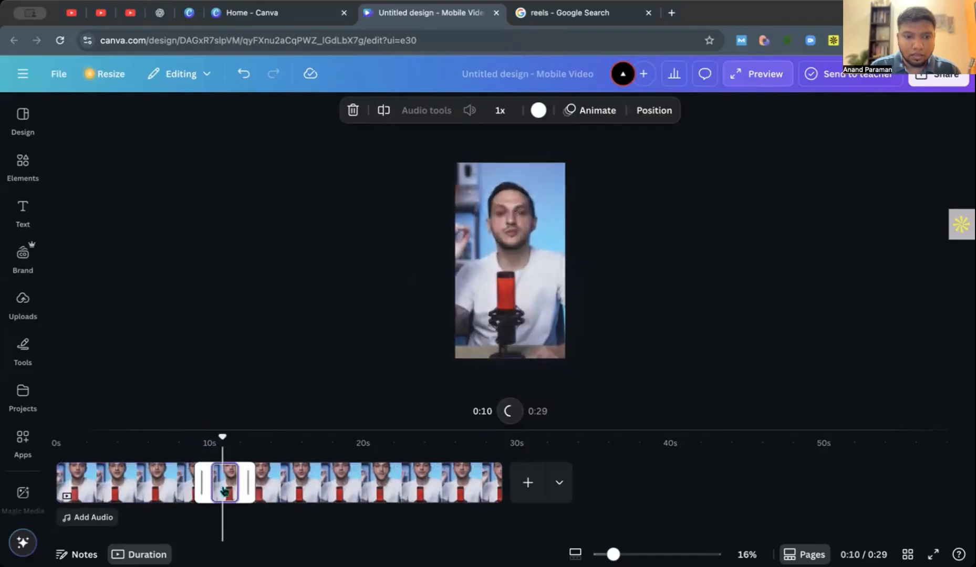
left_click(295, 483)
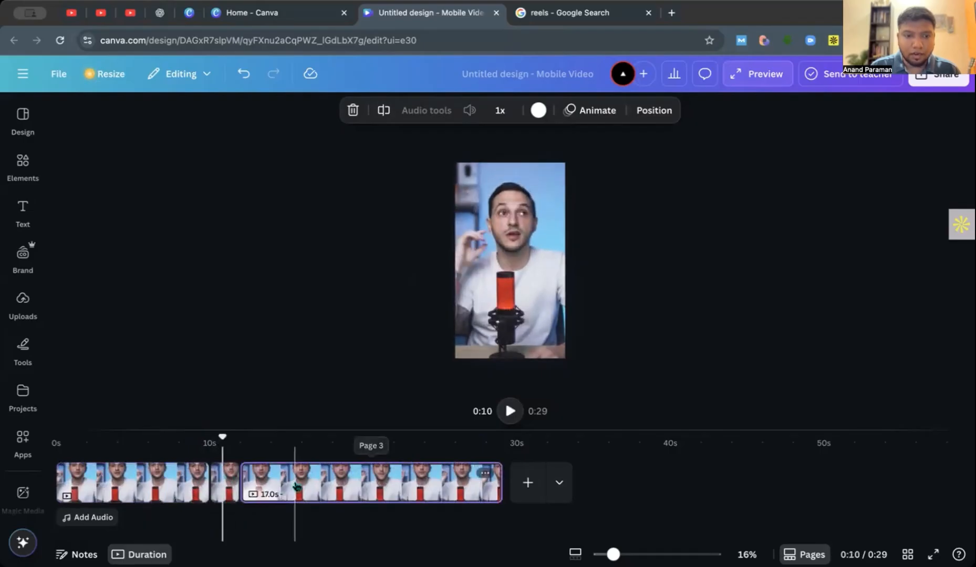
left_click(224, 489)
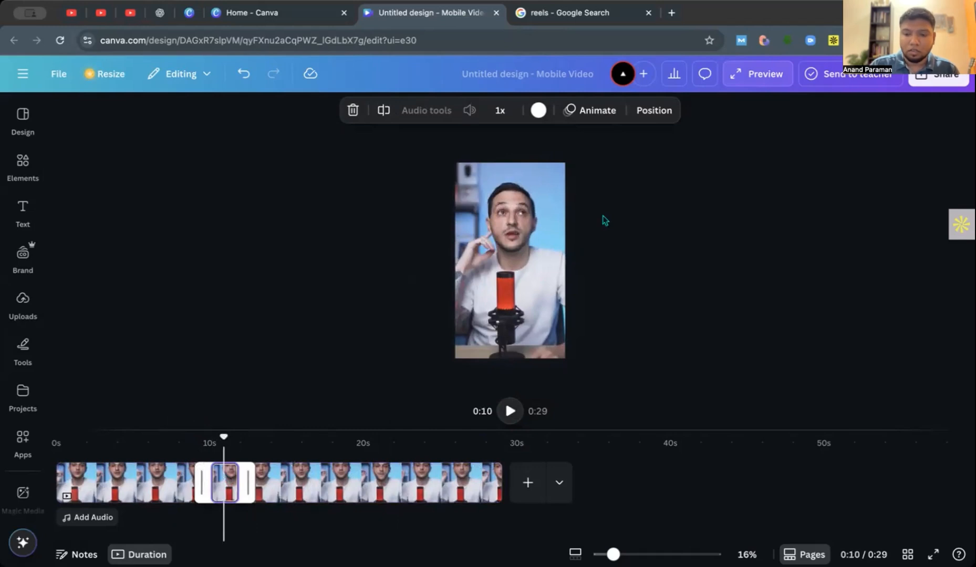
key("Delete")
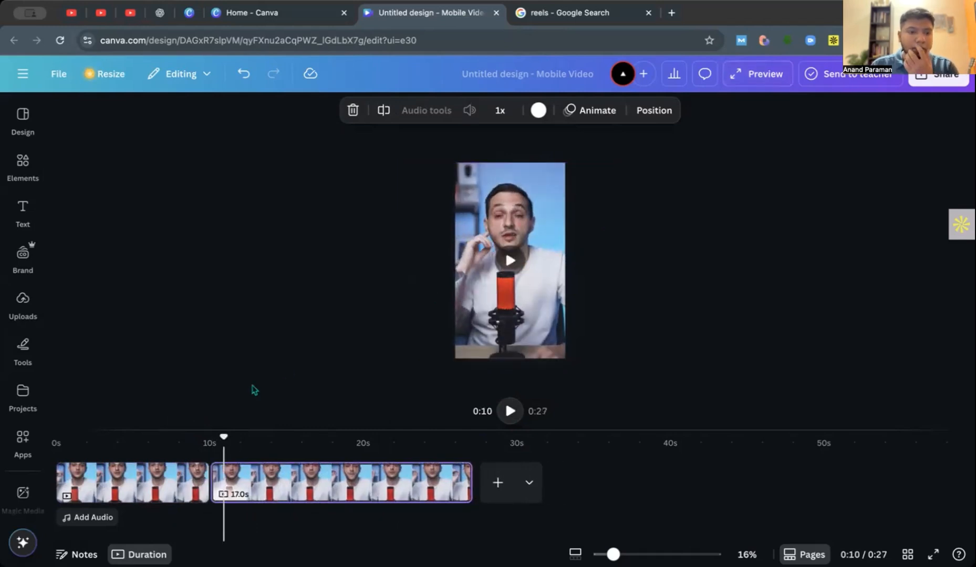
Split the second video page at about 0:18 and 0:21 and delete the piece in between.
left_click_drag(226, 440, 248, 458)
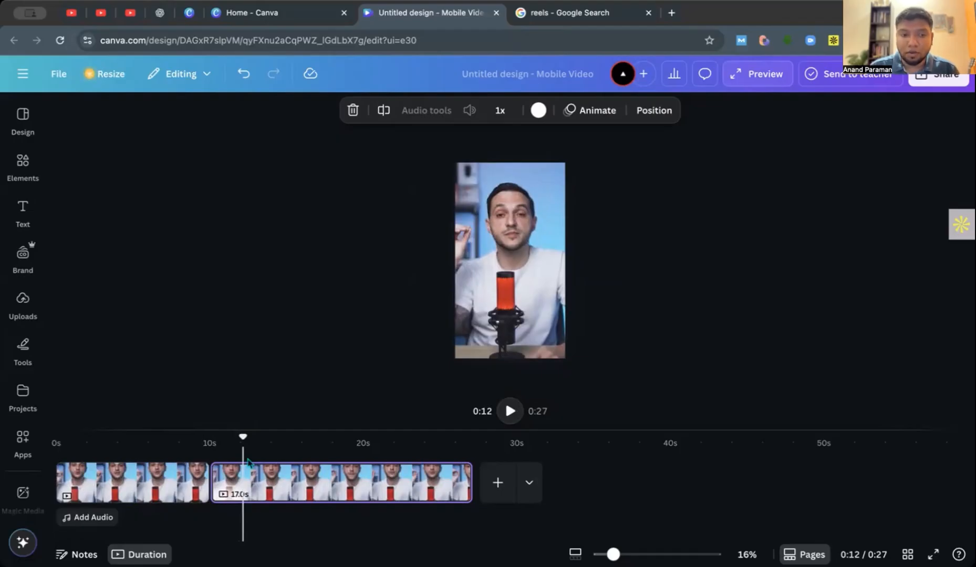
left_click_drag(242, 439, 390, 437)
key("s")
key("s")
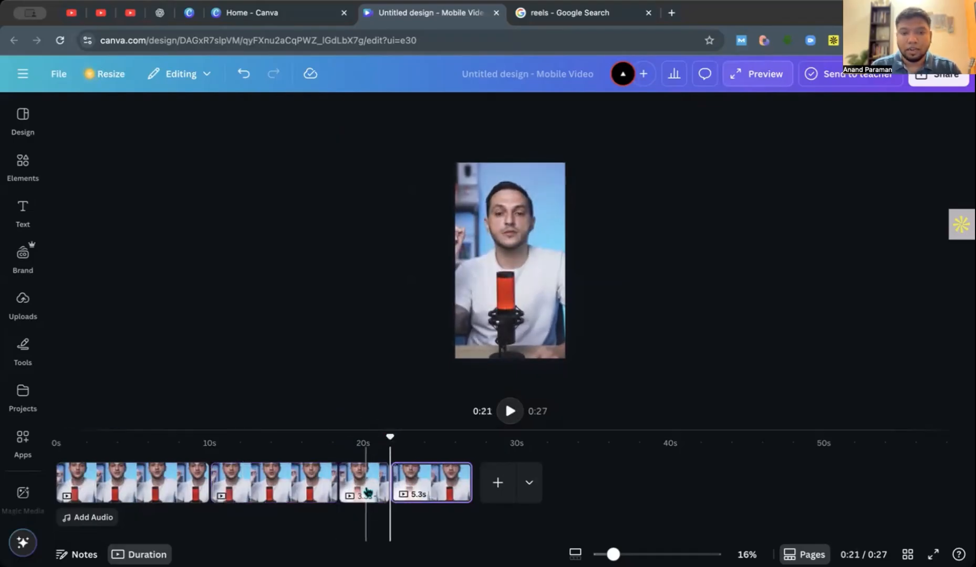
left_click(367, 493)
key("Delete")
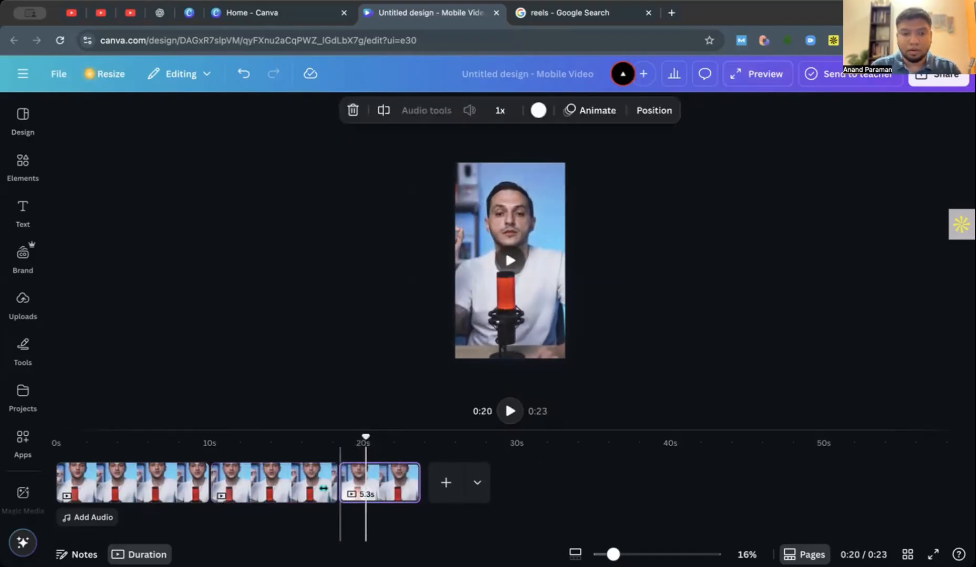
Try a Stack transition between the first and second video pages.
left_click_drag(366, 437, 153, 437)
left_click_drag(153, 472, 152, 472)
mouse_move(210, 492)
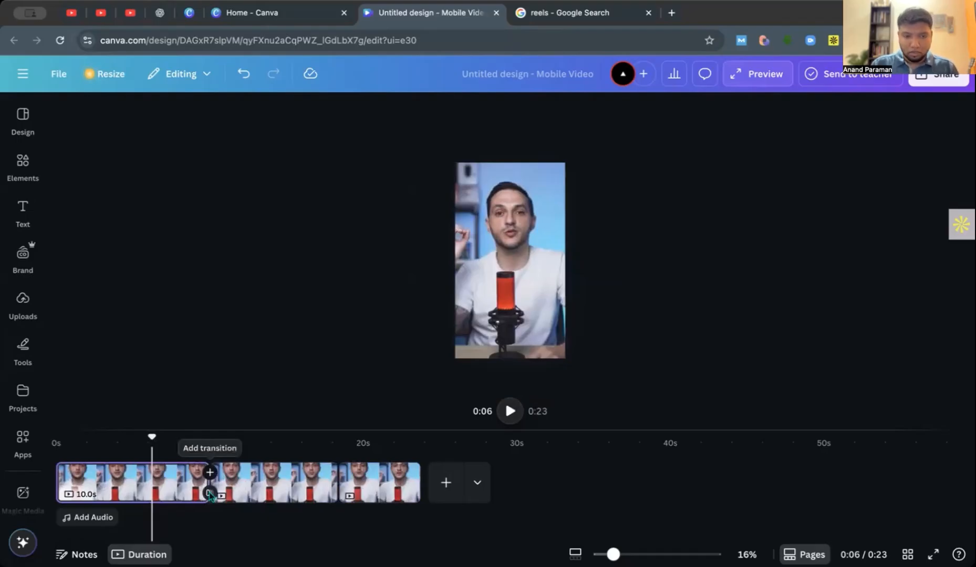
left_click(211, 495)
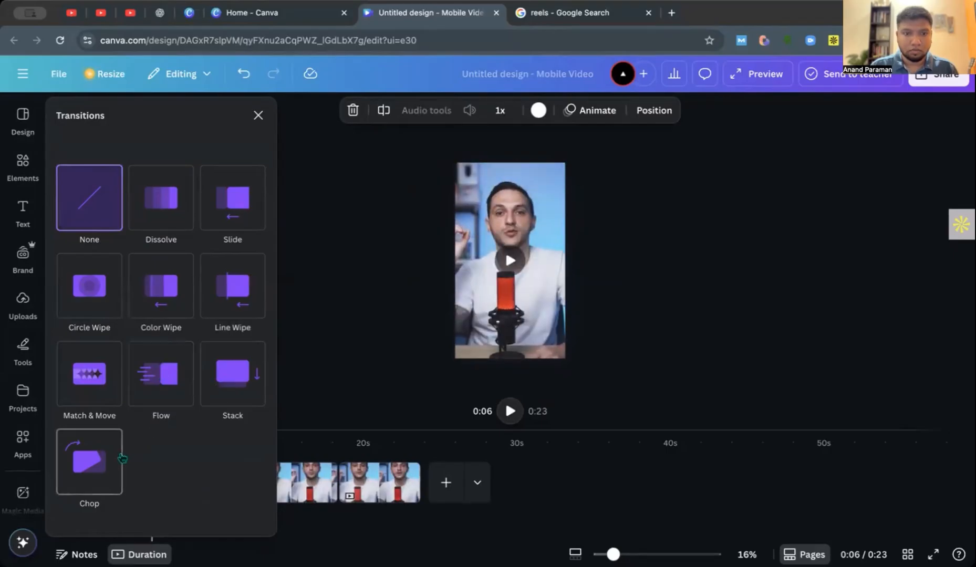
left_click(233, 375)
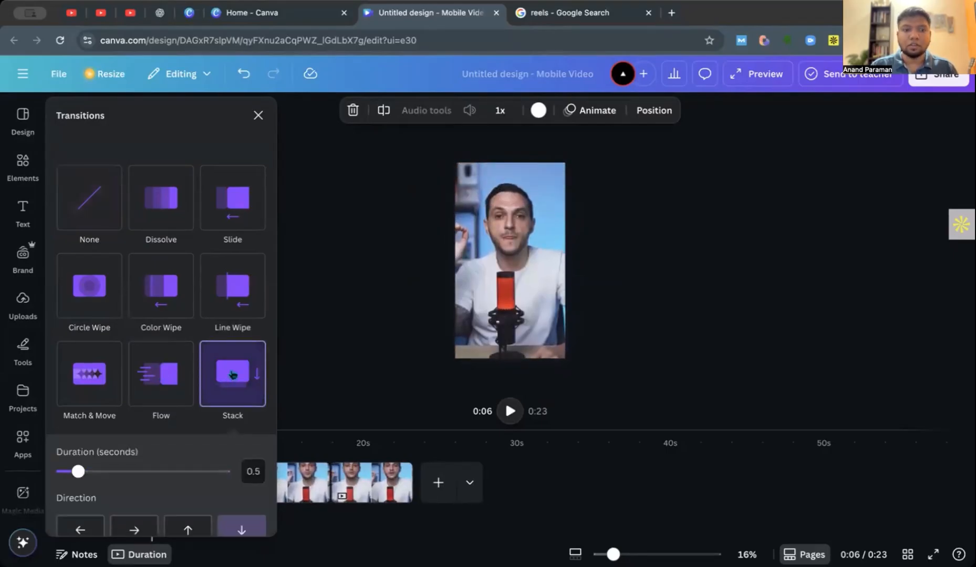
left_click(381, 344)
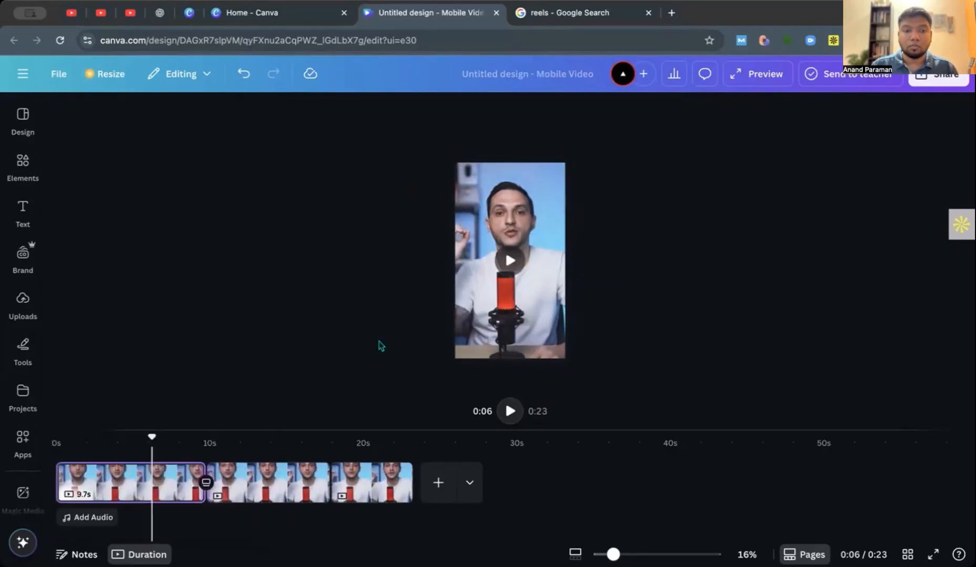
Show the stock videos found for podcast in the element library.
left_click(30, 227)
left_click(23, 169)
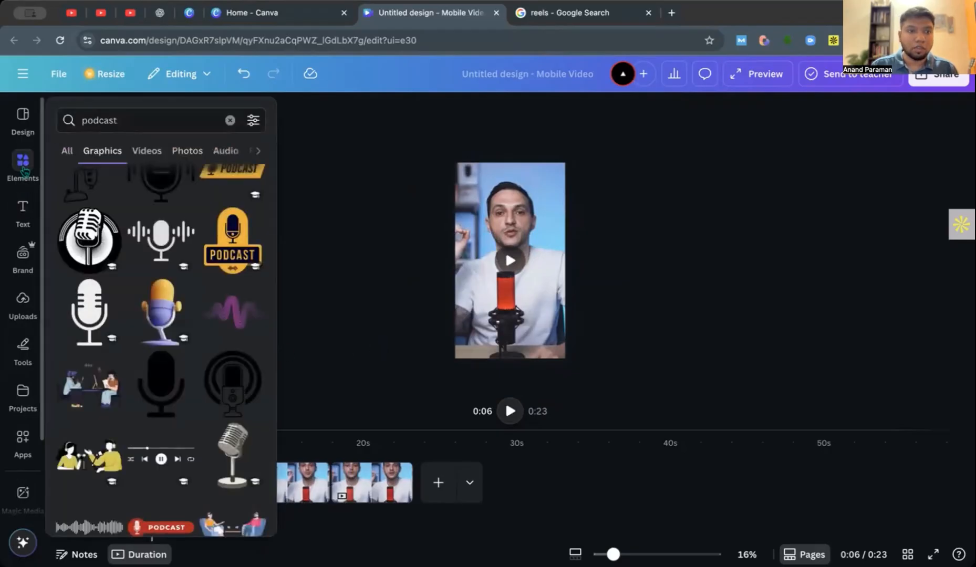
left_click(156, 150)
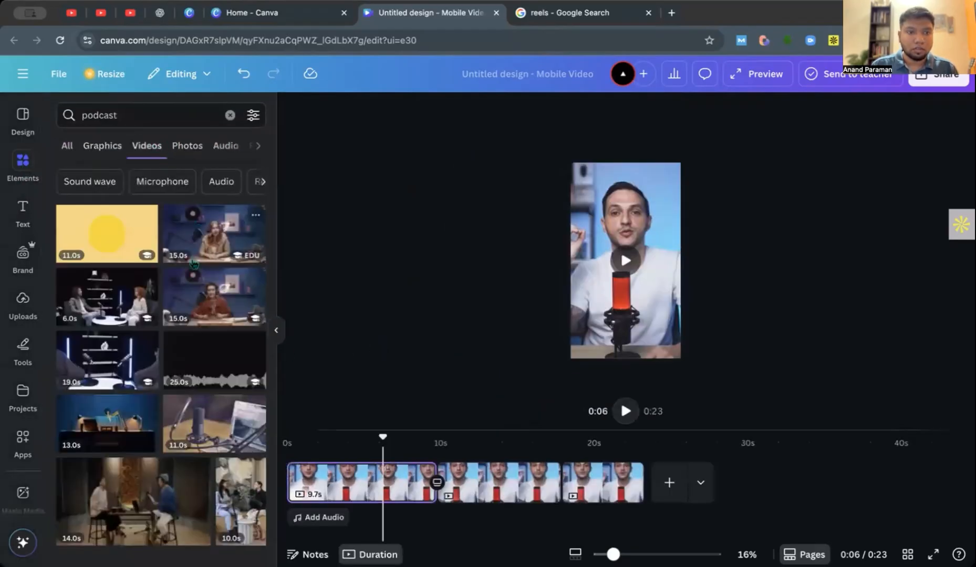
Try placing the 15.0 s podcast video of the presenter in orange on the first page and enlarging it over the frame.
left_click(224, 315)
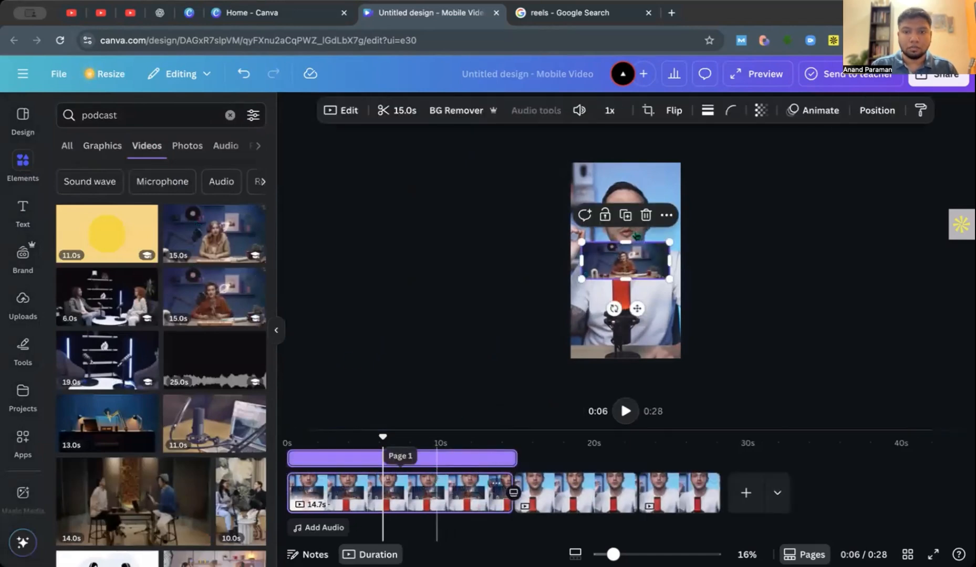
left_click_drag(791, 370, 843, 424)
left_click_drag(715, 323, 630, 366)
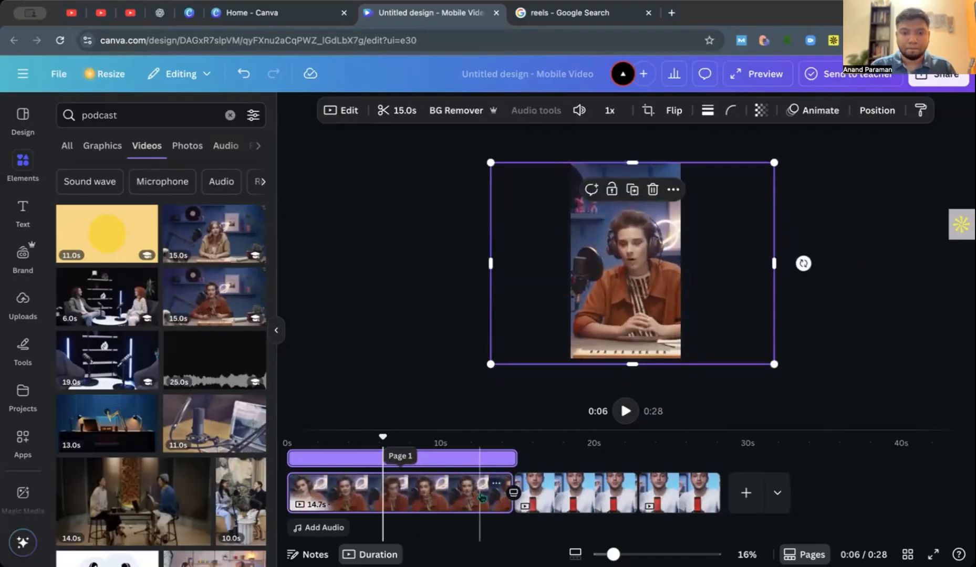
Undo the overlaid podcast video on the first page and the Stack transition after it.
key("ctrl+z")
key("ctrl+z")
key("ctrl+z")
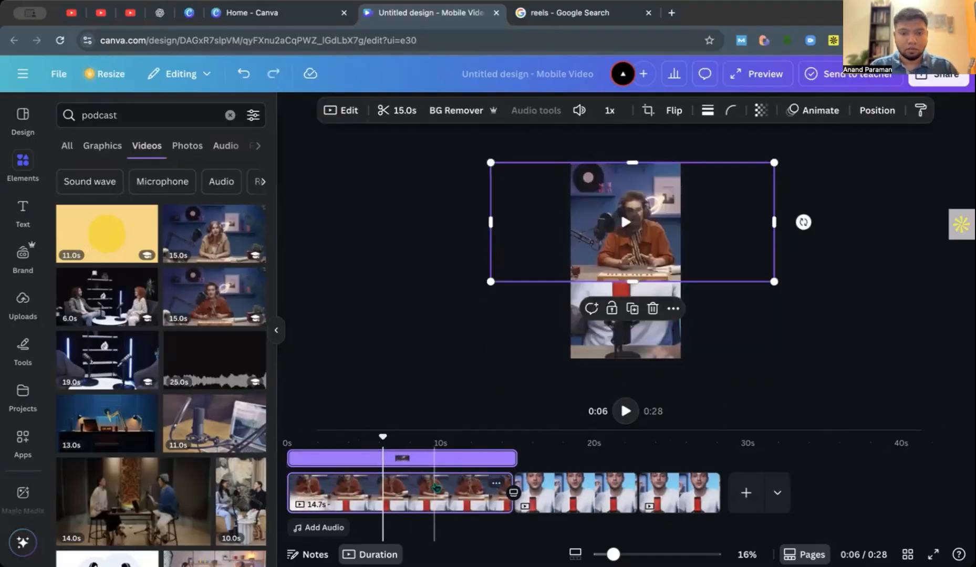
key("ctrl+z")
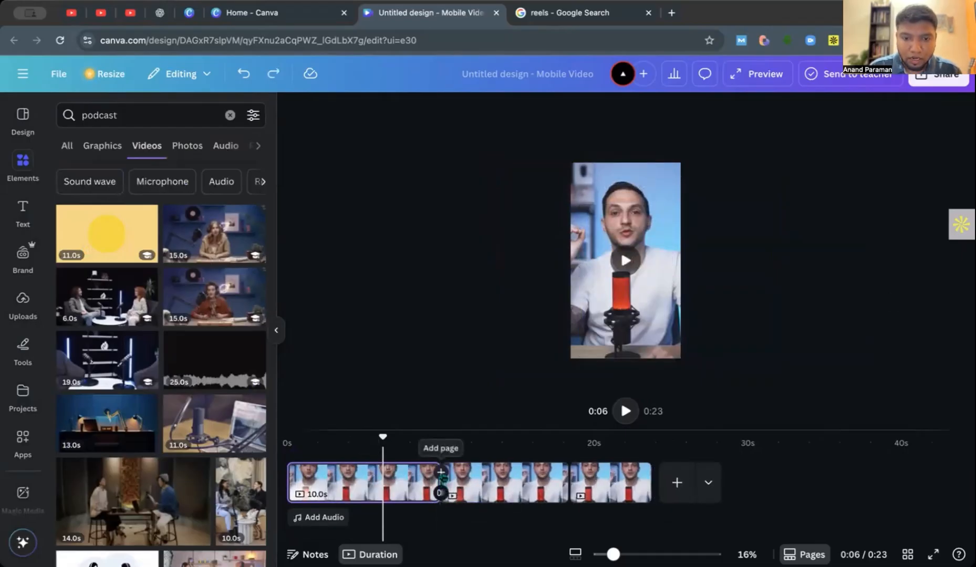
Add a blank page after the first video page and place the 15.0 s podcast video of the presenter in orange on it.
left_click(440, 473)
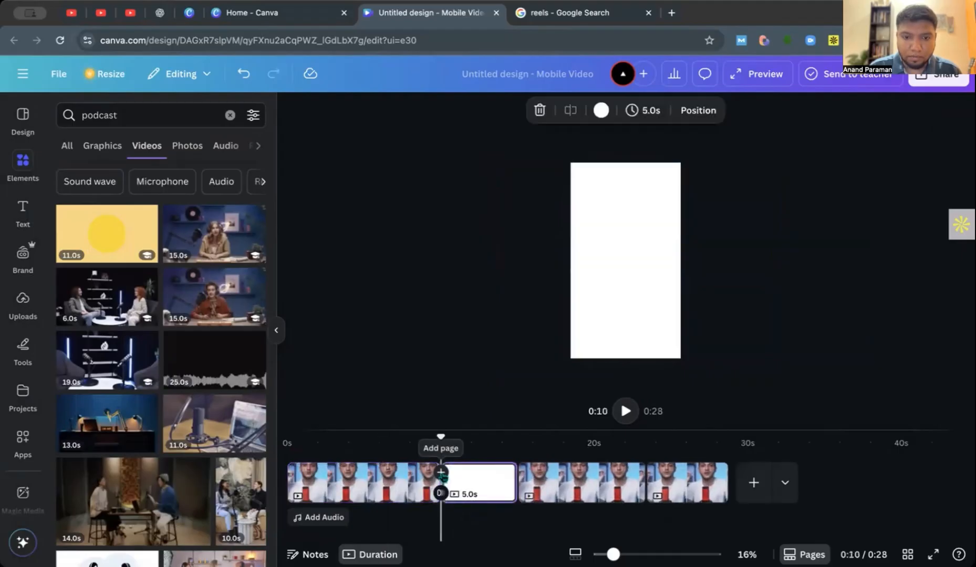
left_click(206, 290)
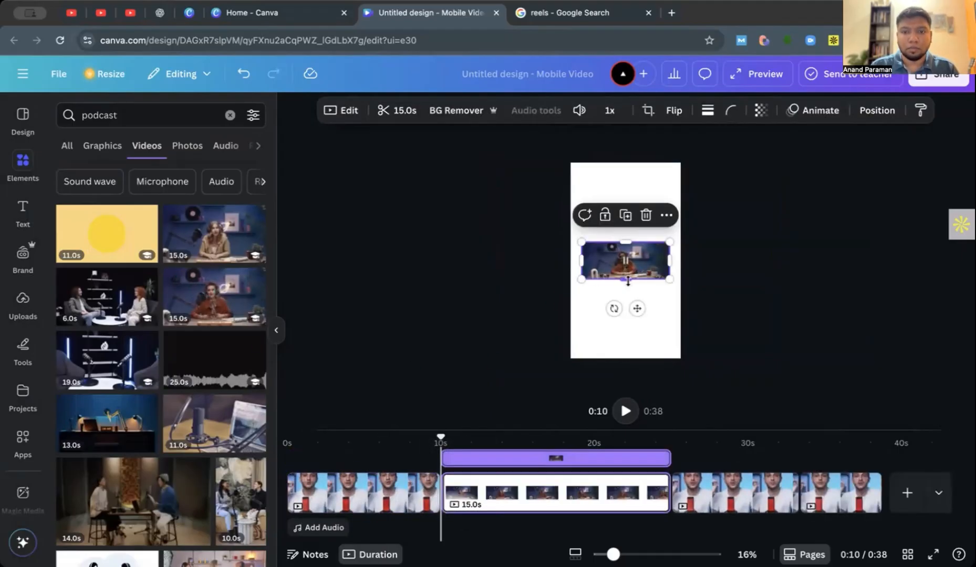
left_click_drag(626, 280, 656, 424)
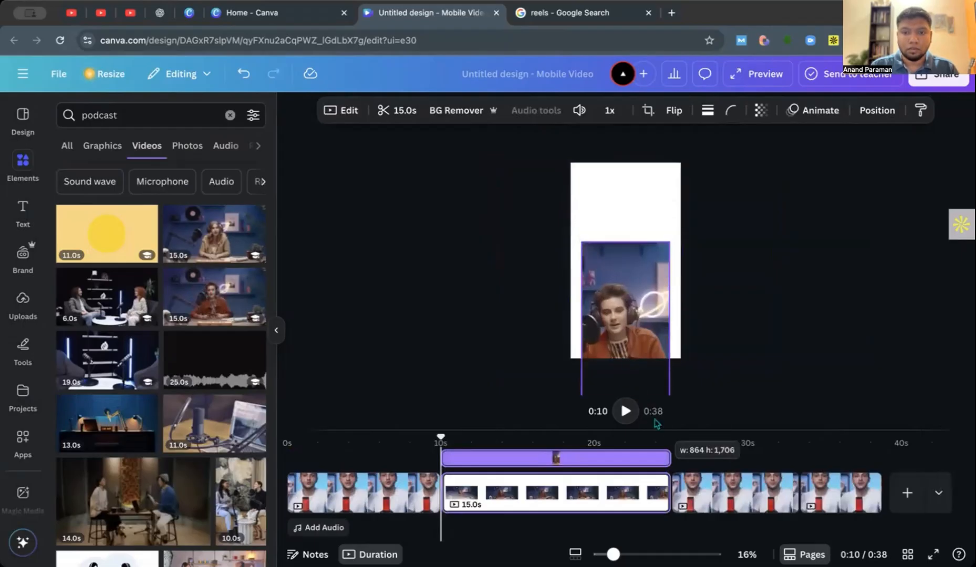
left_click(632, 297)
key("ctrl+z")
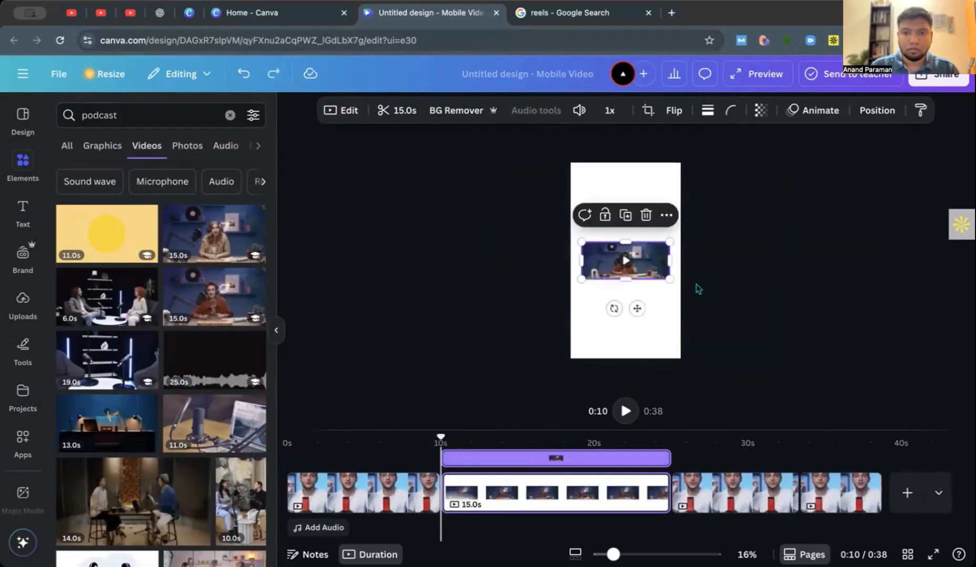
Enlarge the podcast video proportionally and position it to cover the whole blank page with the presenter centered.
left_click_drag(670, 279, 870, 414)
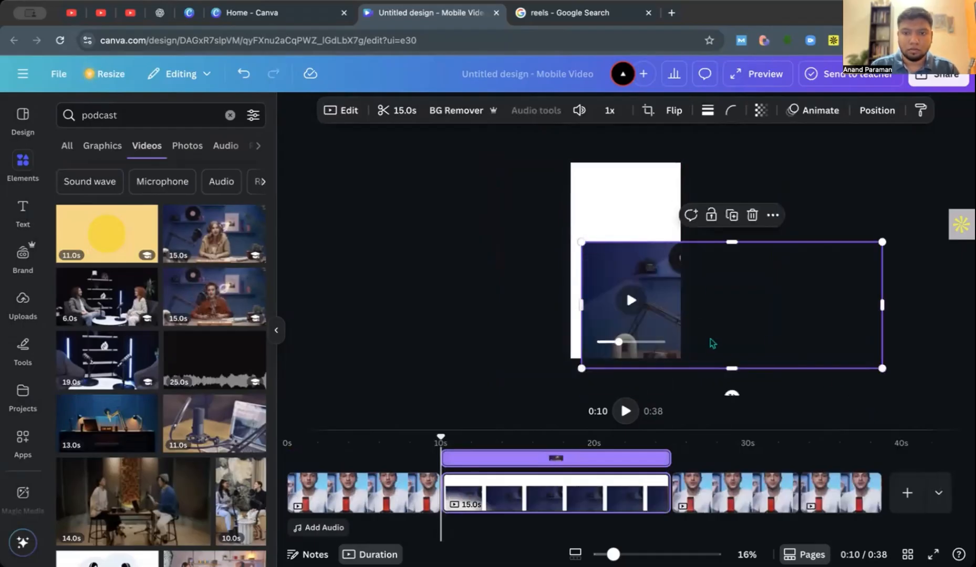
left_click_drag(712, 338, 608, 251)
left_click_drag(633, 360, 633, 360)
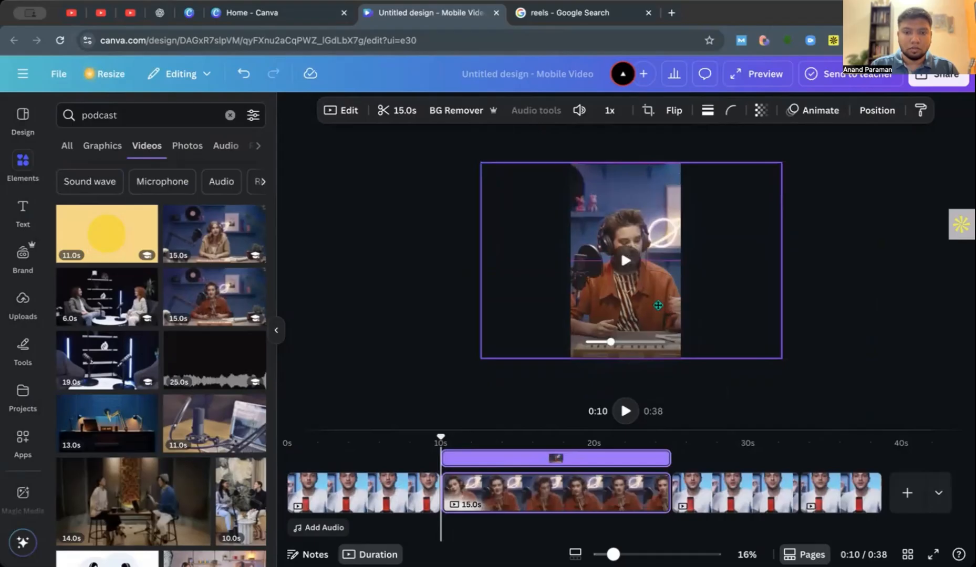
Split the podcast clip of the presenter in orange at 15.5 s and delete the part after the split.
left_click_drag(438, 439, 523, 468)
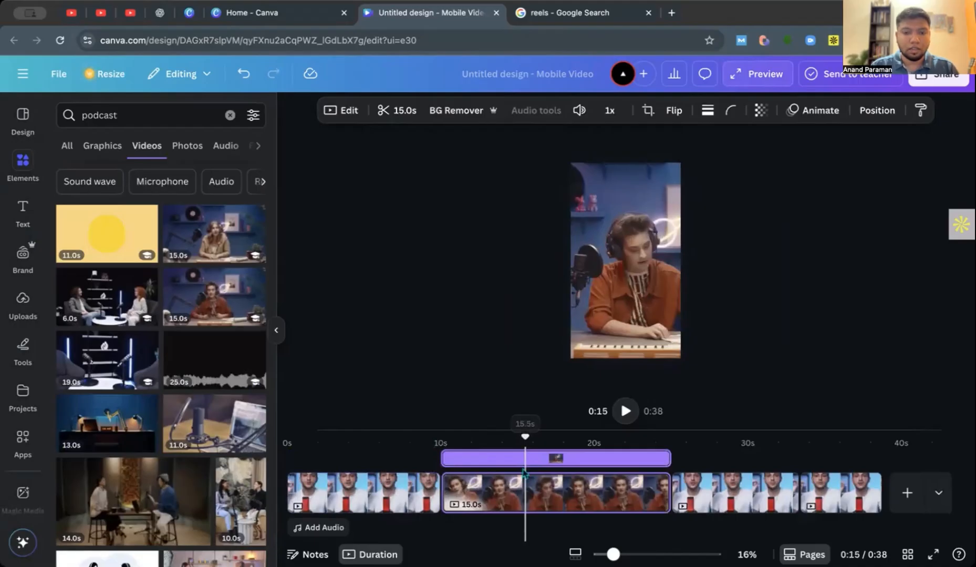
key("s")
left_click(565, 489)
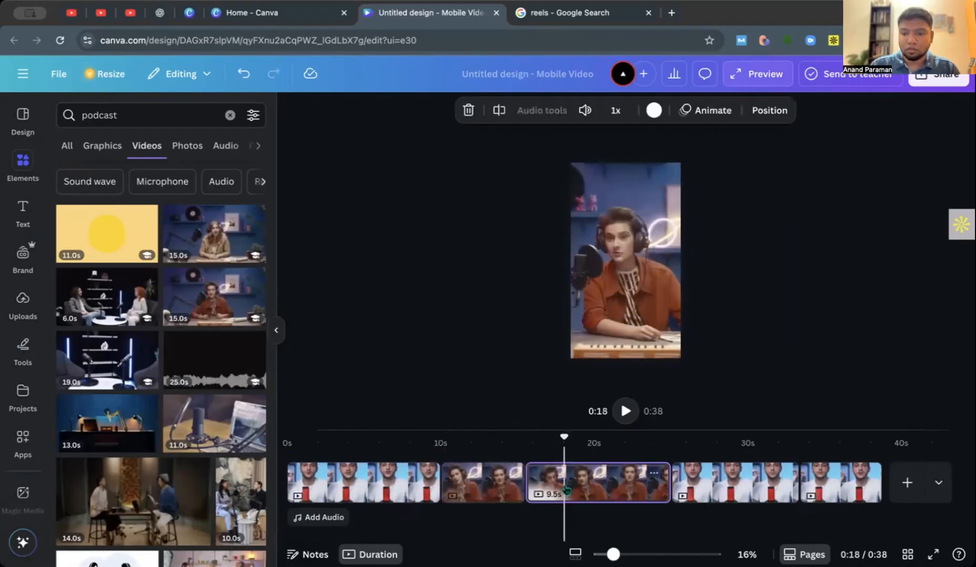
key("Delete")
left_click_drag(566, 438, 513, 438)
left_click(524, 486)
mouse_move(527, 484)
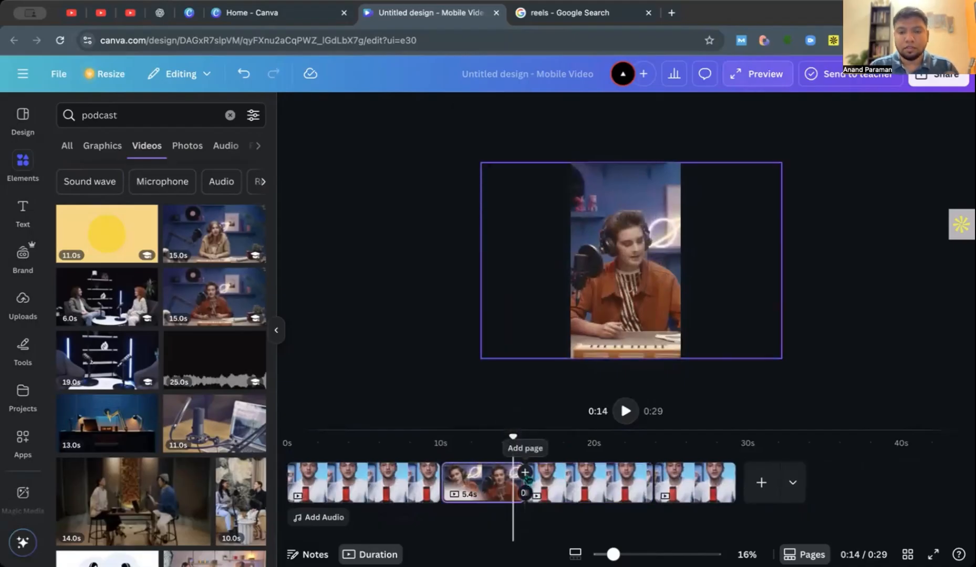
Add a blank page after the shortened podcast clip and search the stock videos for "showroom".
left_click(395, 491)
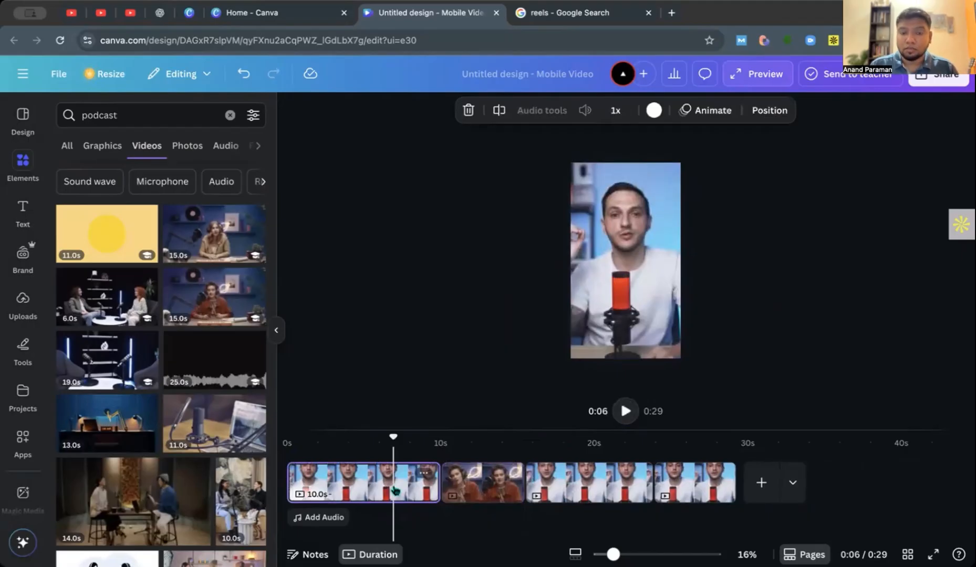
left_click(466, 481)
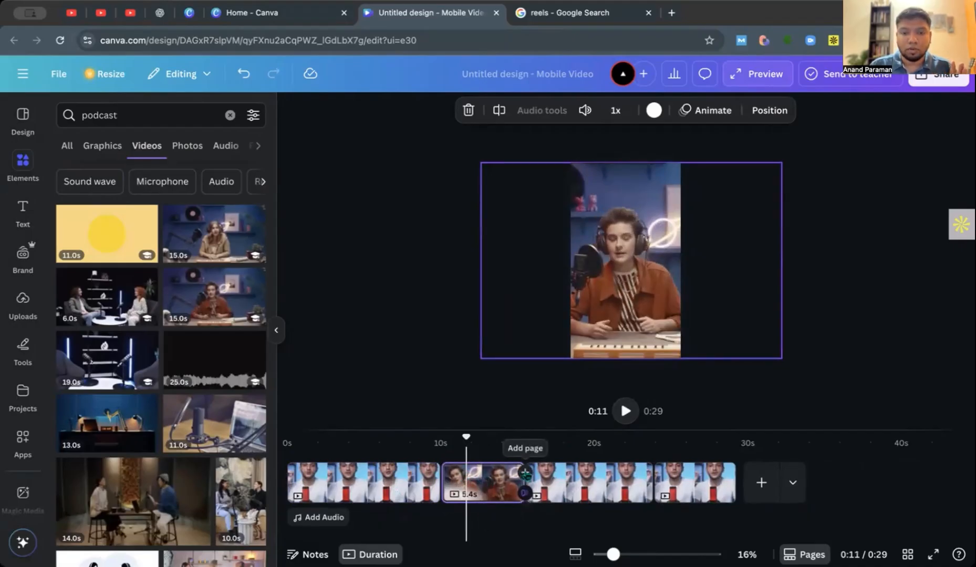
left_click(525, 473)
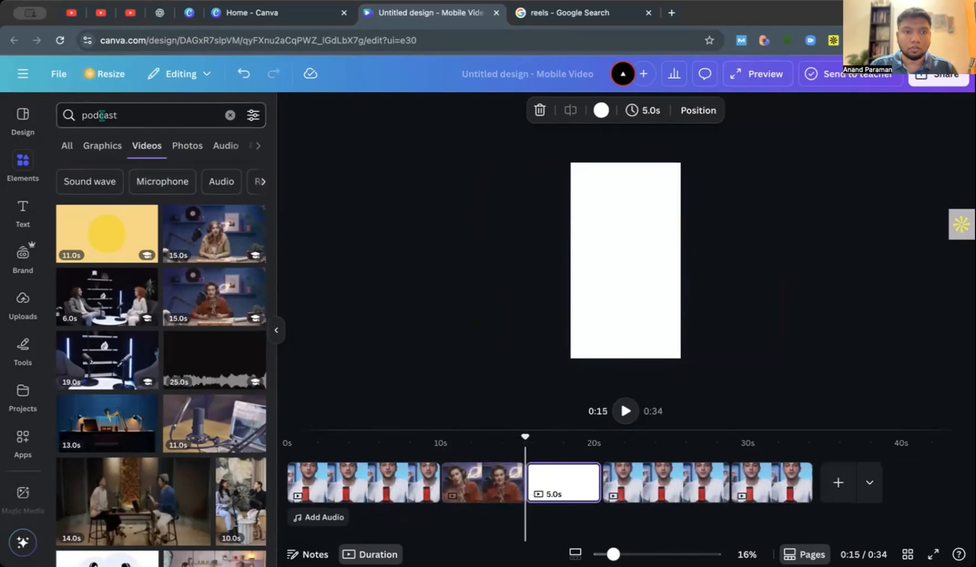
type("showroom")
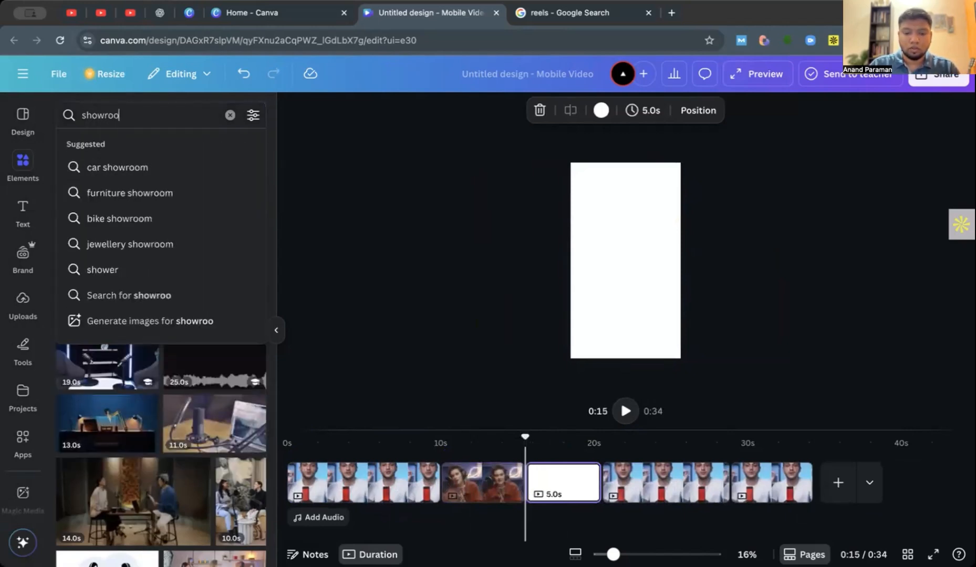
key("Return")
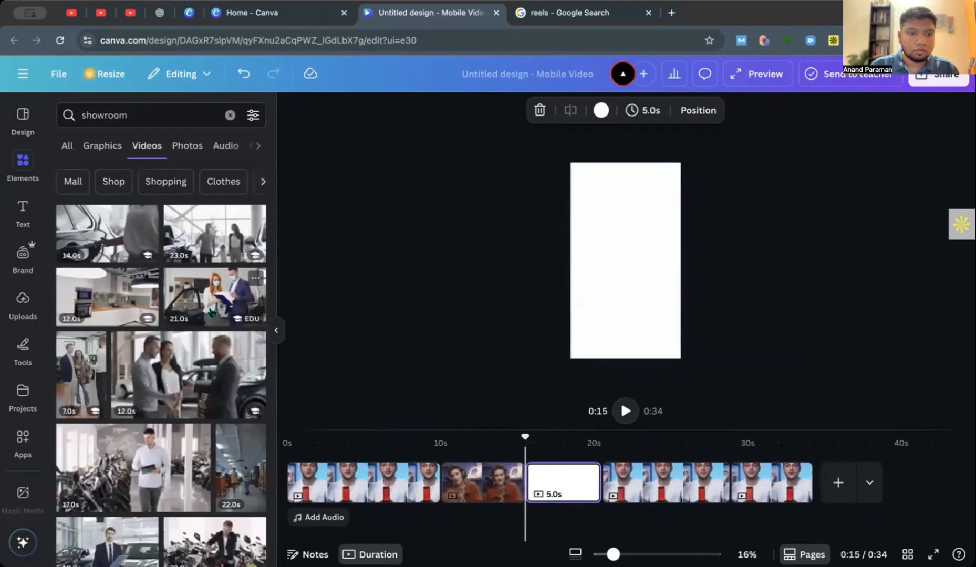
Place the 22.0 s bright interior showroom video on the blank page and enlarge it to cover the whole page.
scroll(189, 321, "down", 6)
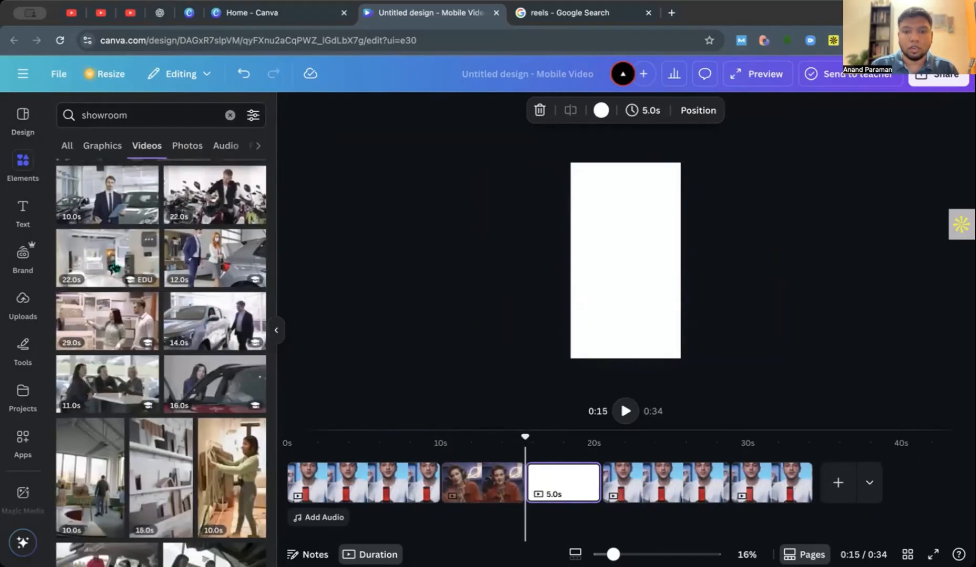
left_click_drag(637, 237, 646, 385)
left_click_drag(616, 312, 599, 293)
left_click_drag(652, 262, 695, 261)
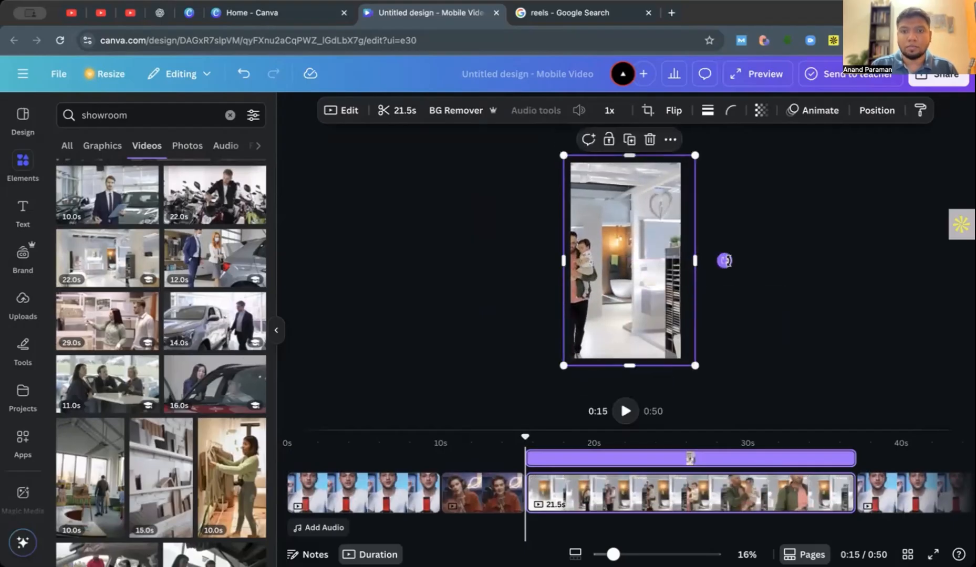
Split the showroom clip at about 21 s on the timeline and delete the remainder after the split.
left_click(616, 499)
key("s")
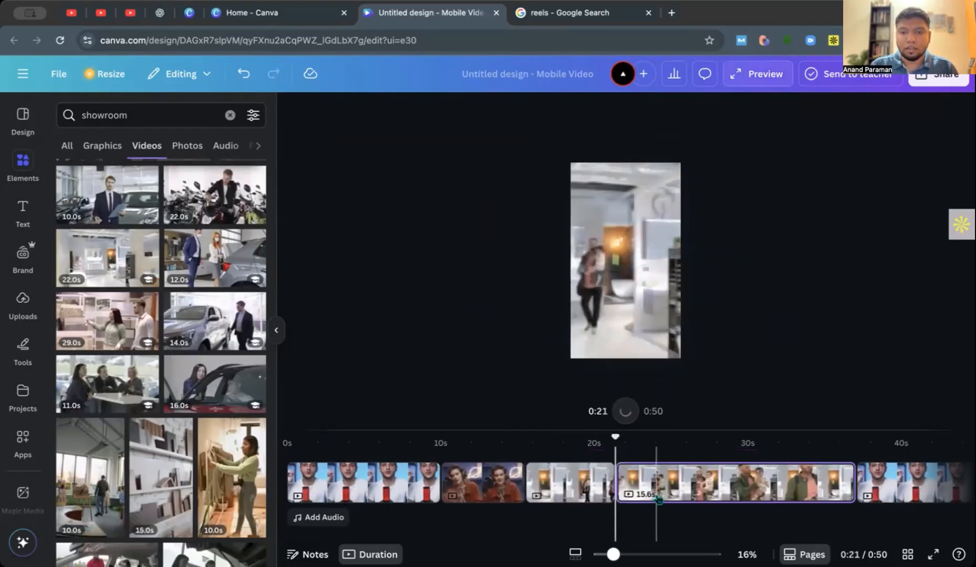
left_click(662, 493)
key("Delete")
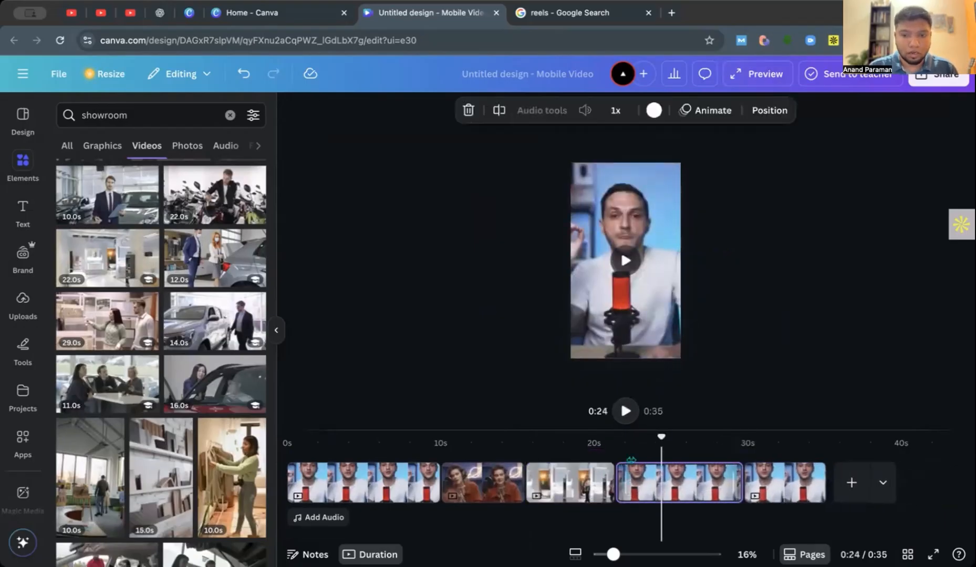
Play the video from about 7 s to check the cuts into the podcast and showroom clips.
left_click_drag(661, 437, 402, 457)
left_click(401, 459)
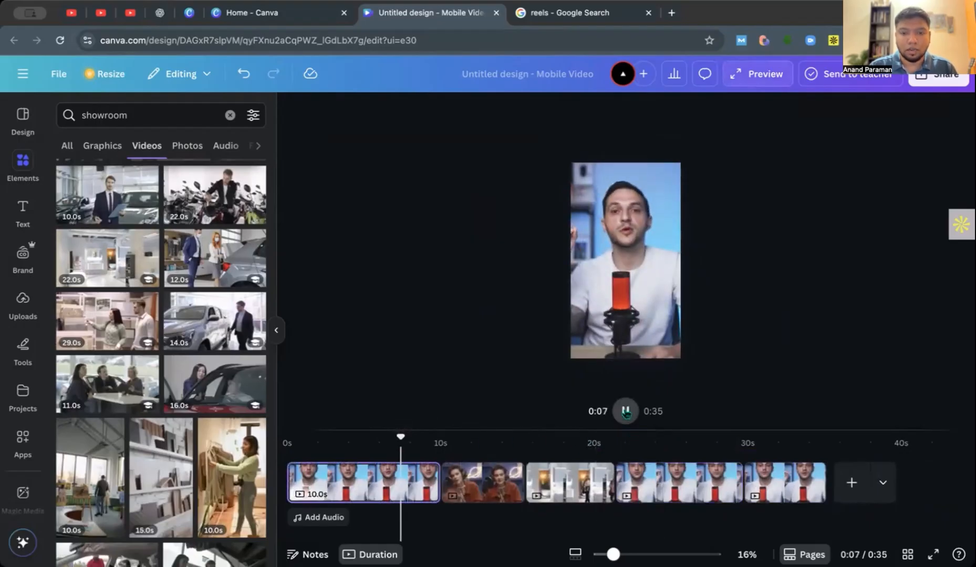
left_click(626, 412)
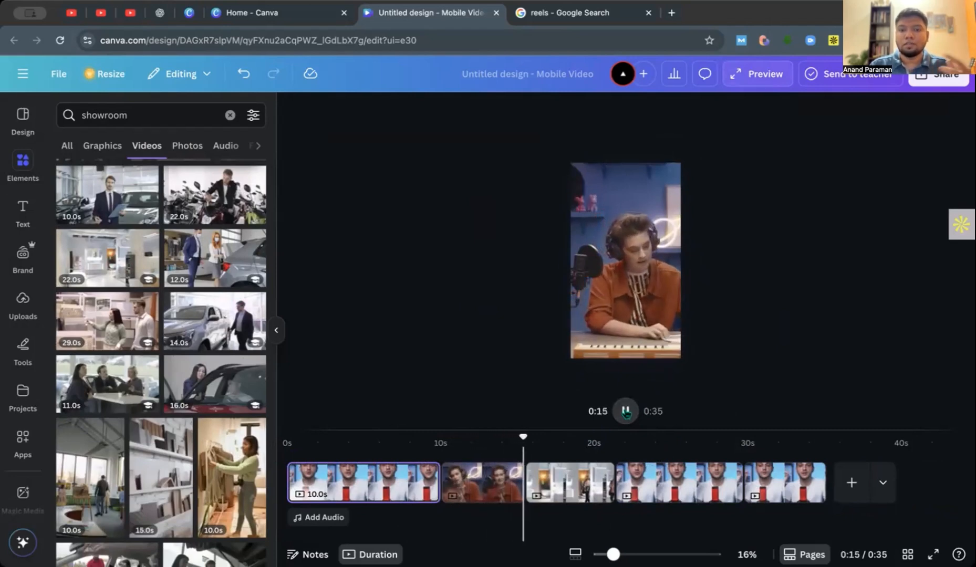
left_click(626, 411)
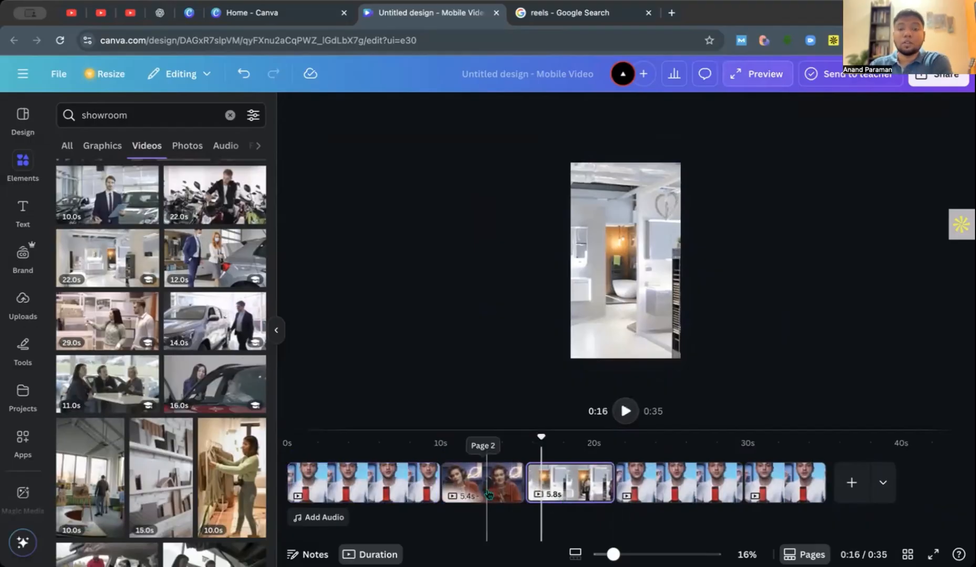
Add a rounded square frame to the page of the man in white that follows the showroom clip.
left_click(650, 486)
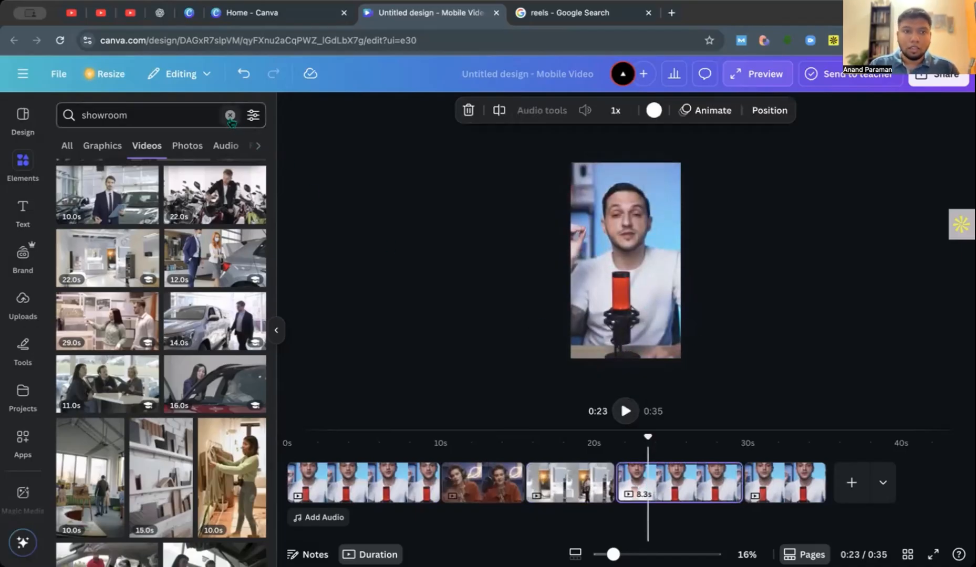
left_click(230, 117)
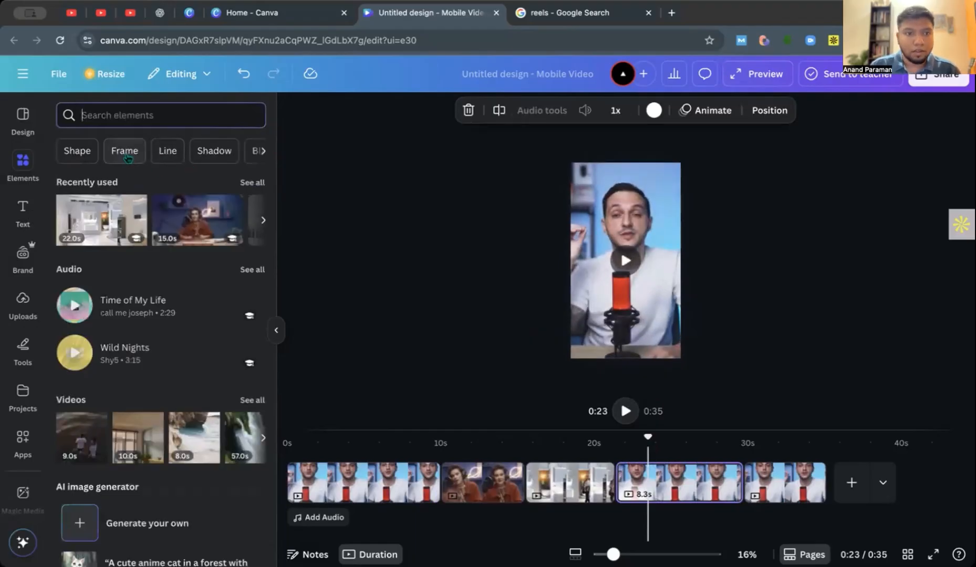
left_click(124, 153)
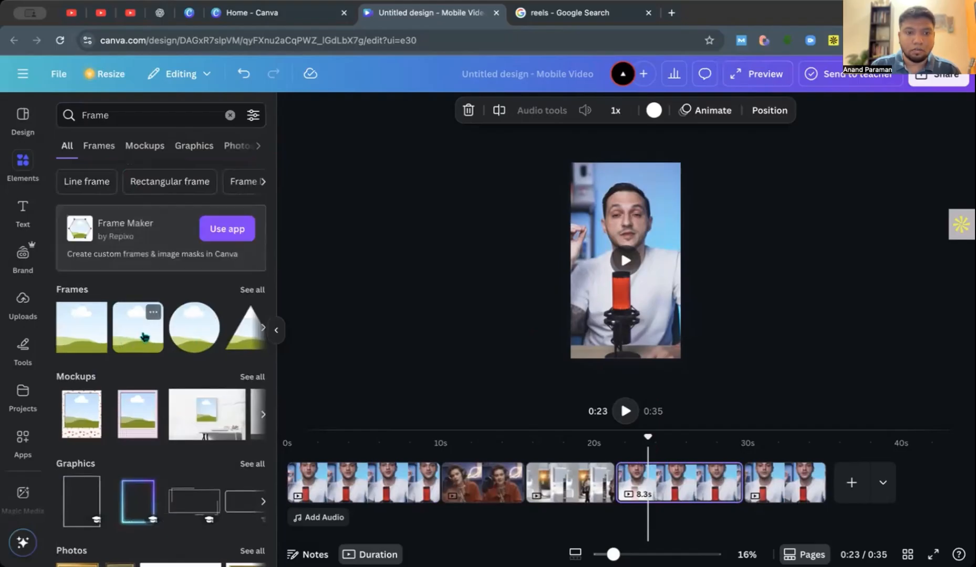
left_click(144, 337)
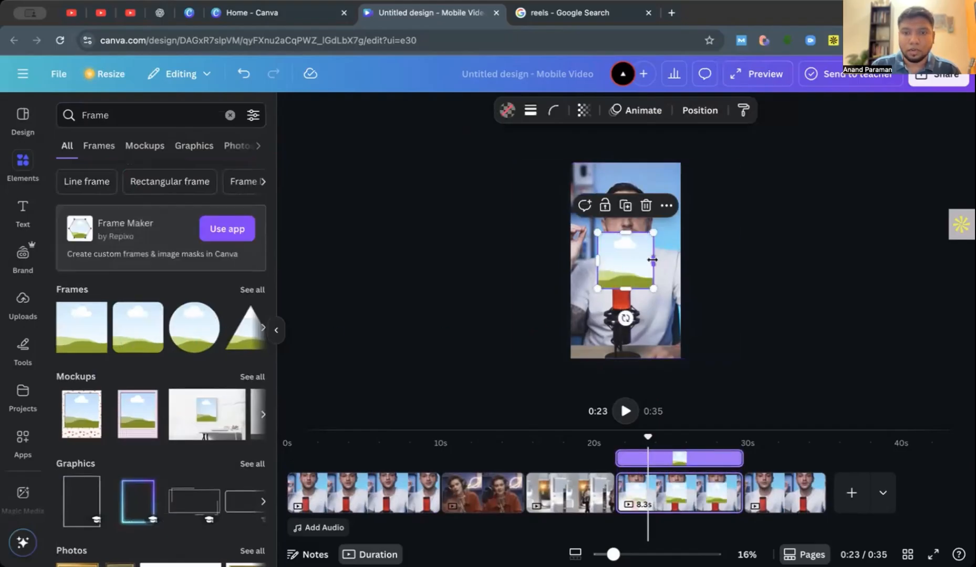
Widen the frame on both sides into a landscape rectangle spanning most of the page width.
left_click_drag(670, 259, 685, 259)
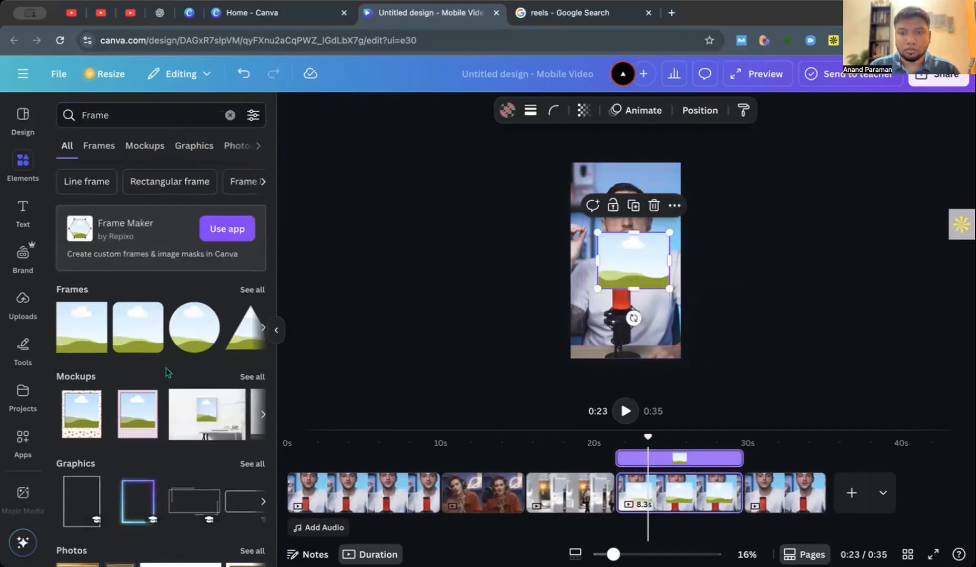
left_click(272, 330)
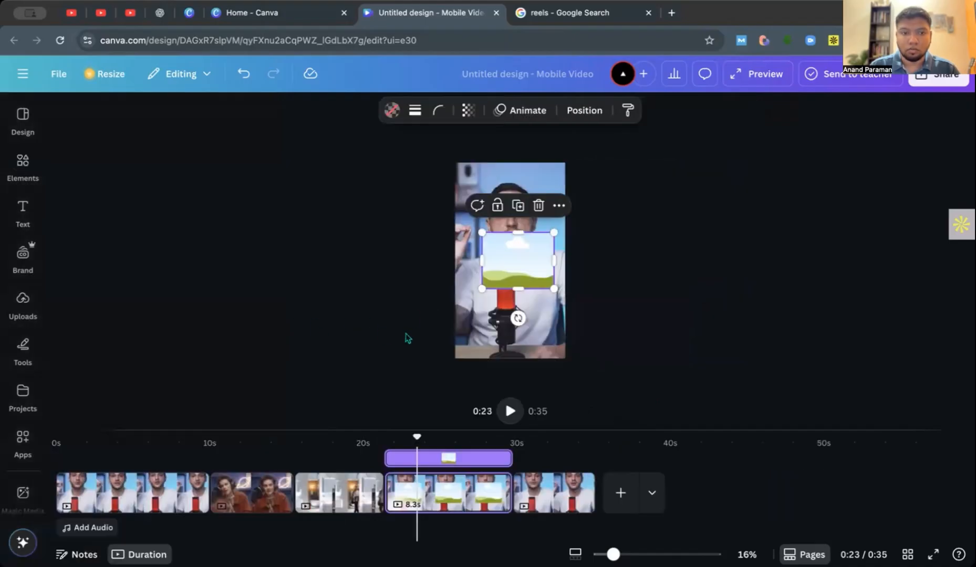
scroll(370, 323, "up", 5)
scroll(392, 316, "up", 2)
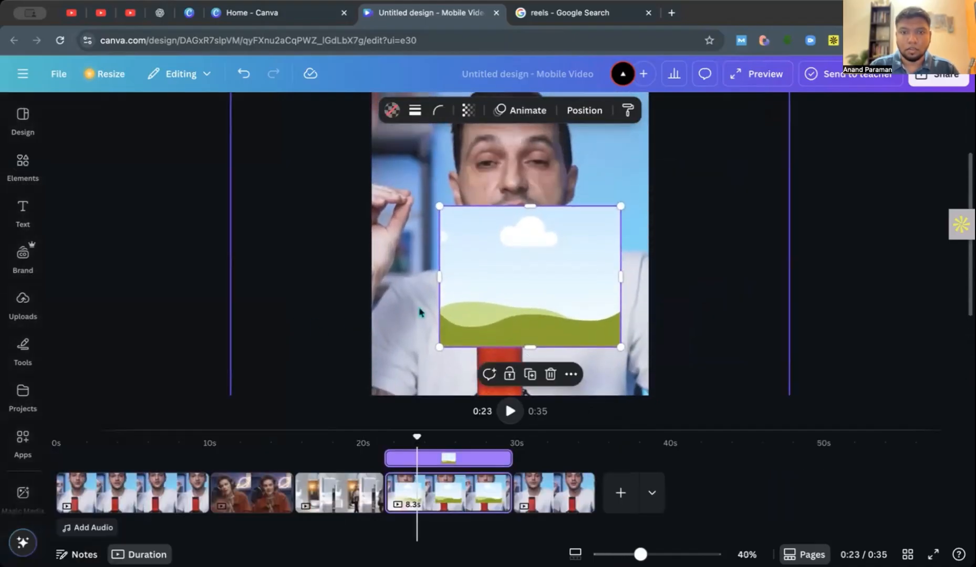
left_click_drag(441, 277, 399, 277)
Fill the frame with the 19.0 s stock video of the woman looking over the water.
left_click(23, 161)
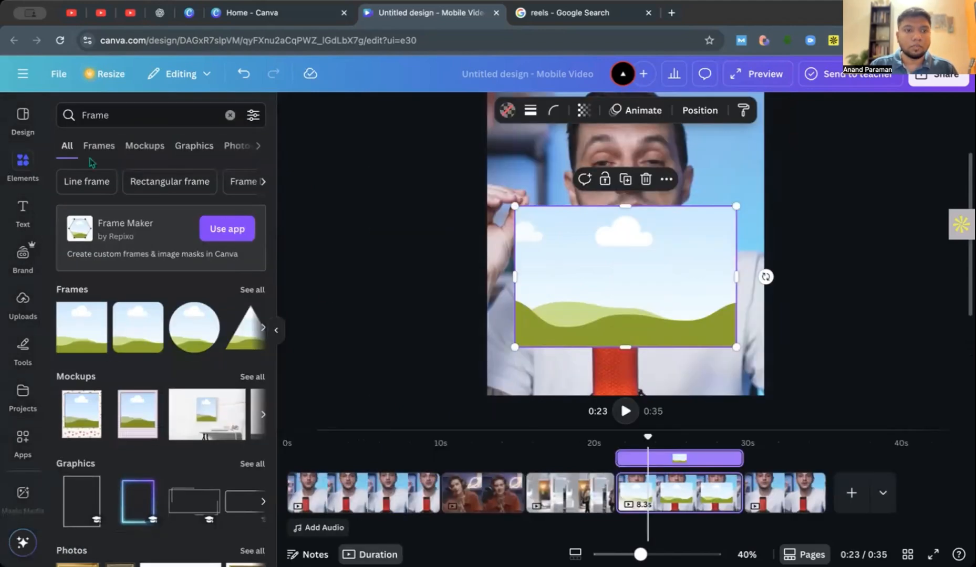
left_click(257, 145)
left_click(258, 146)
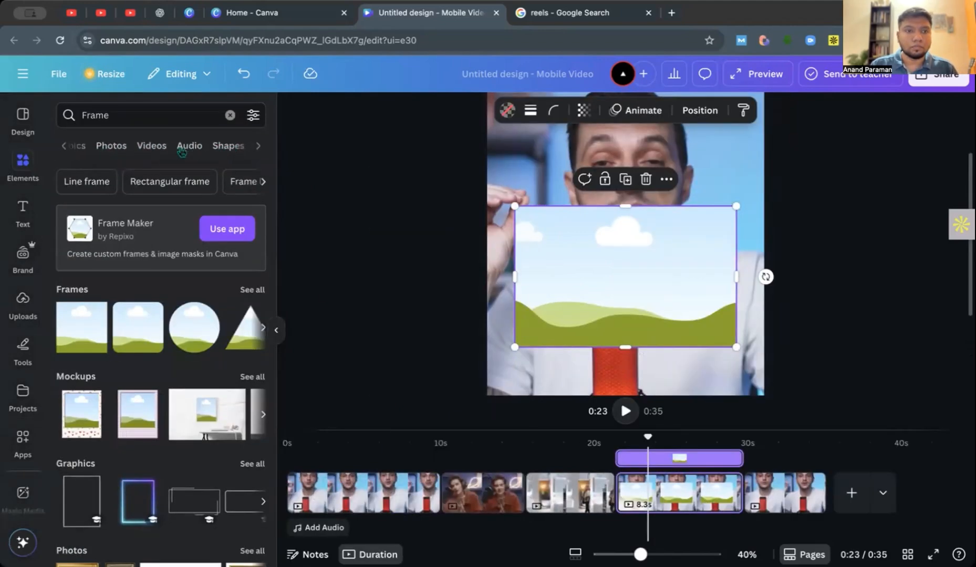
left_click(160, 145)
scroll(210, 258, "down", 6)
scroll(220, 270, "up", 3)
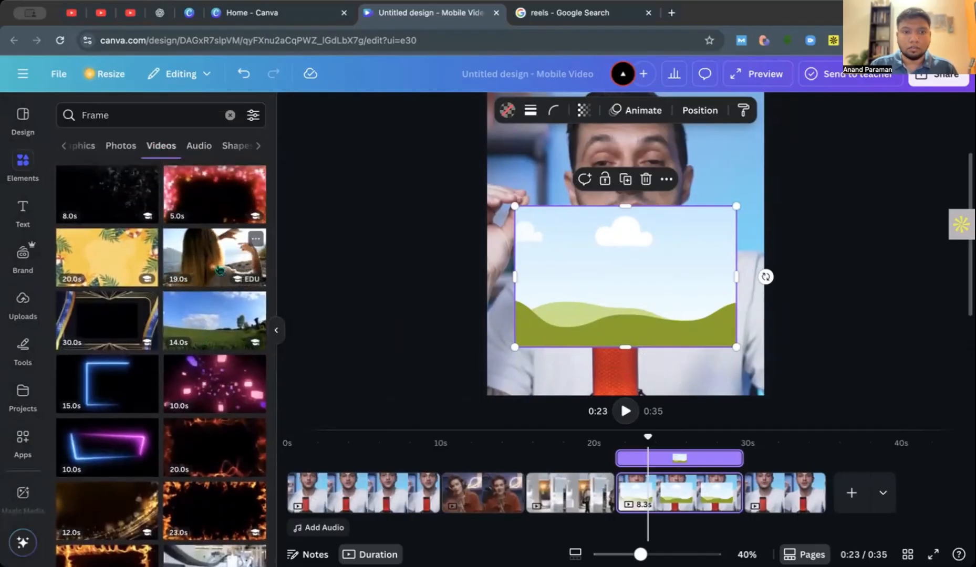
left_click(221, 271)
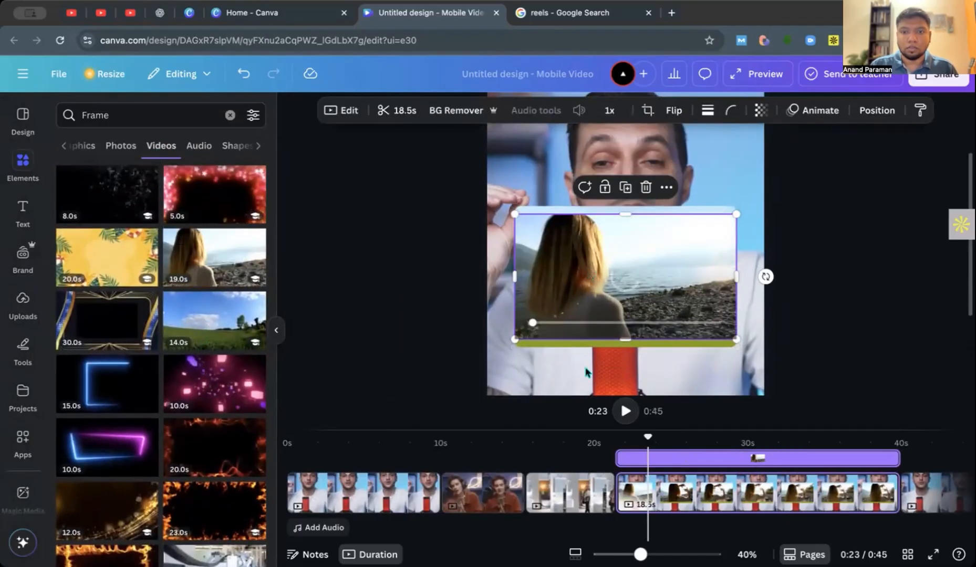
mouse_move(607, 295)
left_mouse_down()
mouse_move(625, 319)
mouse_move(610, 301)
left_mouse_up()
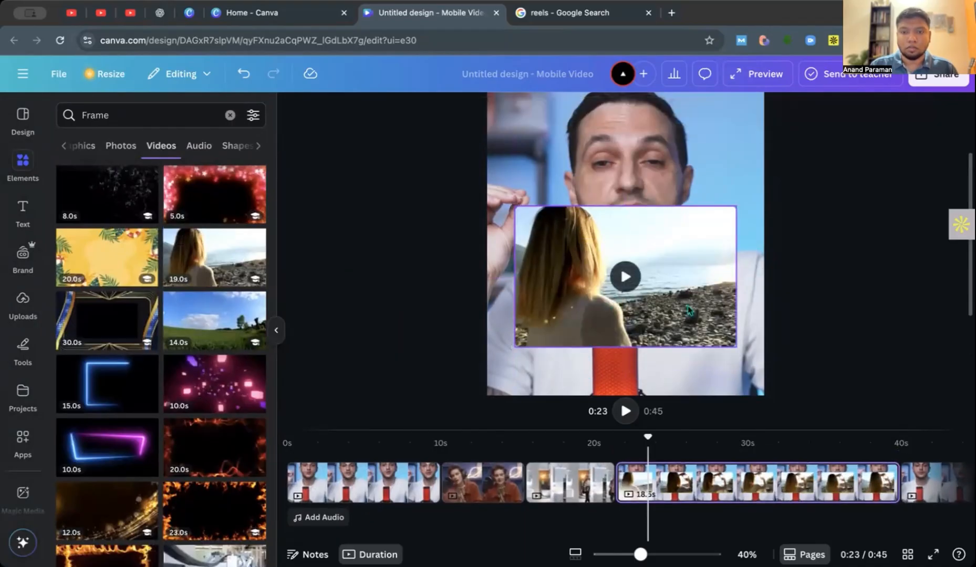
Move the framed video down below the speaker's face, keeping it horizontally centered on the page.
scroll(688, 310, "down", 4)
left_click_drag(674, 265, 675, 310)
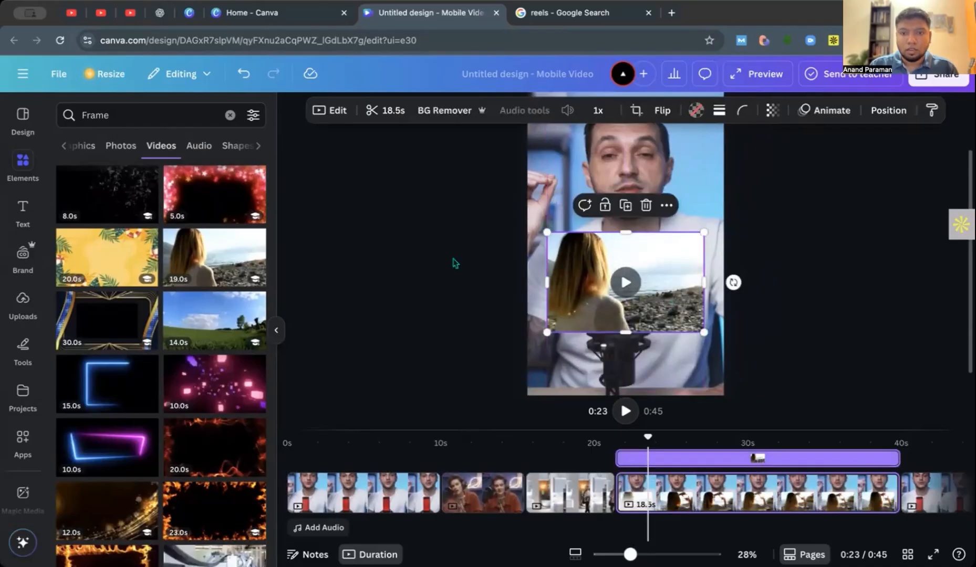
left_click(455, 264)
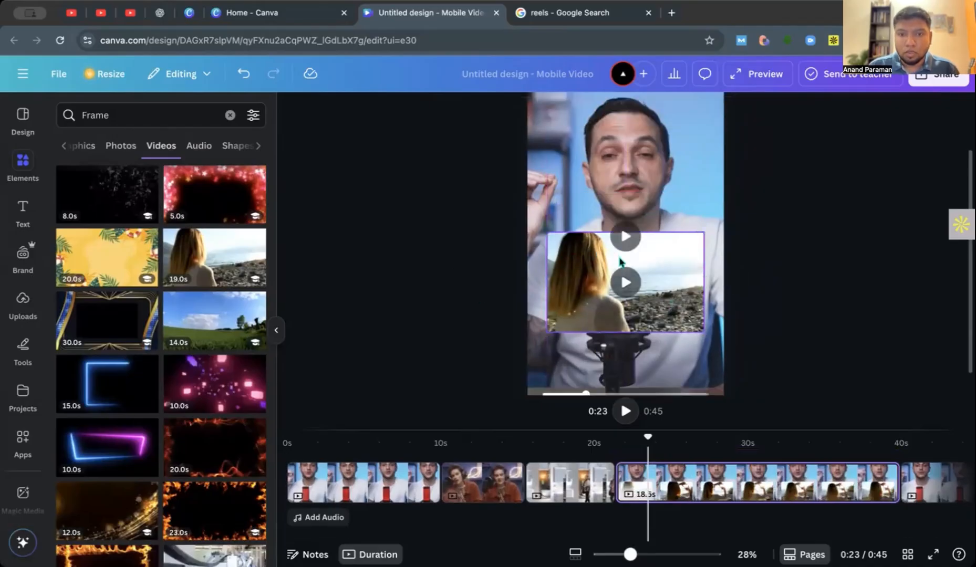
Set the framed video's corner rounding to 64.
left_click(277, 330)
scroll(462, 328, "up", 5)
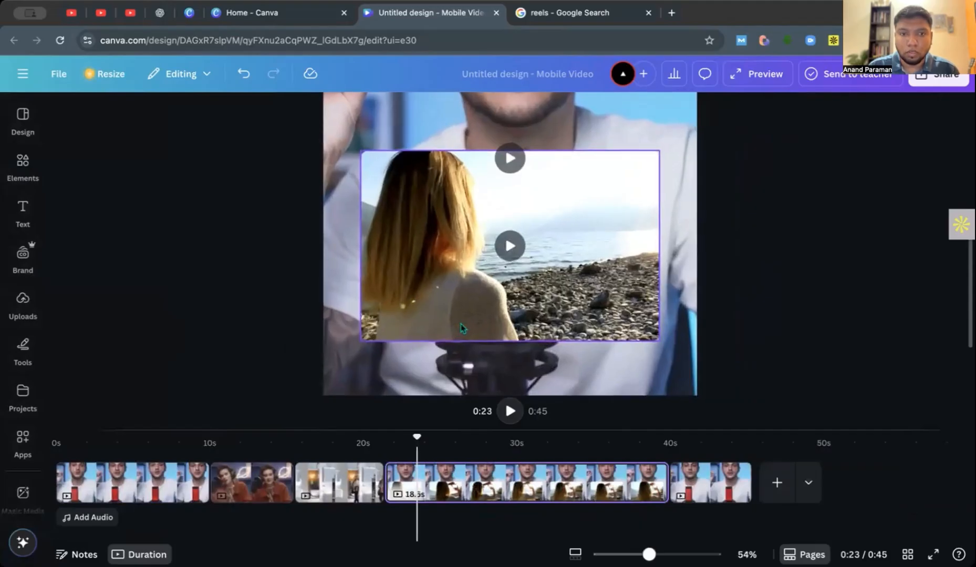
left_click(426, 257)
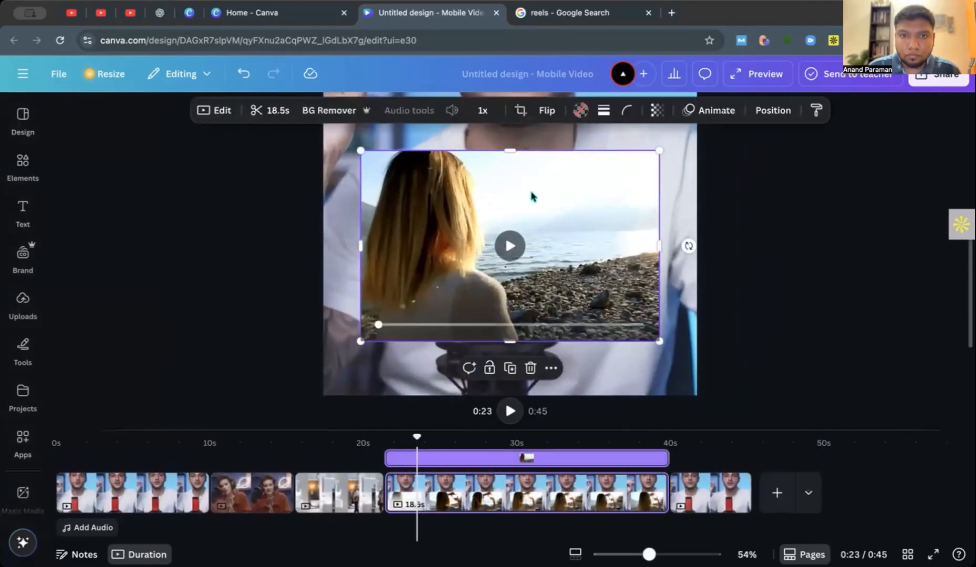
left_click(288, 213)
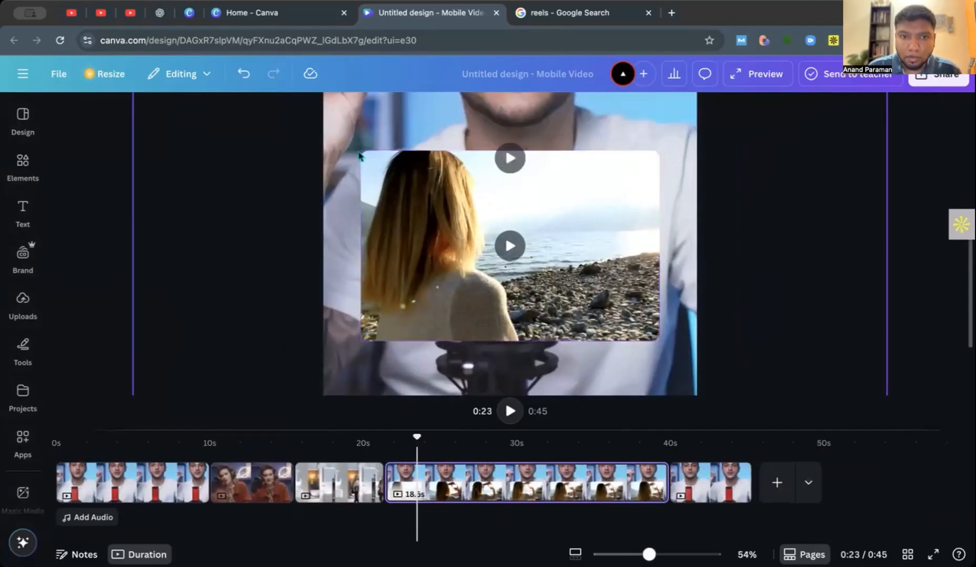
left_click(420, 217)
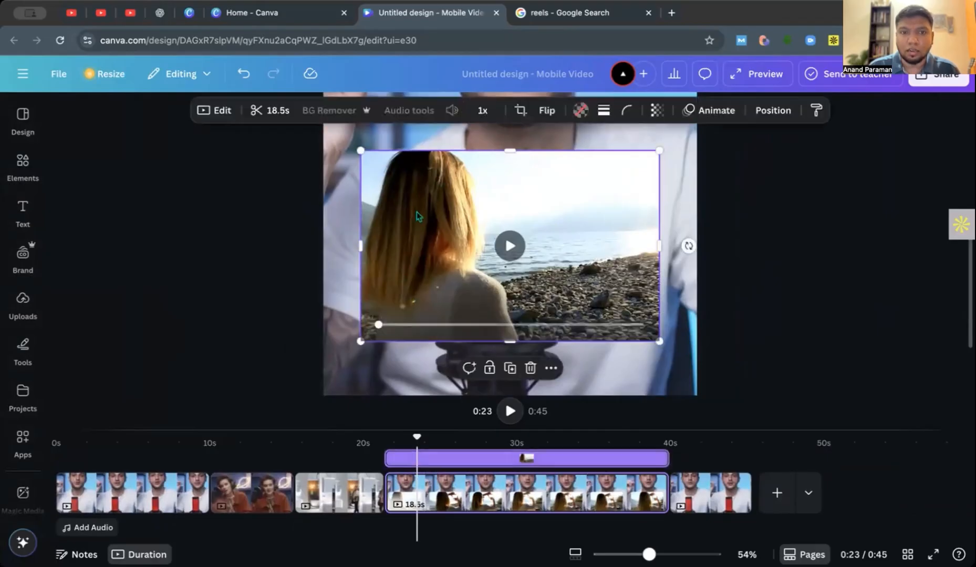
left_click(627, 112)
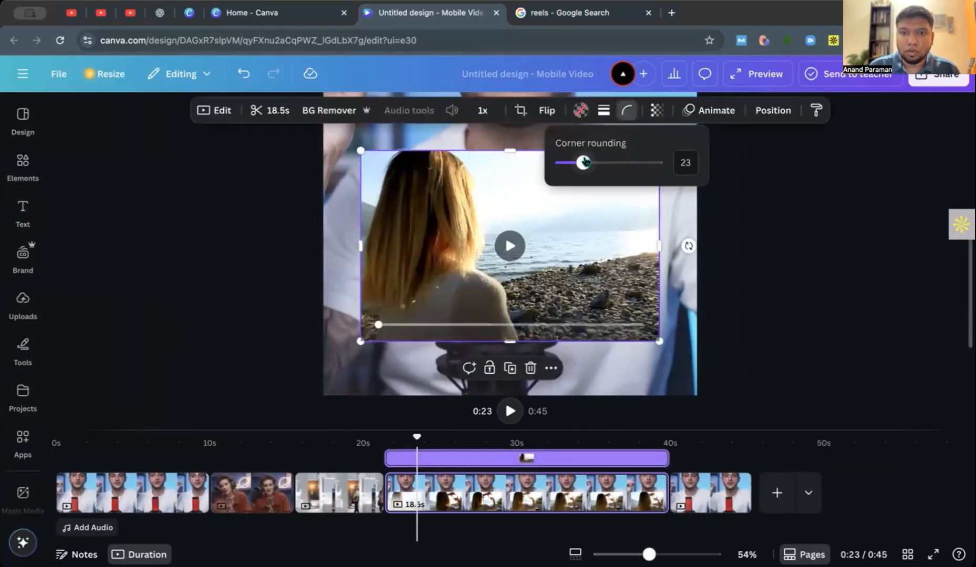
left_click_drag(582, 162, 623, 162)
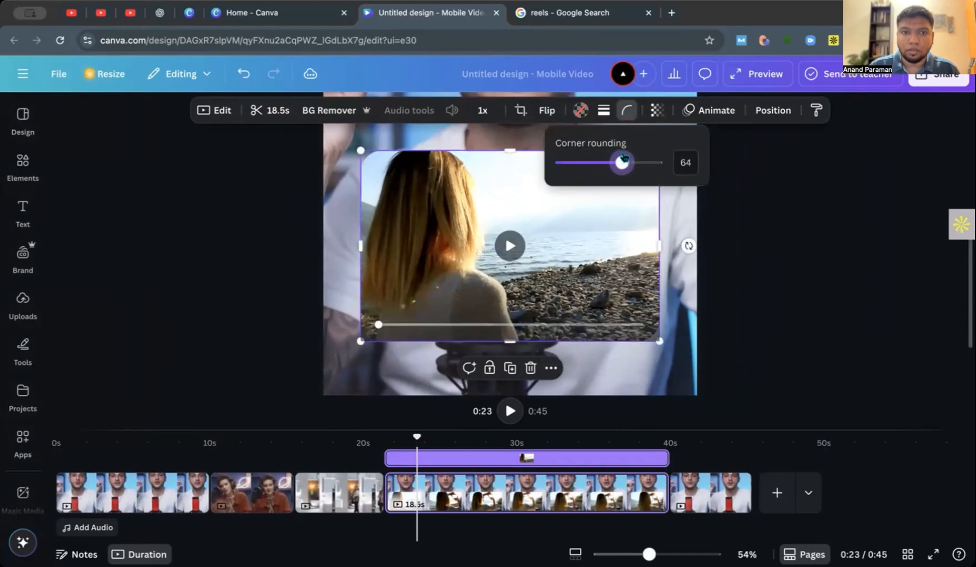
Move the framed video further down the page so it sits over the speaker's chest and microphone.
key("Escape")
key("Escape")
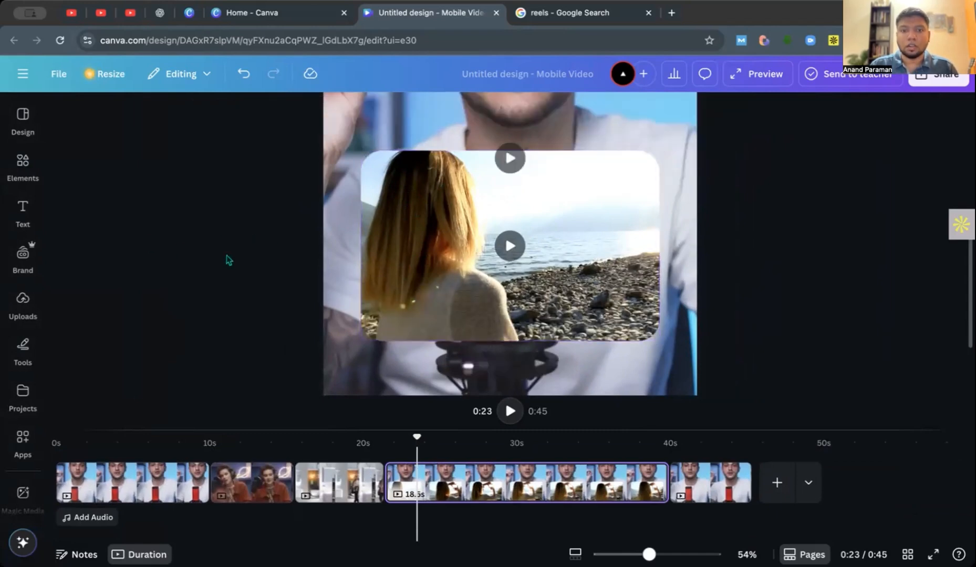
scroll(226, 256, "down", 6)
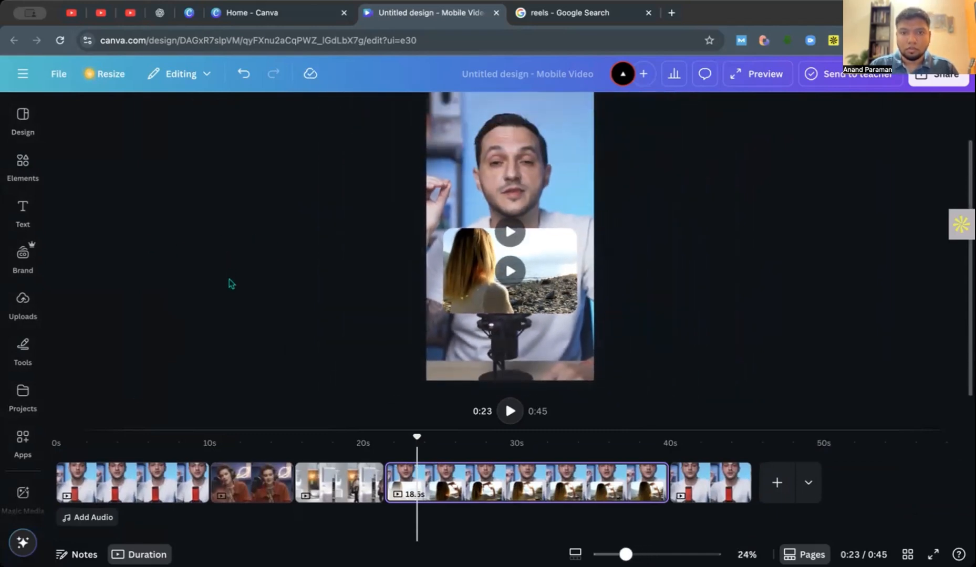
left_click(555, 297)
left_click_drag(553, 307, 554, 309)
left_click(641, 295)
Play the reel from about 0:13, split the framed-overlay clip at 0:26 and delete the piece after the split.
left_click_drag(417, 440, 263, 437)
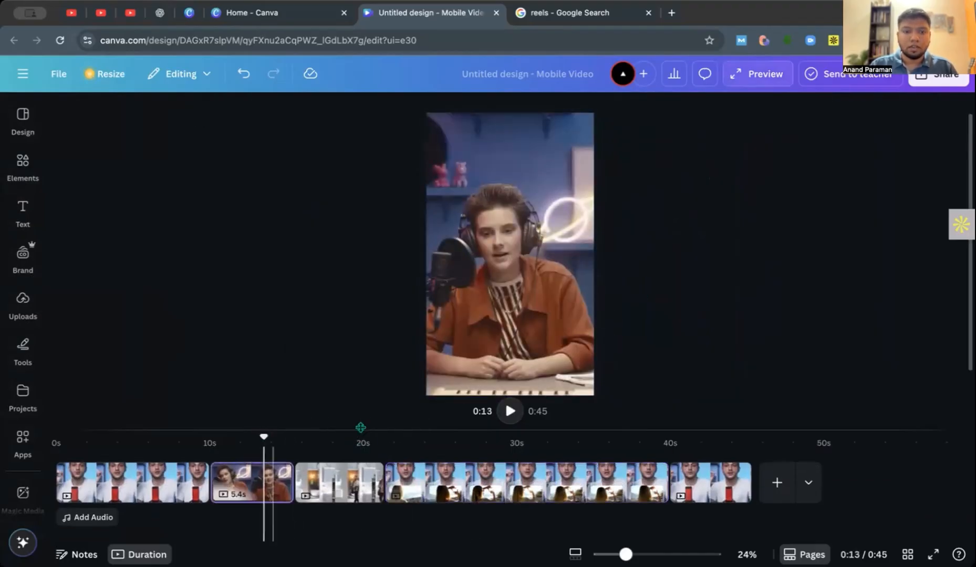
left_click(513, 412)
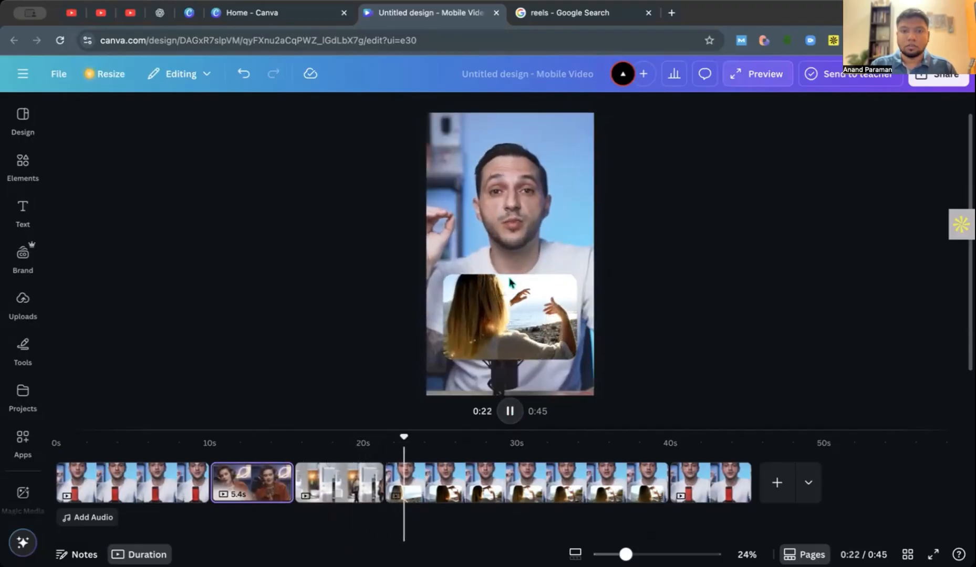
left_click(510, 412)
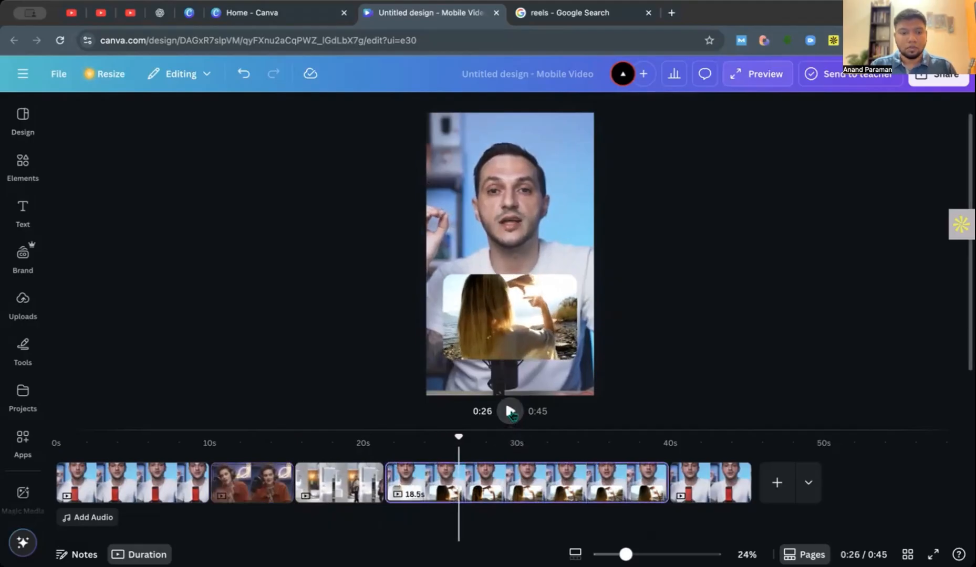
key("s")
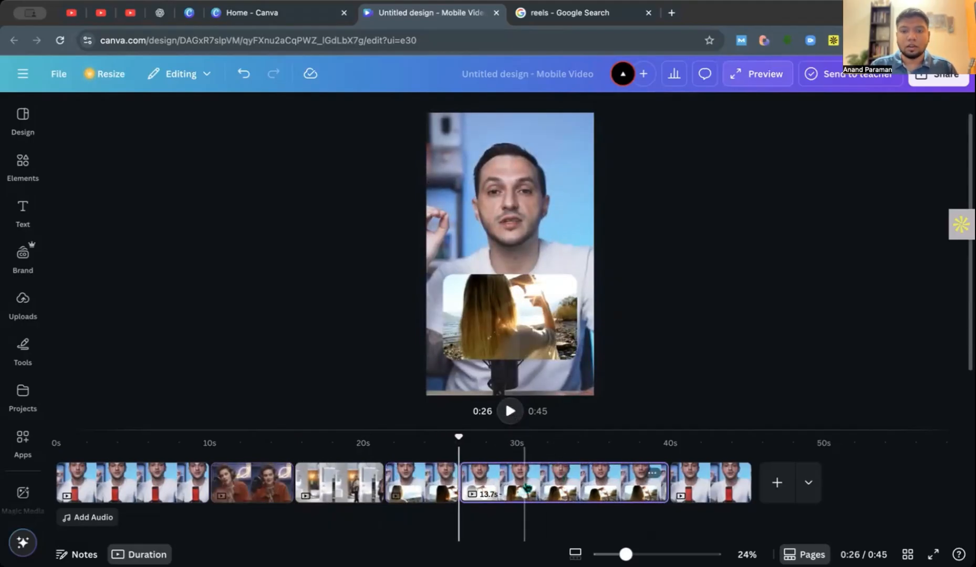
left_click(583, 489)
key("Delete")
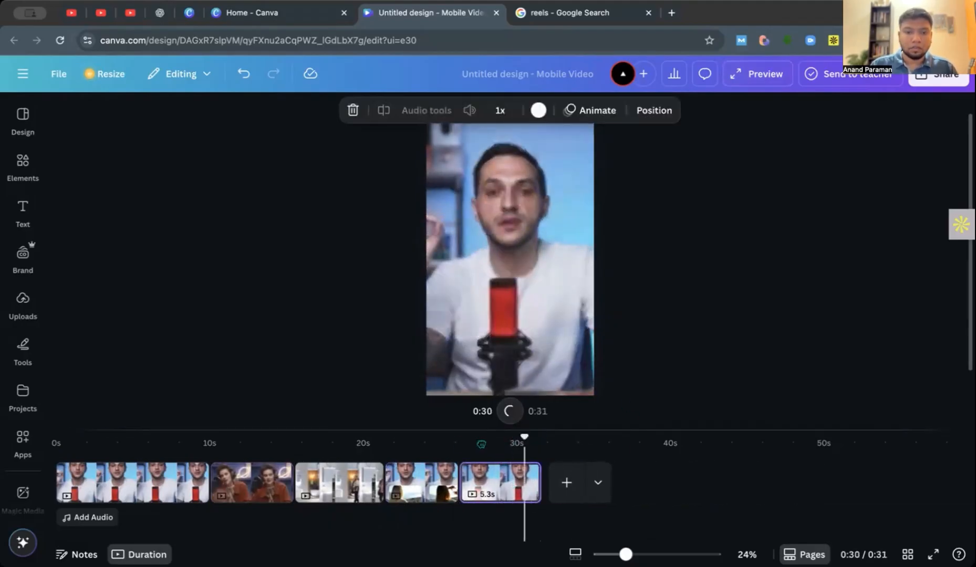
left_click(359, 483)
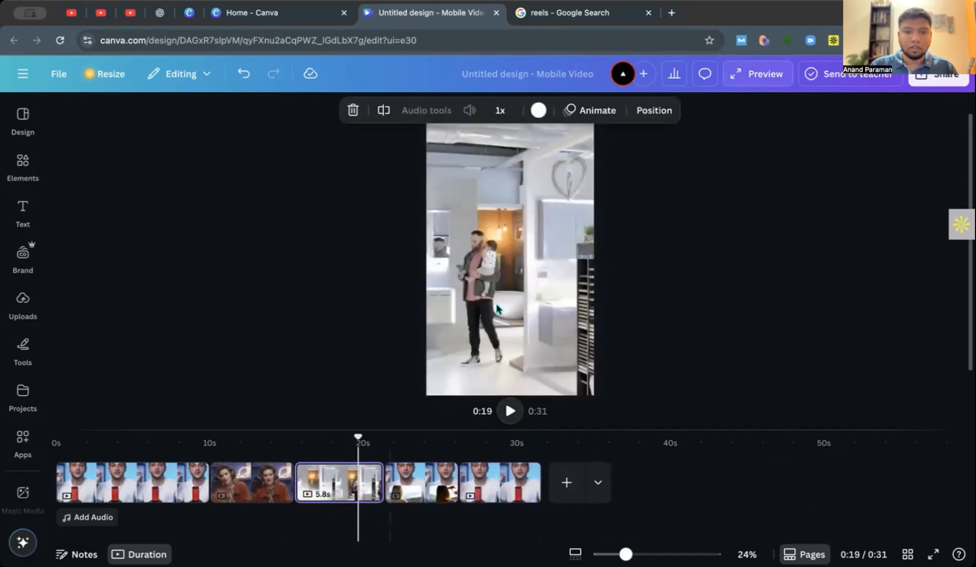
left_click(512, 297)
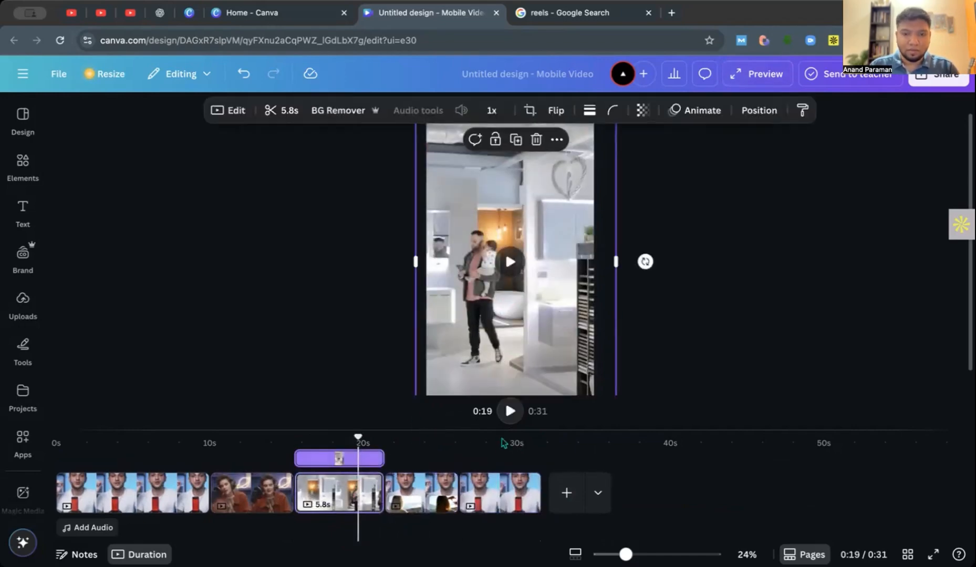
left_click(488, 491)
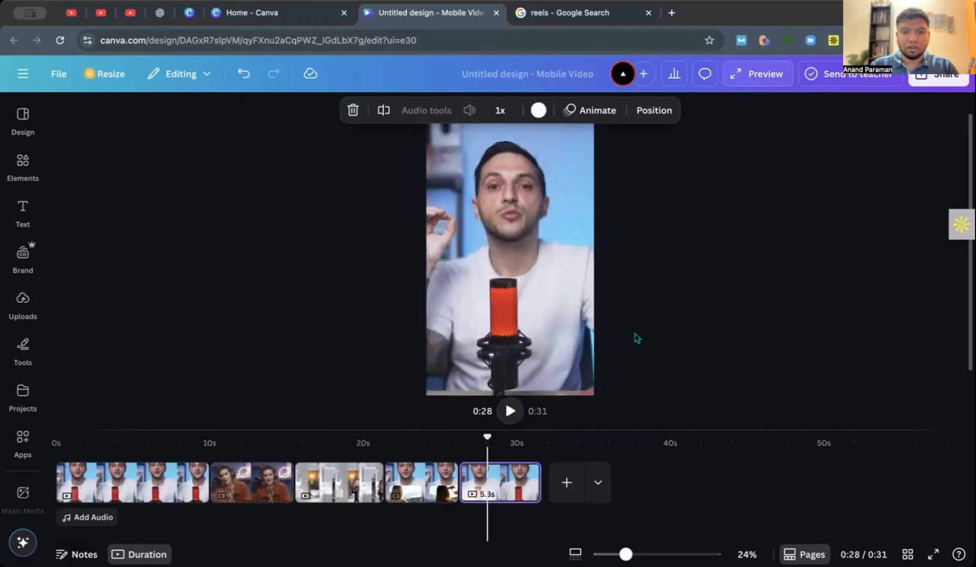
key("ctrl+v")
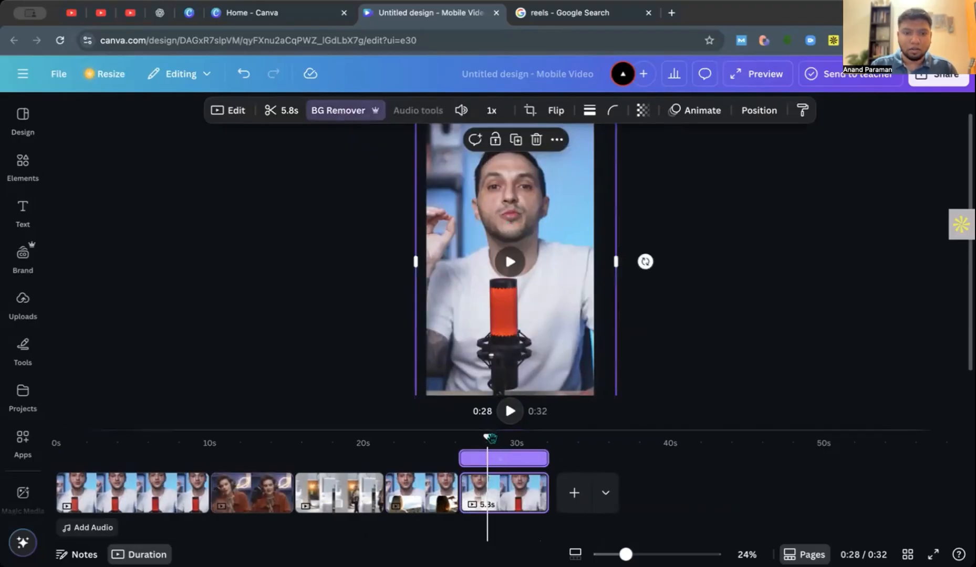
left_click_drag(487, 437, 462, 439)
left_click(509, 411)
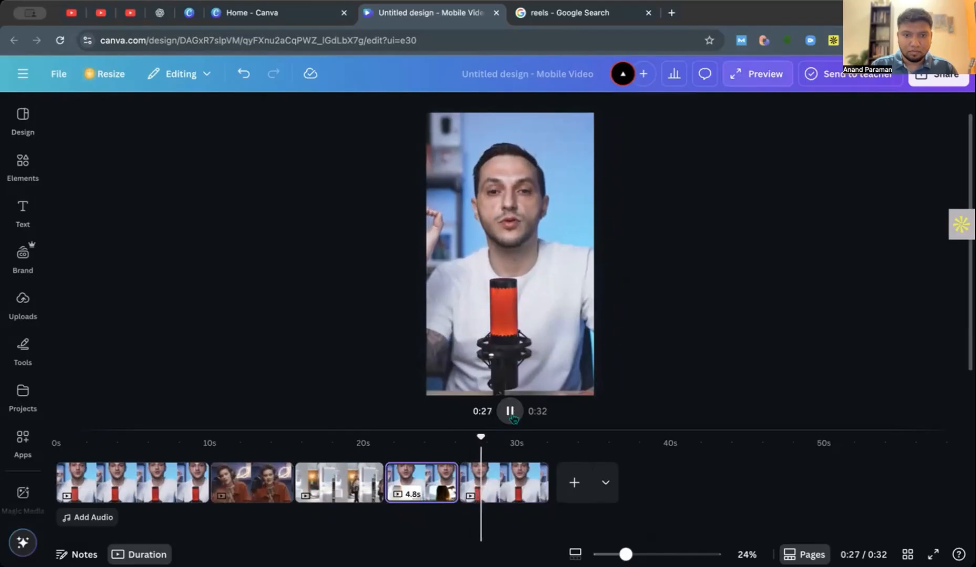
left_click(511, 414)
Copy the framed video of the woman by the water from the fourth clip onto the last clip.
left_click_drag(497, 437, 410, 434)
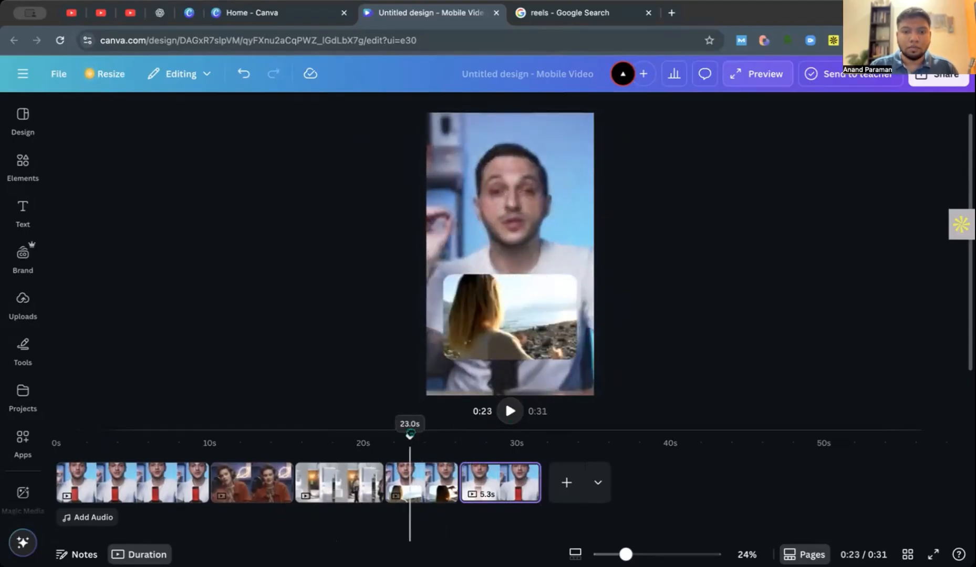
left_click(501, 338)
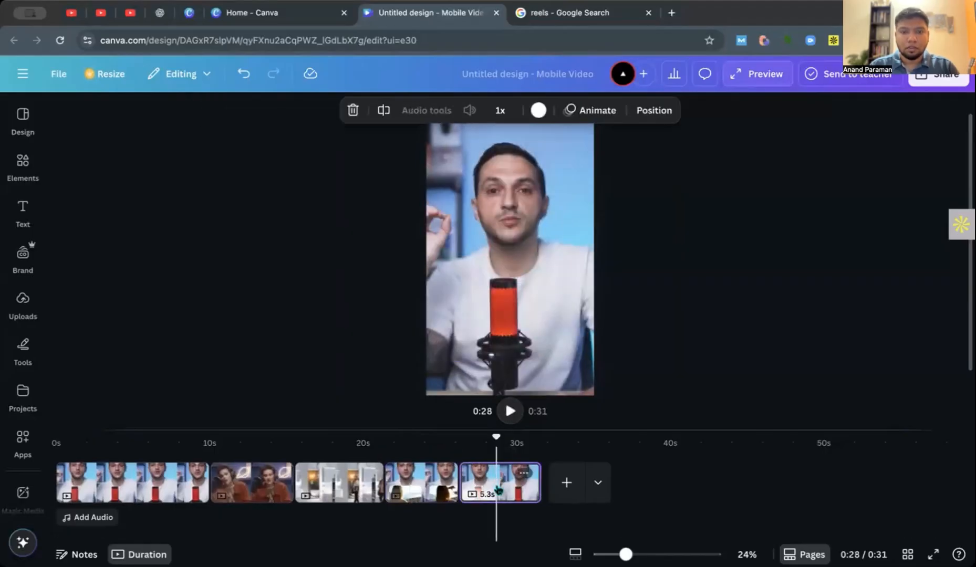
key("super+v")
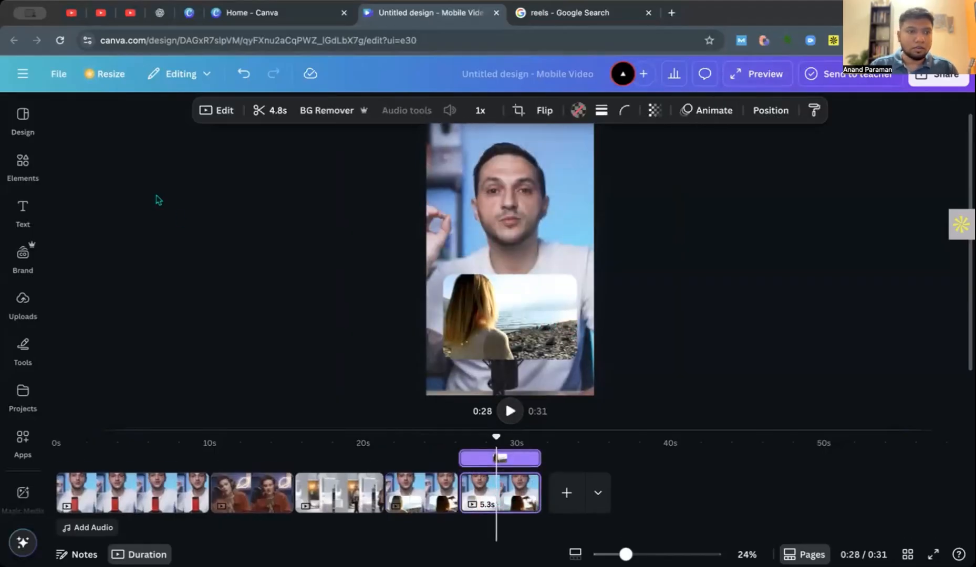
Replace the content of the last clip's frame with the 10.0 s stock video of pink and purple particles.
left_click(22, 167)
scroll(168, 339, "down", 3)
scroll(169, 339, "down", 3)
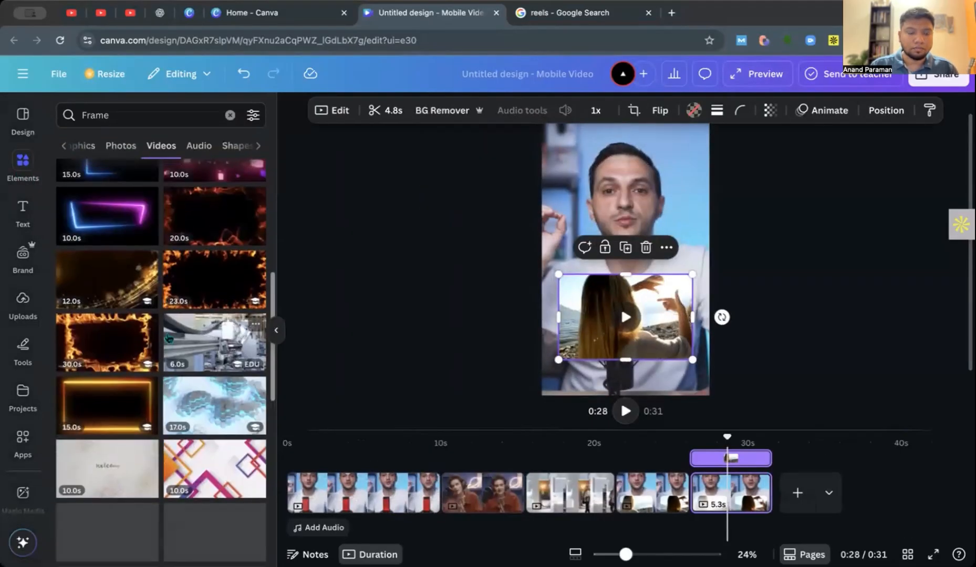
scroll(170, 339, "up", 3)
left_click_drag(467, 326, 590, 317)
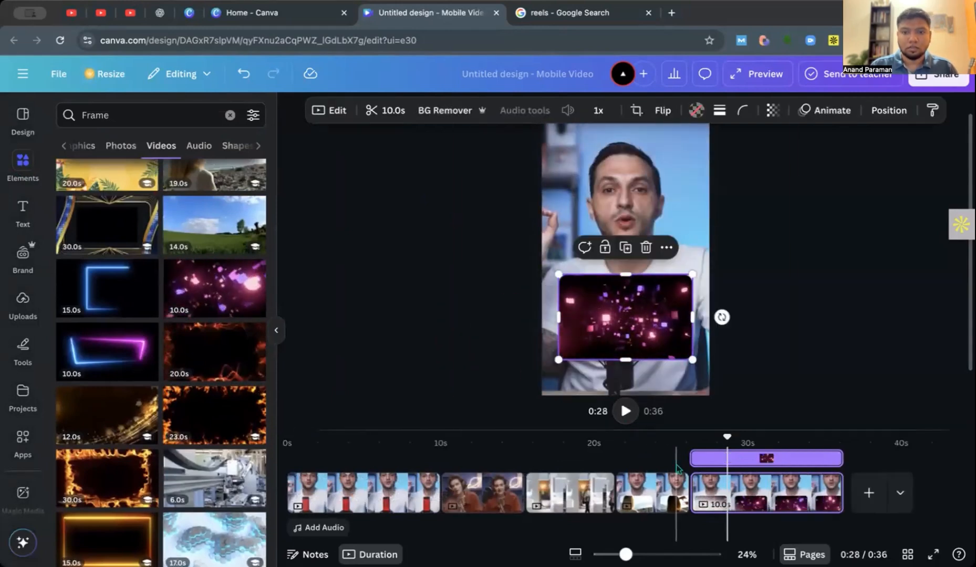
Split the last clip at about 0:30 and delete the piece after the split.
left_click(750, 459)
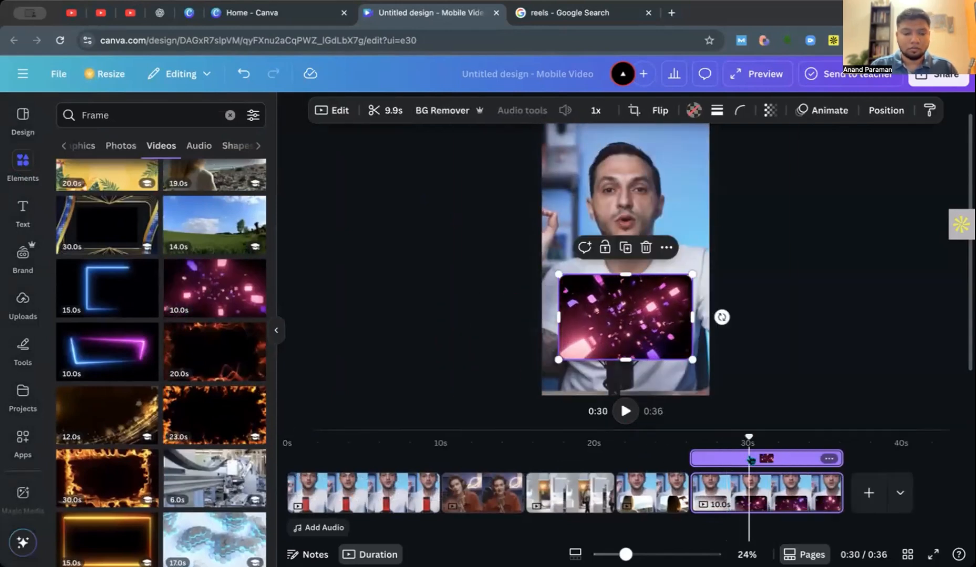
key("s")
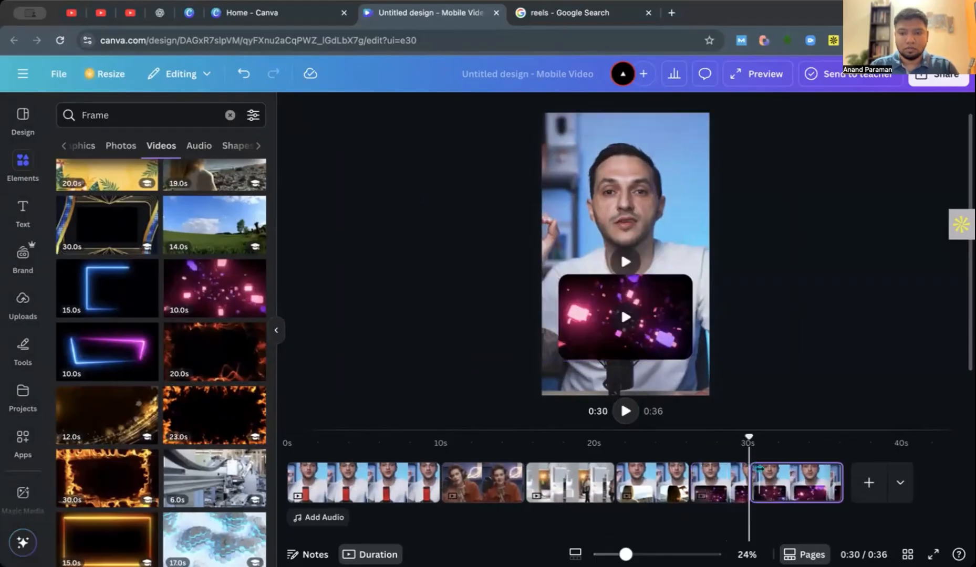
left_click(772, 484)
key("Delete")
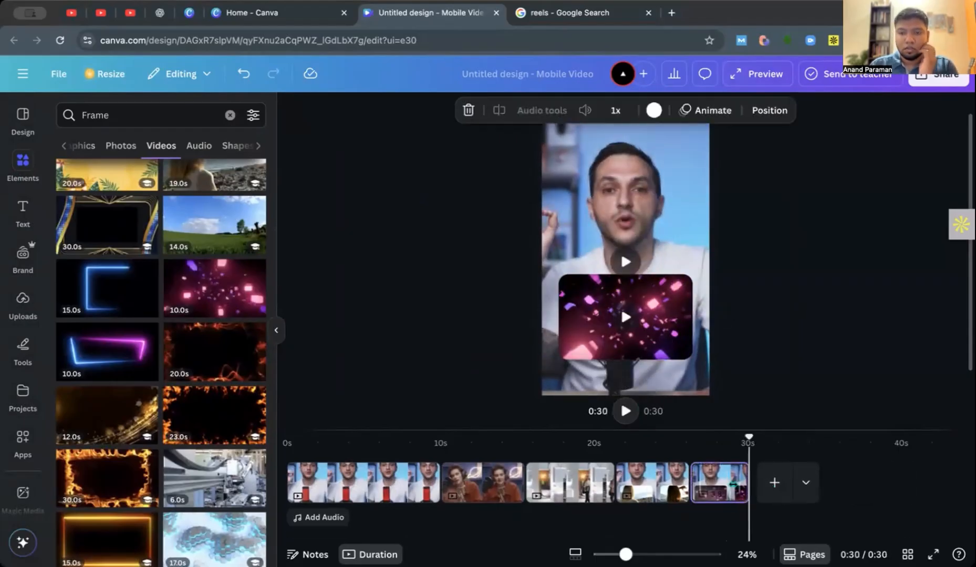
Play the reel from about 19.9 s into the last clip to review the two framed overlays.
left_click_drag(749, 436, 592, 437)
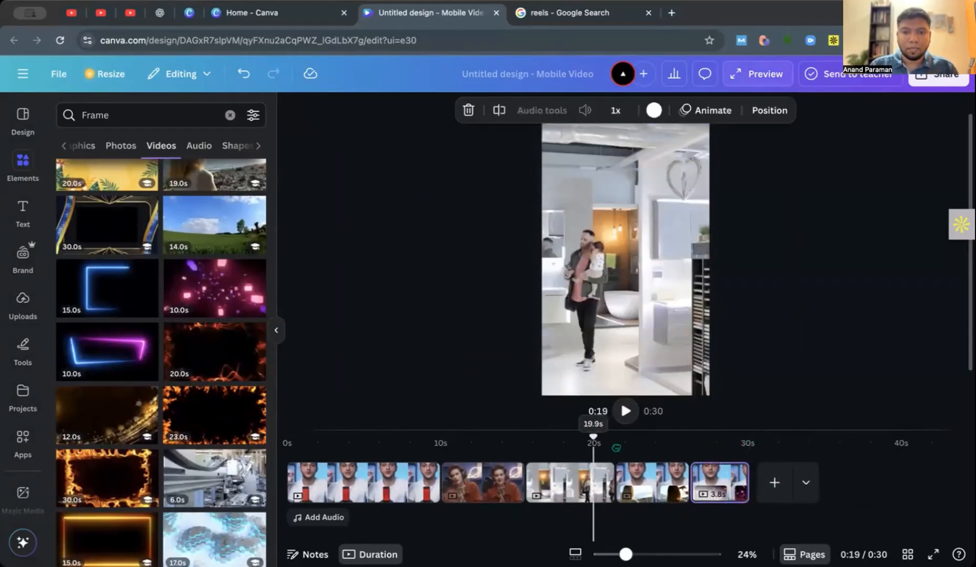
left_click(626, 418)
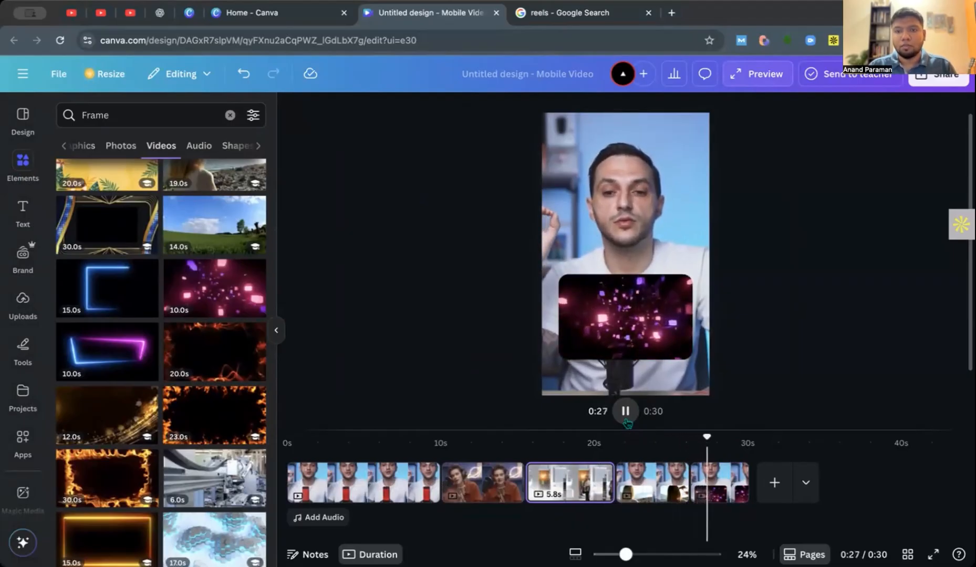
left_click(626, 418)
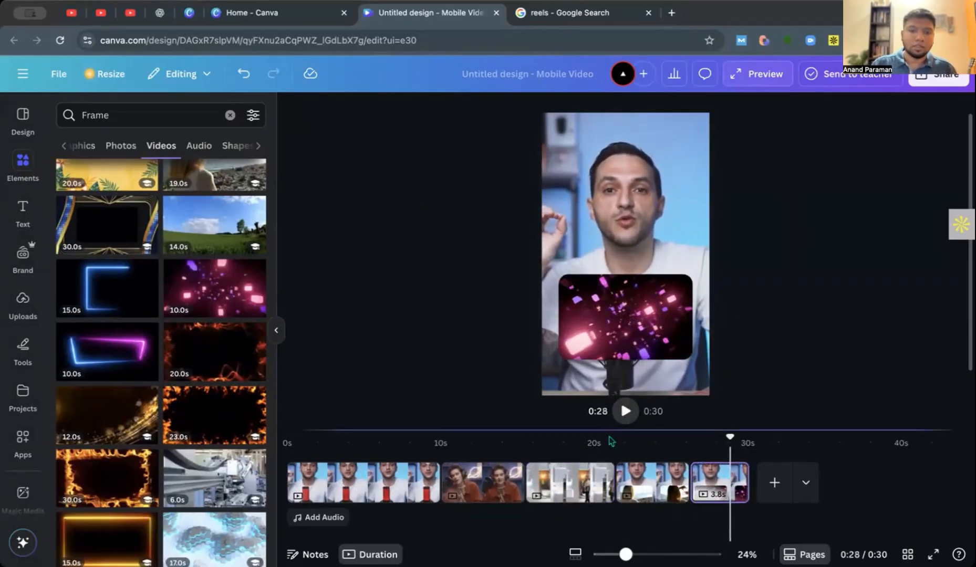
left_click(274, 336)
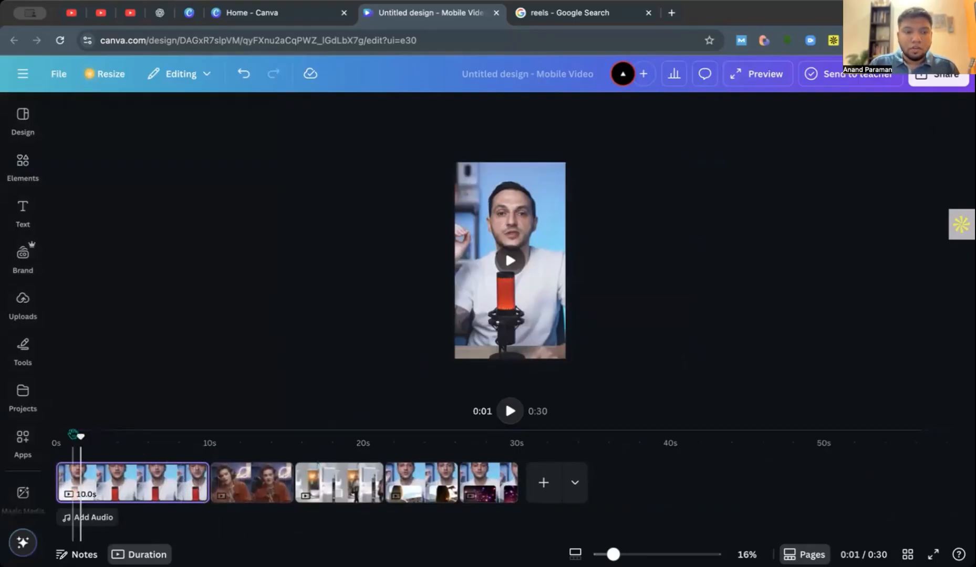
Split the opening speaker clip at about 4.1 s and delete its first piece.
left_click(121, 489)
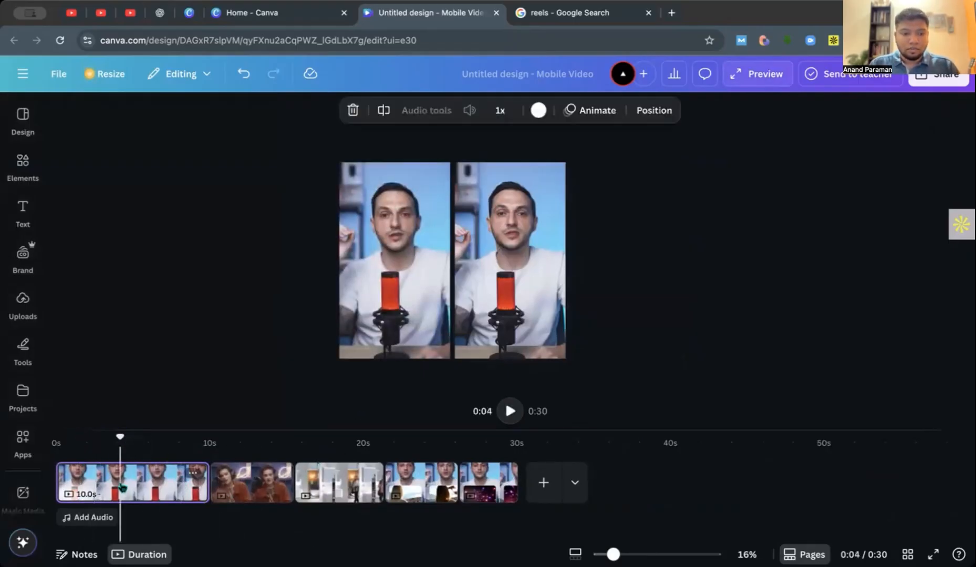
key("s")
left_click(102, 481)
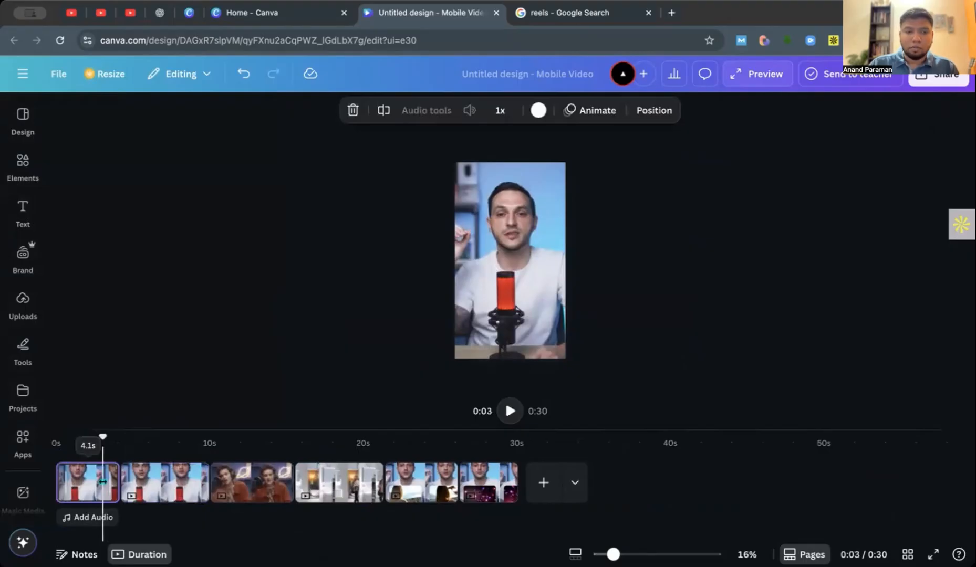
key("Delete")
Add a Circle Wipe transition between the first and second clips and play it back from about 0:02.
mouse_move(102, 439)
left_mouse_down()
mouse_move(146, 439)
mouse_move(88, 439)
left_mouse_up()
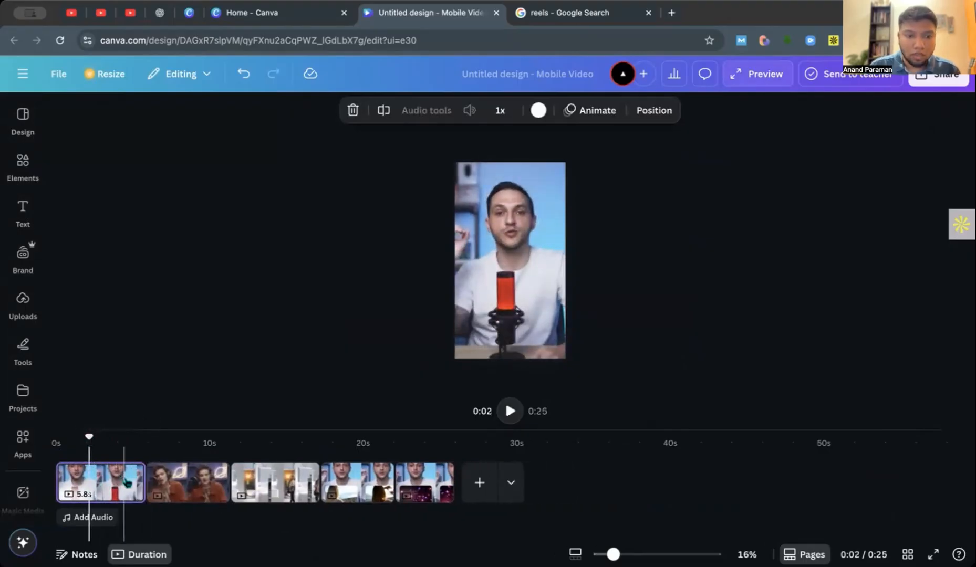
mouse_move(145, 492)
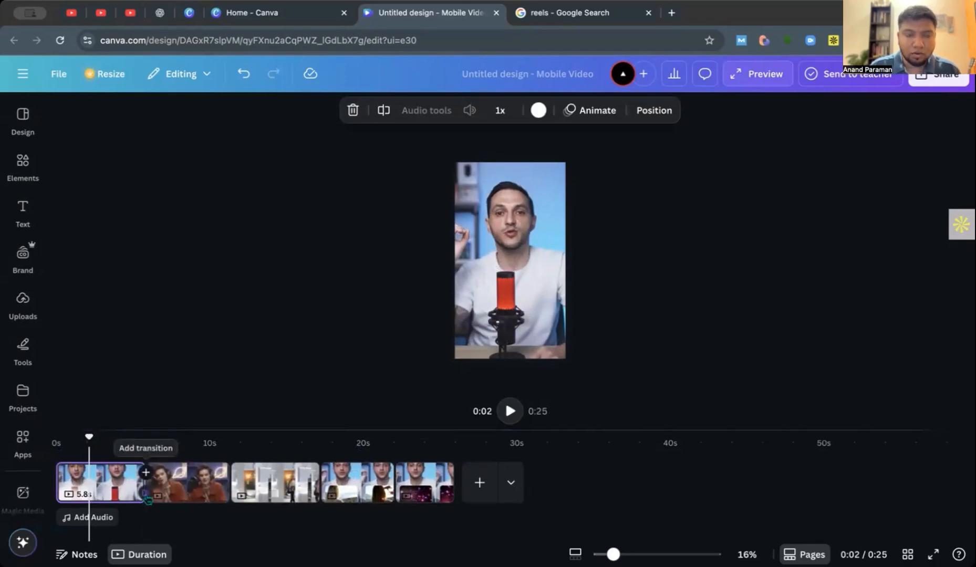
left_click(148, 500)
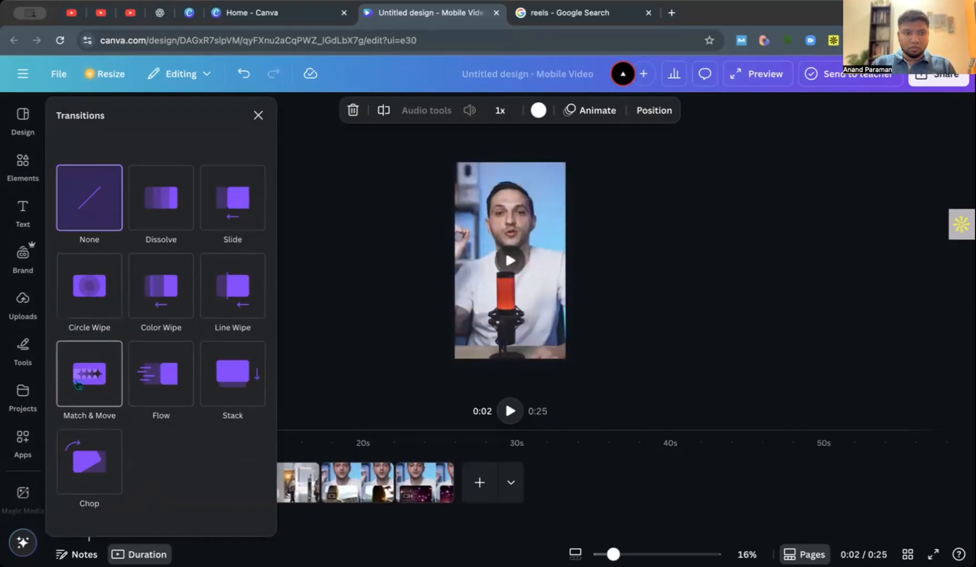
left_click(97, 304)
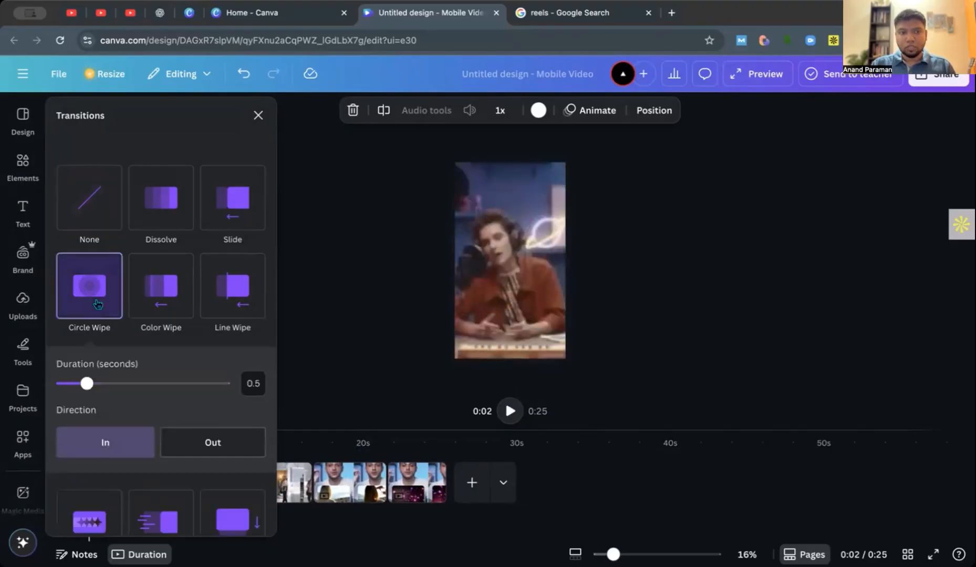
scroll(217, 458, "down", 4)
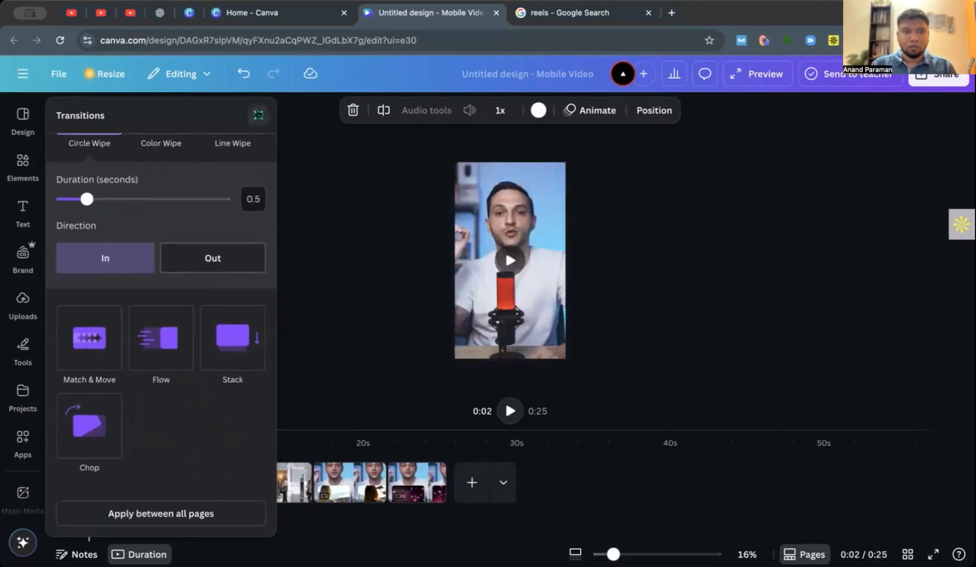
left_click(258, 115)
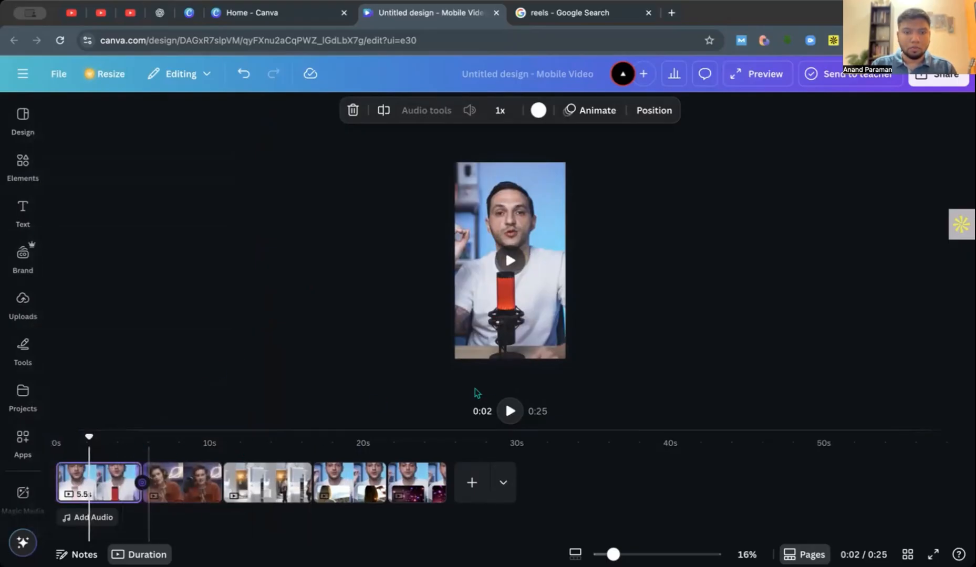
left_click(516, 413)
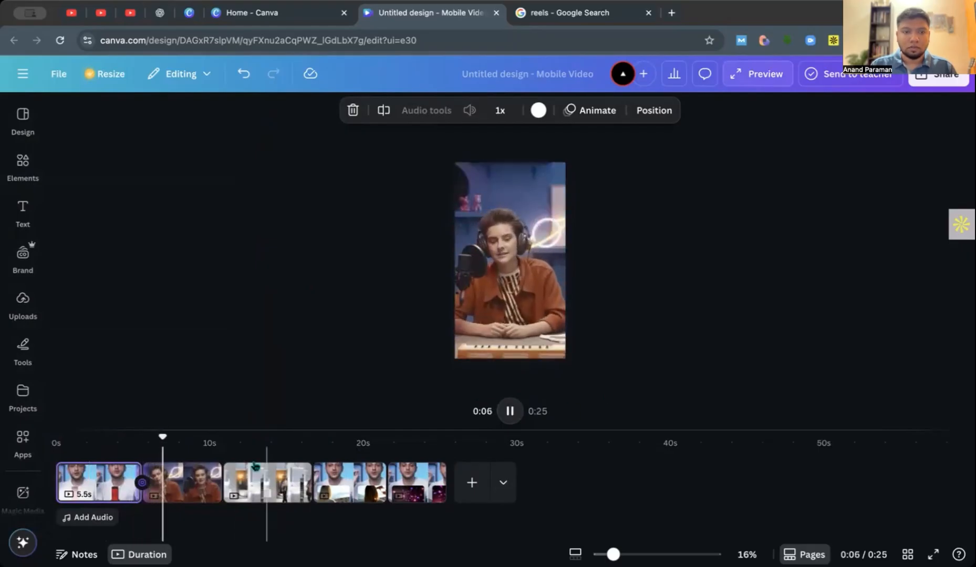
left_click(510, 411)
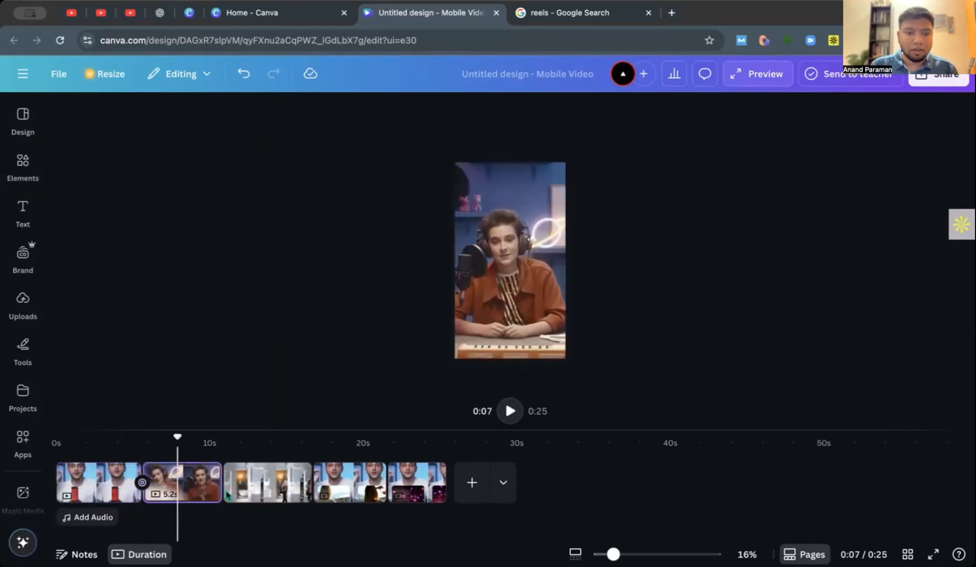
Add a Slide transition between the second and third clips and play the reel back from about 0:04.
left_click(223, 472)
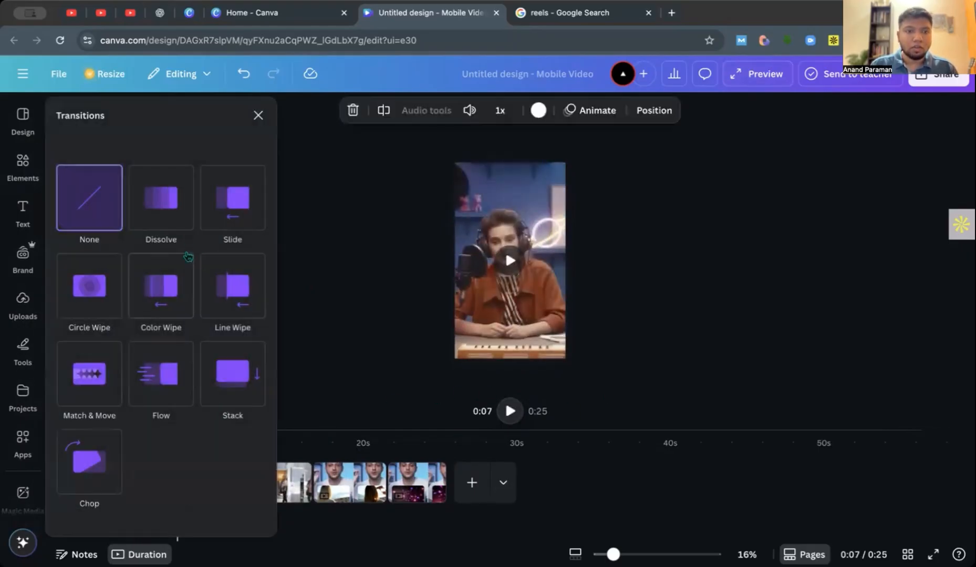
left_click(230, 208)
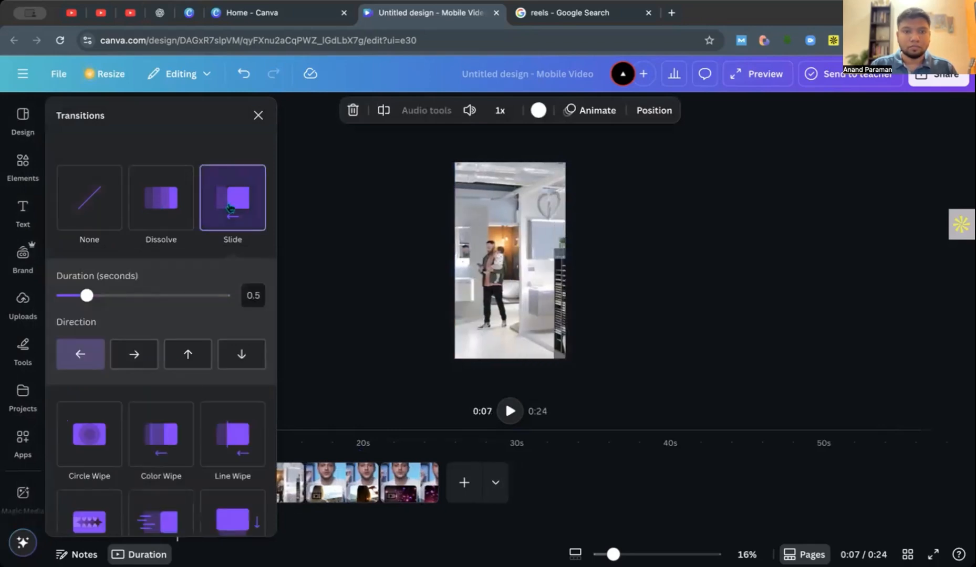
left_click(258, 116)
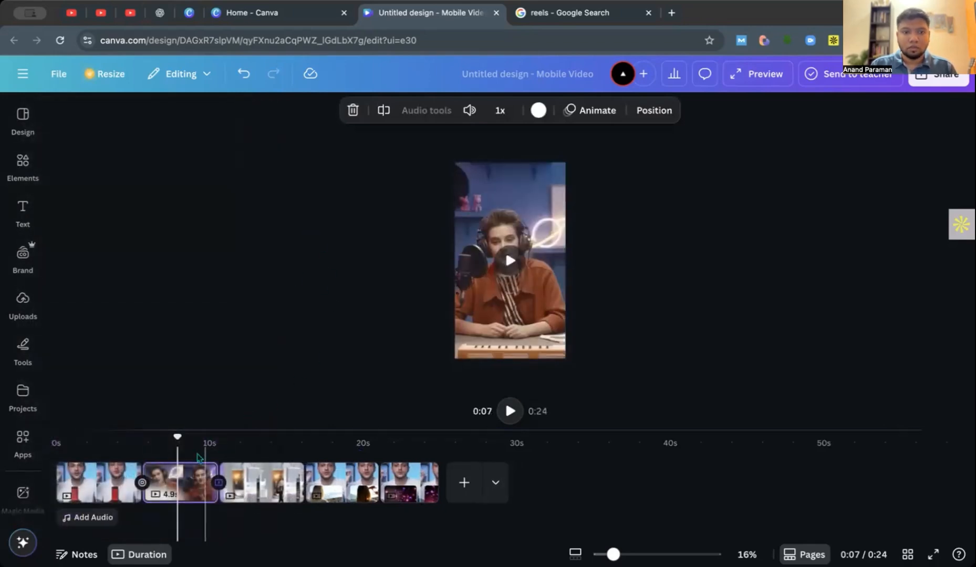
left_click_drag(178, 437, 121, 437)
left_click(510, 411)
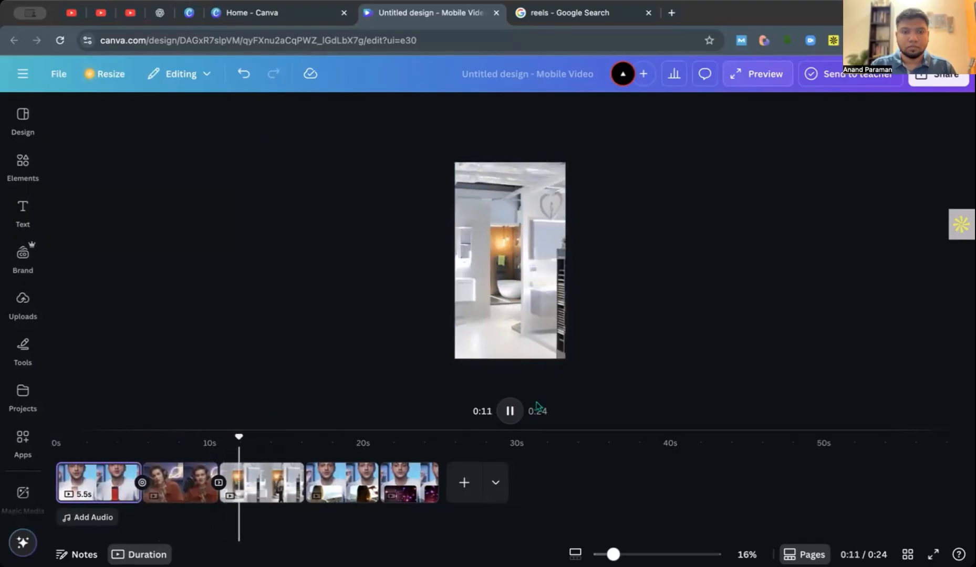
Add a Color Wipe transition between the third clip and the fourth clip.
left_click(295, 488)
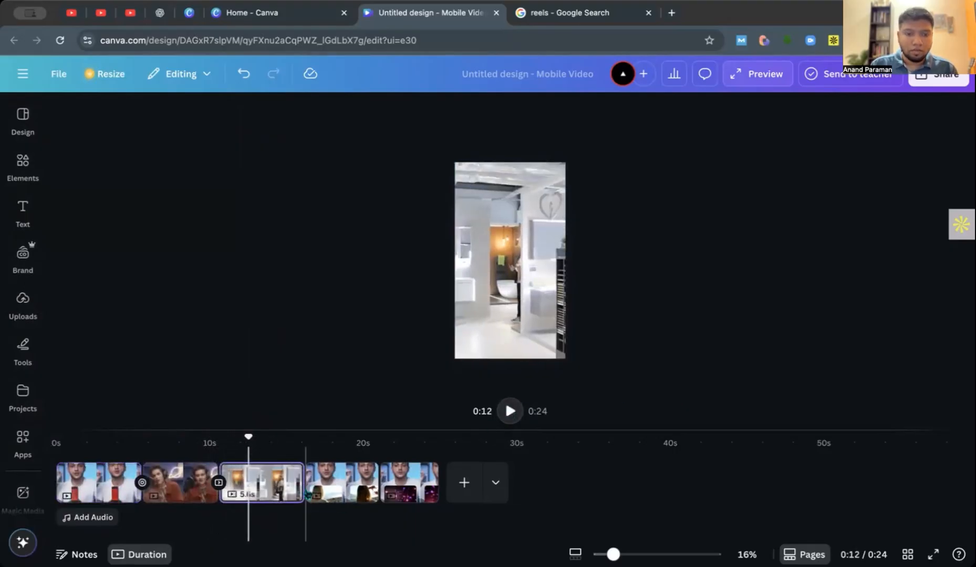
left_click(304, 482)
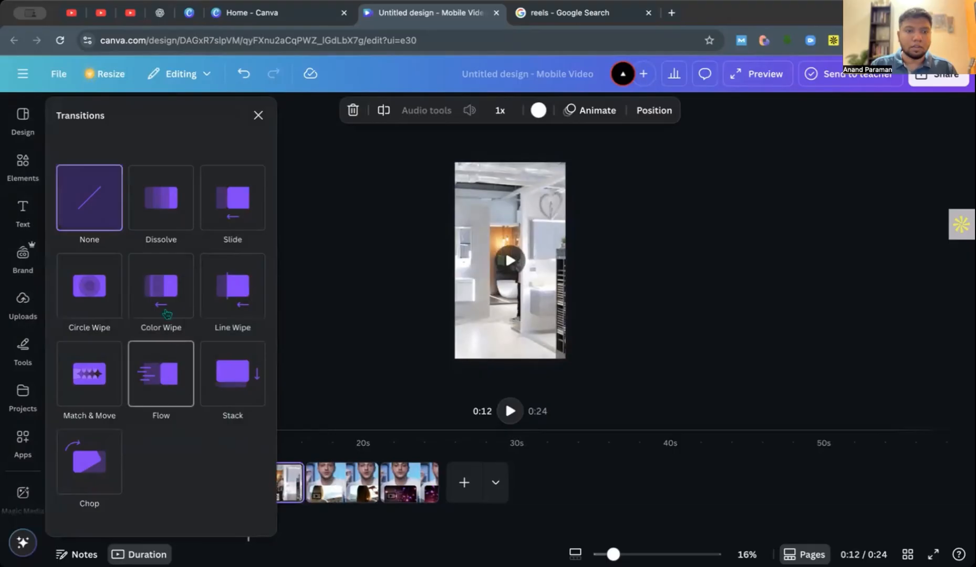
left_click(163, 305)
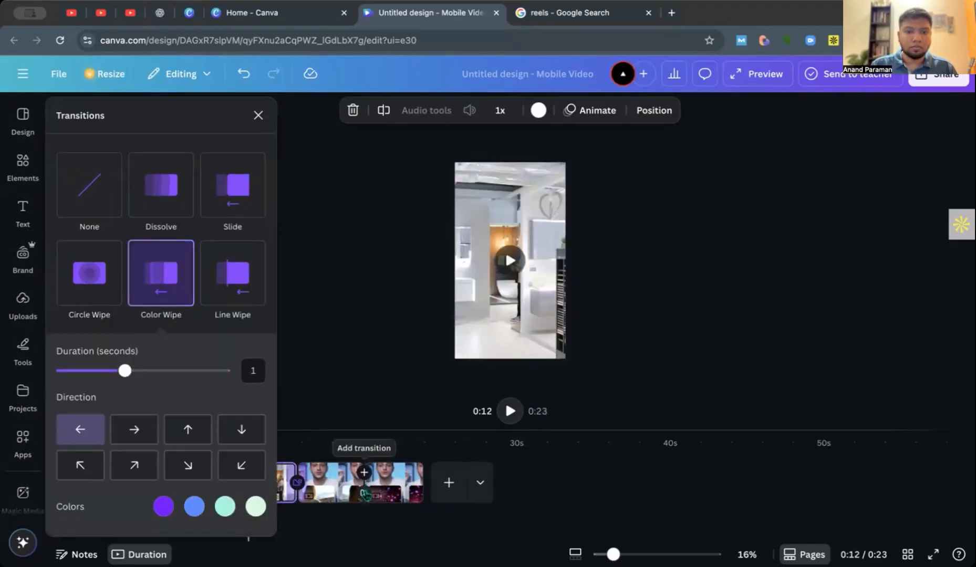
Add a Flow transition between the fourth clip and the last clip.
left_click(364, 473)
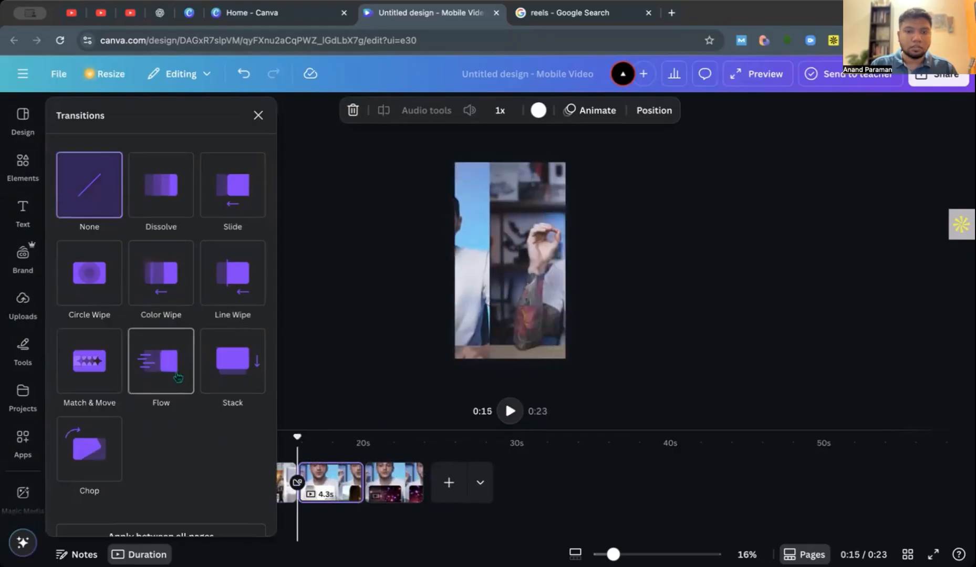
left_click(178, 376)
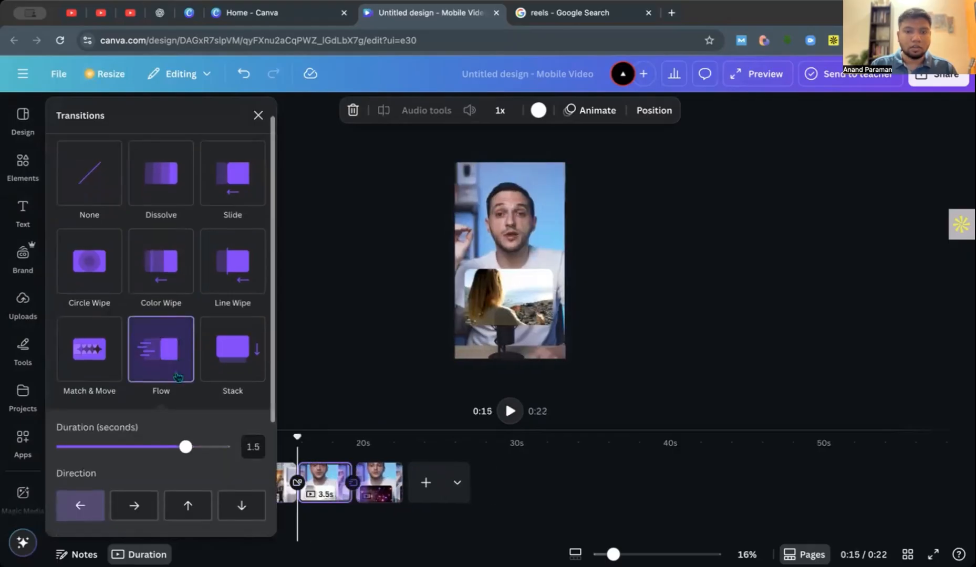
left_click(368, 380)
Add the recently used track Push The Pedal (Instrumental) as background music and align it with the start of the reel.
left_click_drag(298, 439, 64, 439)
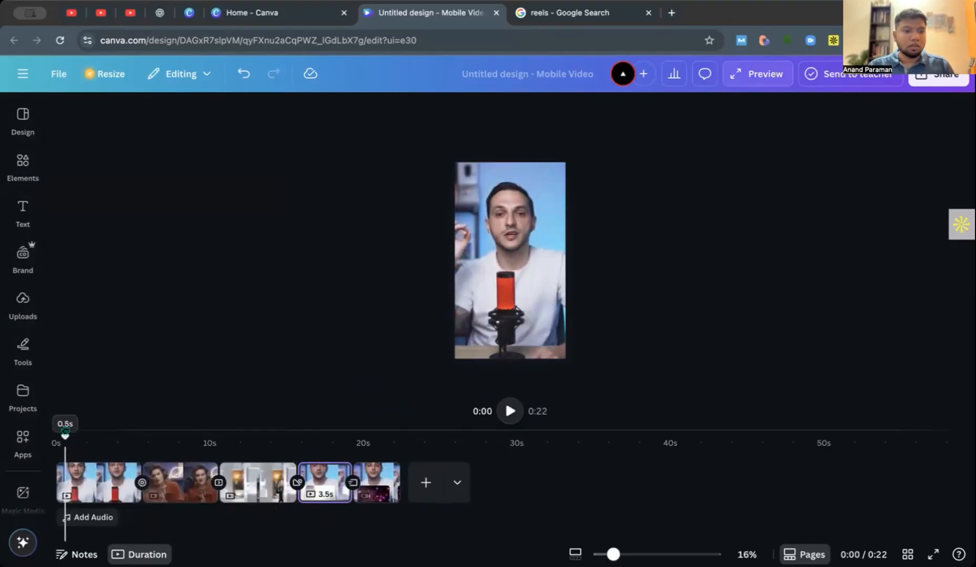
left_click(103, 514)
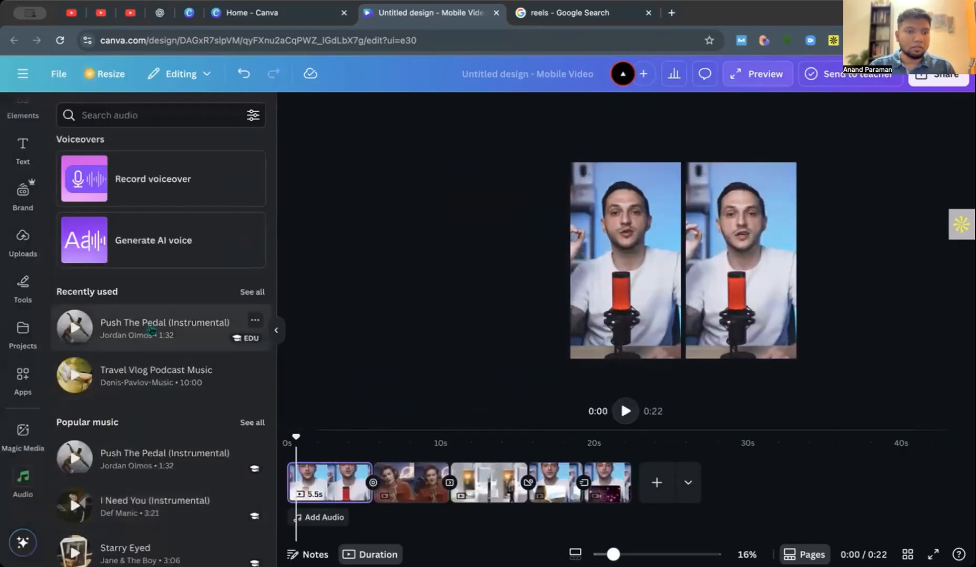
left_click(154, 331)
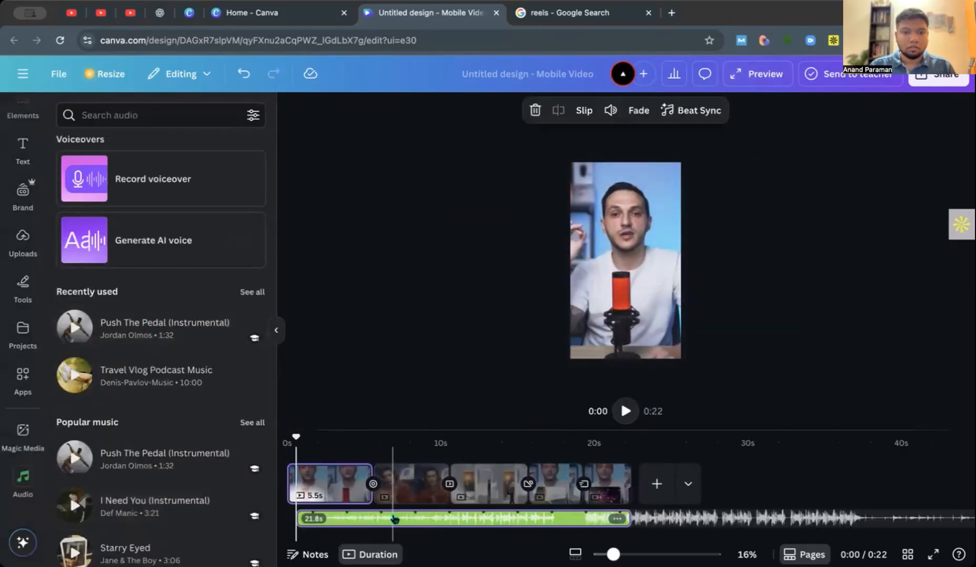
left_click_drag(395, 523, 317, 519)
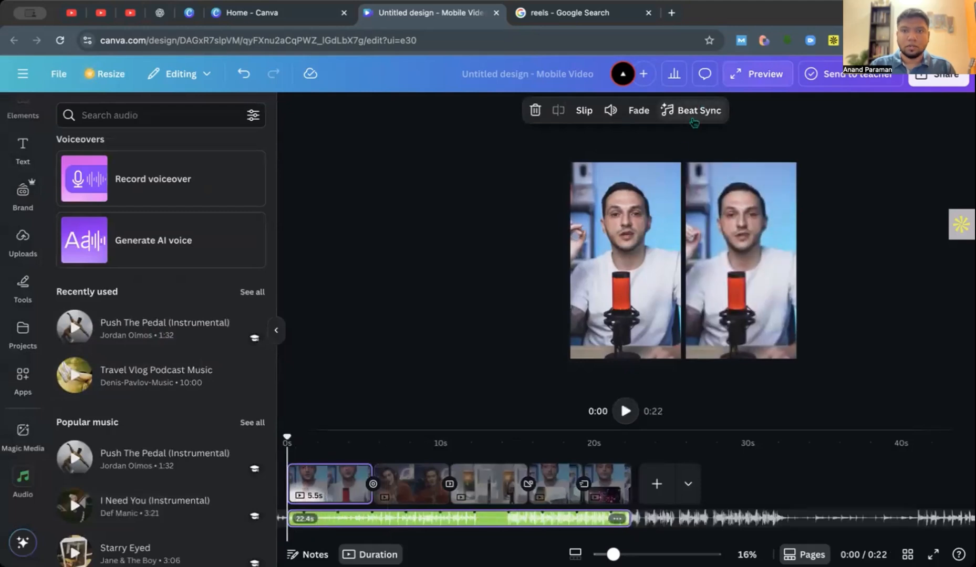
Turn on Sync now in Beat Sync for the music track so the clips are timed to the beat.
left_click(694, 122)
left_click(782, 152)
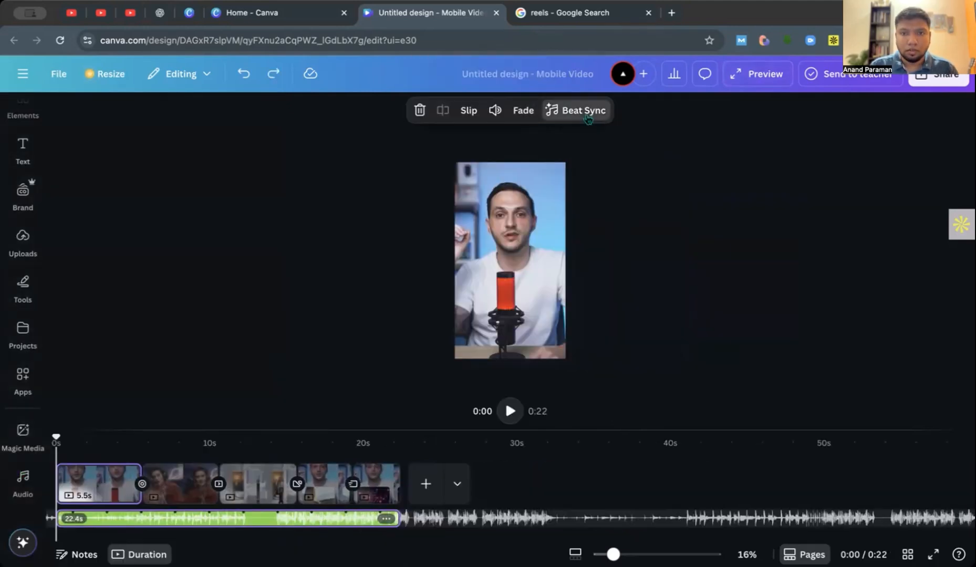
left_click(588, 118)
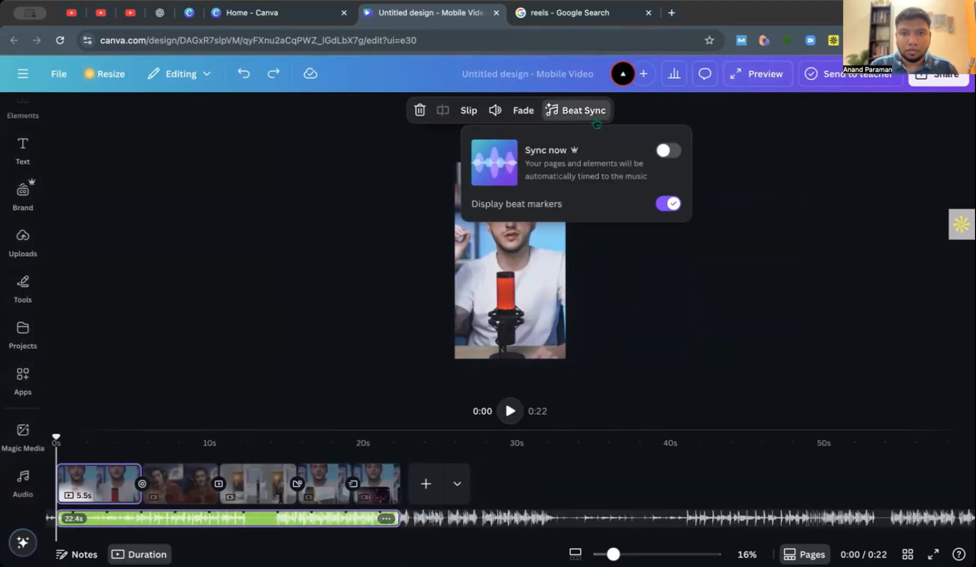
left_click(675, 152)
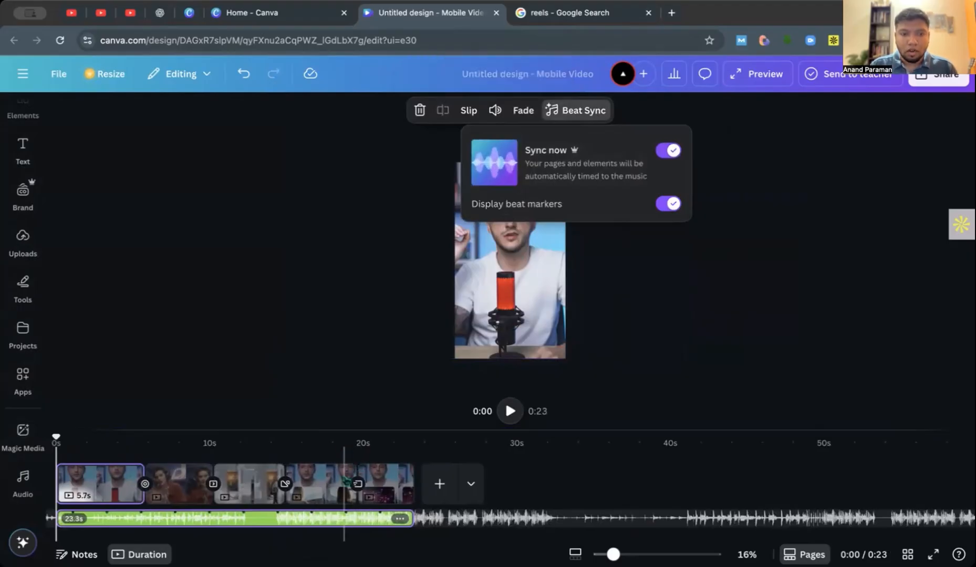
left_click(620, 351)
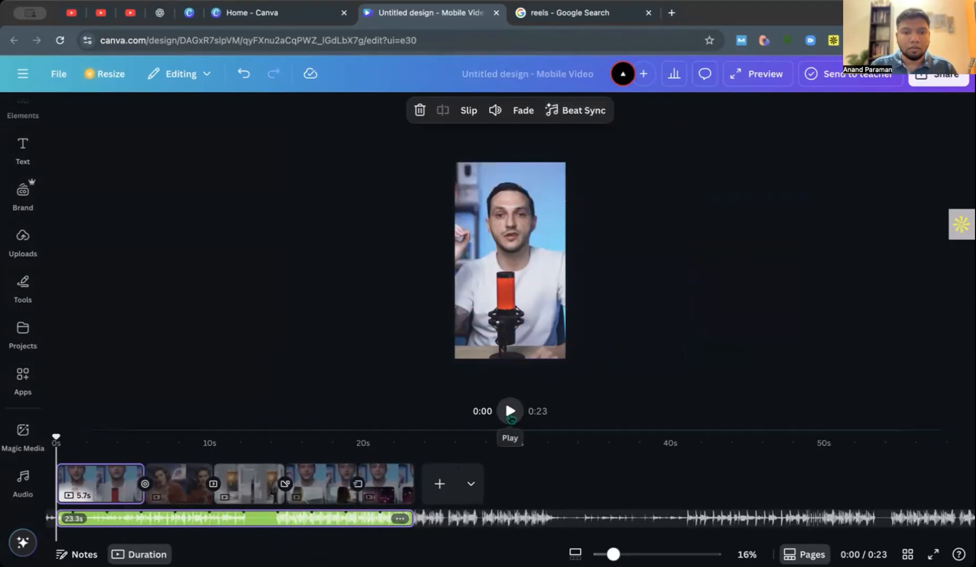
Play the whole reel from the start with an enlarged canvas view to review the music, transitions and overlays.
left_click(510, 412)
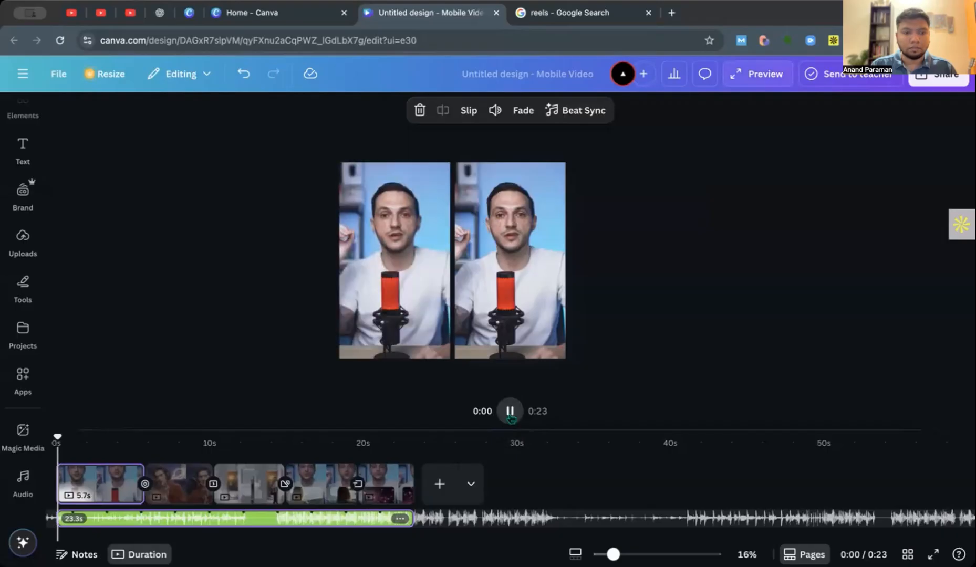
left_click(461, 287)
left_click(517, 407)
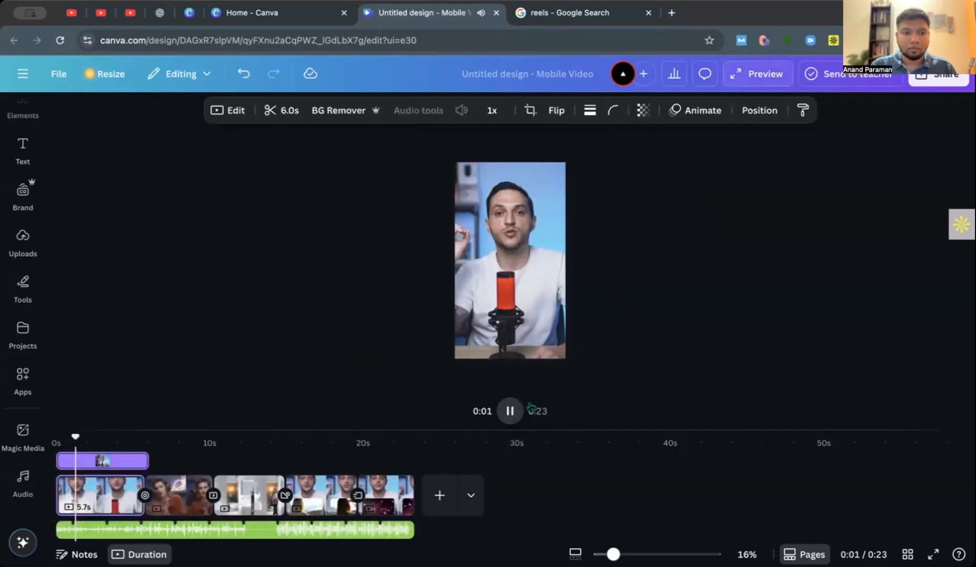
scroll(662, 317, "up", 4)
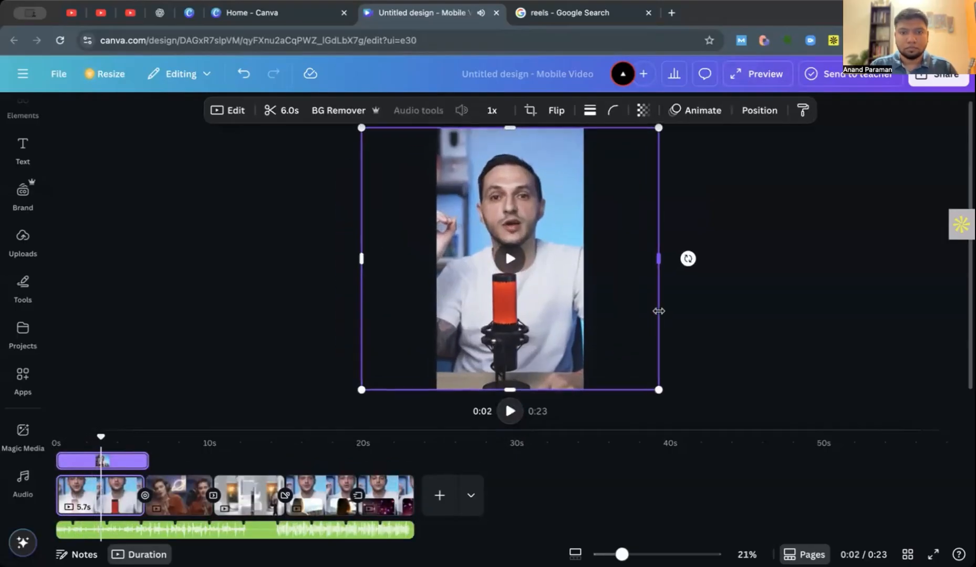
left_click(512, 412)
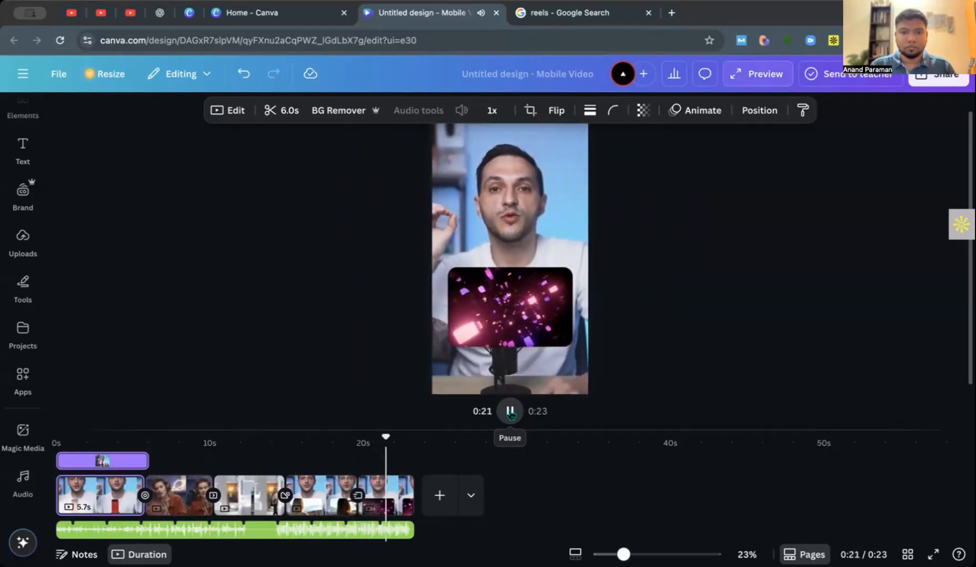
left_click(518, 469)
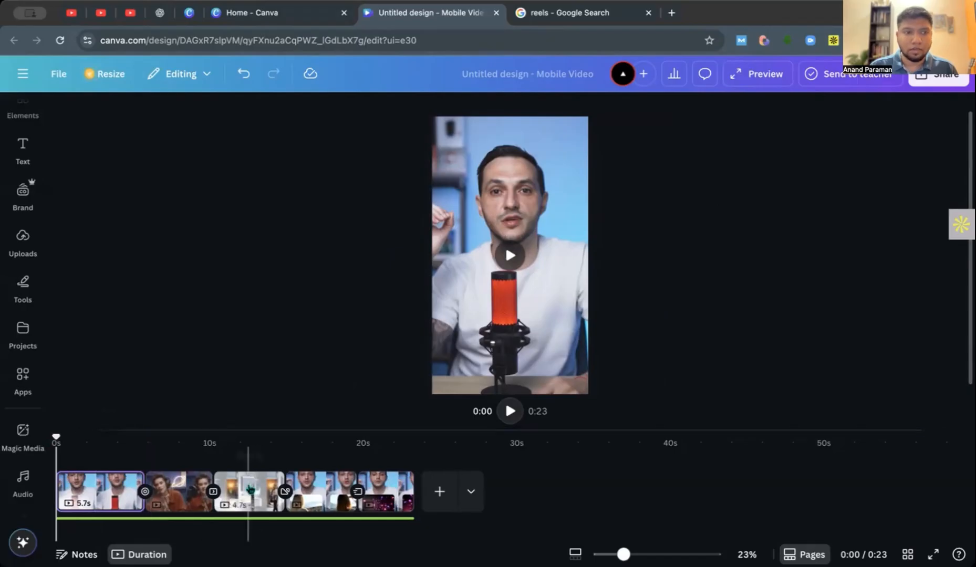
Clear the Frame search in the element library and look over the recent searches and browse categories.
scroll(21, 172, "up", 2)
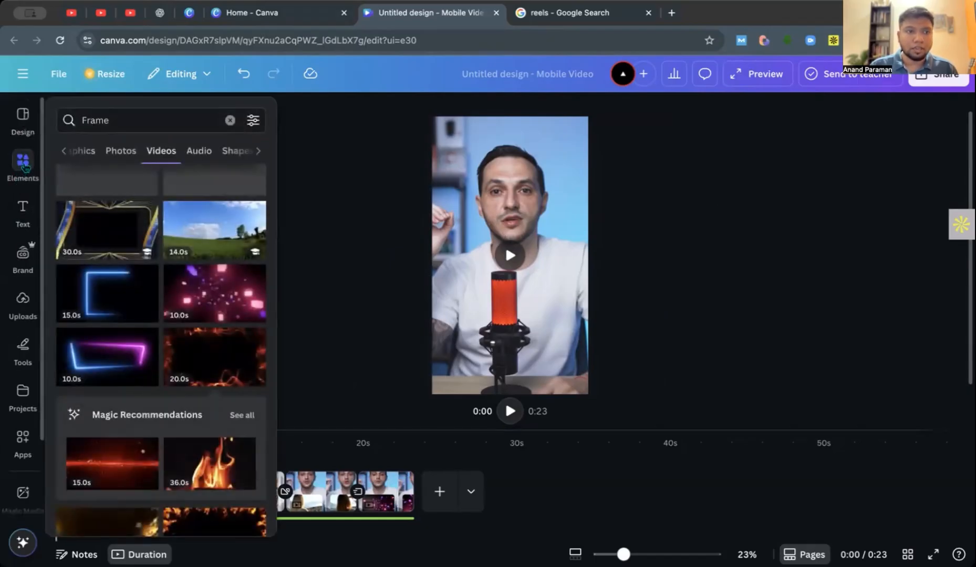
left_click(23, 167)
left_click(98, 116)
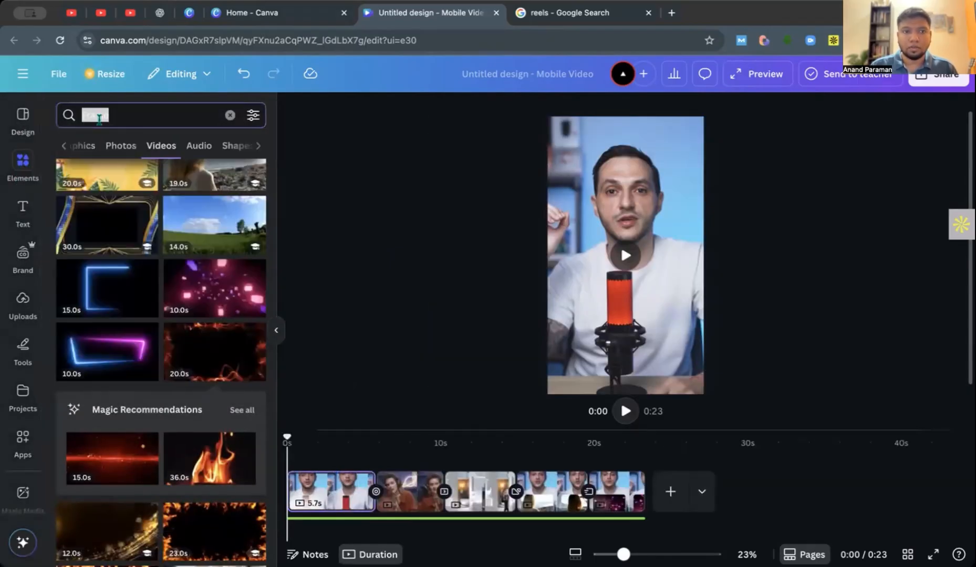
key("BackSpace")
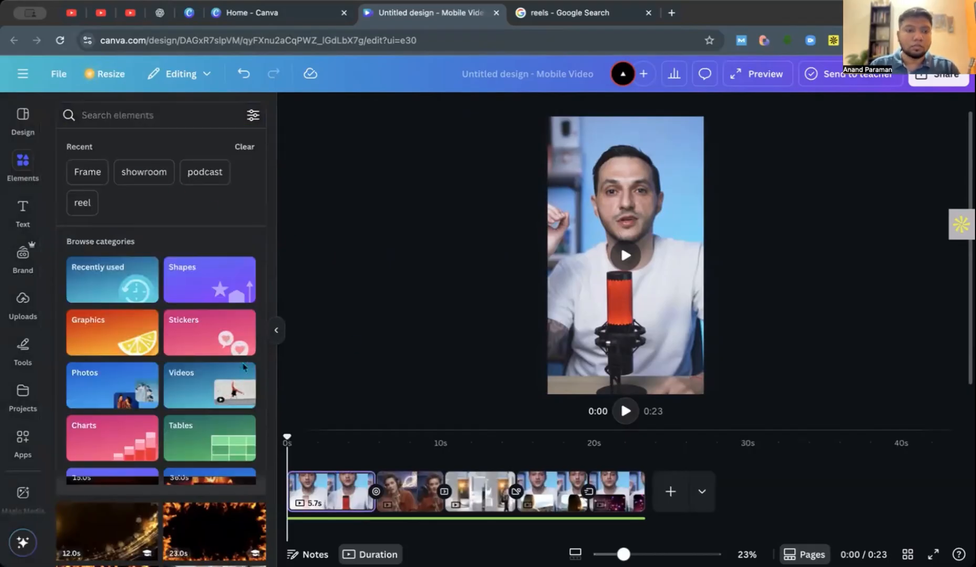
scroll(249, 364, "down", 3)
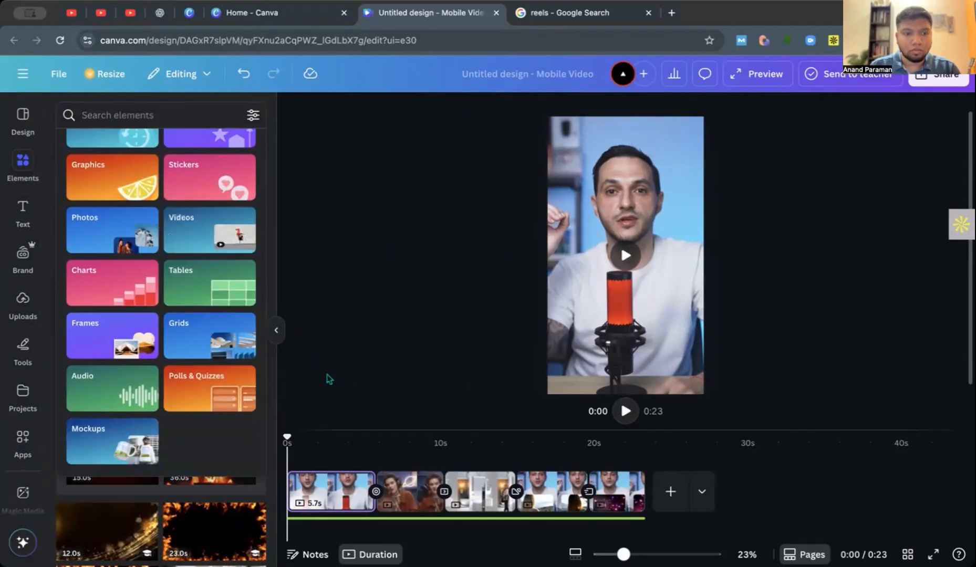
scroll(192, 206, "up", 3)
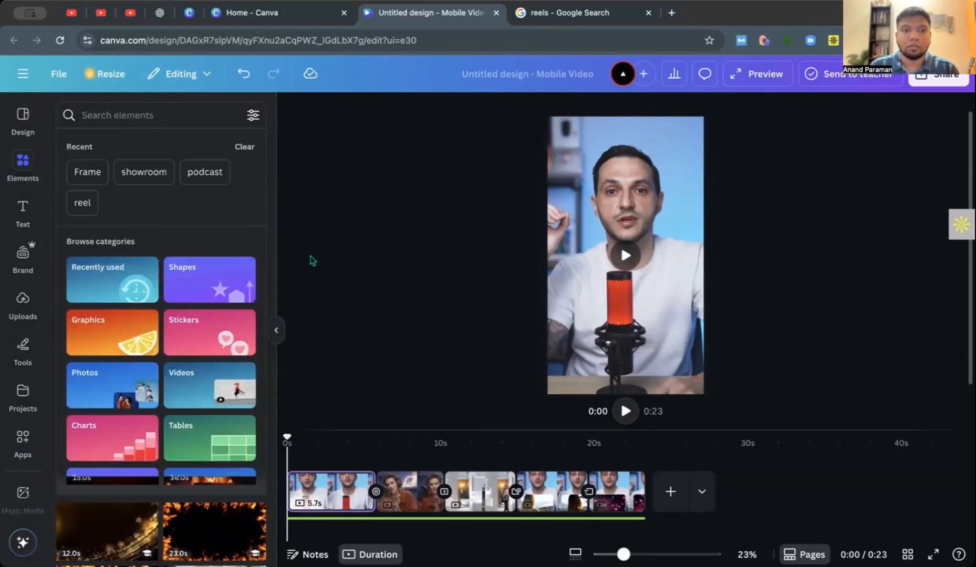
left_click(277, 330)
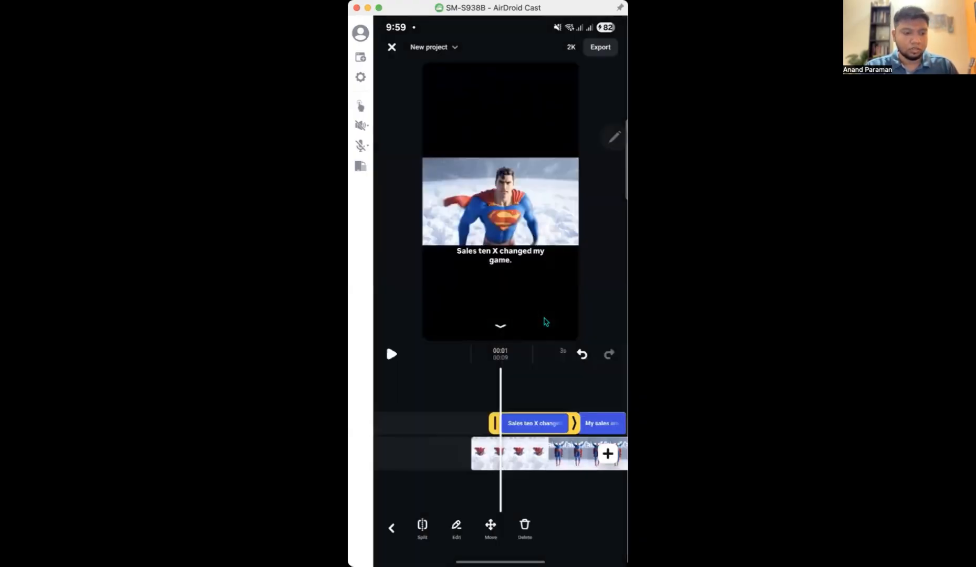
In the phone video editor mirrored through AirDroid Cast, scrub the timeline around the "Sales ten X changed my game." caption.
left_click_drag(551, 430, 572, 426)
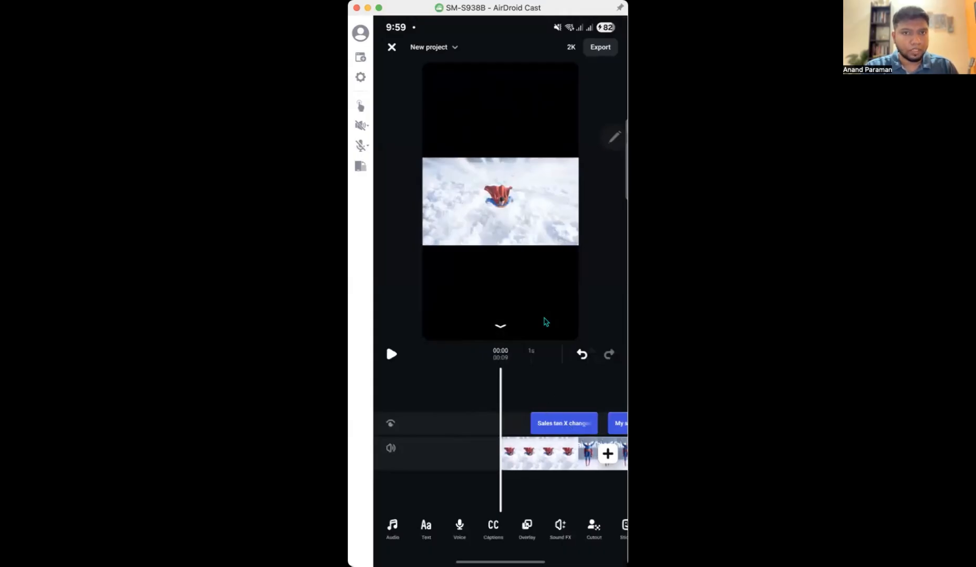
left_click_drag(558, 413, 442, 426)
left_click_drag(557, 434, 618, 433)
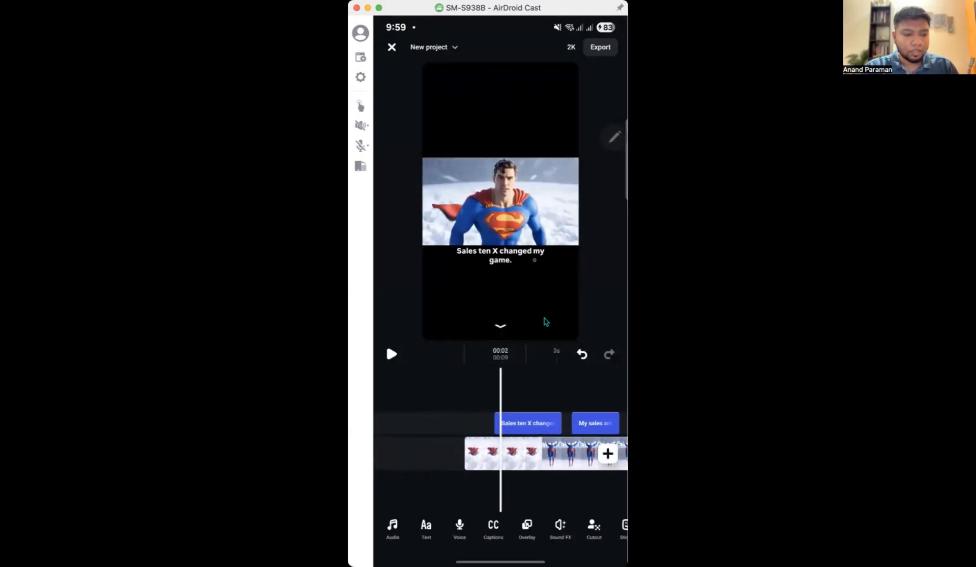
left_click_drag(543, 405, 571, 404)
left_click(392, 354)
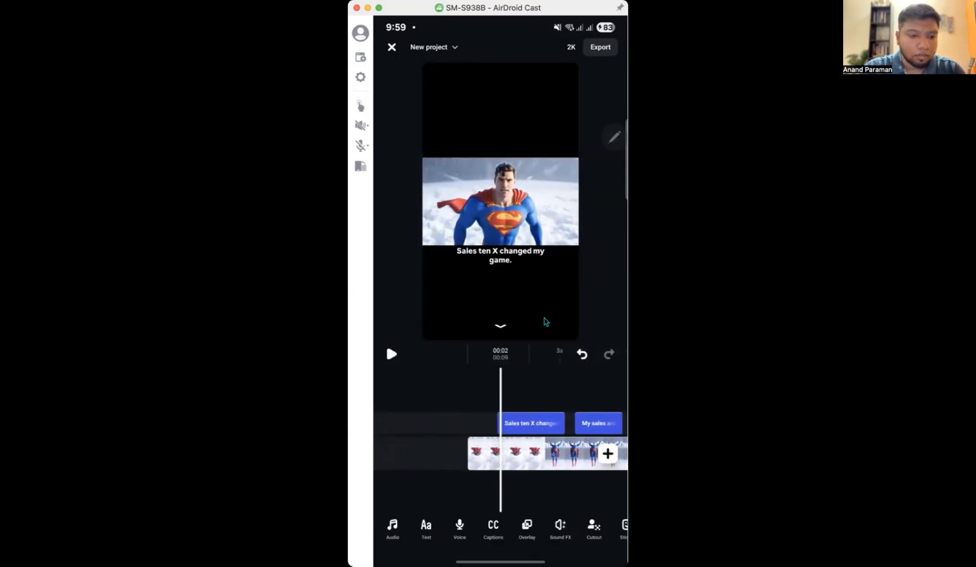
Open the Restyle options for the Superman clip and examine the Locations presets from Dystopian to Grecian.
left_click(545, 322)
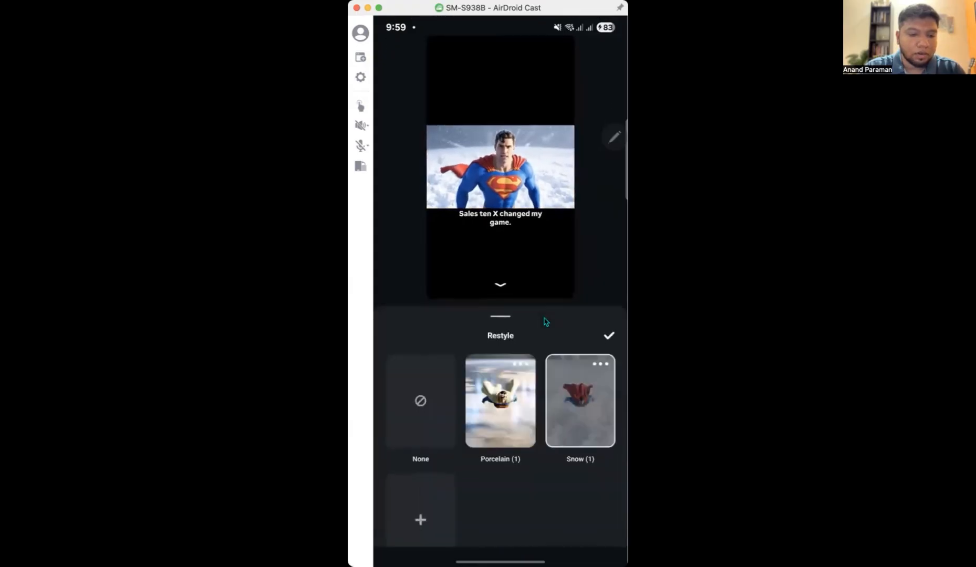
scroll(490, 489, "down", 1)
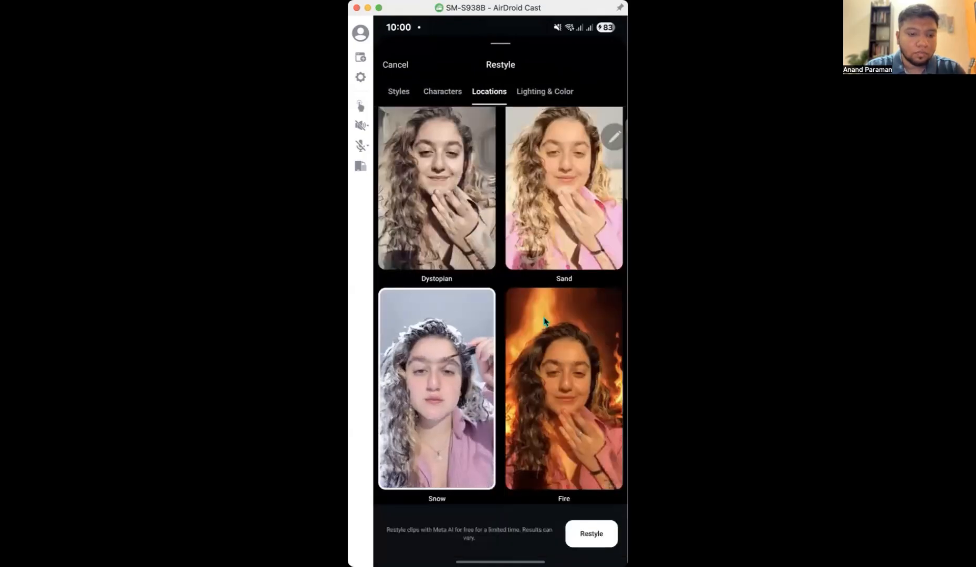
scroll(544, 321, "down", 3)
scroll(544, 321, "down", 3)
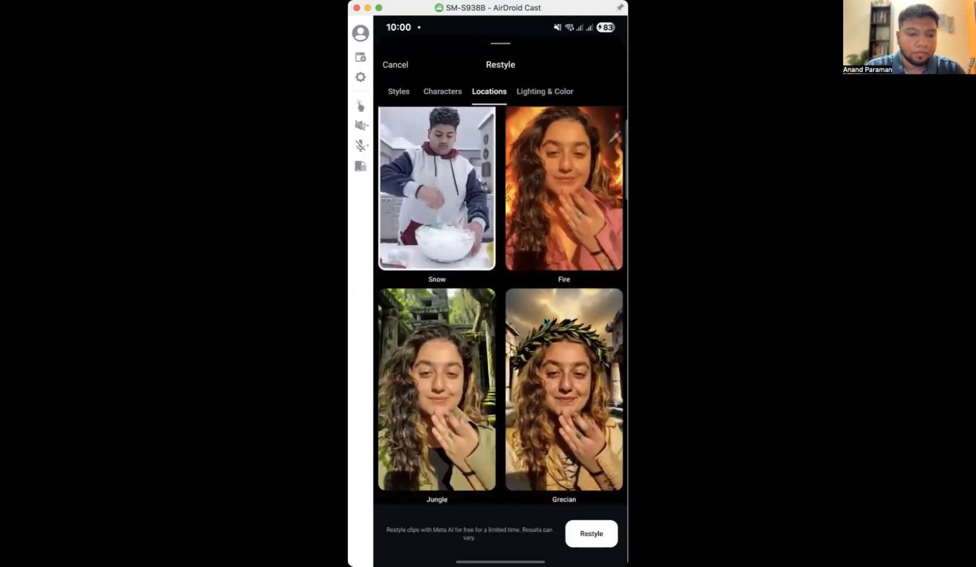
scroll(545, 322, "up", 5)
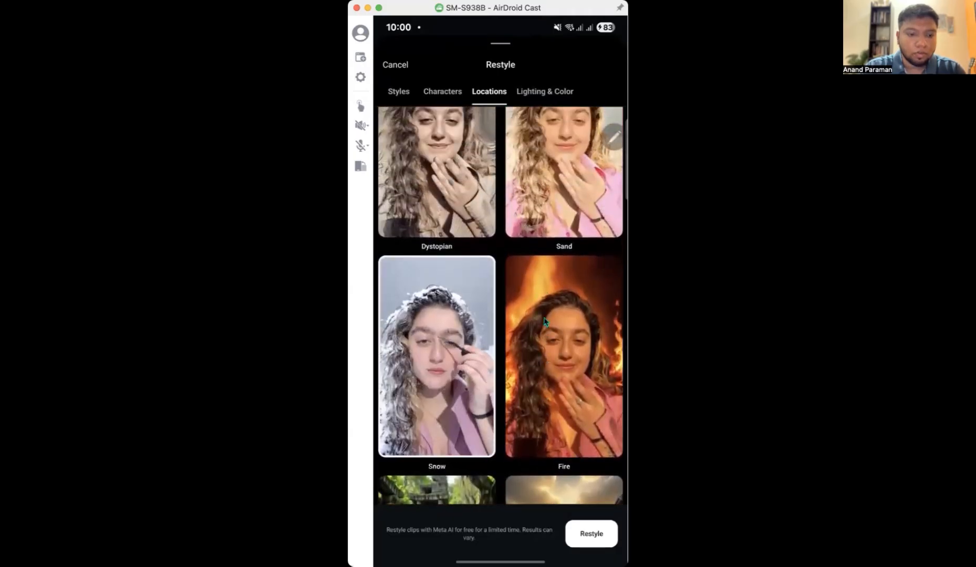
Restyle the Superman clip with the Fire location preset and play the result from the start.
left_click(544, 321)
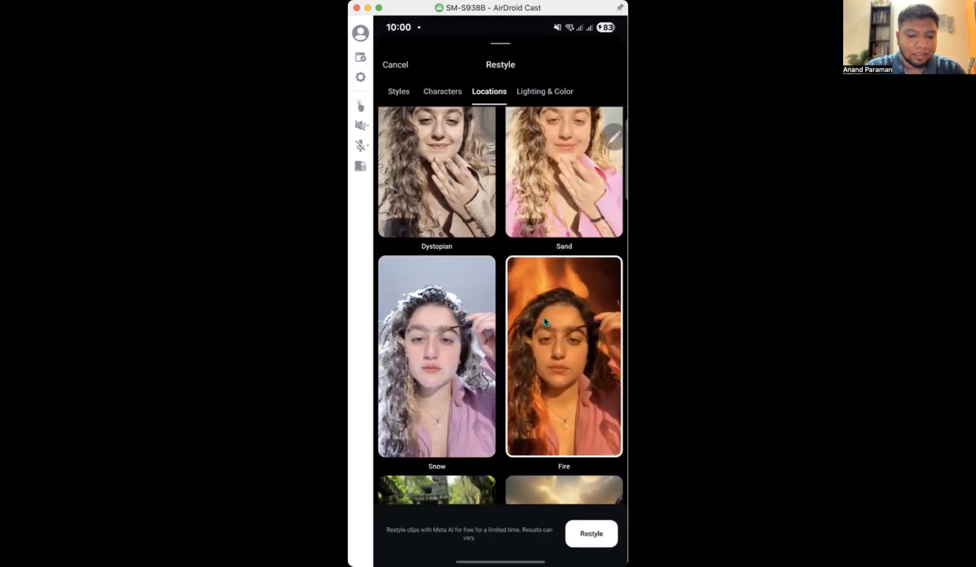
left_click(591, 534)
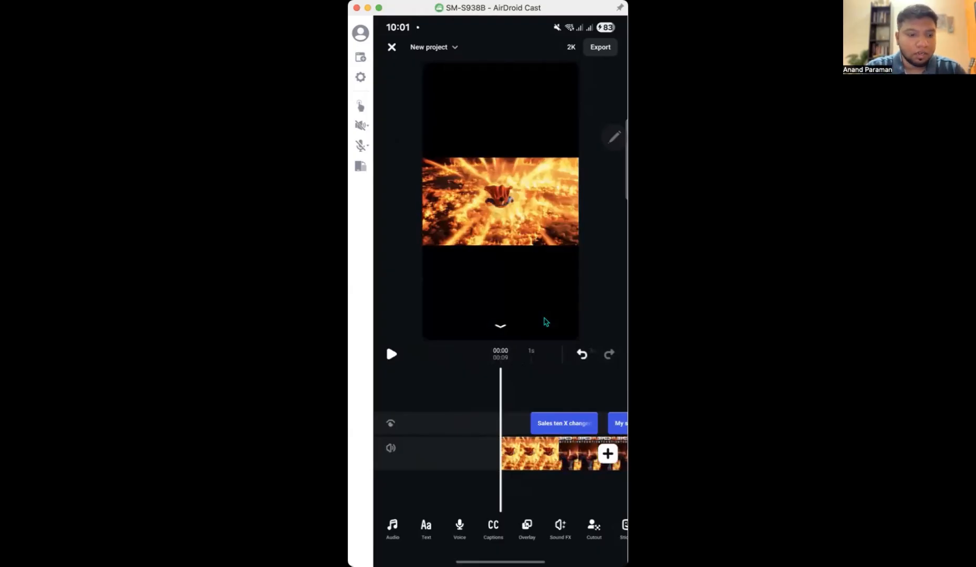
left_click(392, 355)
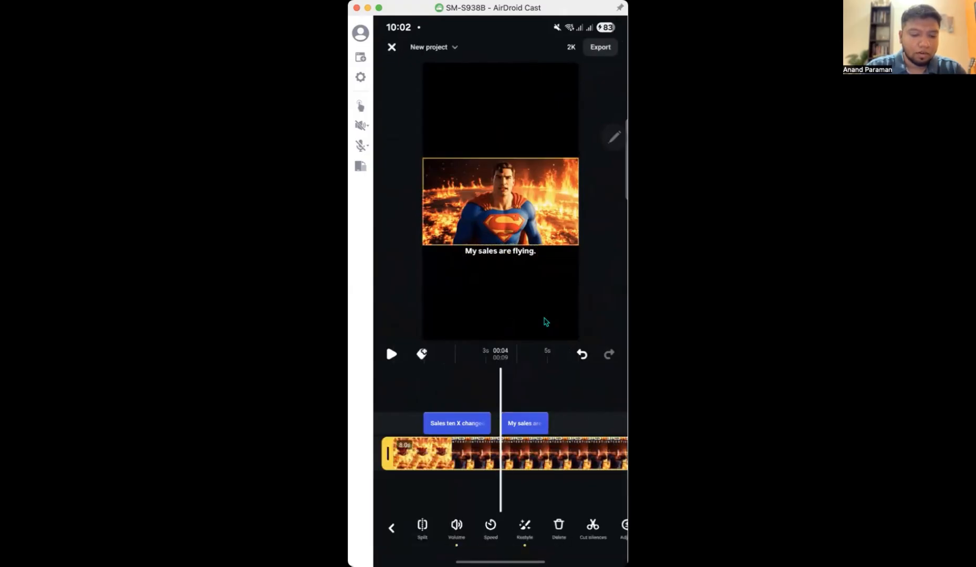
Apply voice enhancement to the Superman clip with Reduce noise at 99% and Enhance voice at 100%.
scroll(573, 535, "right", 6)
scroll(573, 528, "left", 1)
scroll(573, 526, "right", 2)
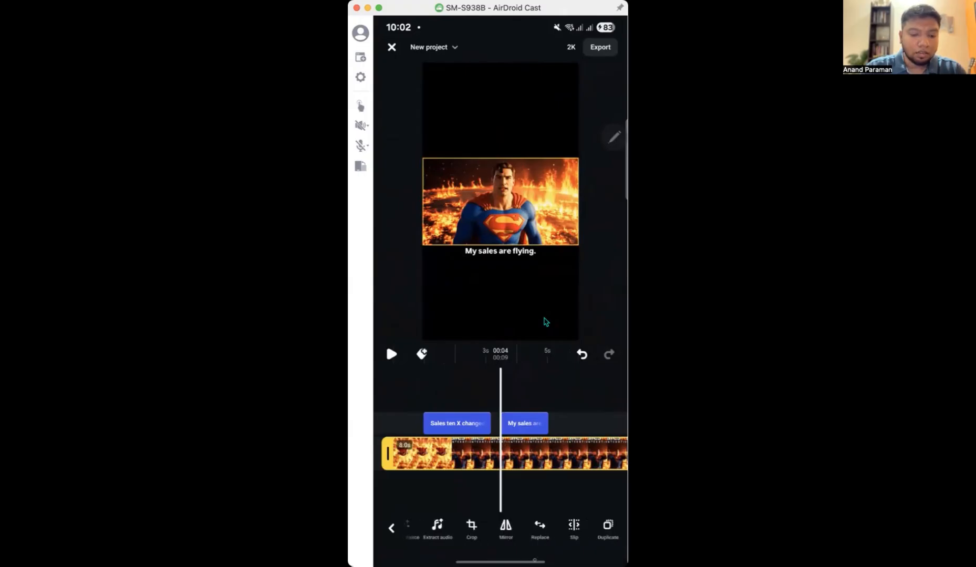
scroll(505, 530, "left", 5)
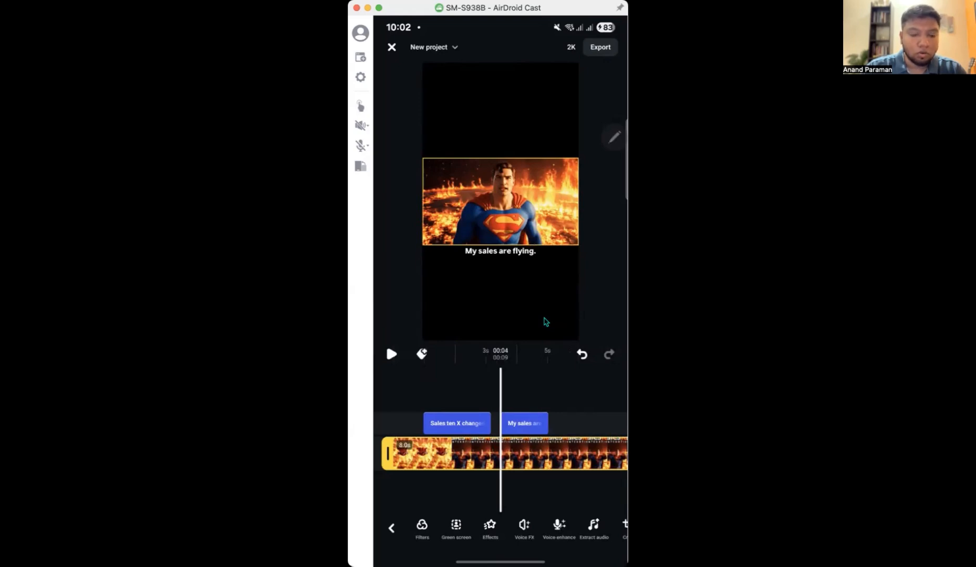
left_click(559, 528)
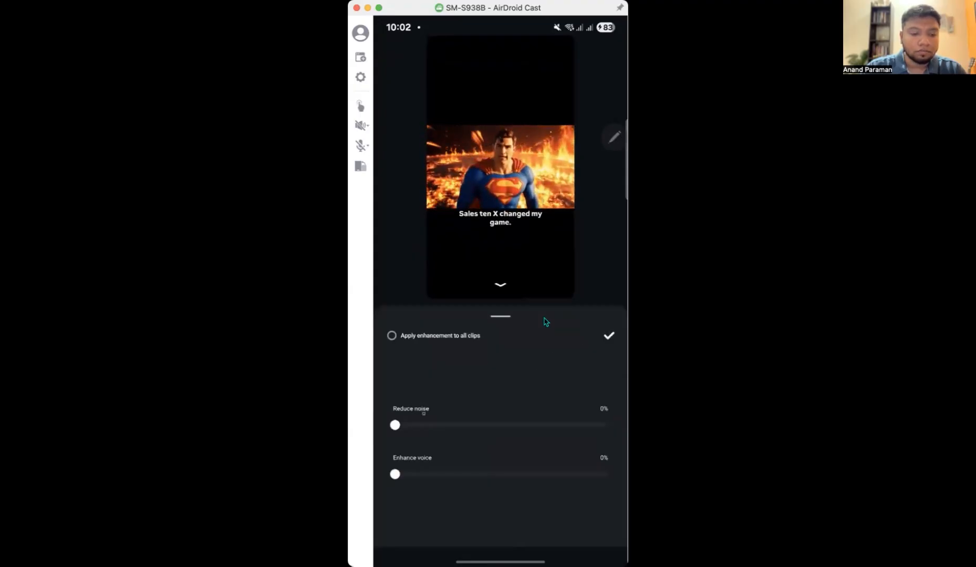
left_click_drag(395, 425, 604, 426)
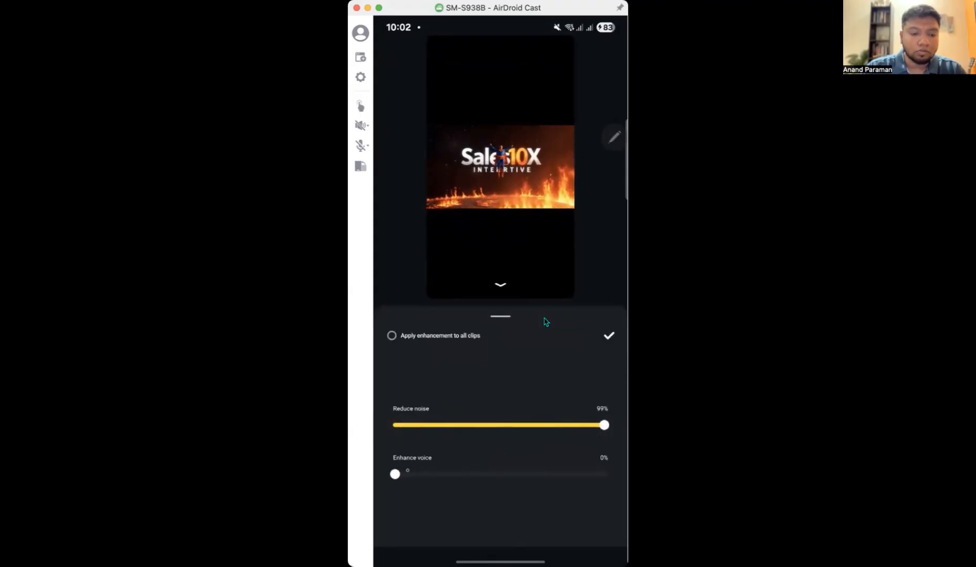
left_click_drag(396, 475, 606, 474)
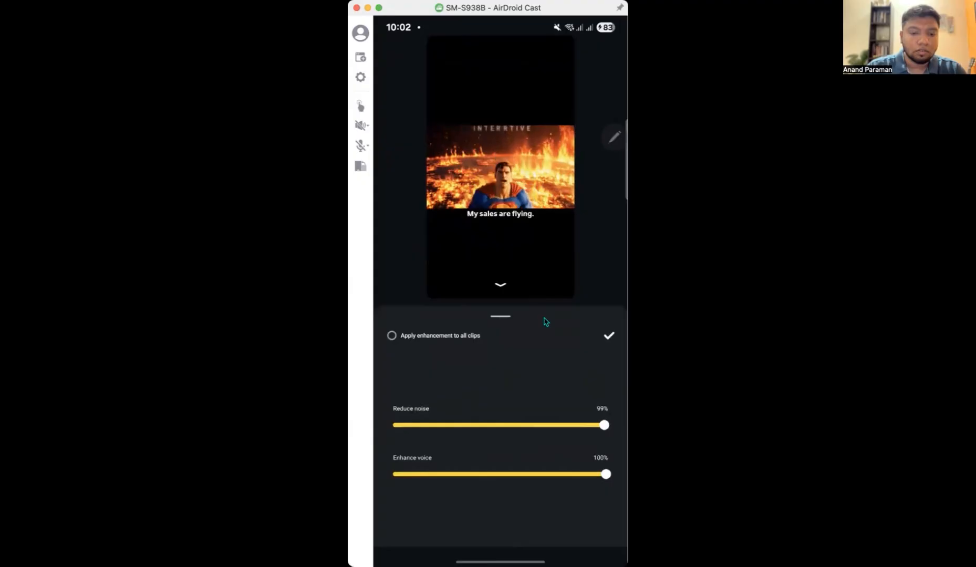
left_click(609, 335)
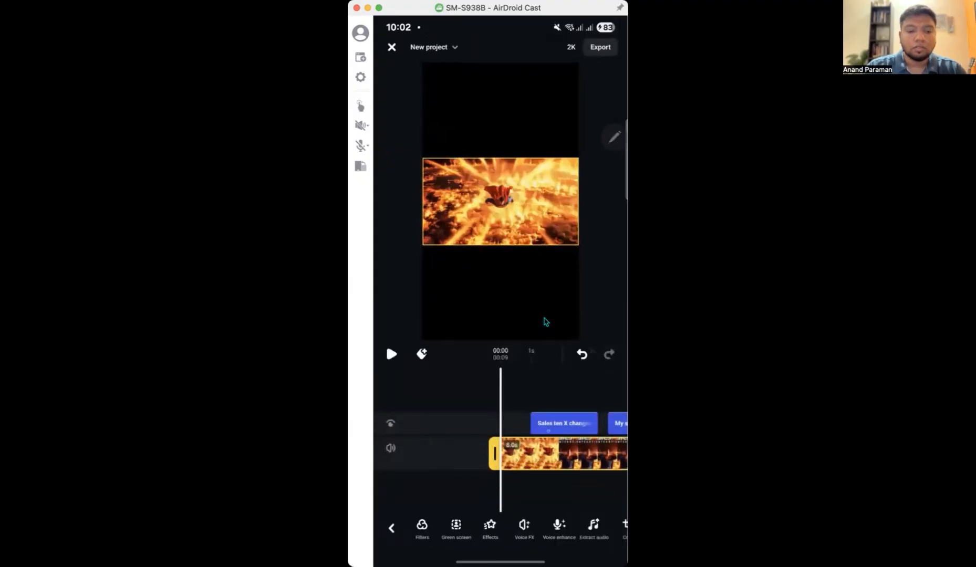
Move the "Sales ten X changed my game." caption slightly lower beneath the Superman clip.
mouse_move(578, 460)
left_mouse_down()
mouse_move(410, 460)
mouse_move(589, 454)
left_mouse_up()
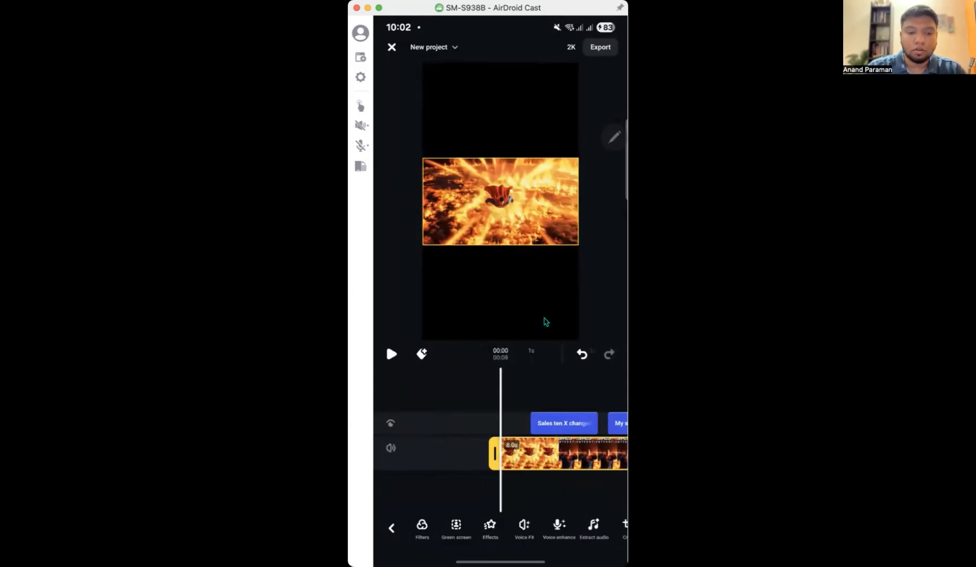
left_click_drag(557, 455, 517, 455)
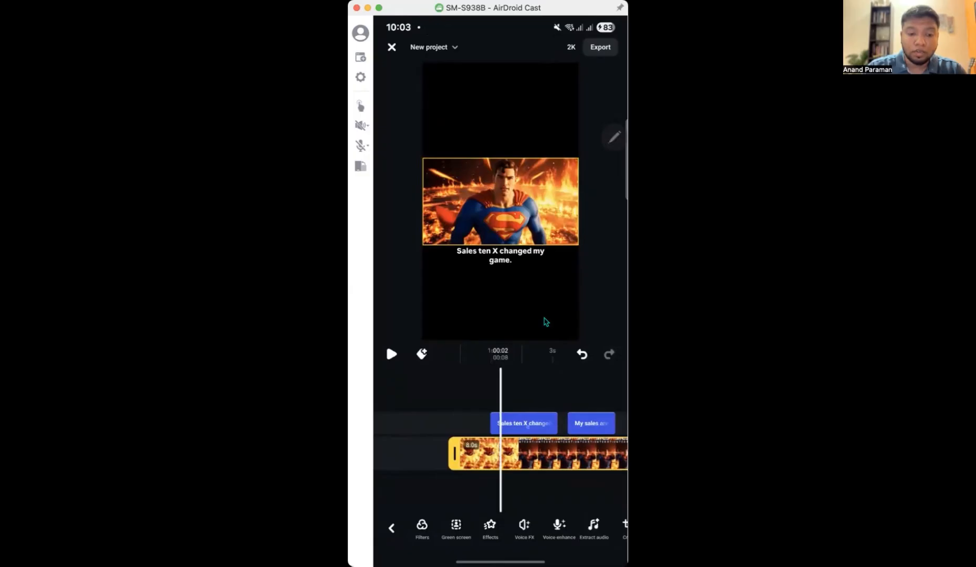
left_click(524, 424)
mouse_move(517, 256)
left_mouse_down()
mouse_move(506, 269)
mouse_move(521, 265)
left_mouse_up()
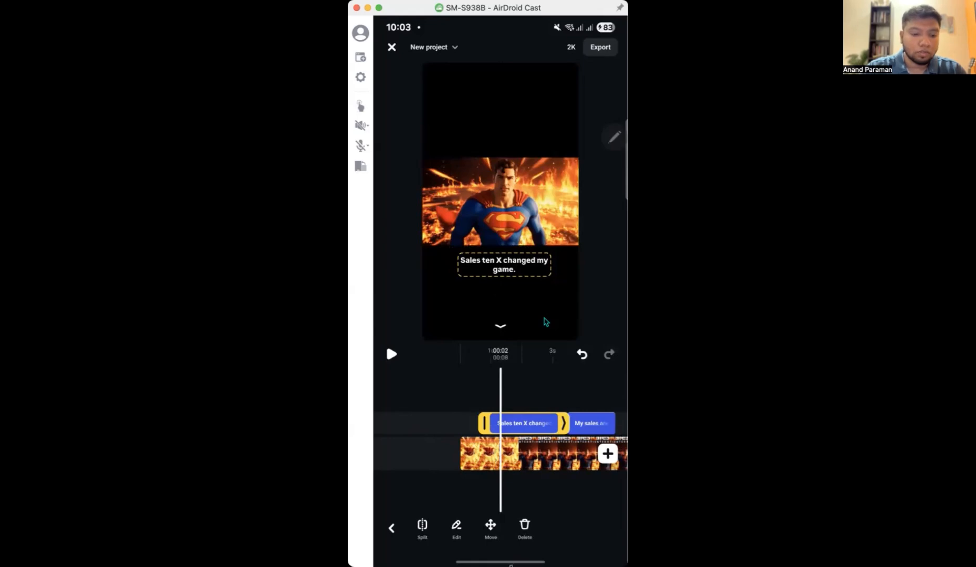
Switch to Instagram on the mirrored phone and open the account's own profile.
left_click_drag(501, 562, 507, 473)
left_click_drag(520, 375, 541, 313)
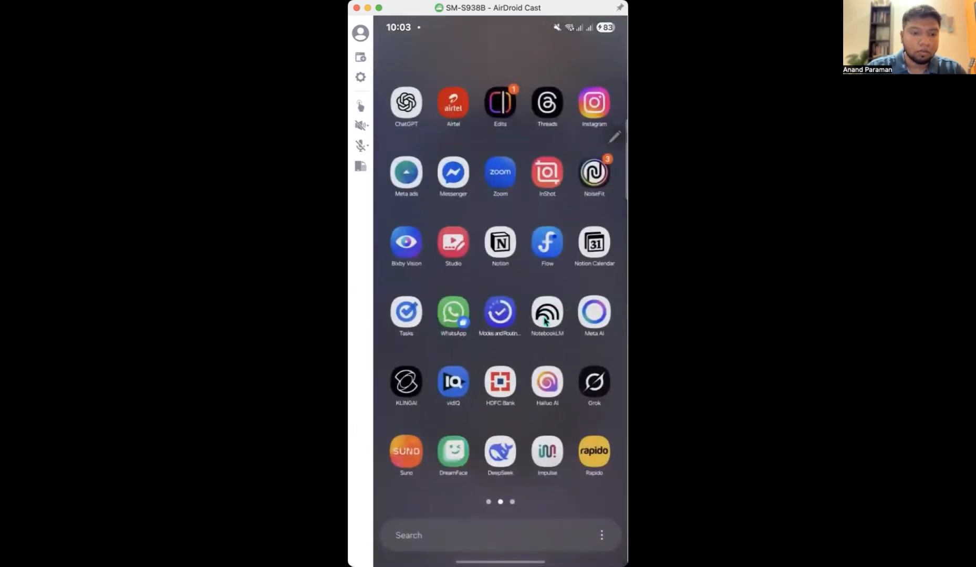
left_click(594, 103)
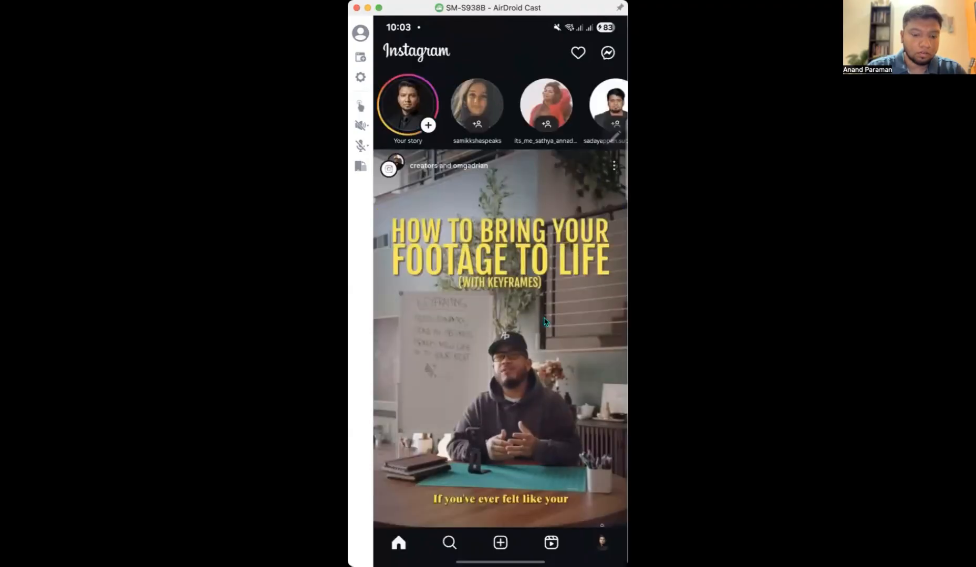
left_click(602, 542)
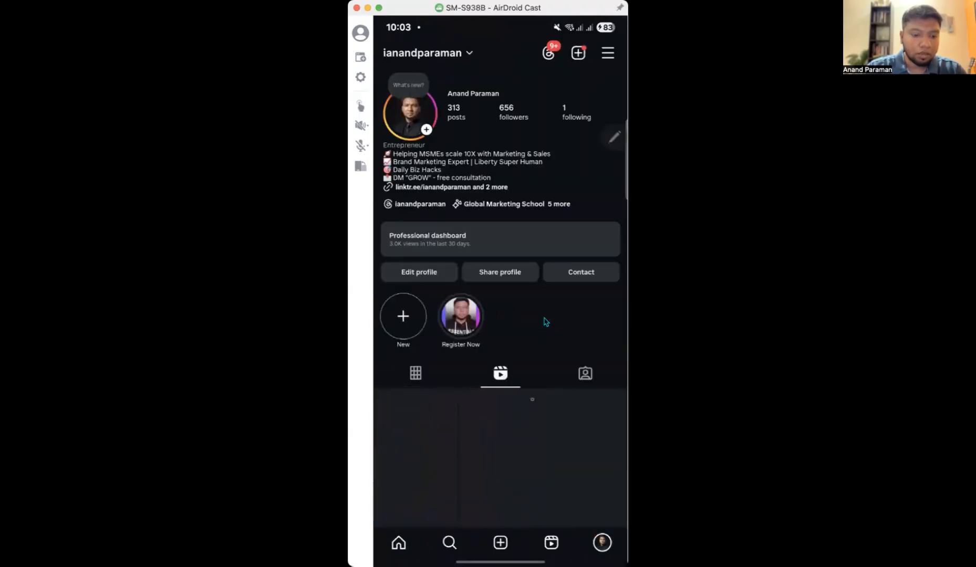
Play the profile's "3 Secrets - Increase Instagram Followers" reel and pause it to examine its Tamil captions.
scroll(544, 322, "down", 2)
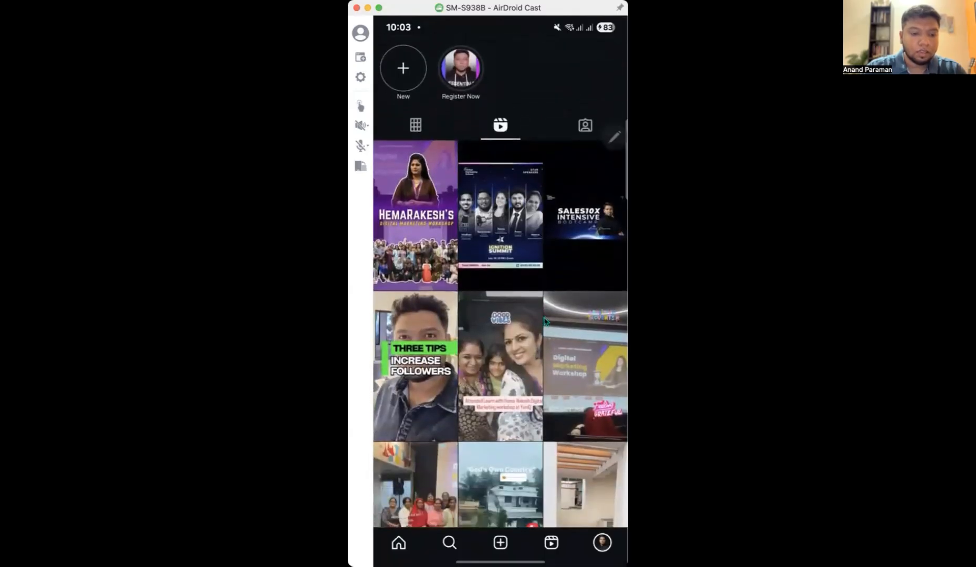
left_click(545, 321)
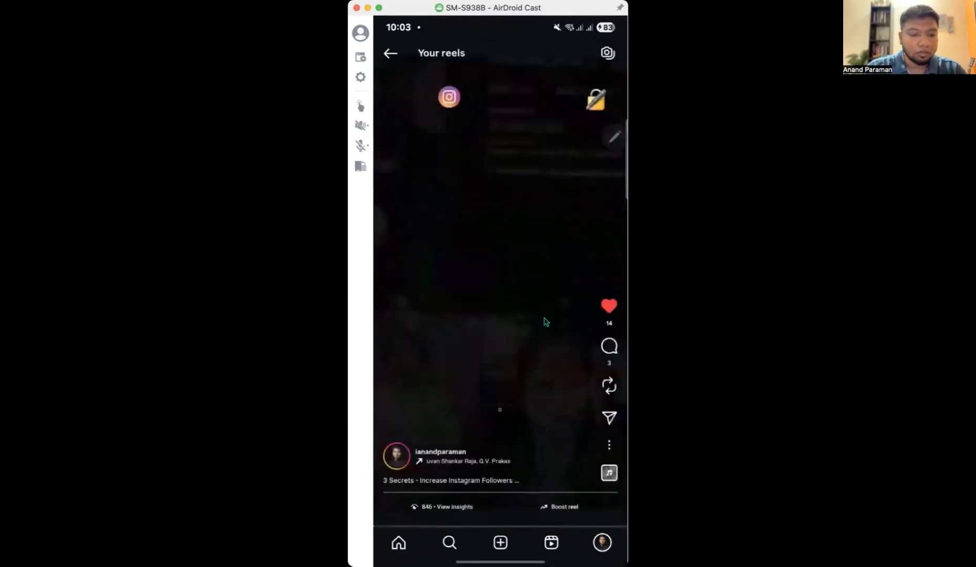
left_click(545, 321)
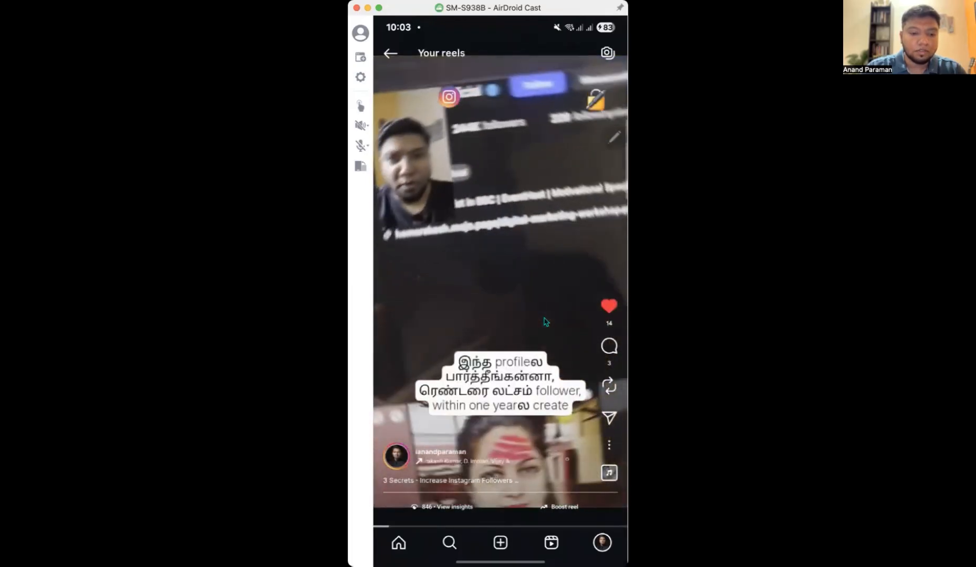
left_click(545, 322)
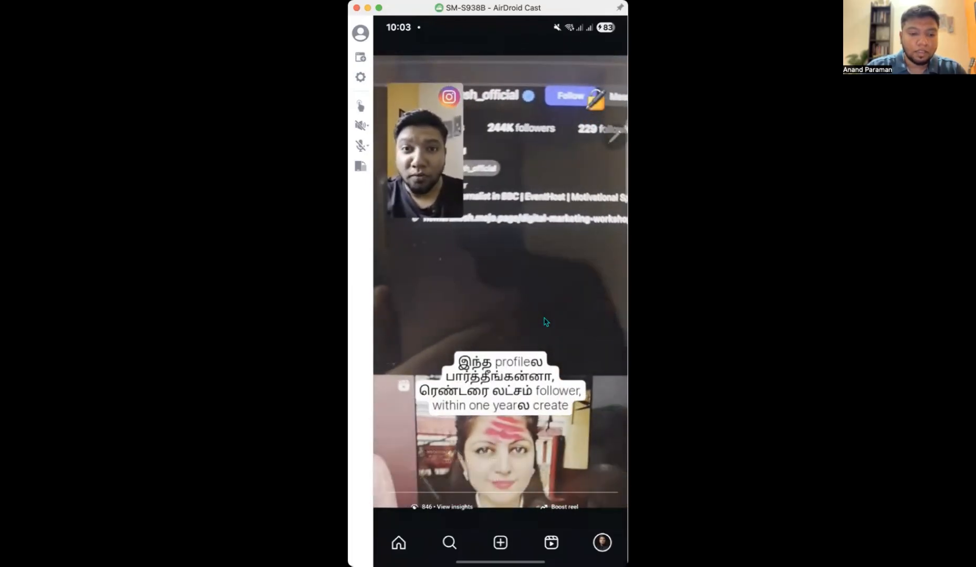